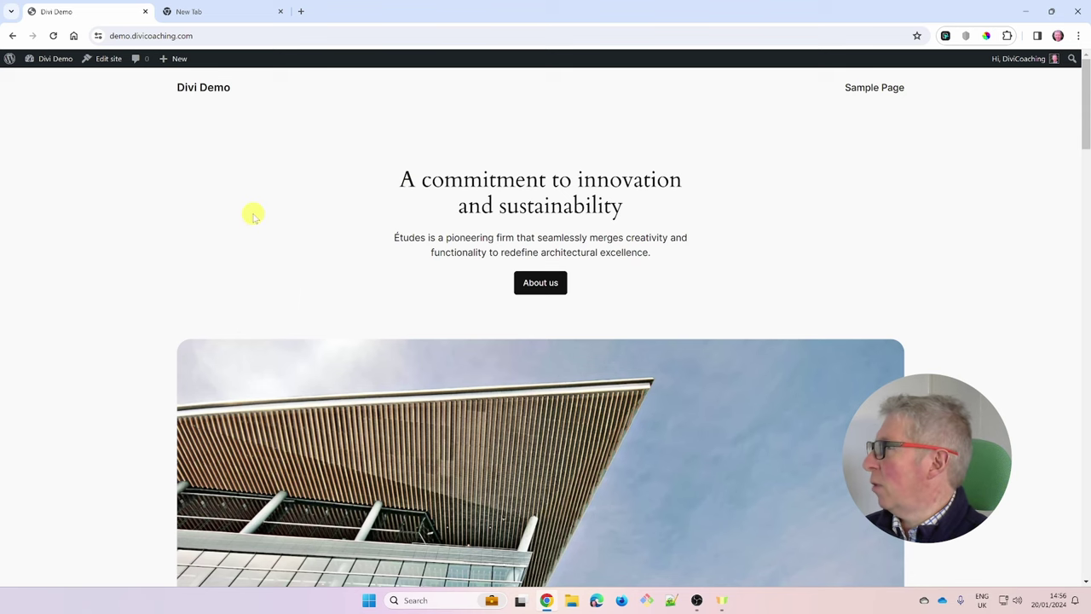
Open the WordPress dashboard of the Divi Demo site and show its installed themes.
left_click(48, 79)
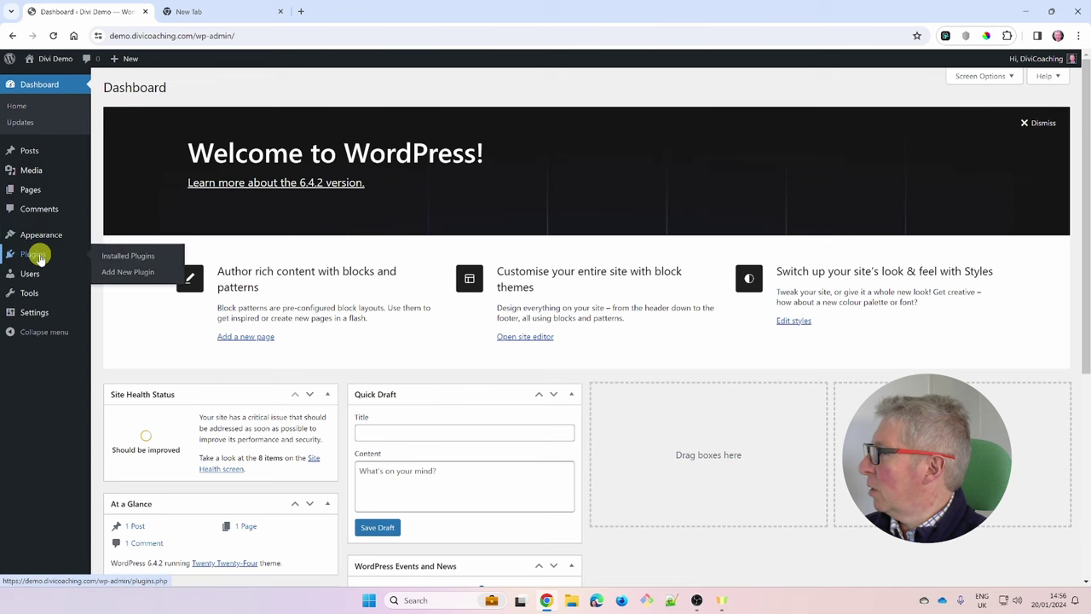
left_click(40, 236)
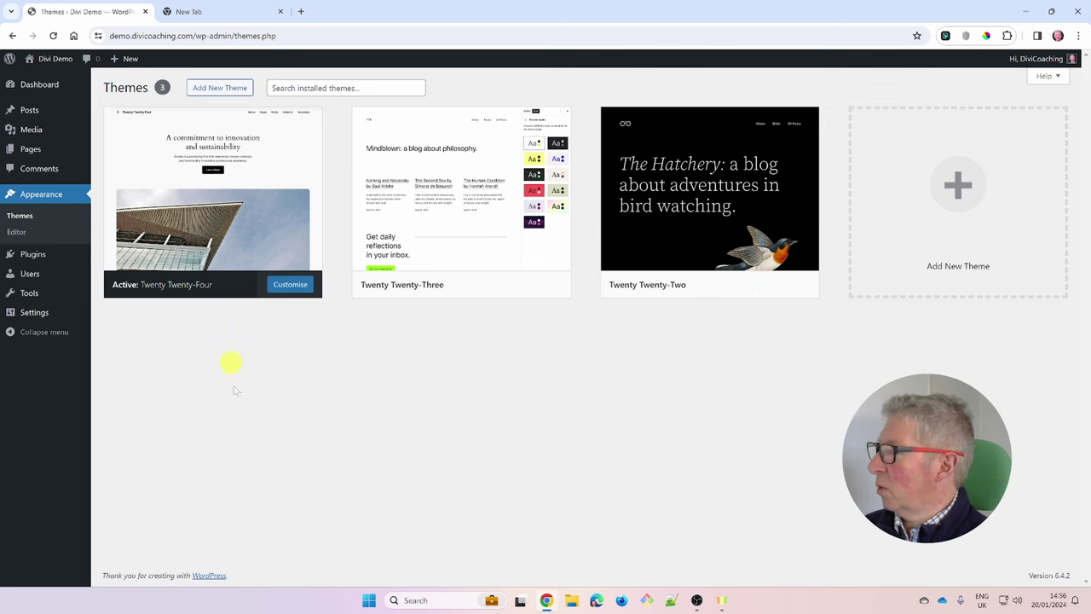
mouse_move(422, 292)
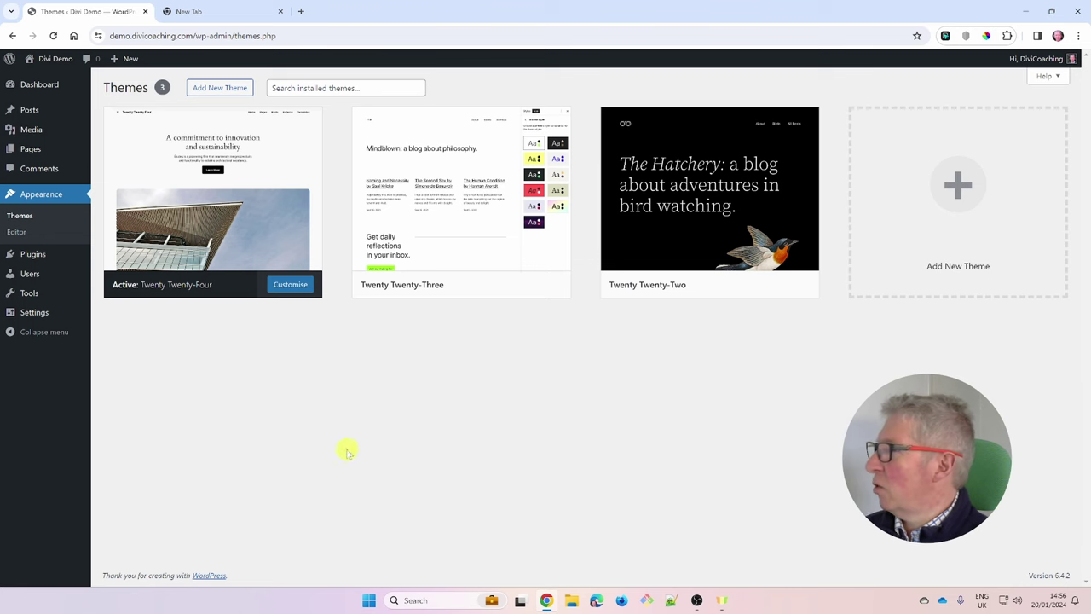
Search the catalogue of new themes for "divi" and open the form for uploading a theme file.
left_click(217, 88)
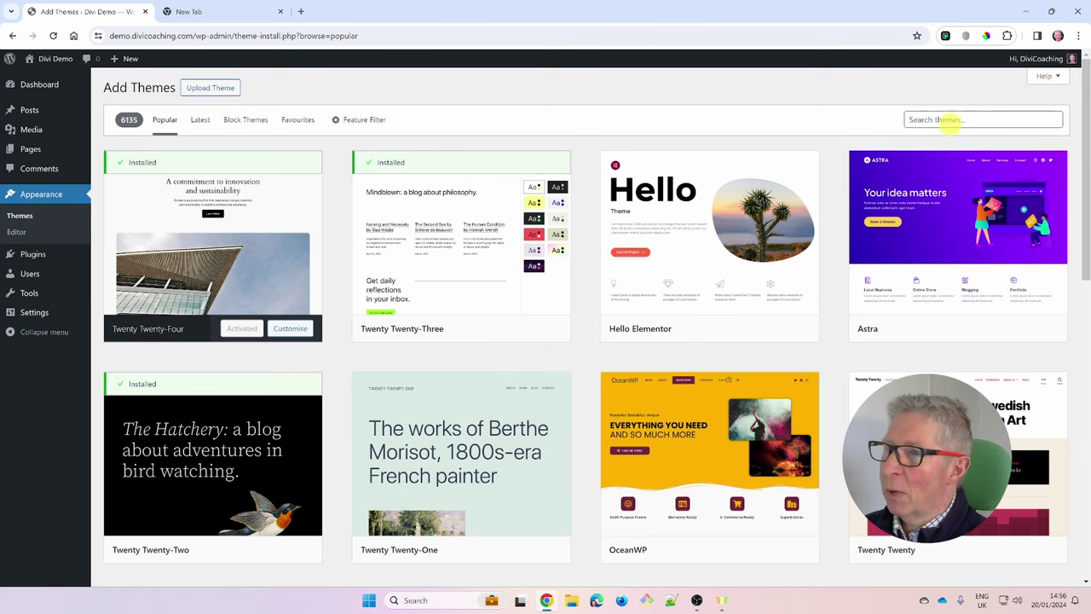
left_click(948, 119)
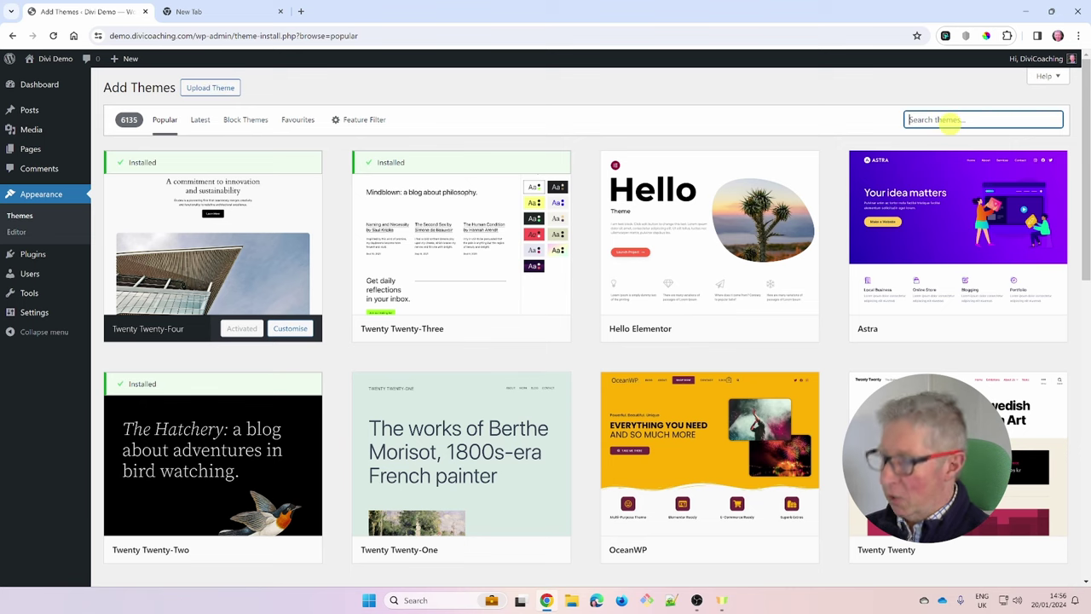
type("divi")
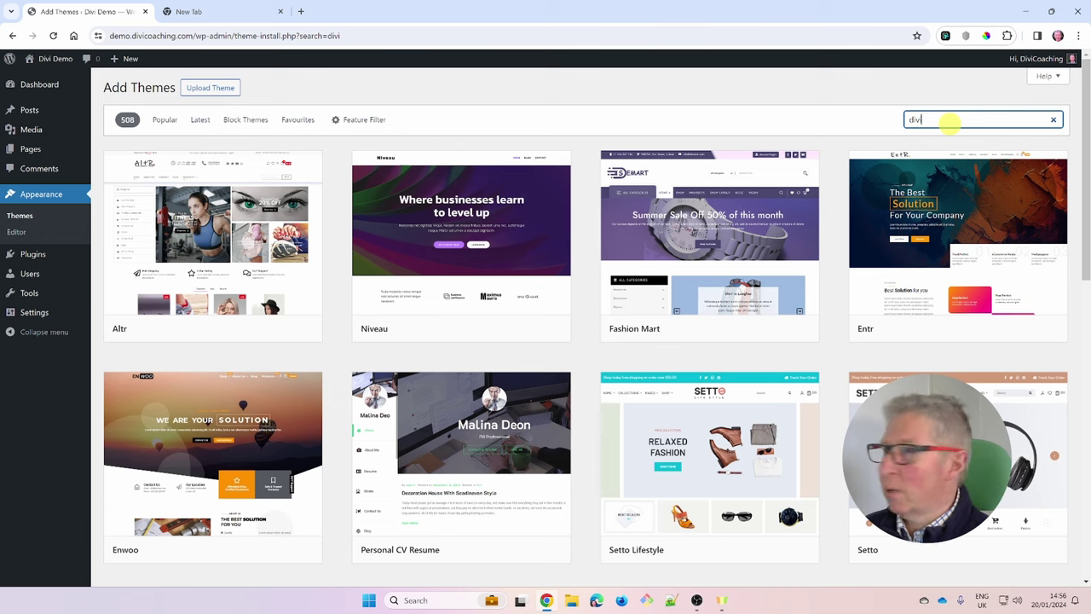
left_click(208, 92)
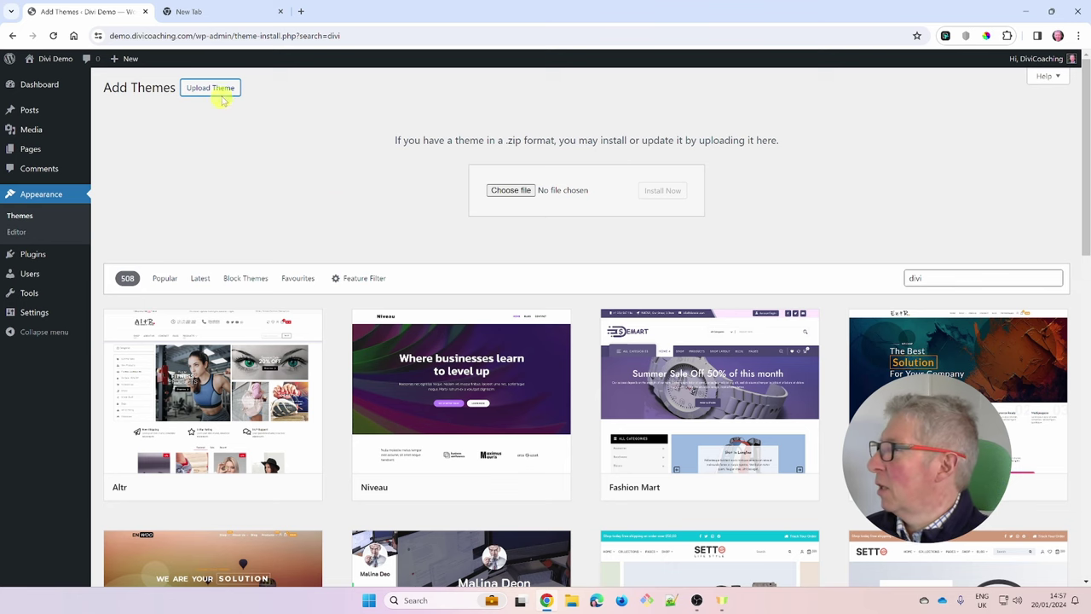
Load divicoaching.com/getdivi in the other browser tab.
left_click(197, 12)
left_click(151, 37)
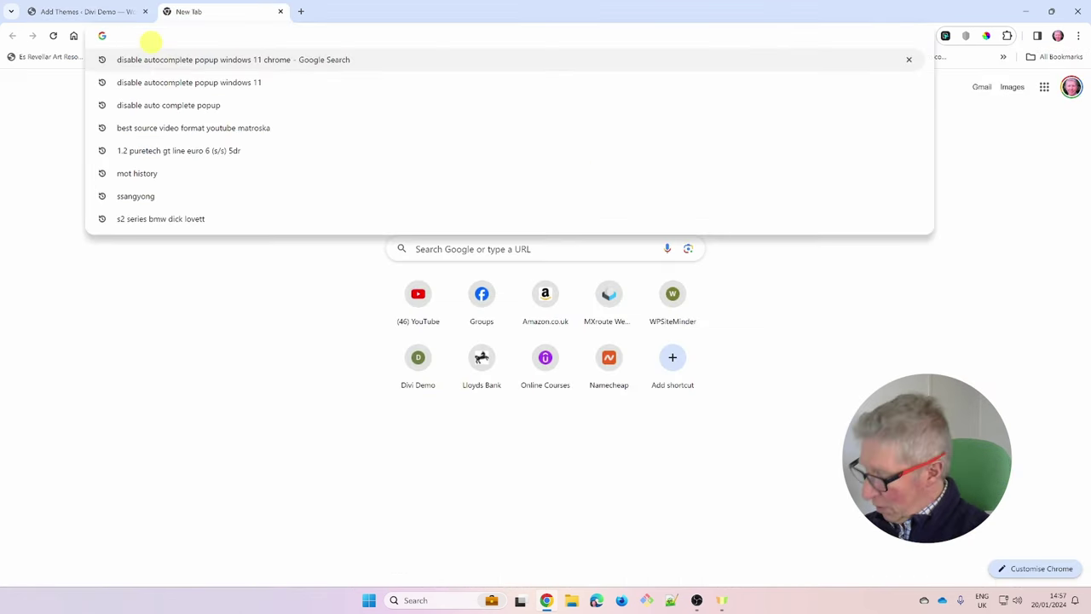
type("divicoaching.com/getdivi")
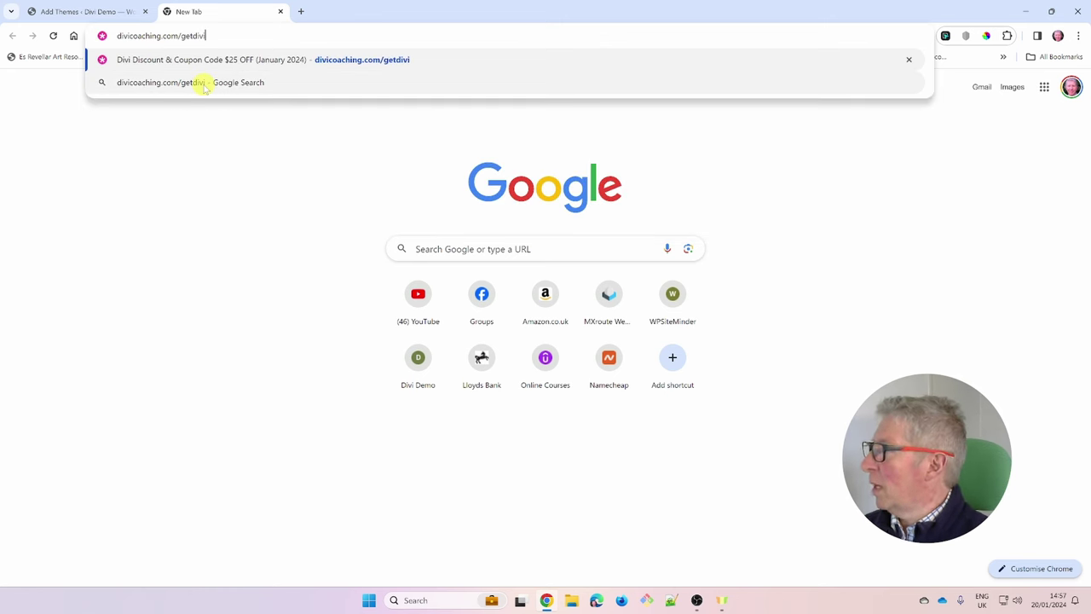
key("Return")
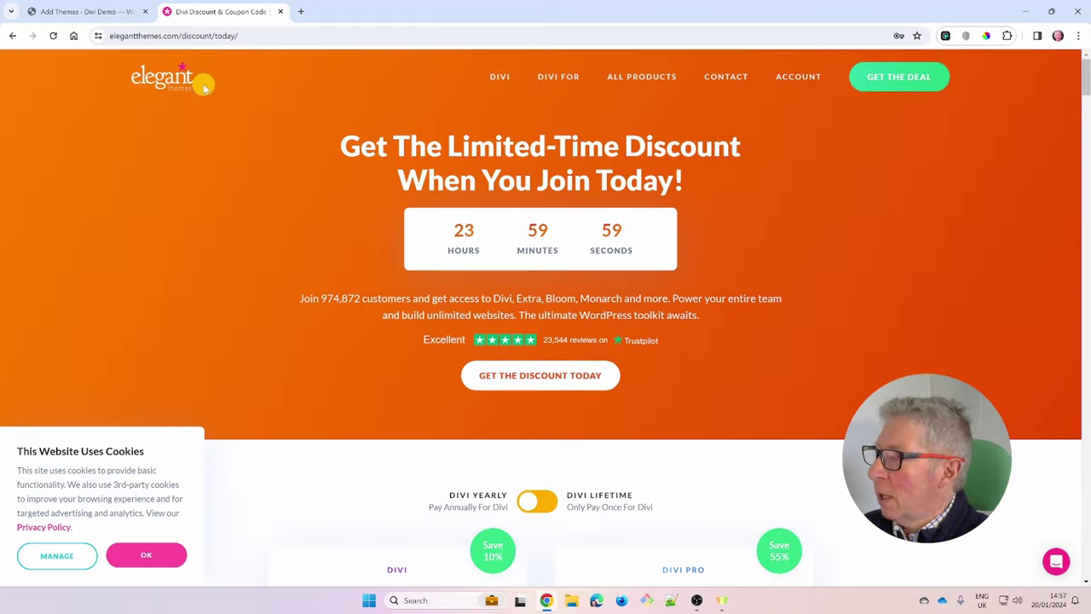
Compare the yearly and lifetime pricing and the included features of the Divi and Divi Pro plans.
scroll(926, 314, "down", 5)
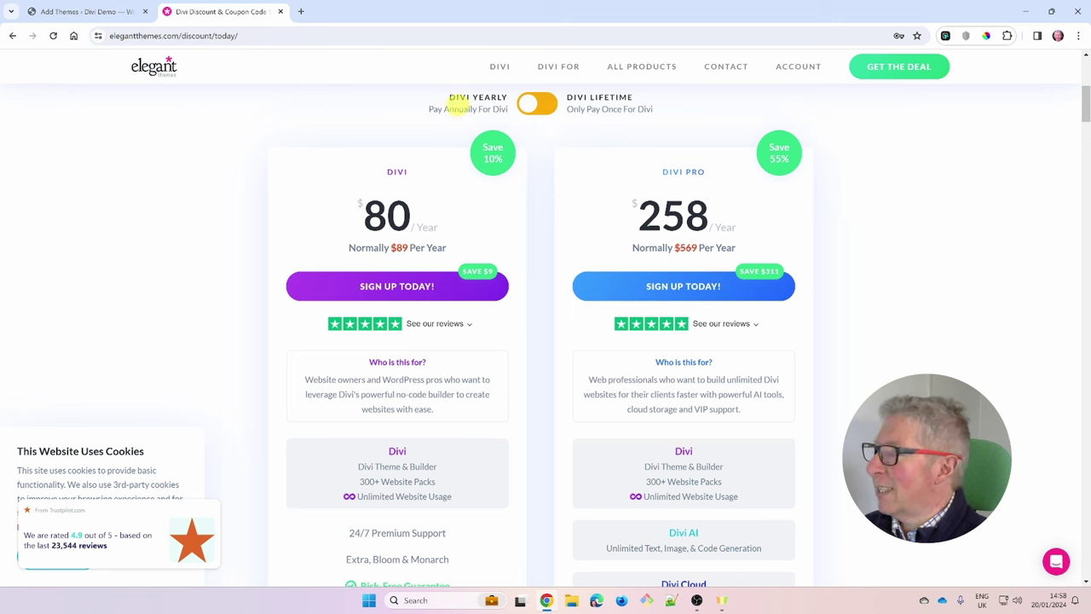
left_click(550, 111)
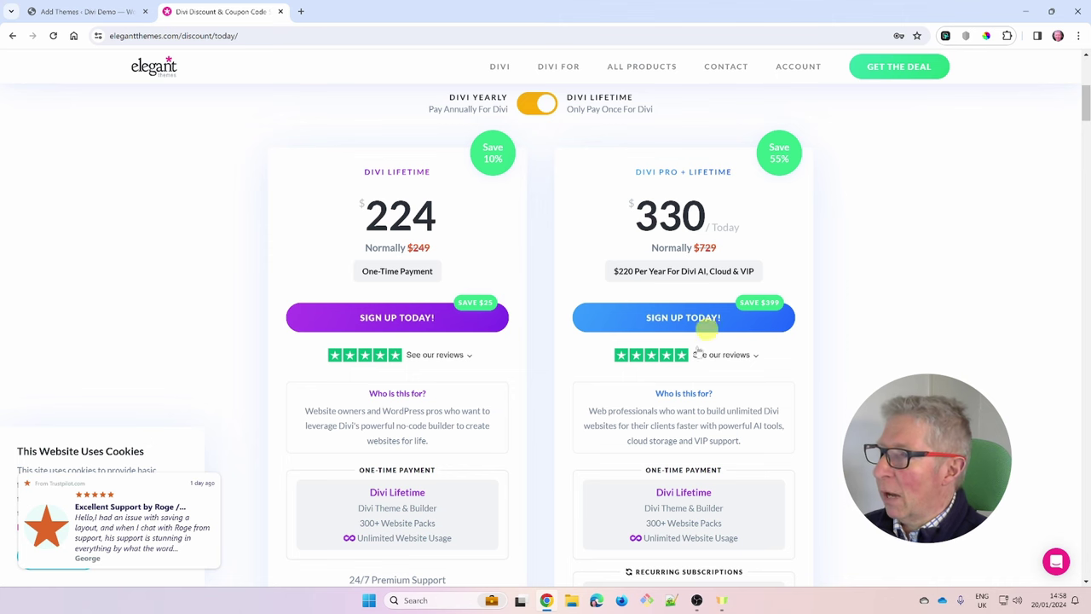
scroll(866, 359, "down", 2)
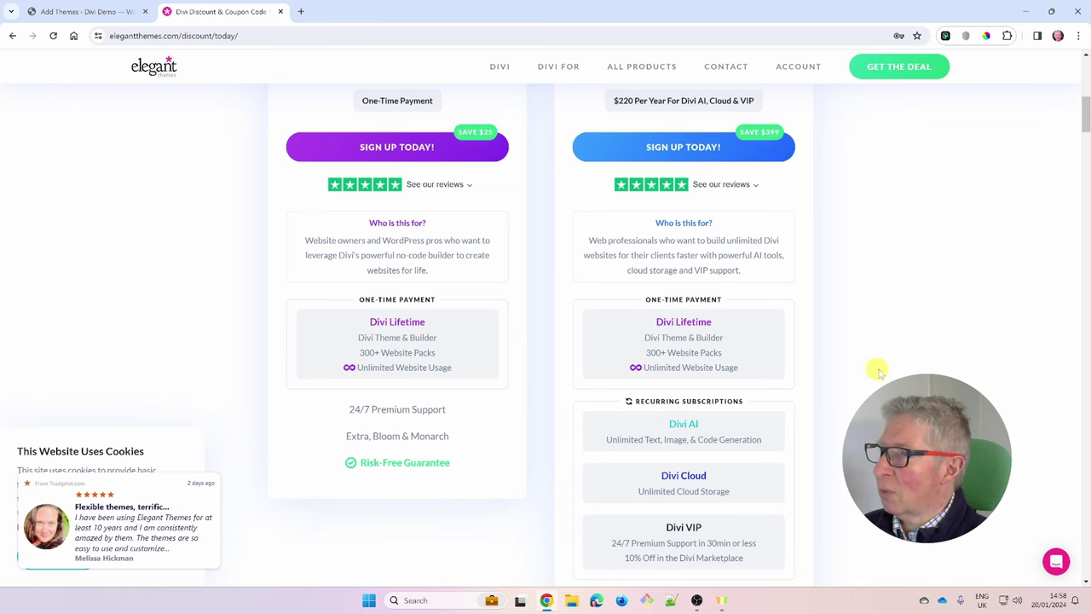
scroll(882, 369, "up", 1)
scroll(891, 370, "up", 3)
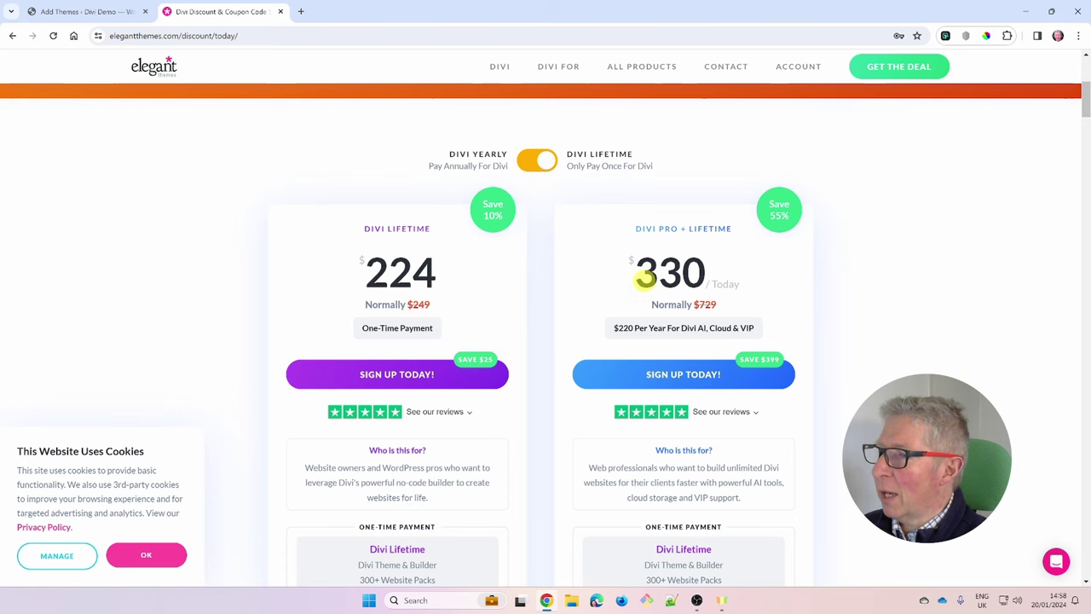
scroll(735, 478, "down", 2)
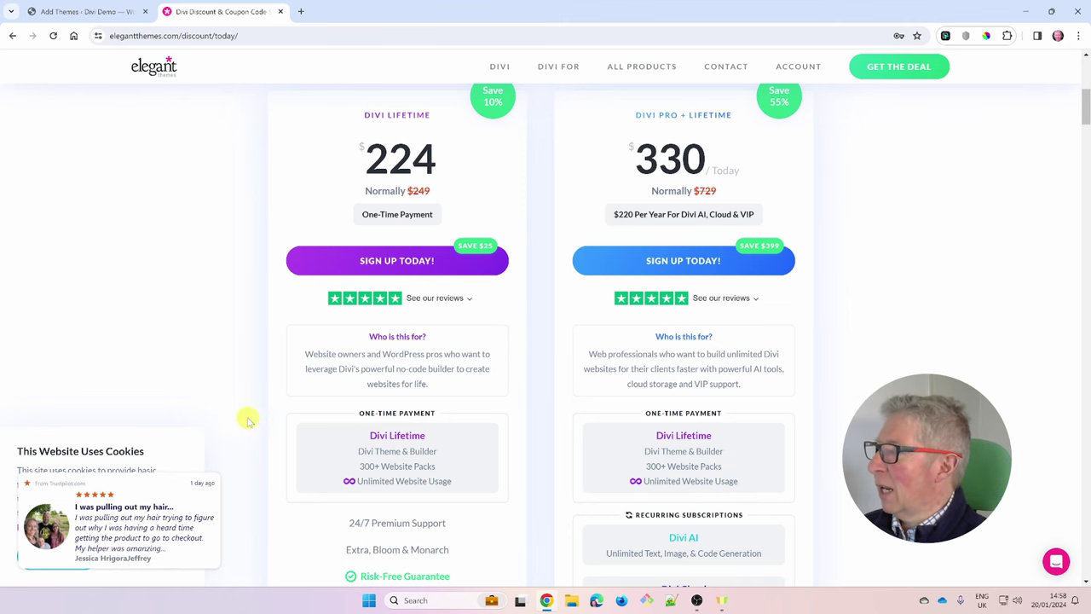
scroll(238, 336, "up", 1)
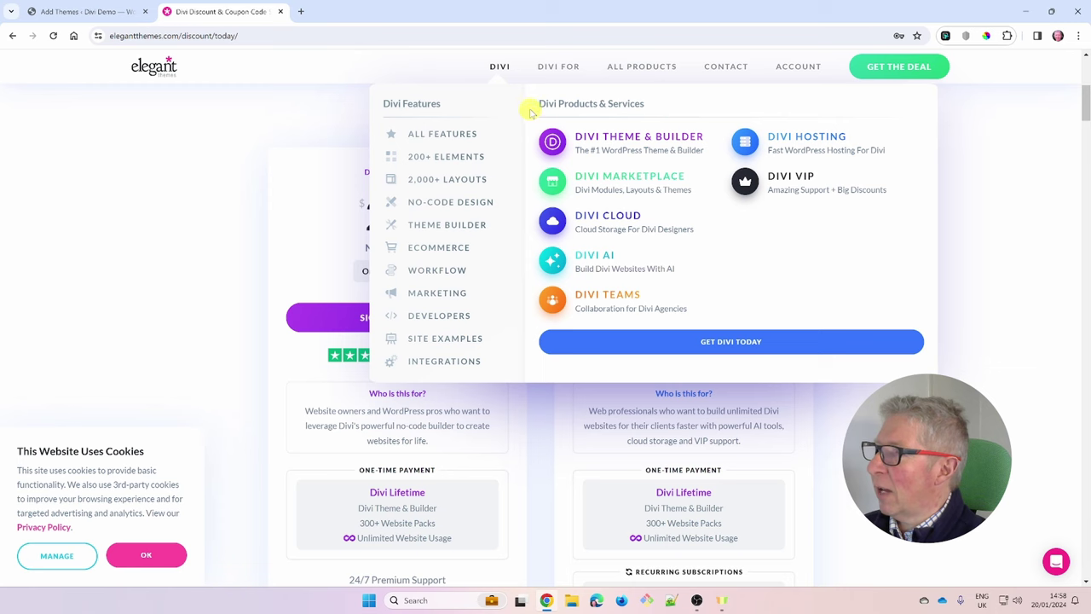
left_click(527, 111)
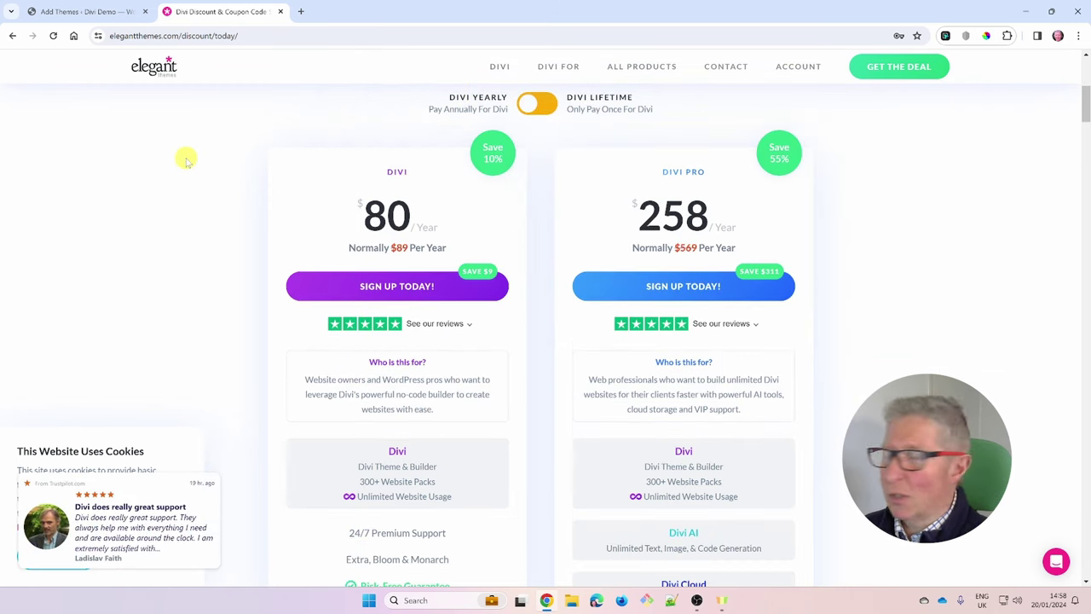
scroll(194, 231, "up", 3)
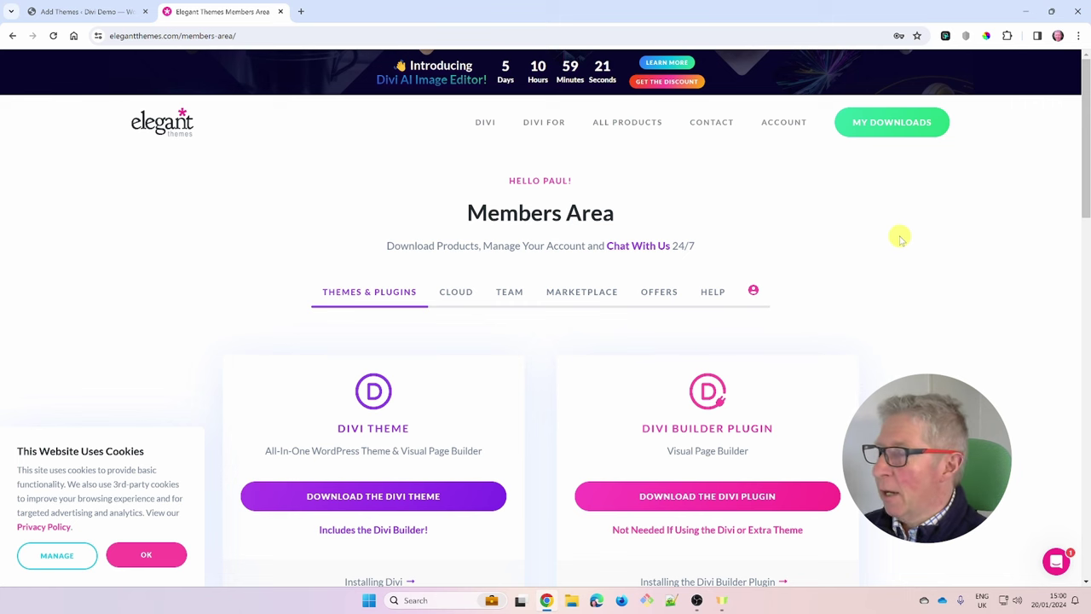
Download the Divi theme from the Elegant Themes members area.
scroll(900, 237, "down", 2)
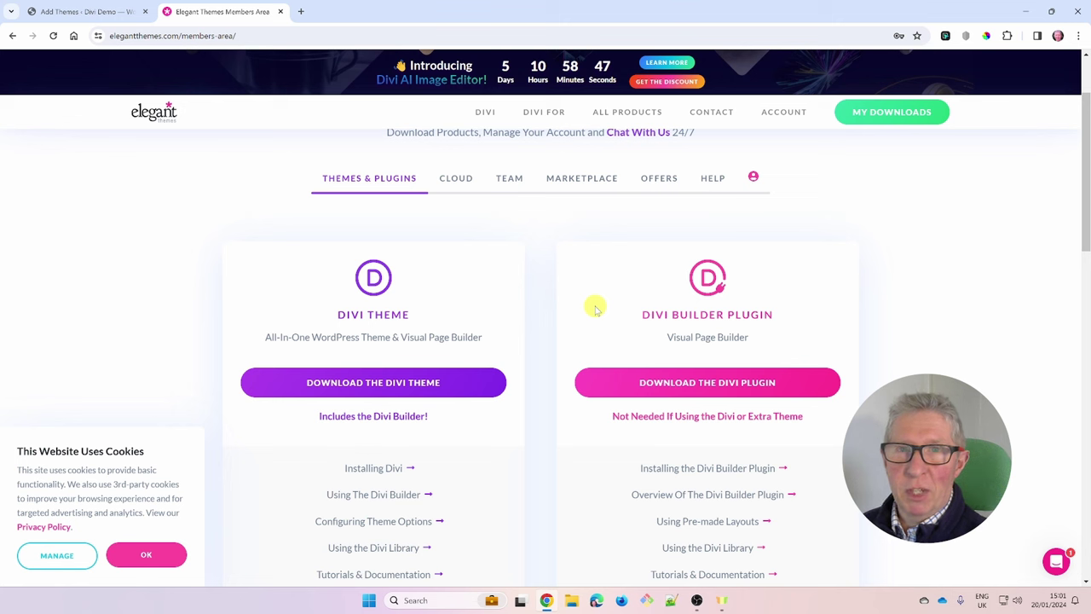
left_click(372, 383)
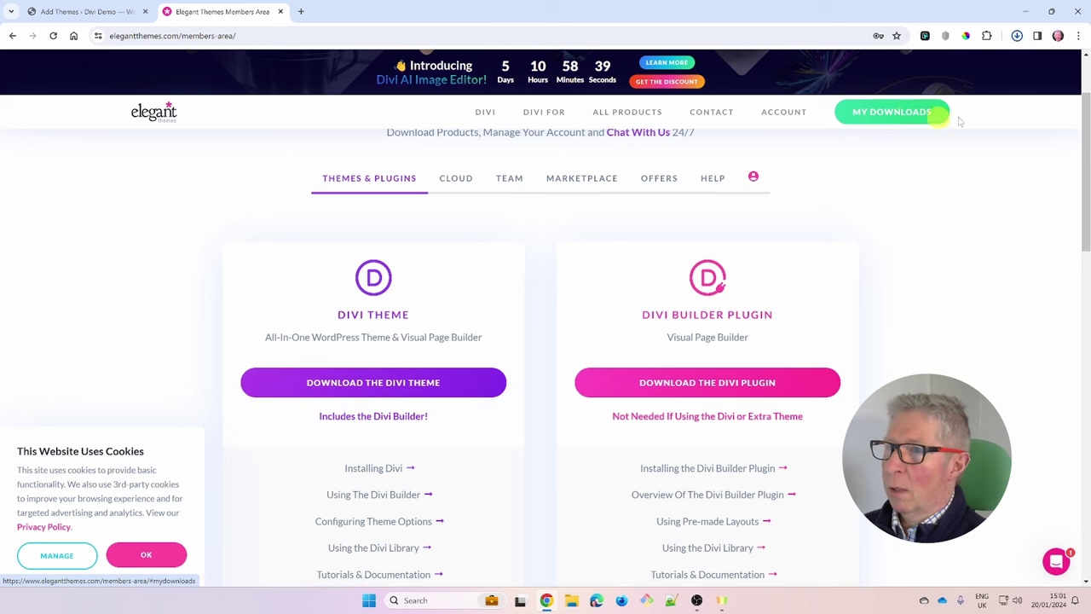
Upload Divi.zip from the Downloads folder to the WordPress site, install it as a theme and activate it.
left_click(90, 12)
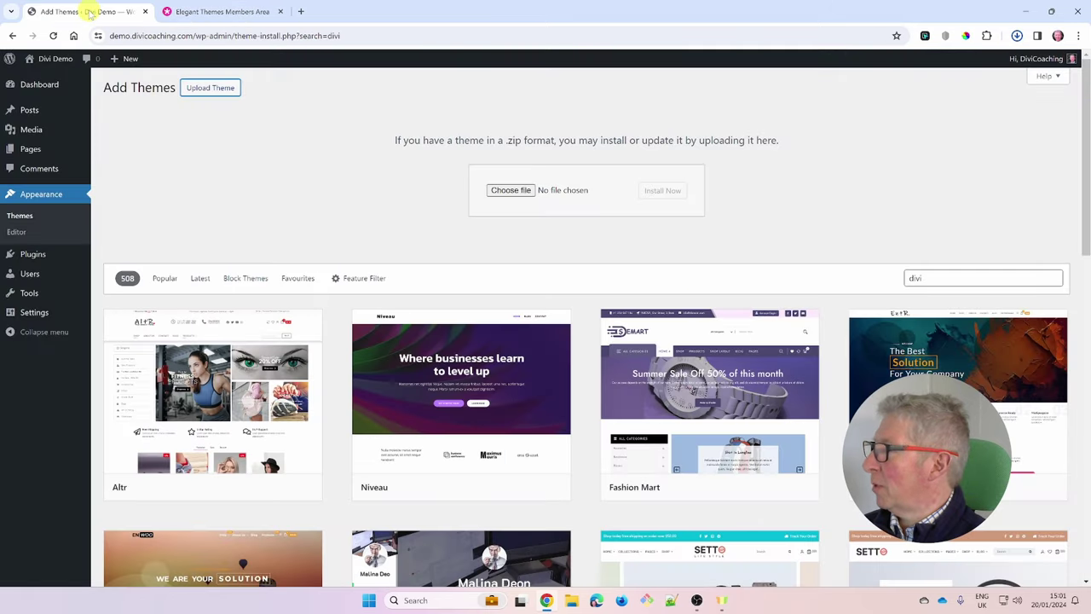
left_click(511, 191)
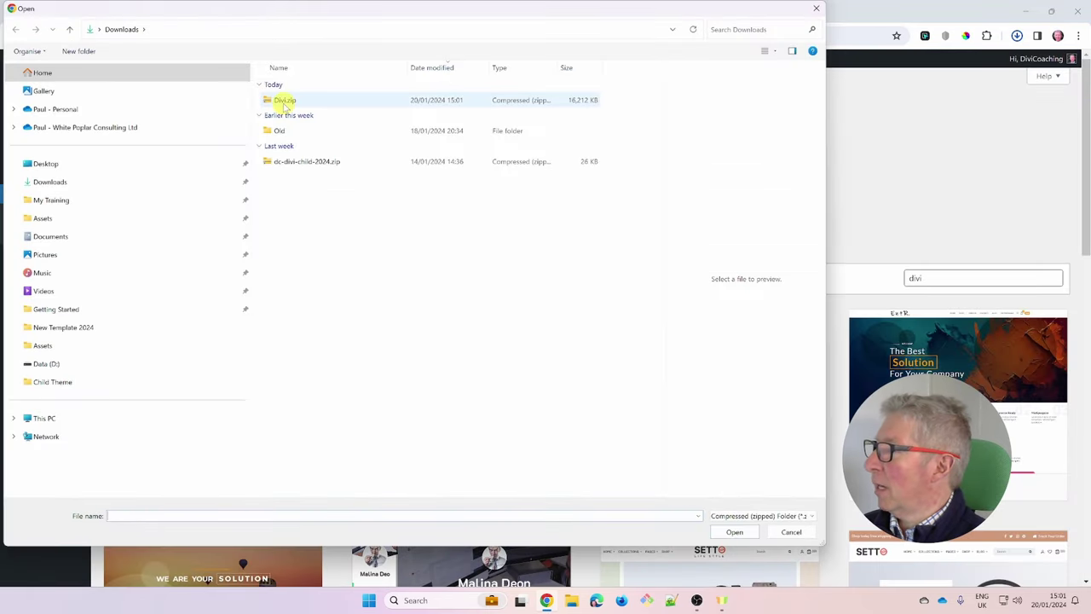
left_click(285, 102)
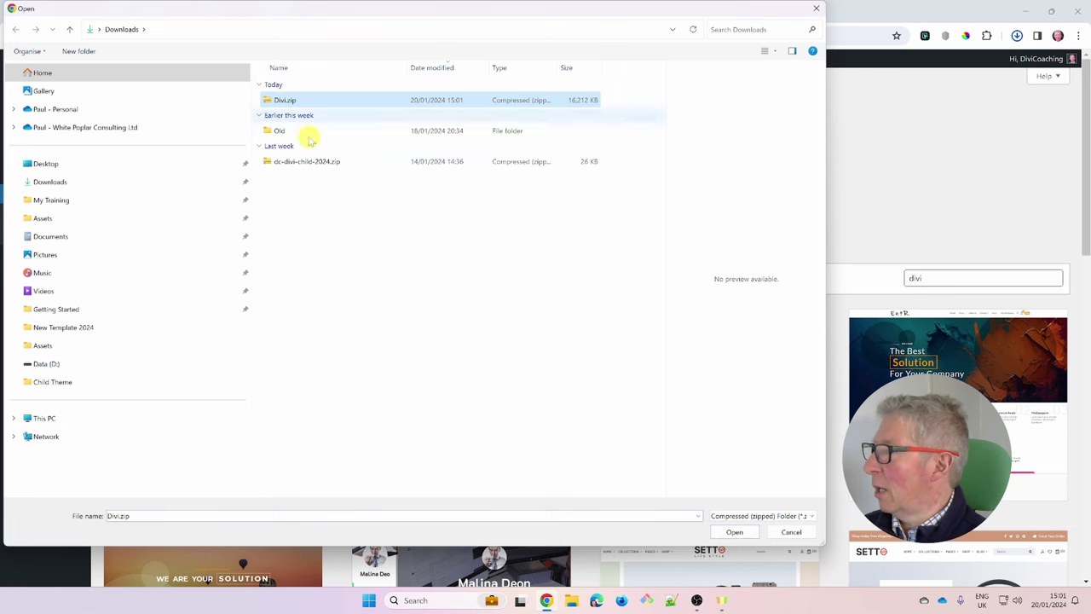
left_click(731, 532)
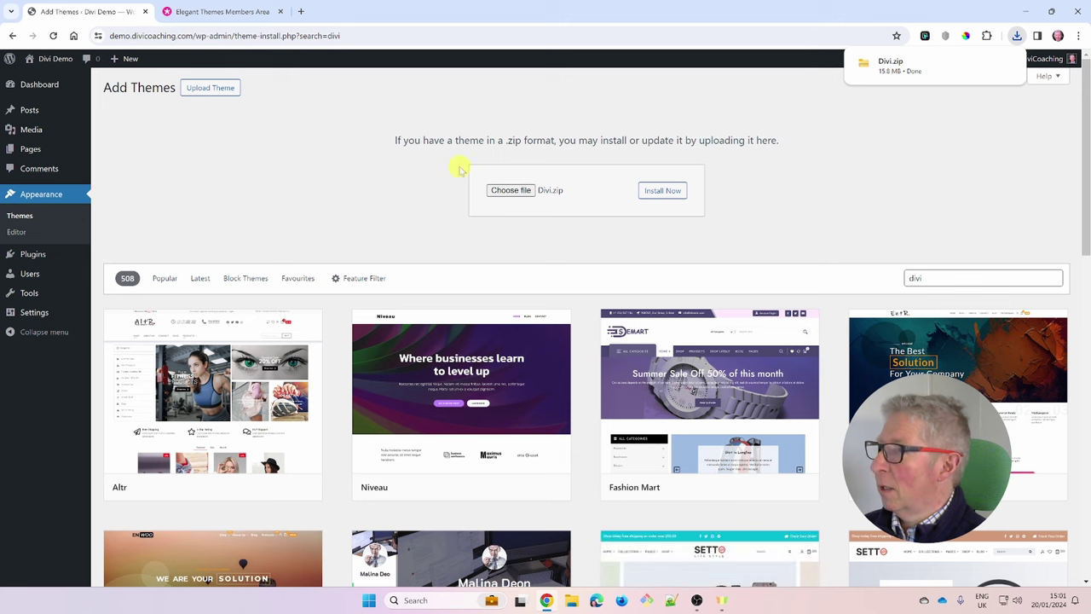
left_click(664, 192)
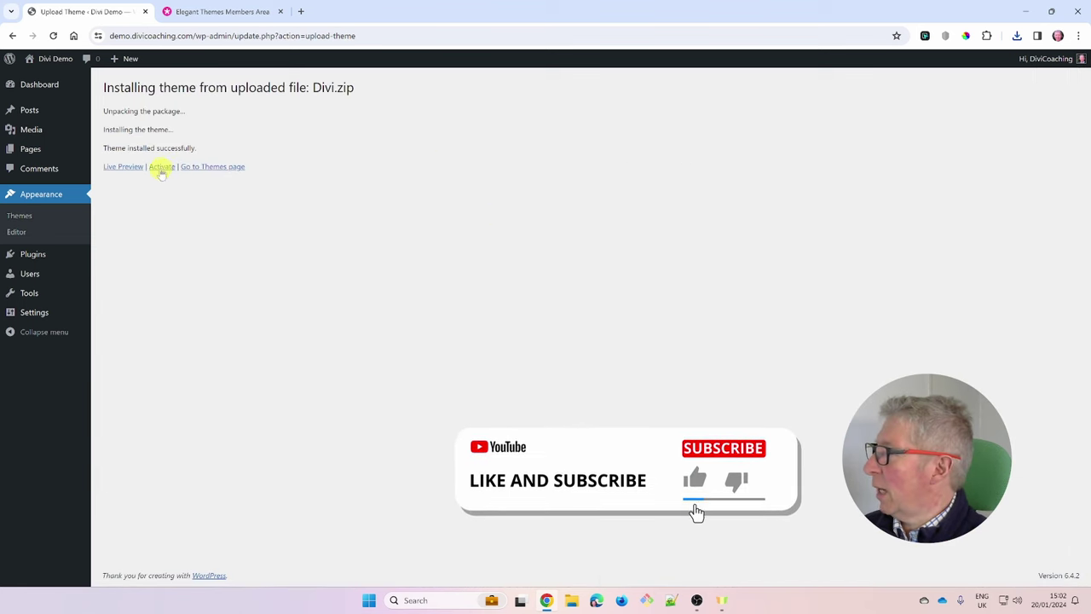
left_click(162, 168)
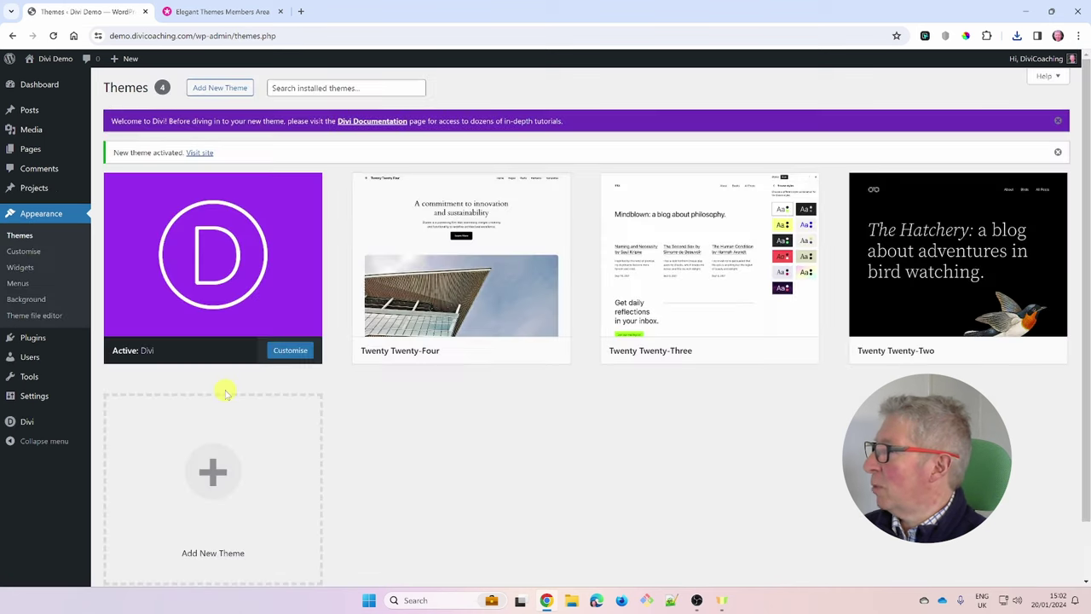
Upload the child theme dc-divi-child-2024.zip from the Downloads folder, install it and activate it.
mouse_move(208, 263)
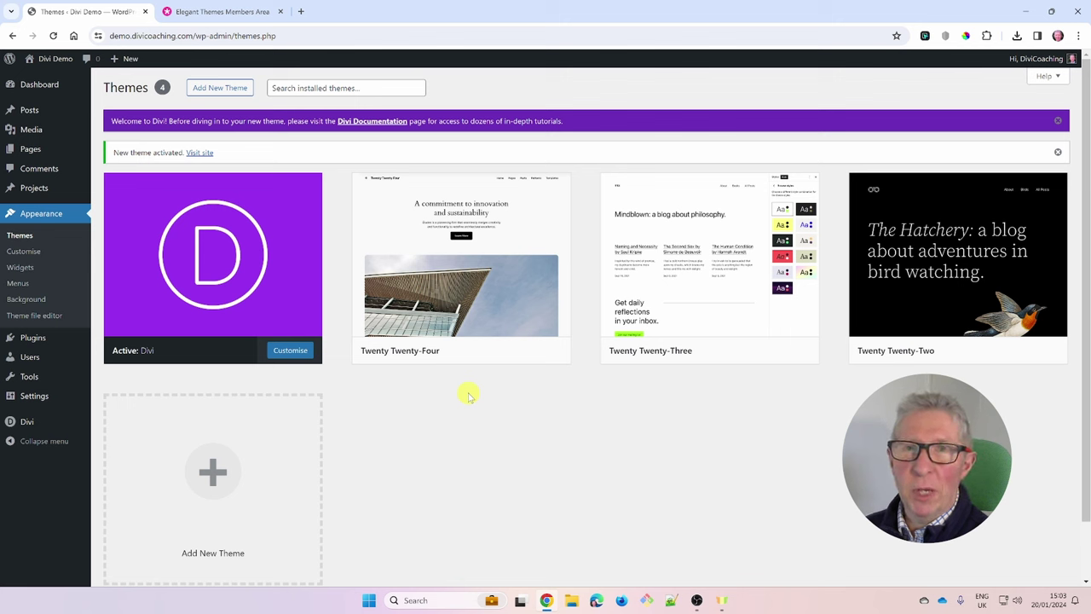
left_click(218, 89)
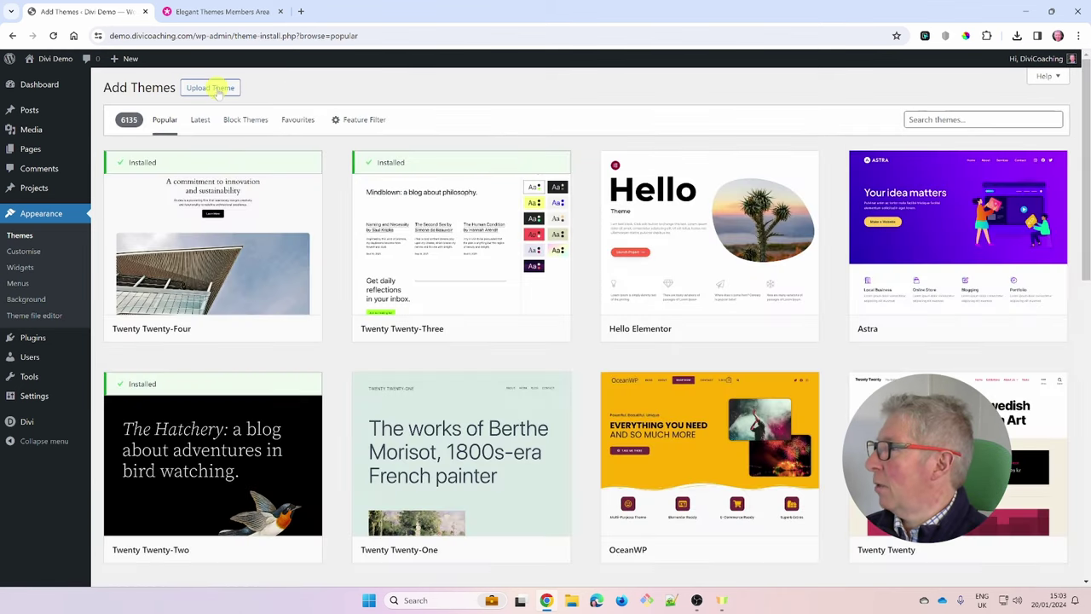
left_click(209, 89)
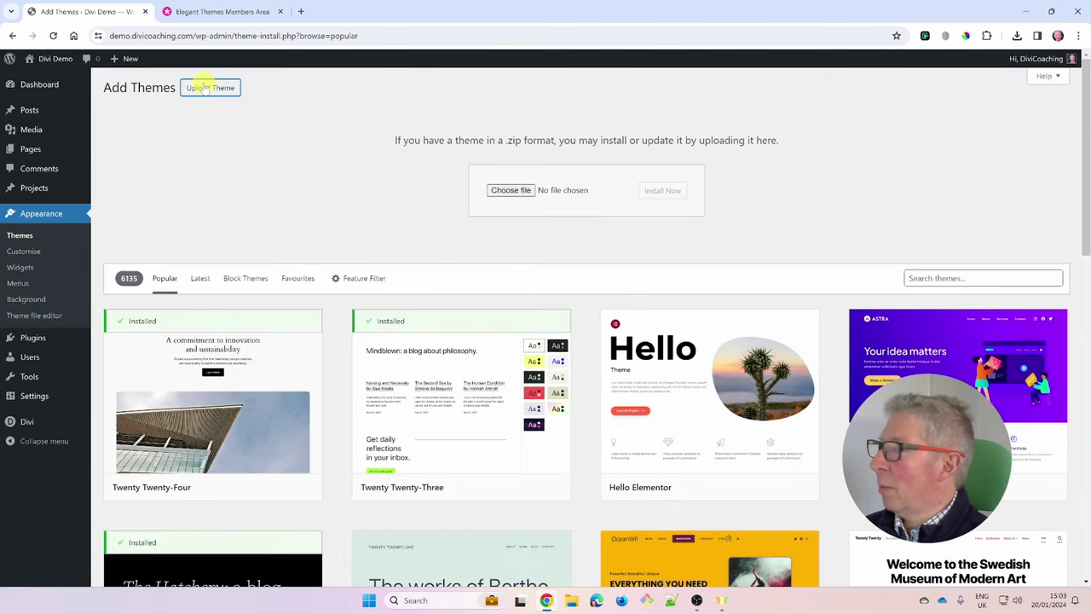
left_click(517, 191)
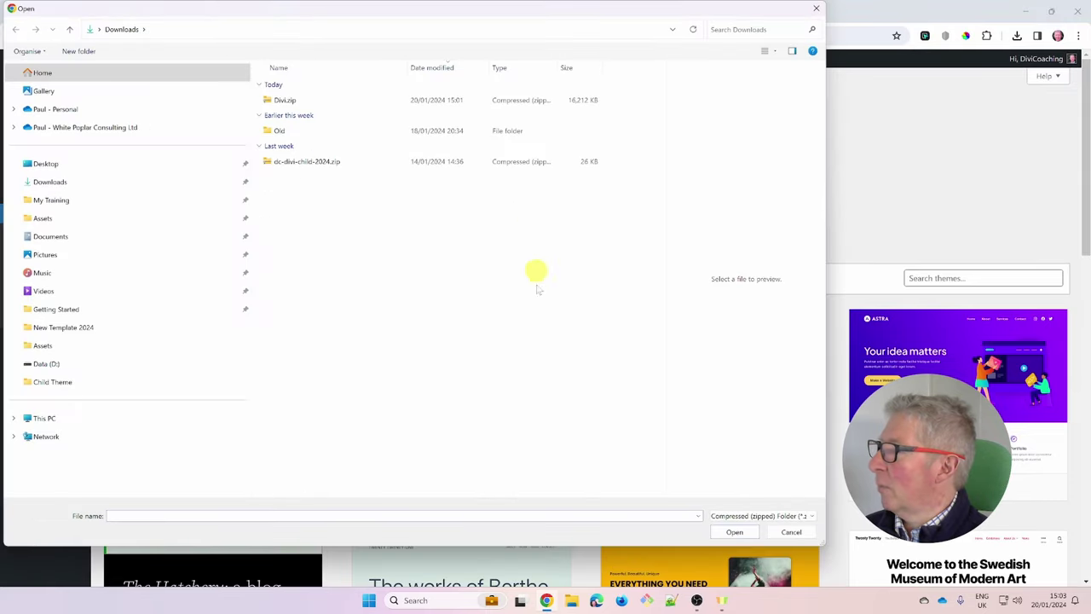
left_click(293, 162)
left_click(733, 532)
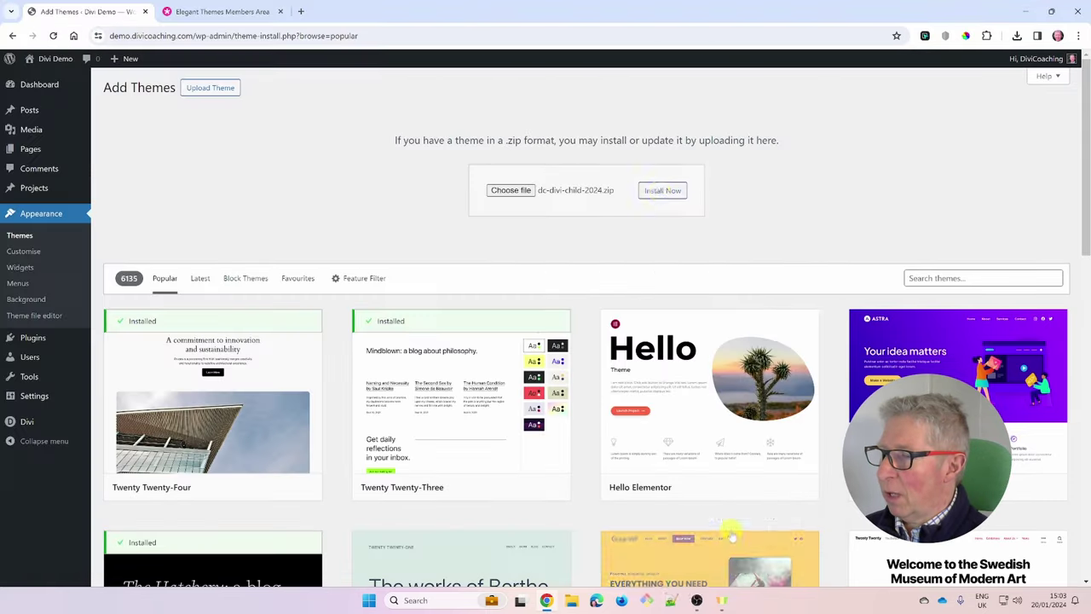
left_click(661, 191)
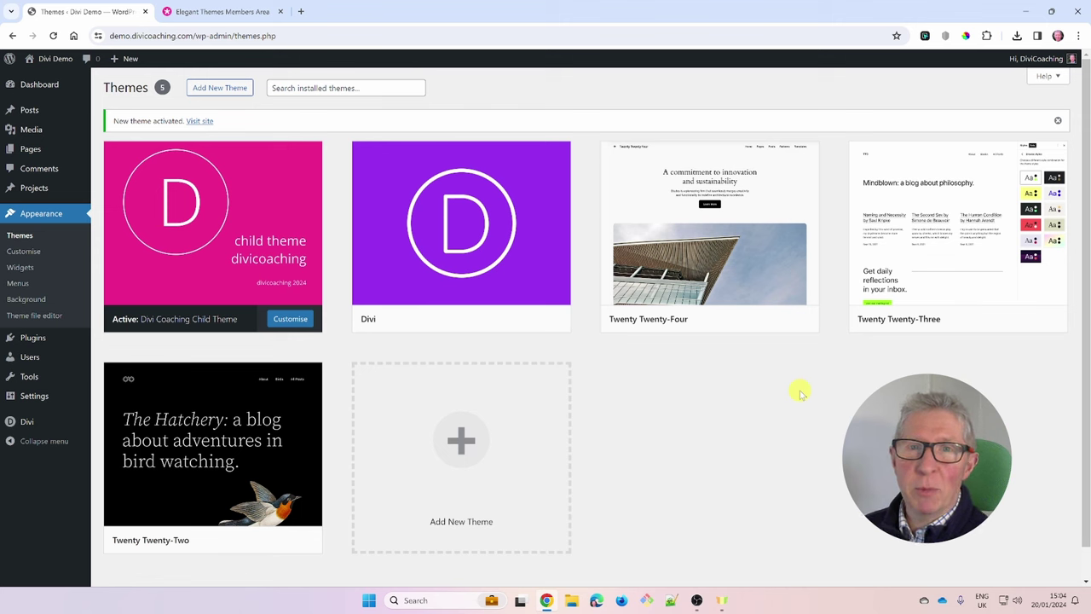
Delete the unused Twenty Twenty-Two and Twenty Twenty-Three themes from the WordPress site.
mouse_move(273, 378)
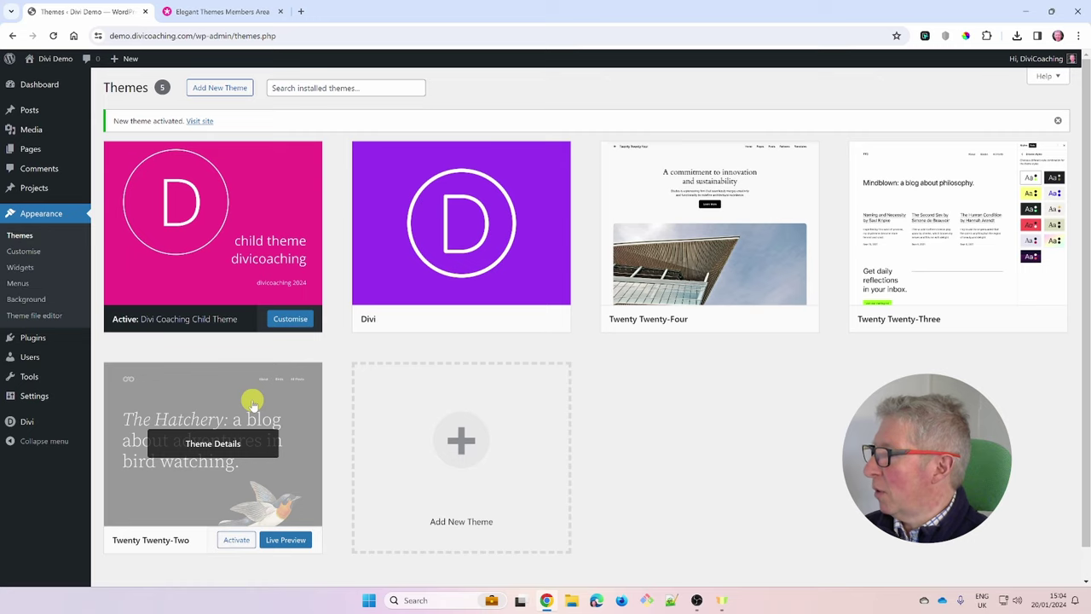
left_click(253, 403)
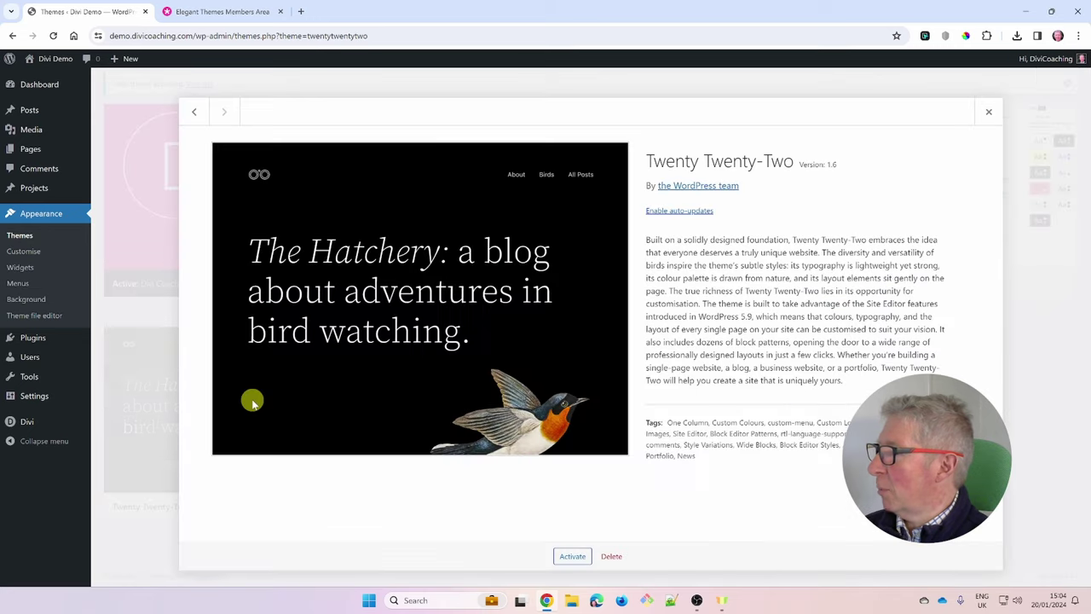
left_click(612, 556)
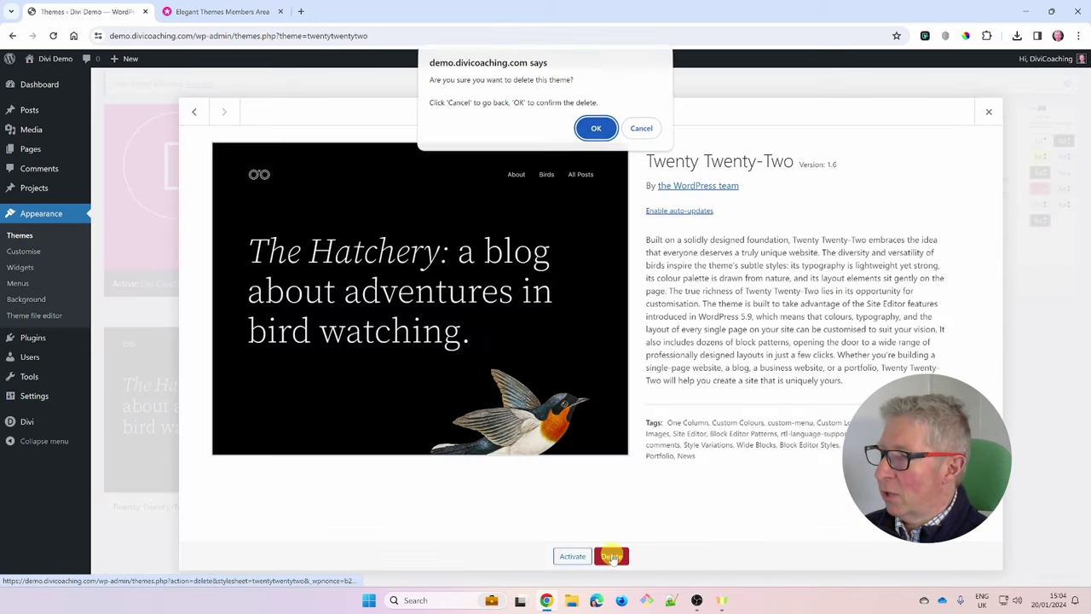
left_click(597, 131)
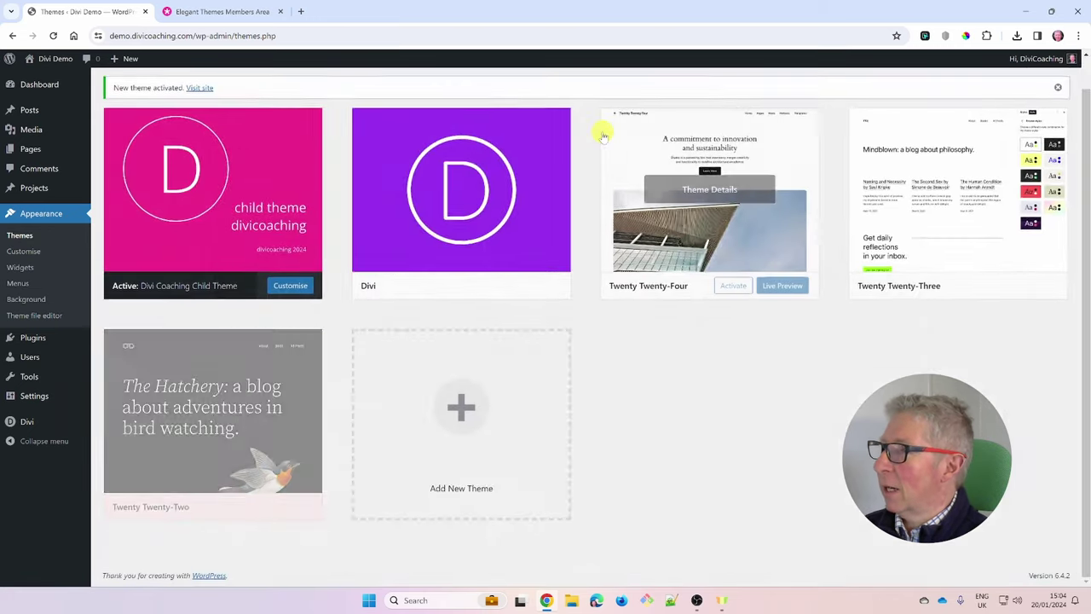
left_click(956, 164)
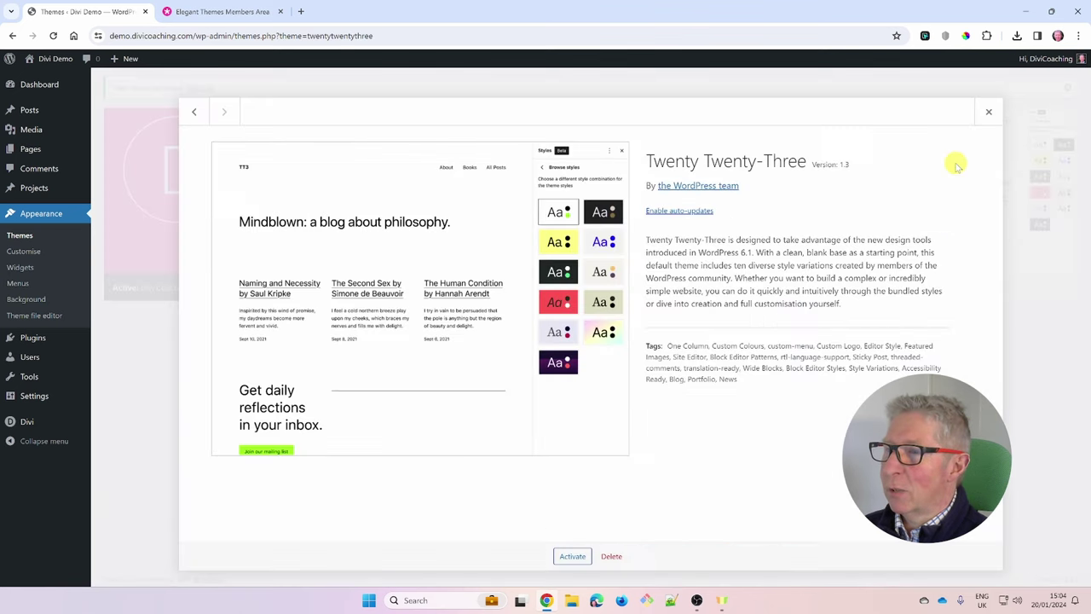
left_click(612, 556)
left_click(594, 131)
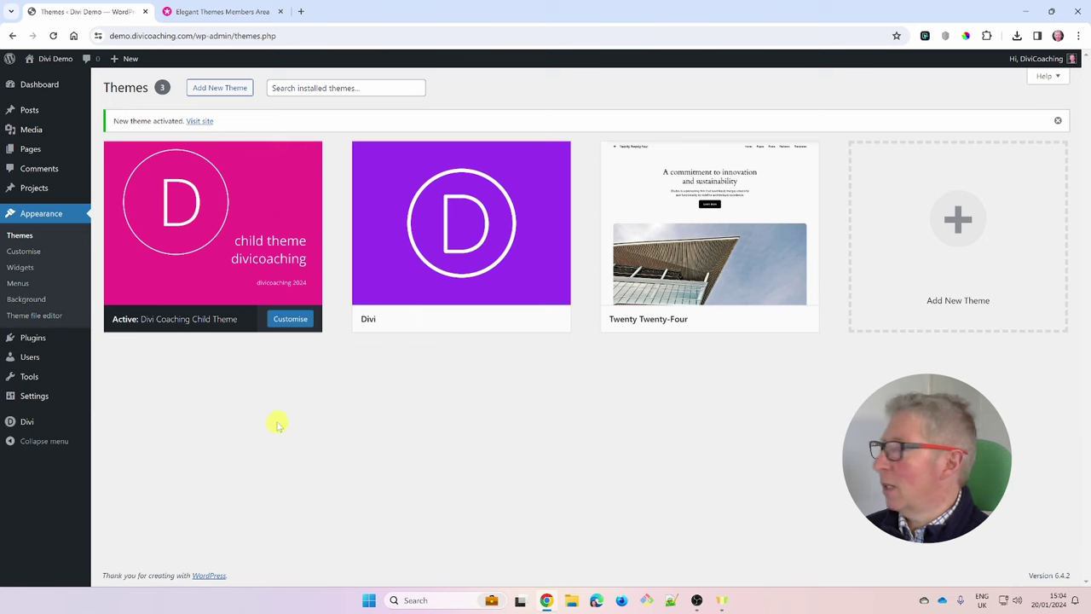
Switch to the Elegant Themes members area and open the account's username and API key page.
left_click(220, 12)
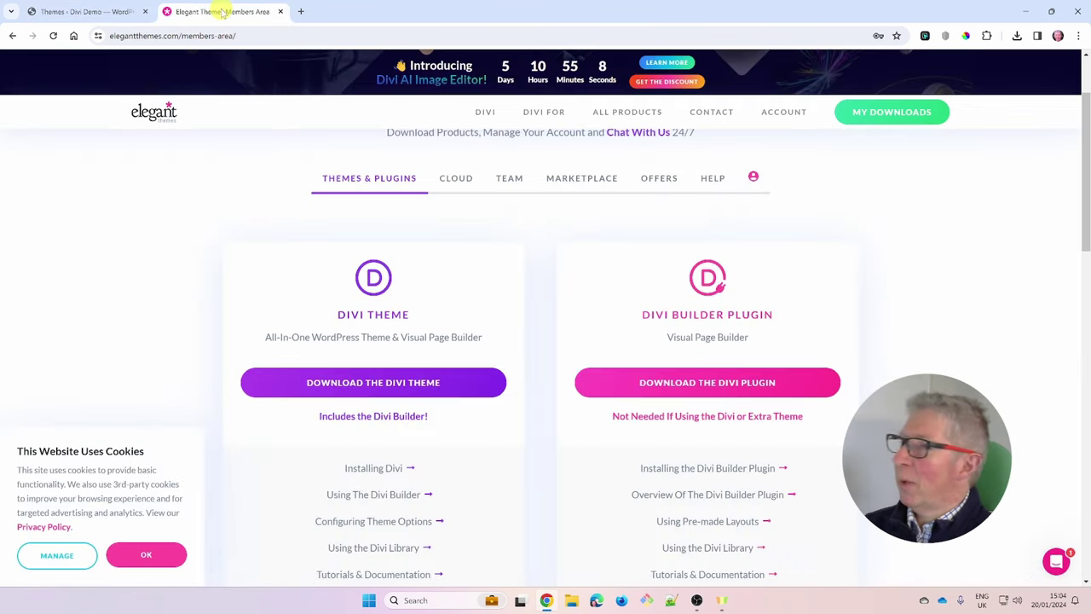
mouse_move(790, 112)
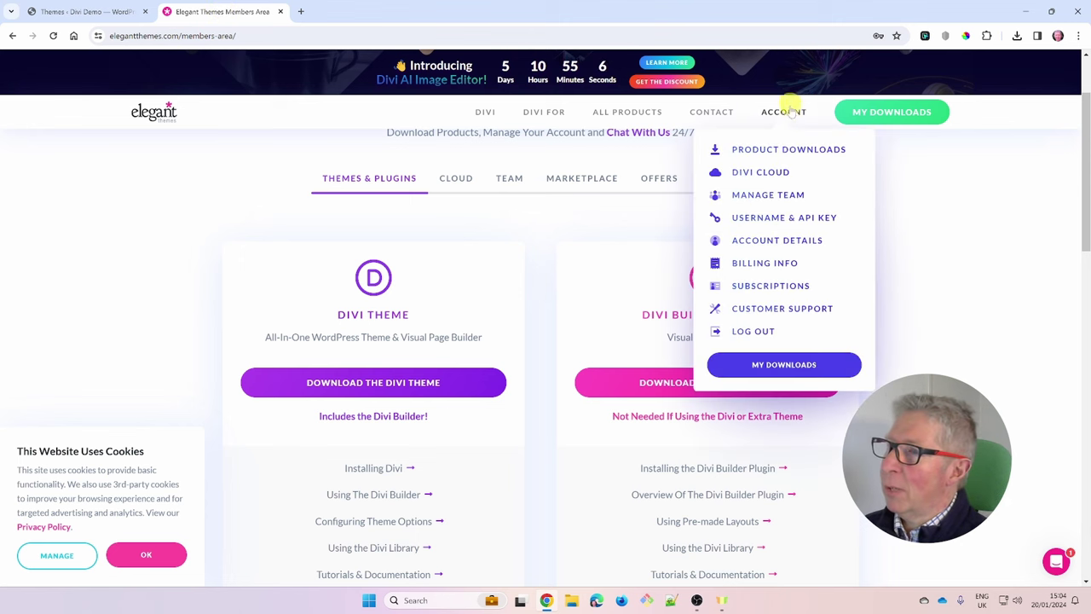
left_click(766, 221)
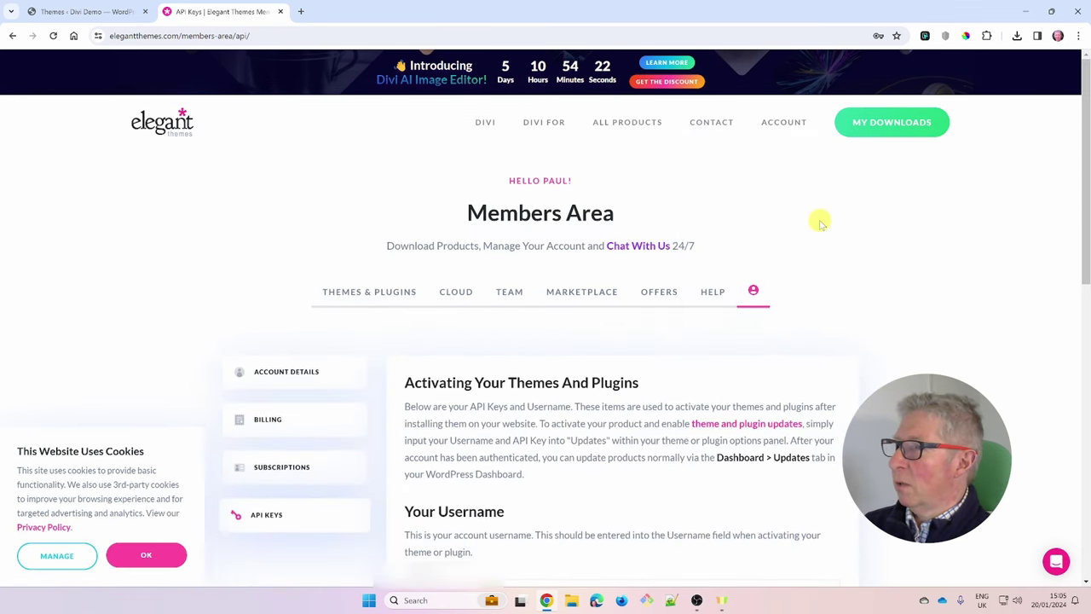
scroll(819, 224, "down", 4)
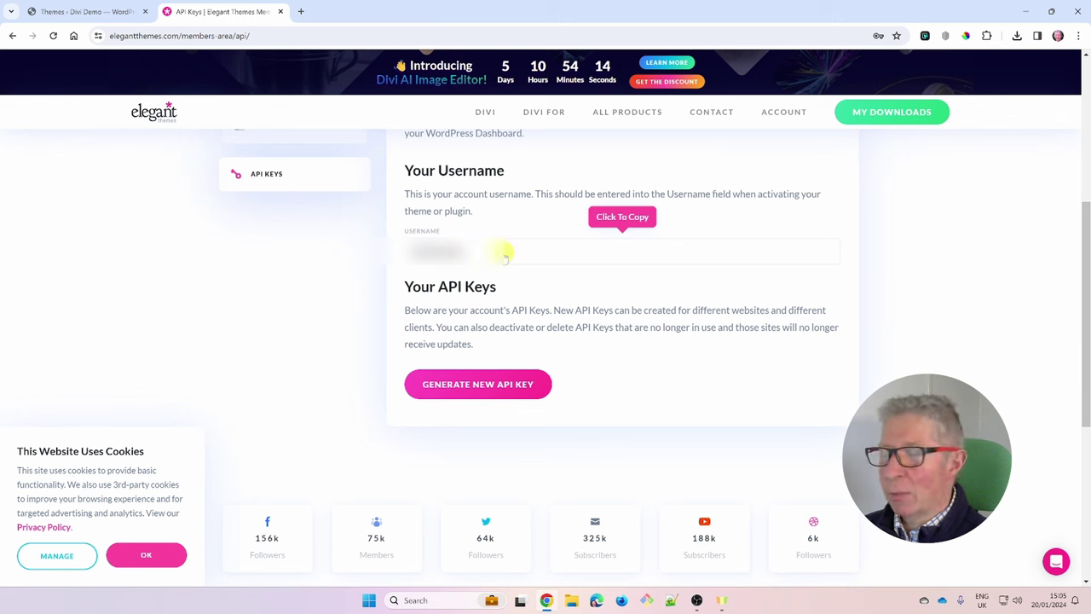
Generate a trial API key without a label, and remove it by deactivating and deleting it.
left_click(475, 390)
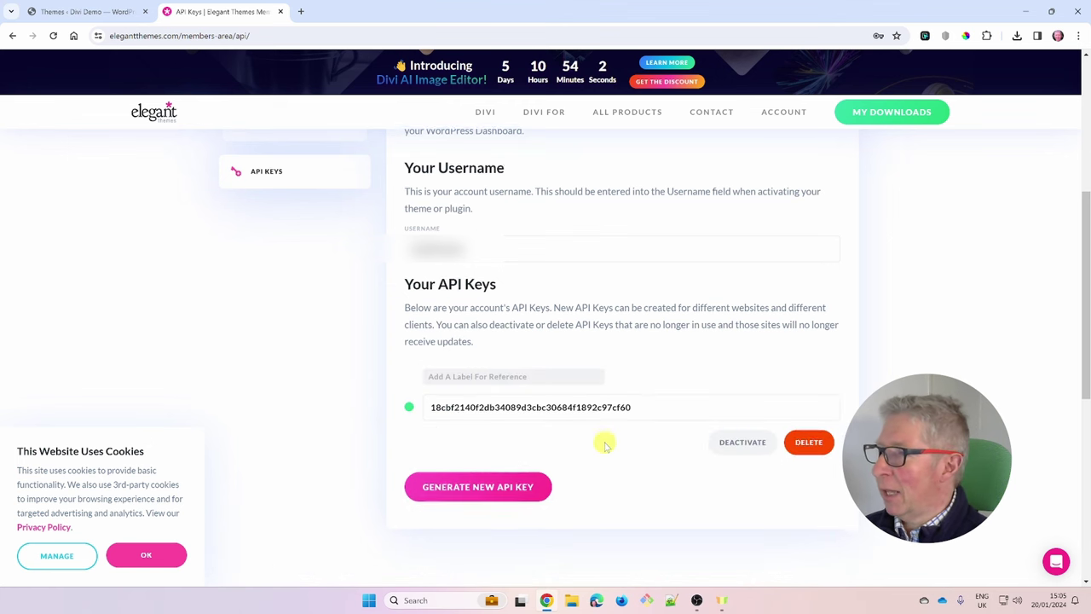
scroll(607, 439, "down", 2)
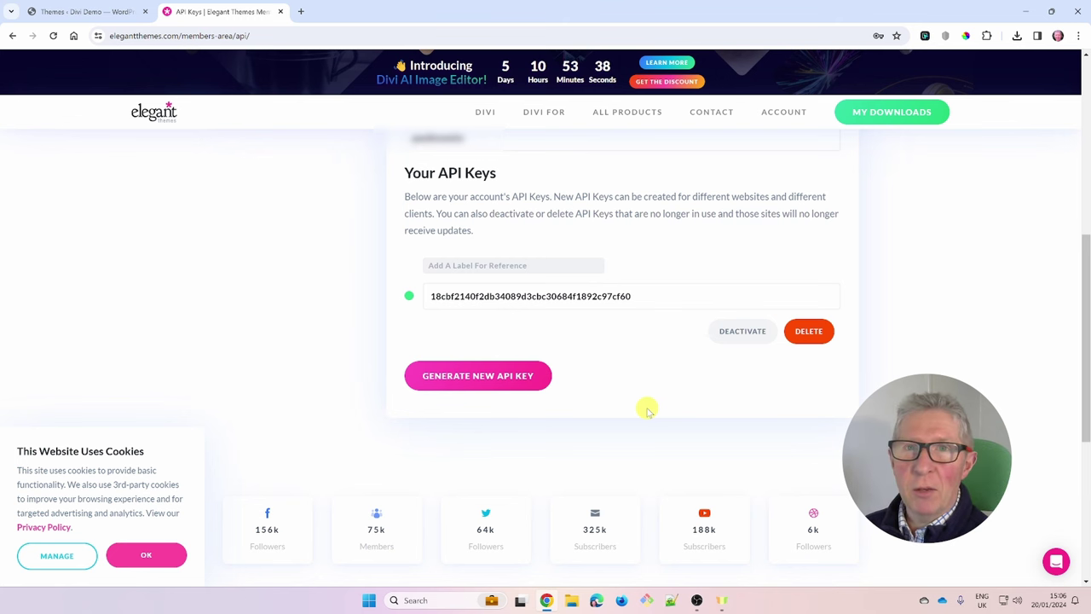
left_click(736, 333)
left_click(810, 333)
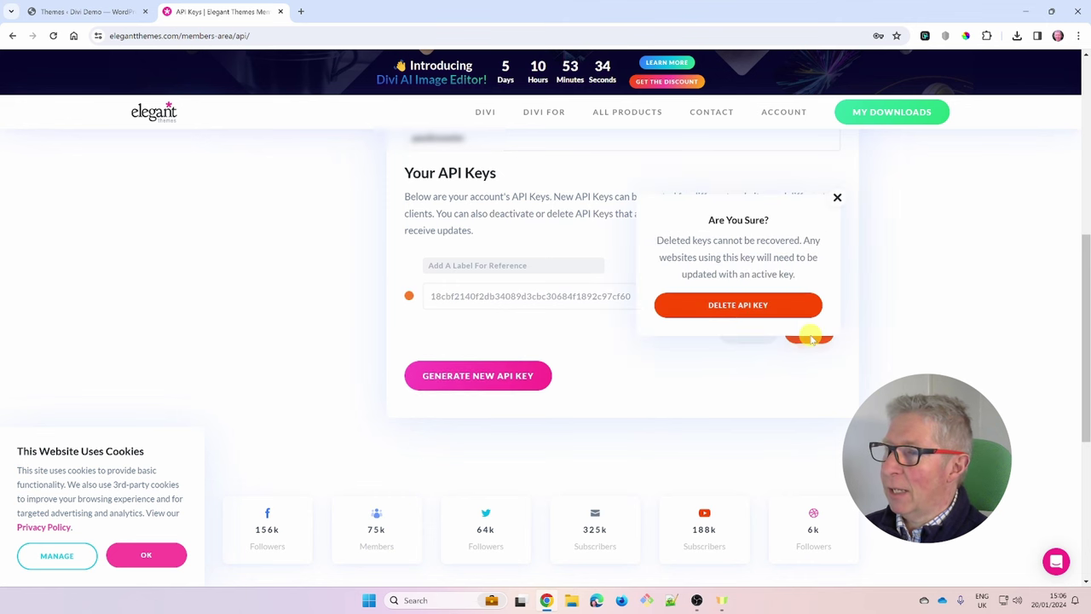
left_click(732, 307)
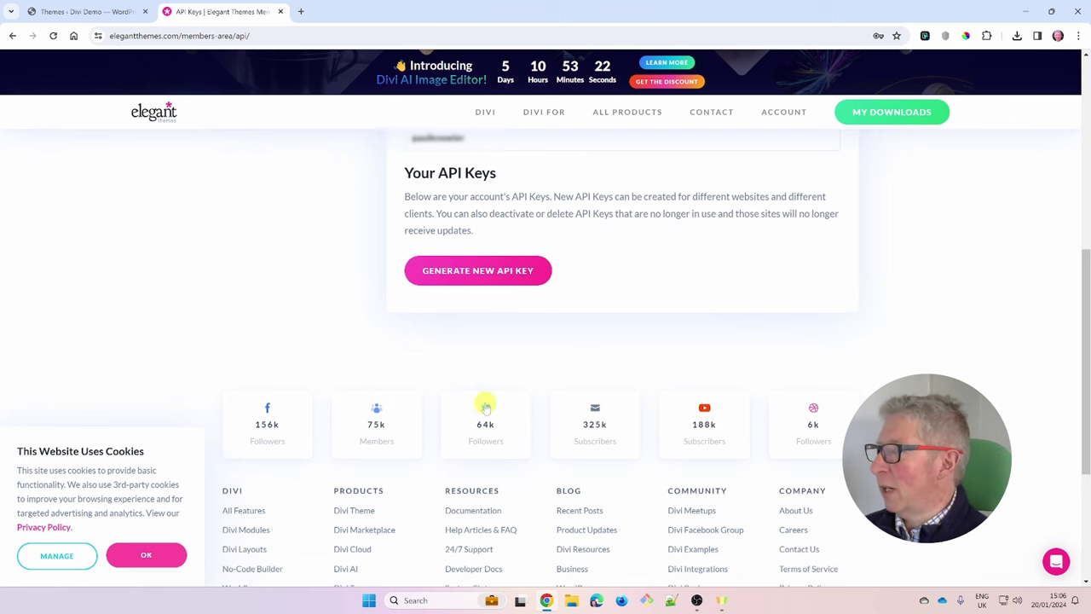
Generate a new API key labelled "Demo Site (Tutorial)" and copy the key.
left_click(449, 269)
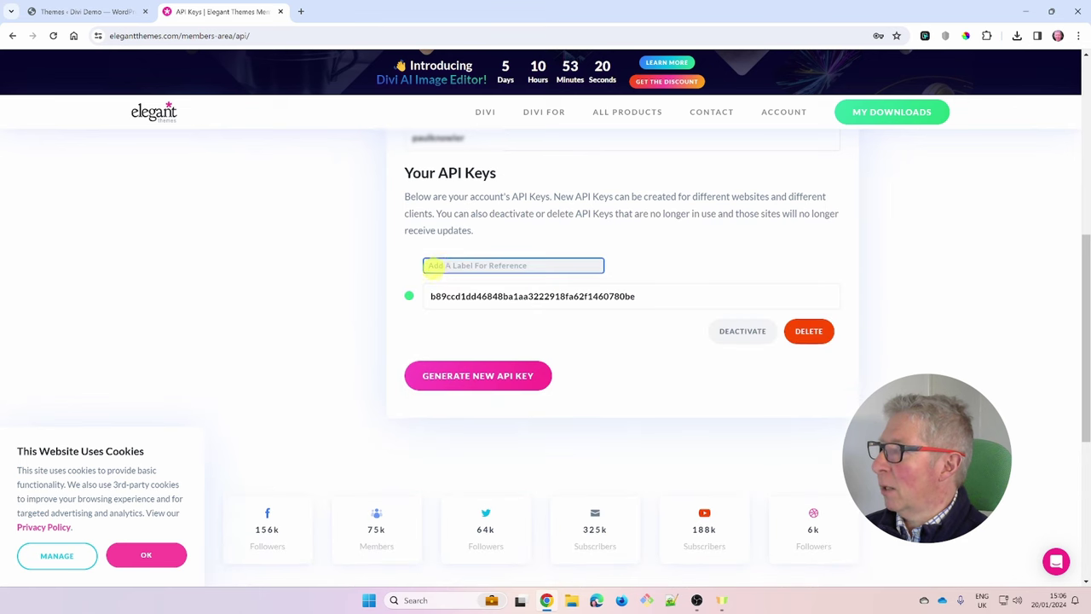
left_click(437, 265)
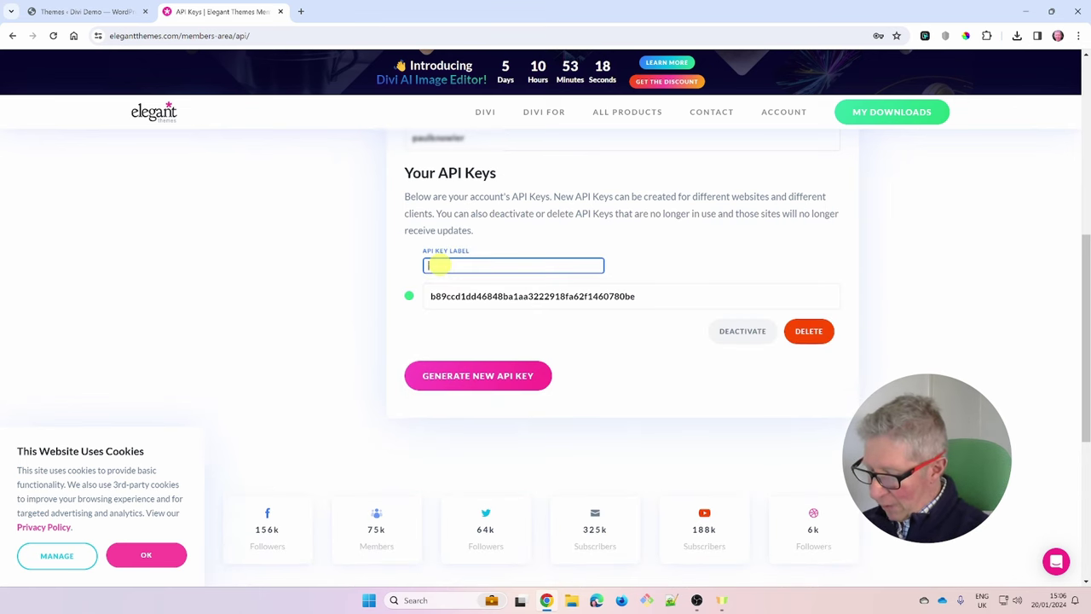
type("Demo")
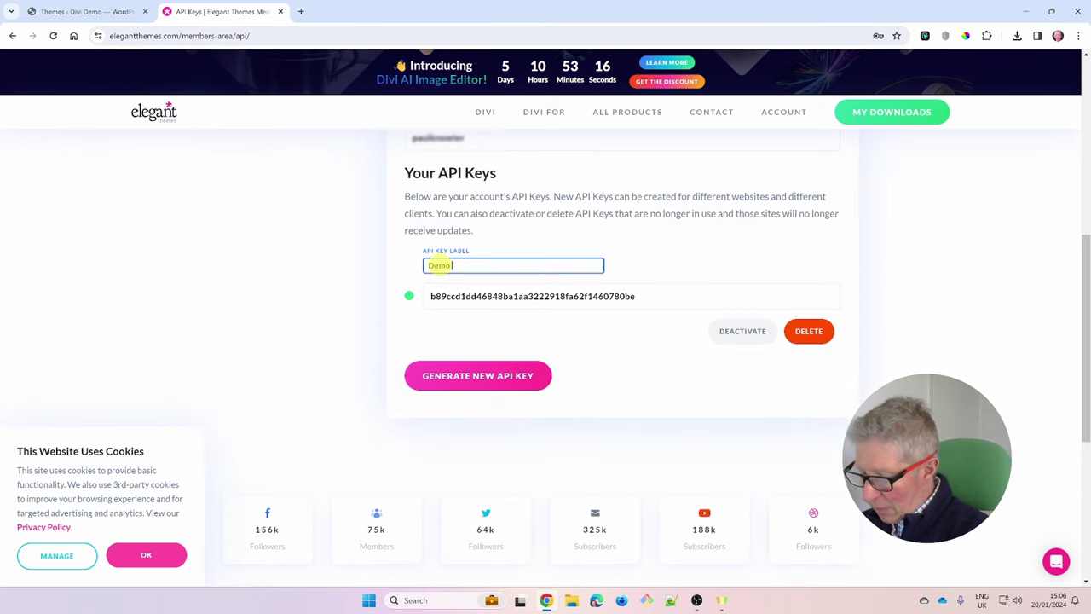
type(" Site")
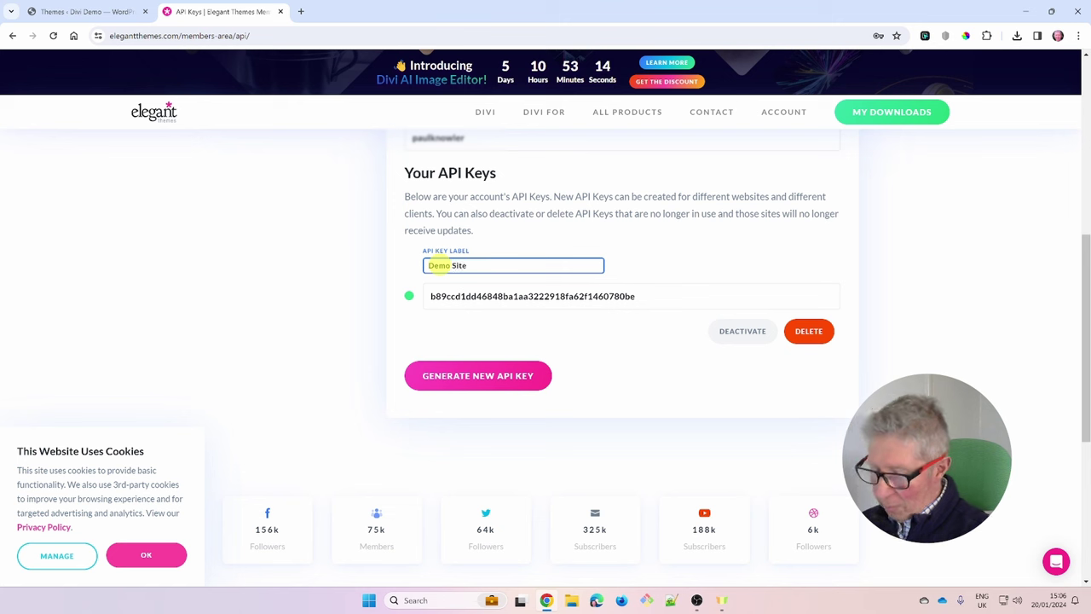
type(" (T")
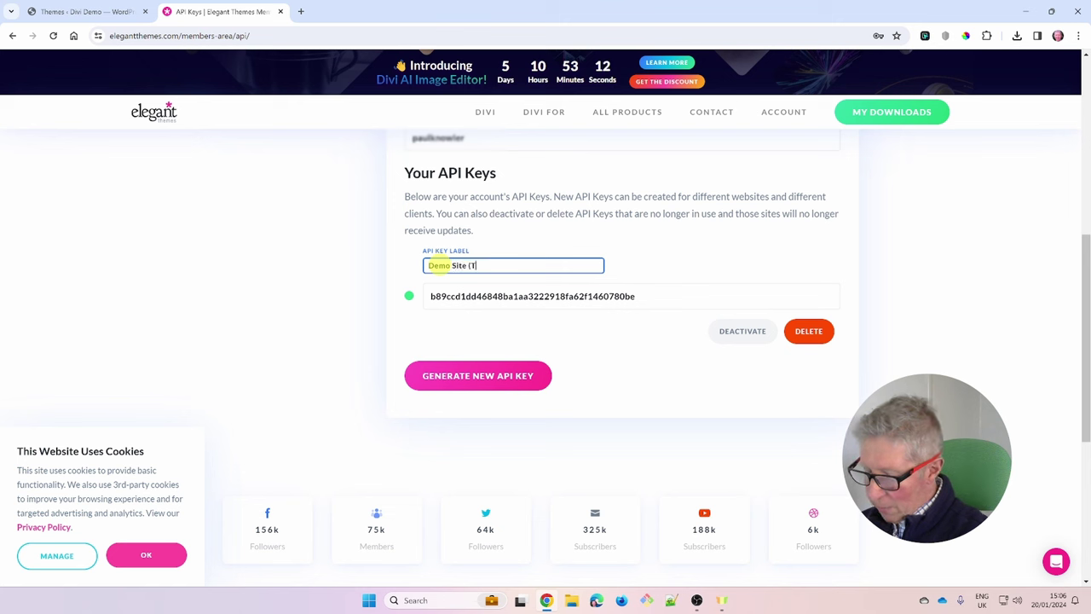
type("utorial)")
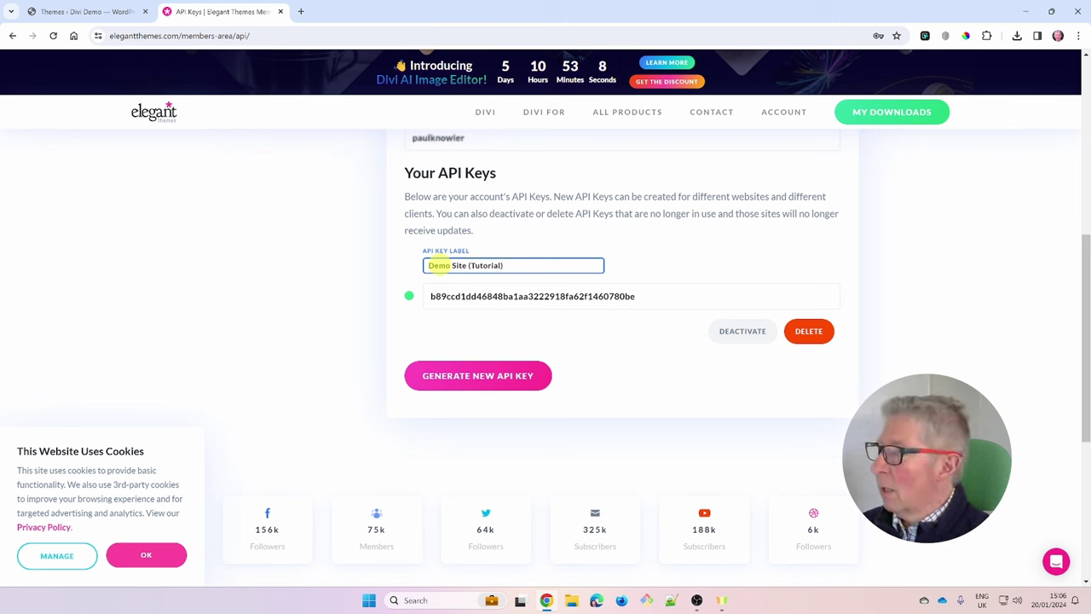
left_click(556, 297)
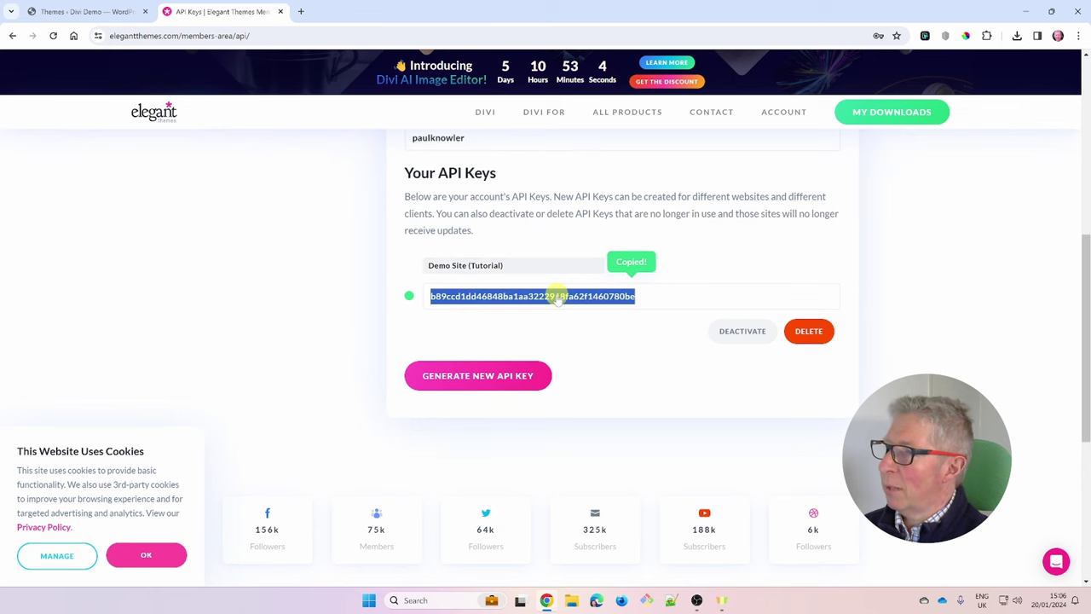
Enter the Elegant Themes username and the copied API key in the site's Divi theme update options and save the changes.
left_click(55, 12)
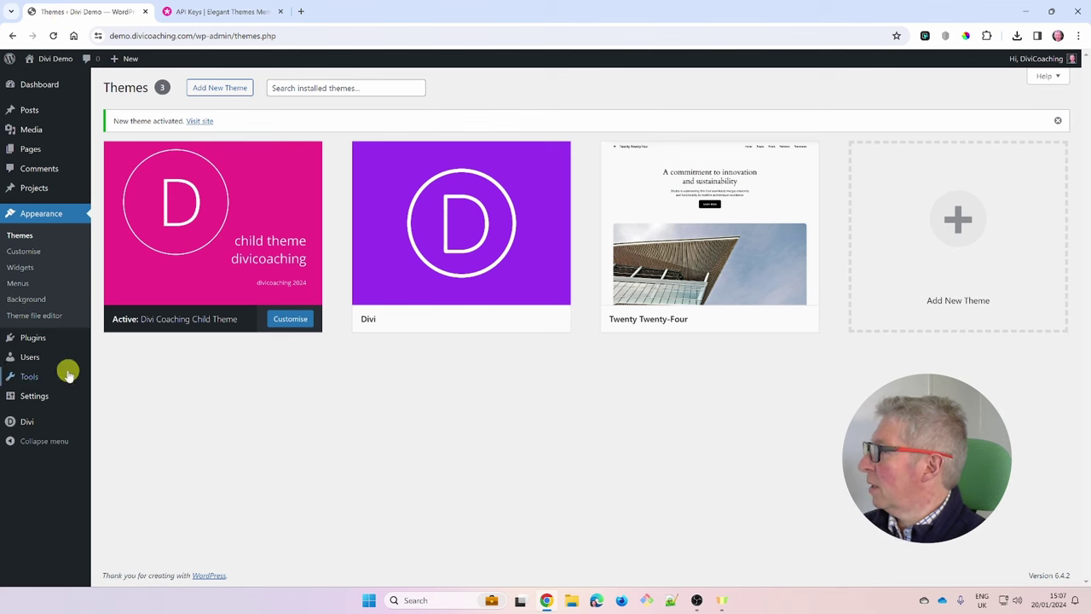
mouse_move(28, 423)
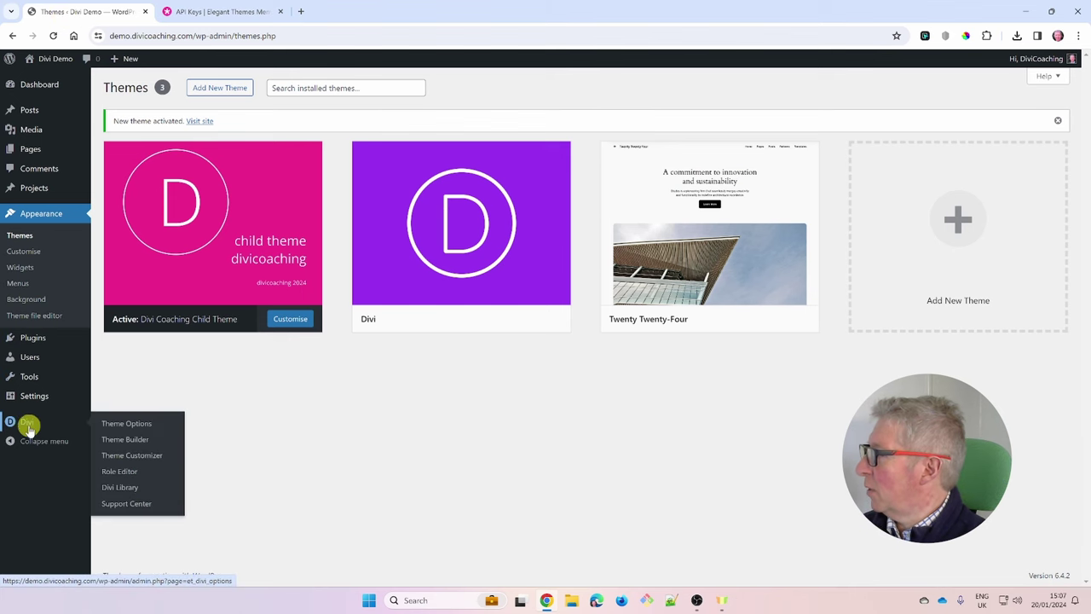
left_click(119, 428)
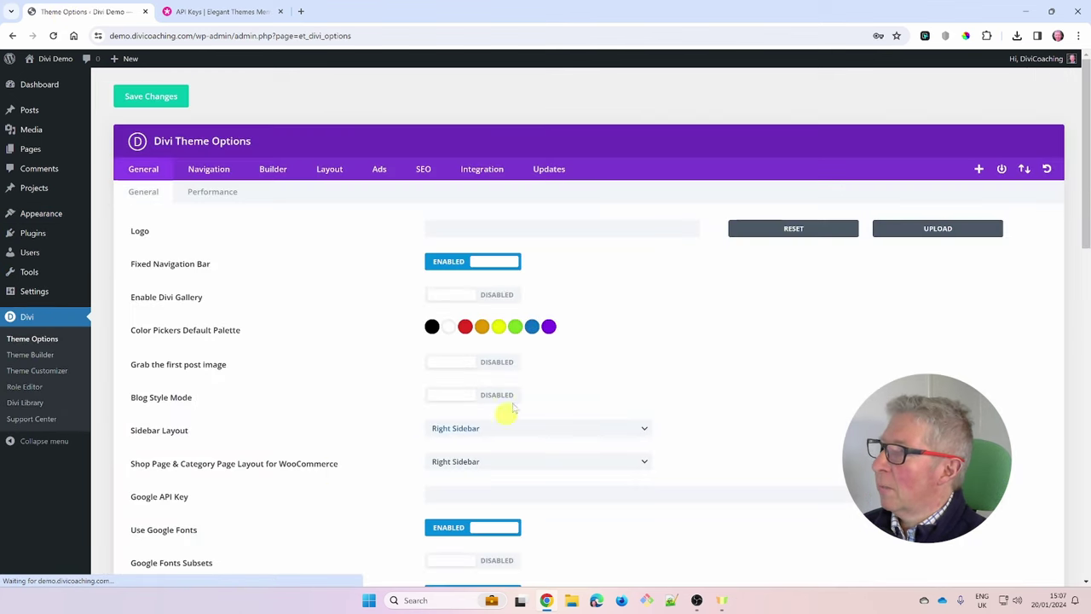
left_click(549, 169)
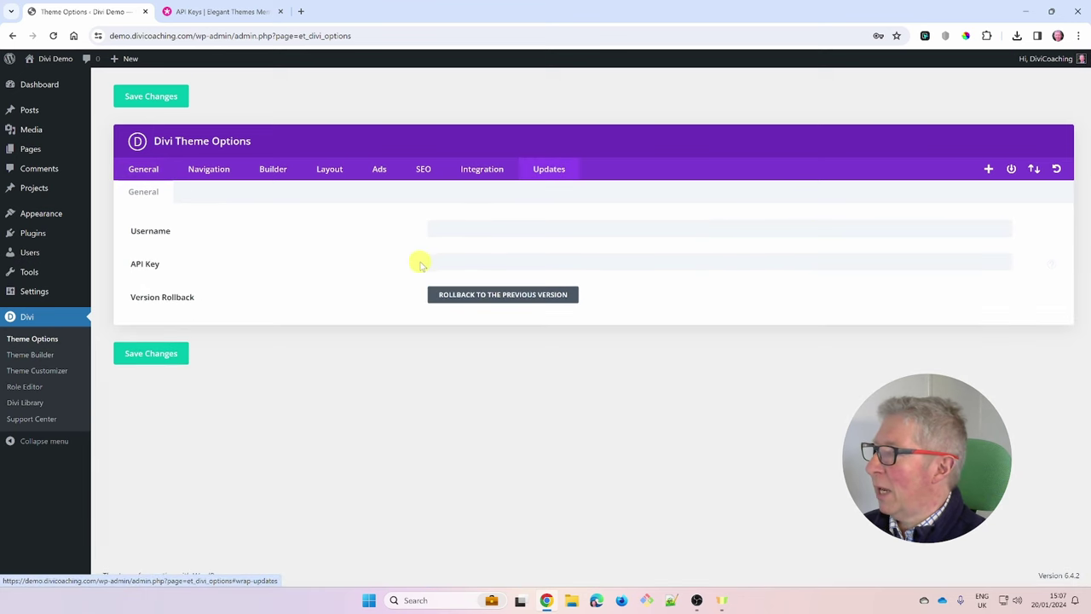
left_click(453, 227)
type("divicoac")
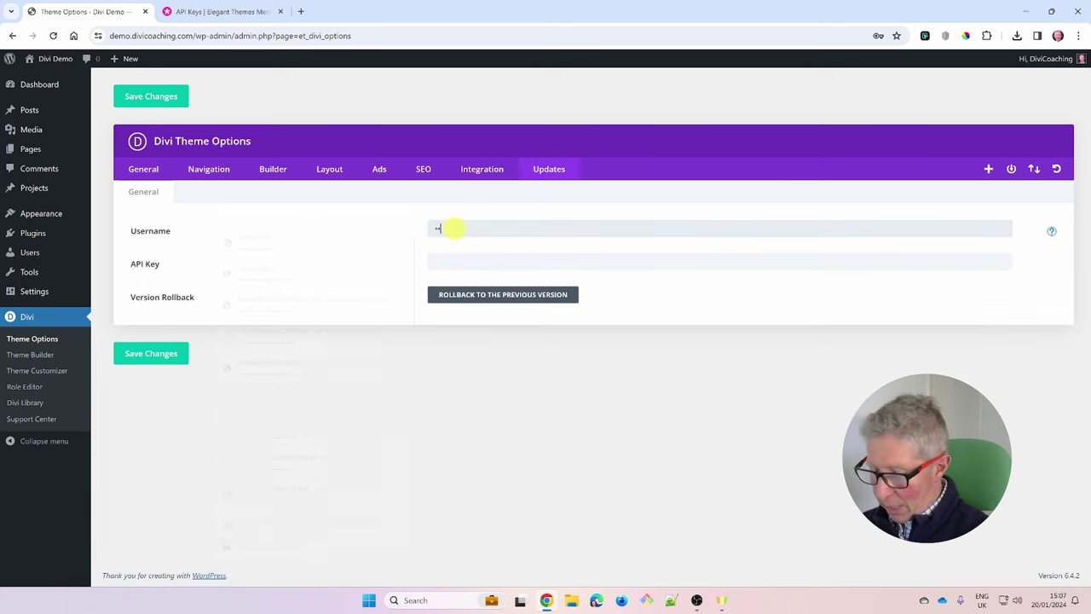
type("hi")
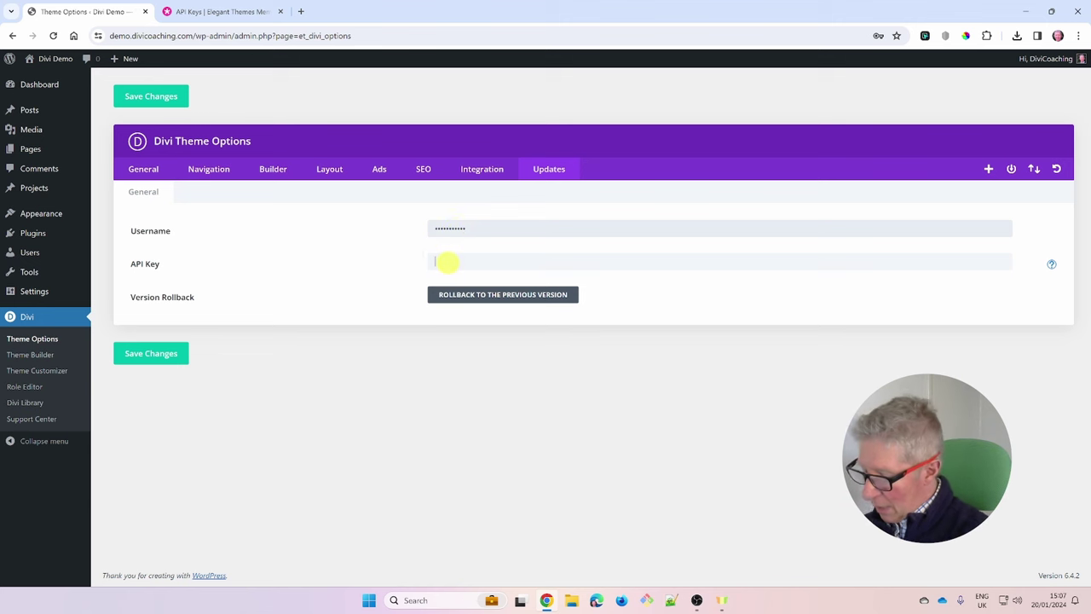
key("ctrl+v")
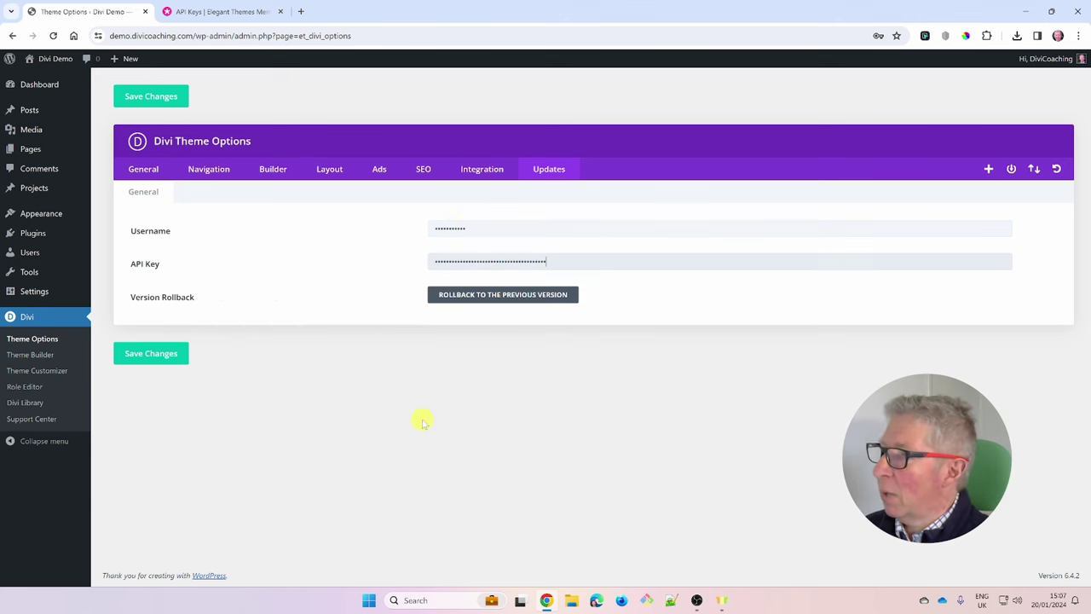
left_click(148, 354)
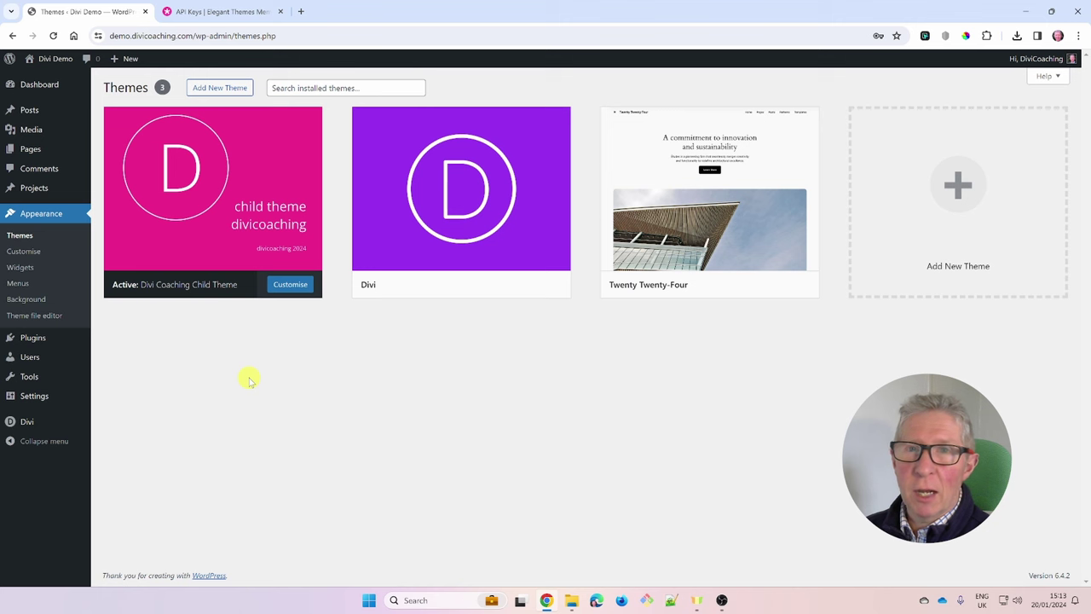
Search for new plugins with "safe svg" and install the Safe SVG plugin by 10up.
mouse_move(41, 341)
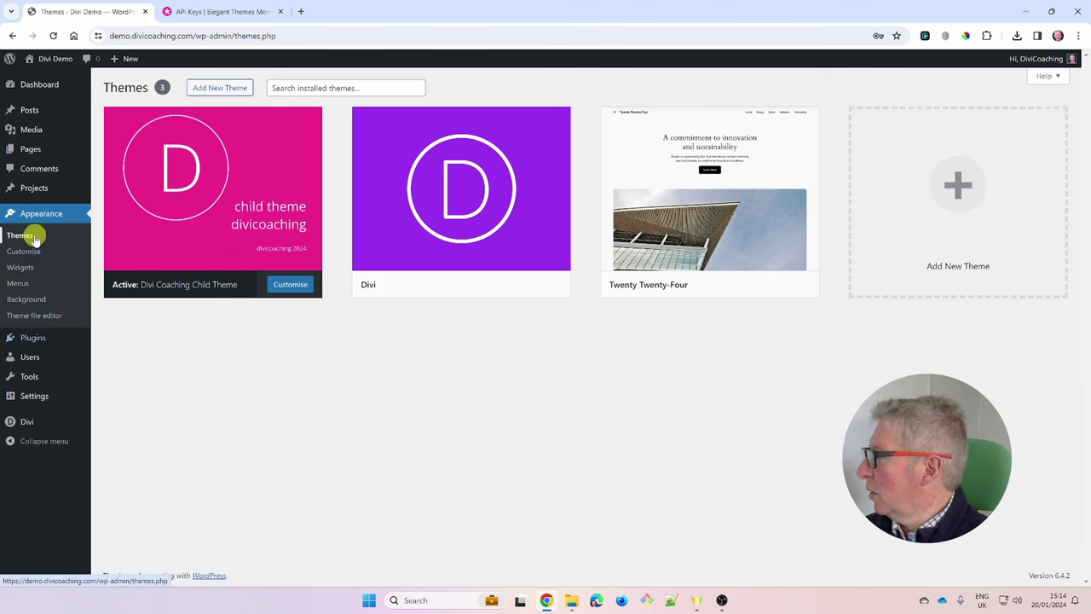
left_click(28, 341)
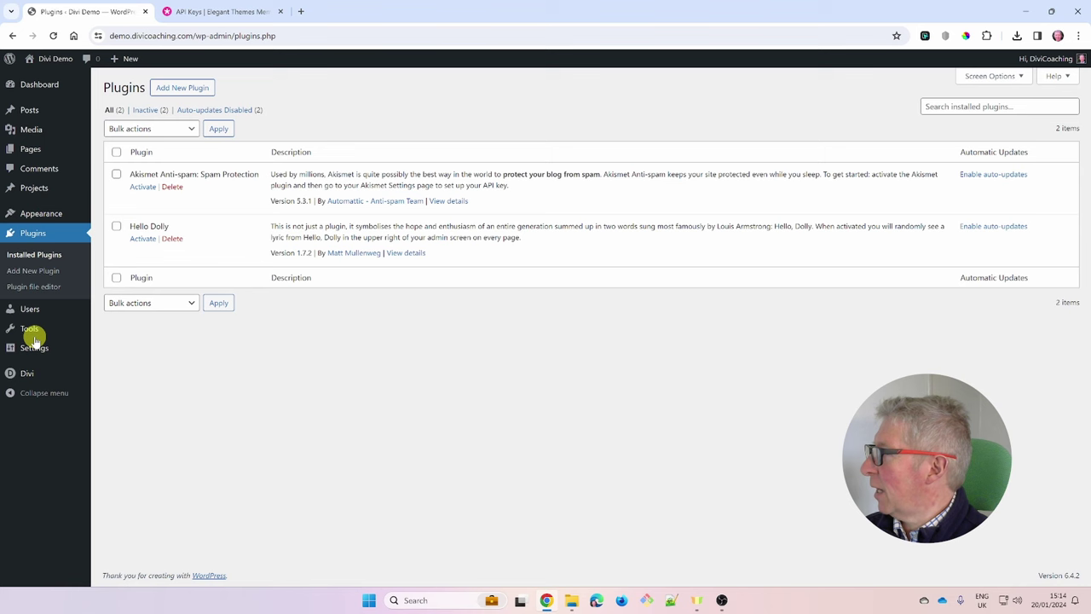
left_click(179, 89)
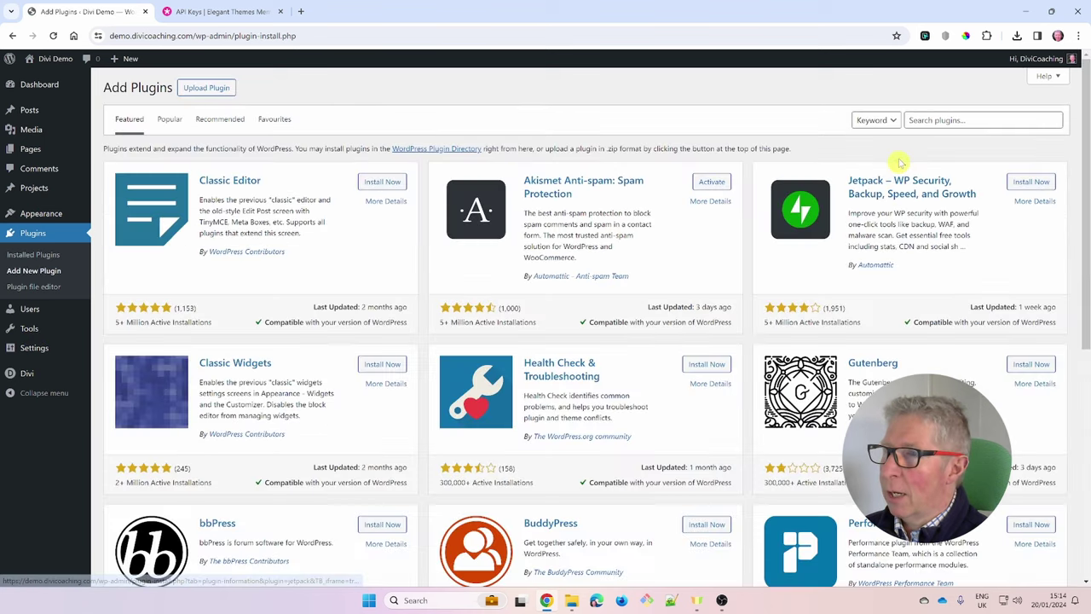
left_click(925, 120)
type("safe")
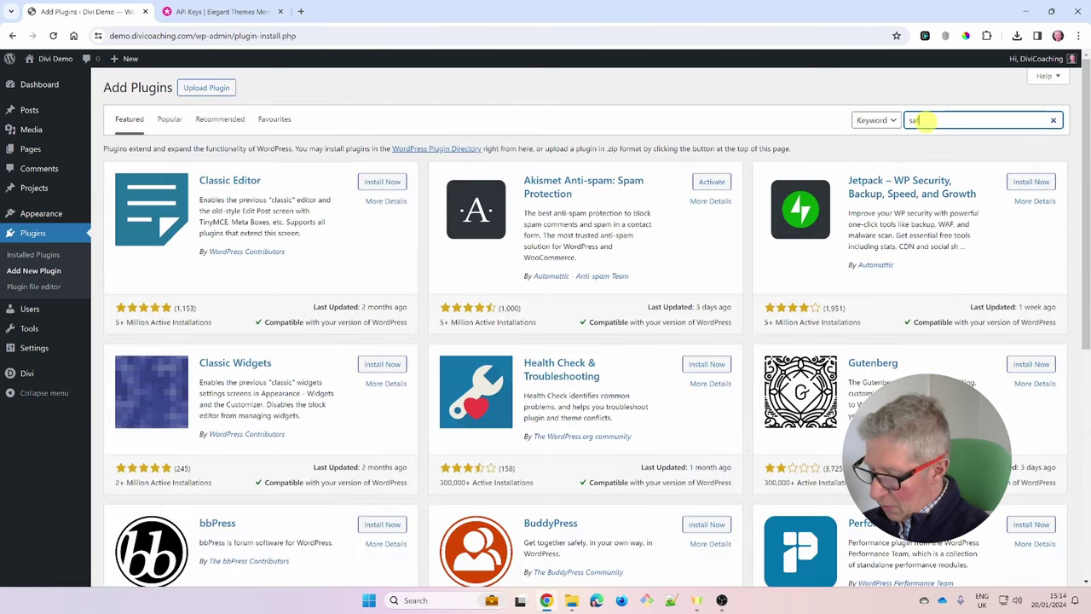
type(" svg")
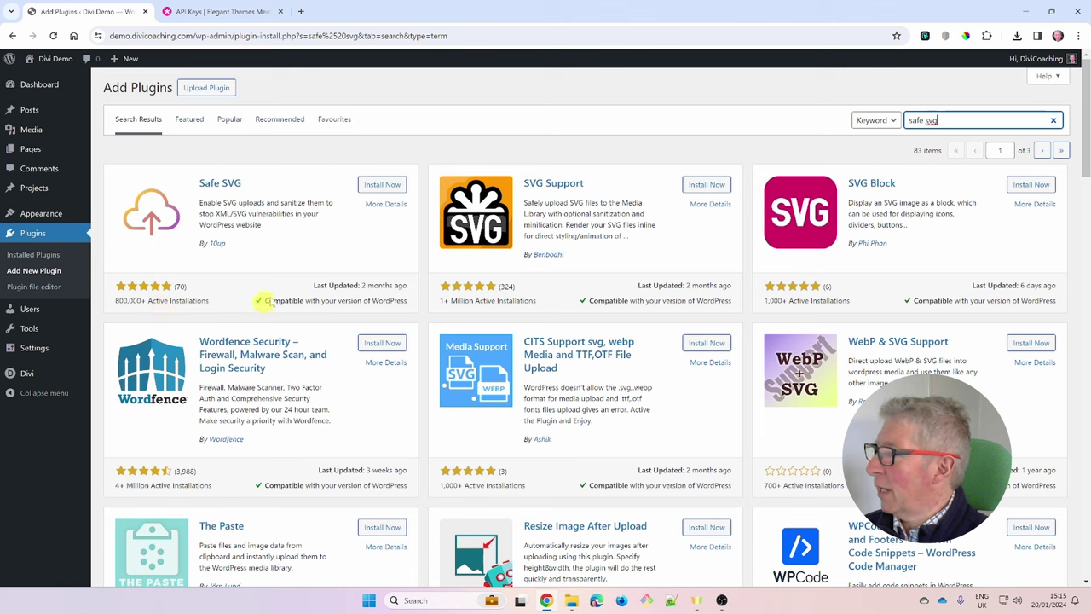
left_click(382, 185)
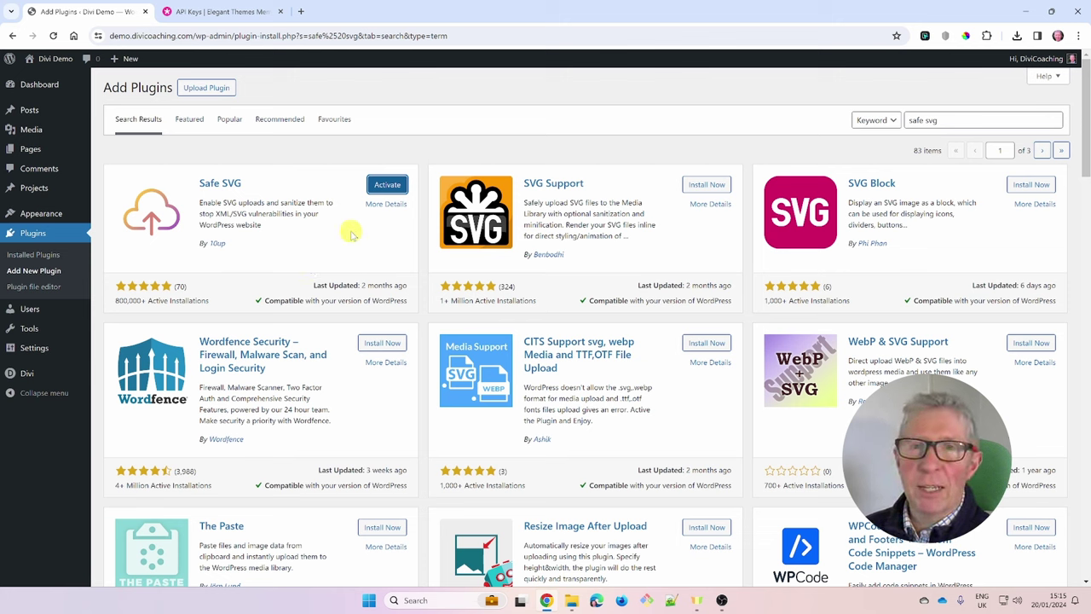
Activate the newly installed Safe SVG plugin.
left_click(389, 188)
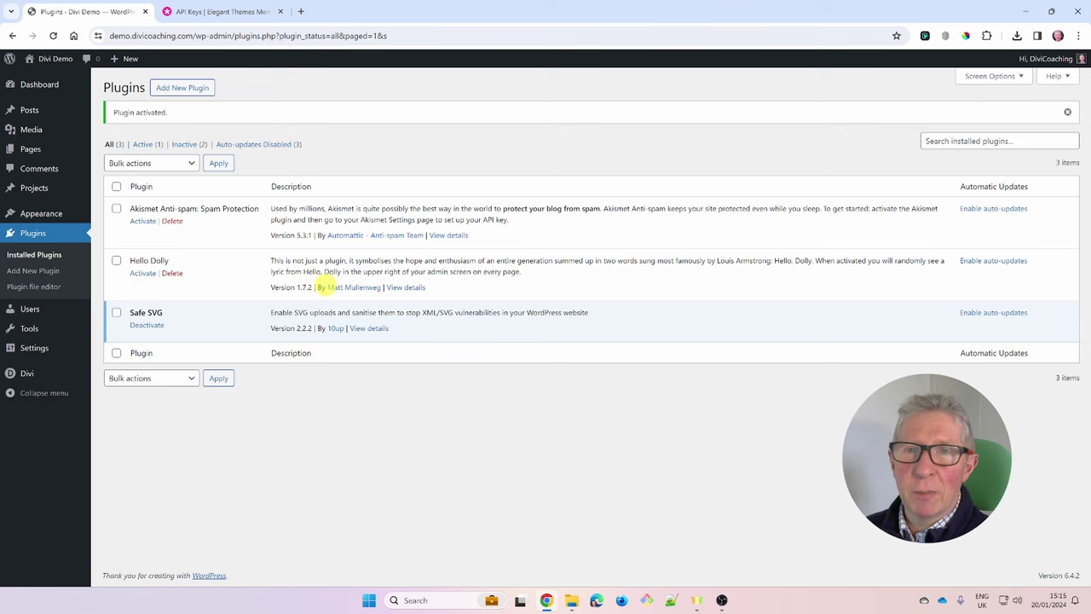
Search for new plugins with "updraft", install and activate UpdraftPlus: WordPress Backup & Migration Plugin, and dismiss its welcome notice.
left_click(181, 89)
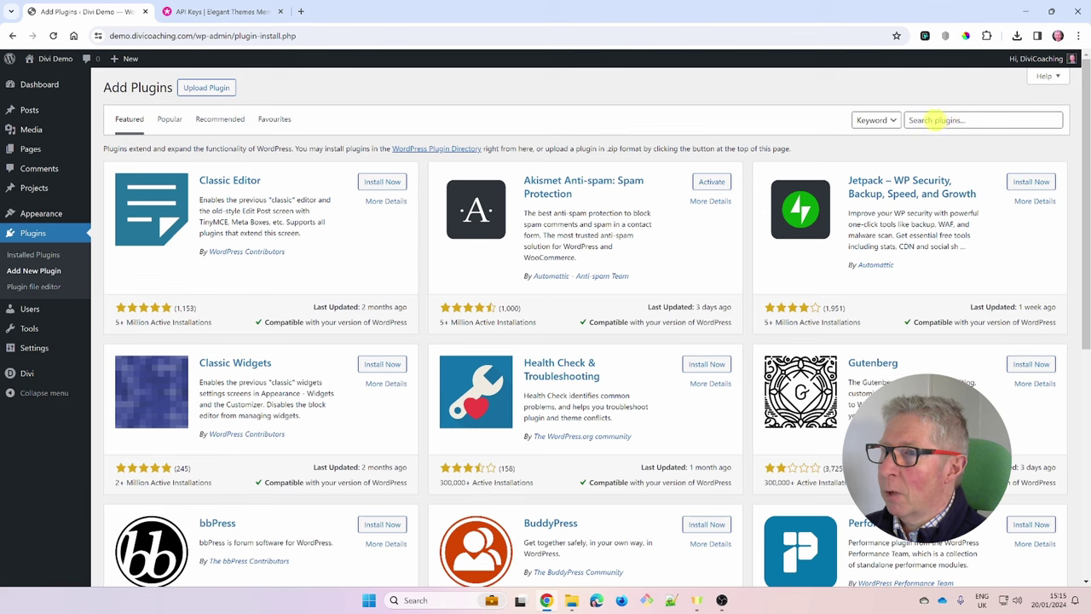
left_click(933, 120)
type("u")
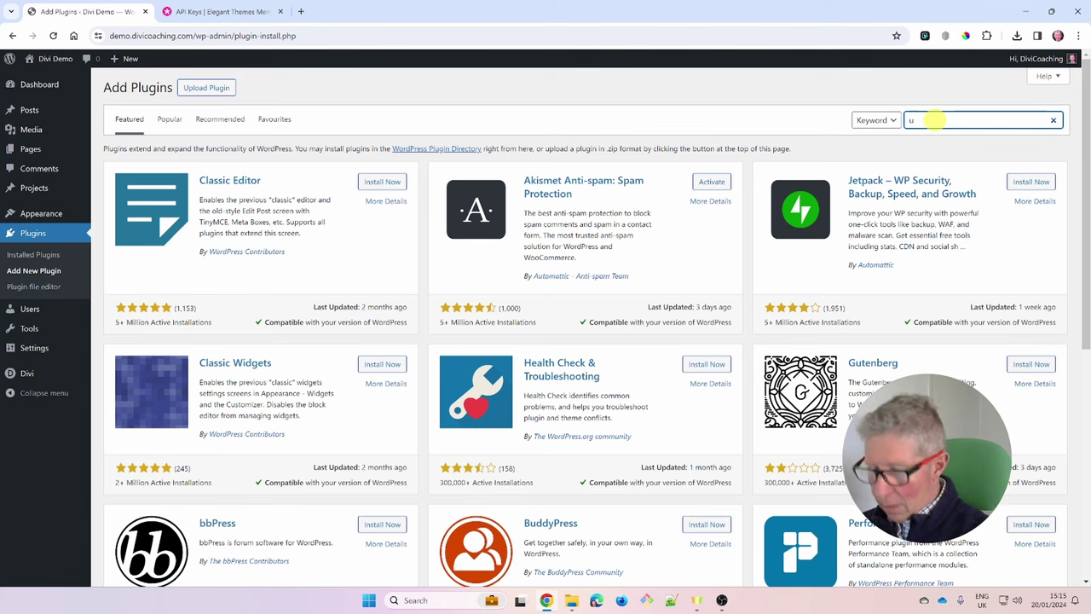
type("pd")
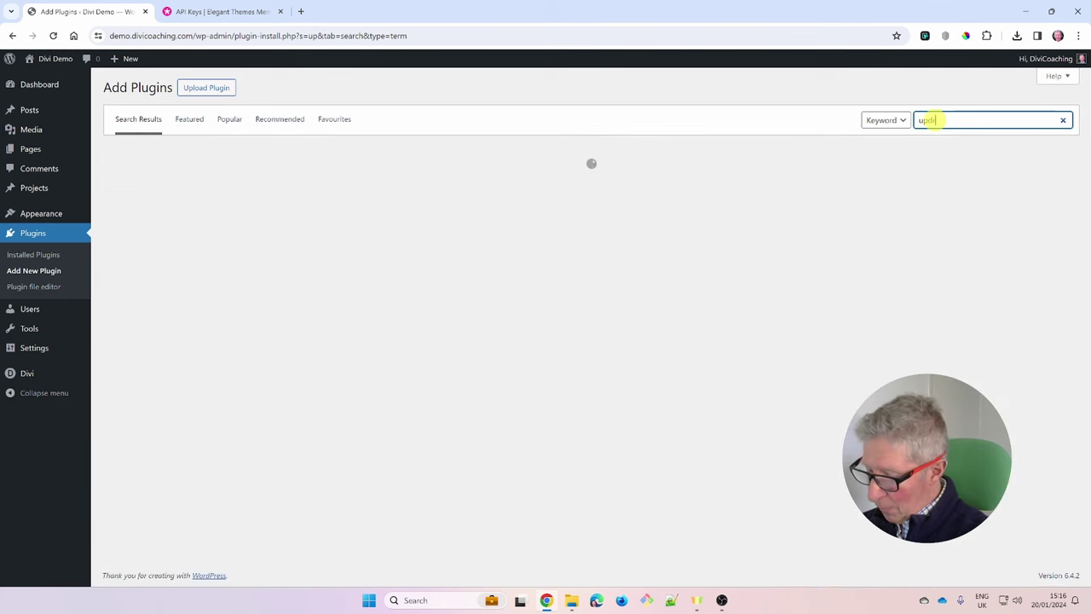
type("raft")
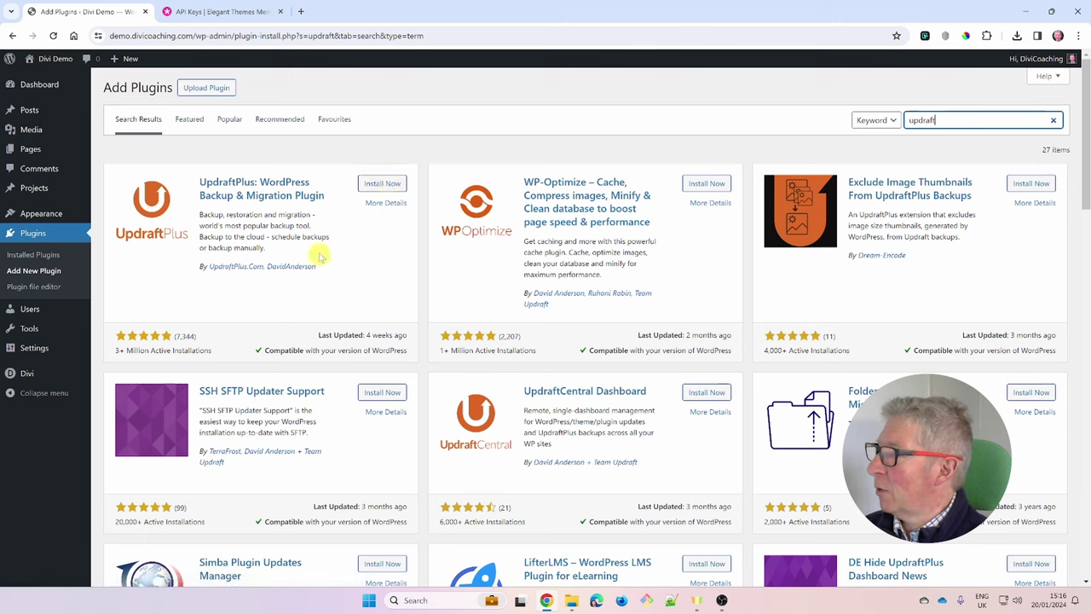
left_click(383, 184)
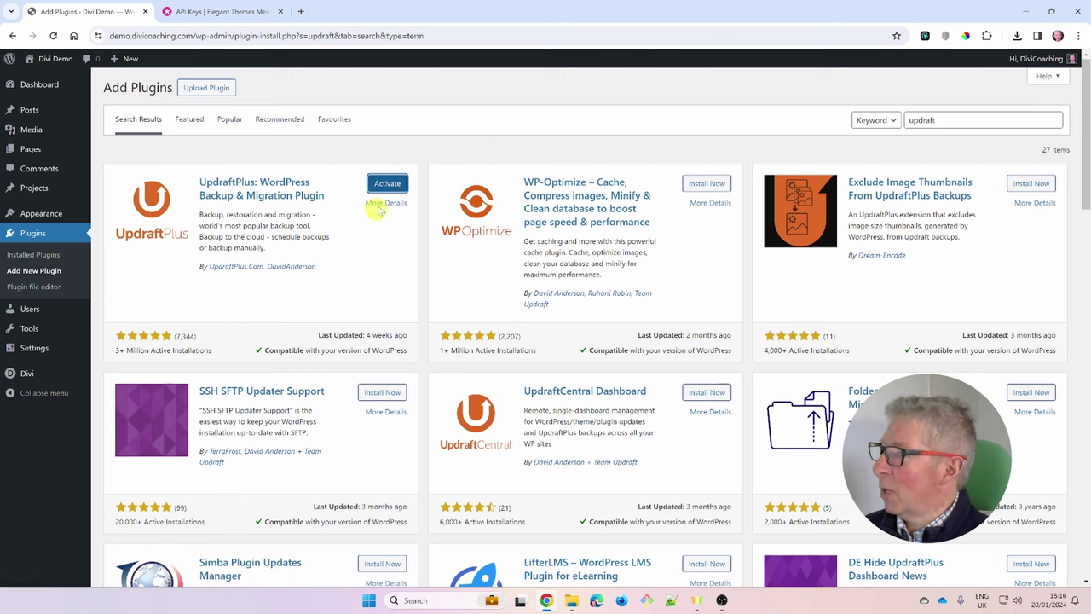
left_click(388, 185)
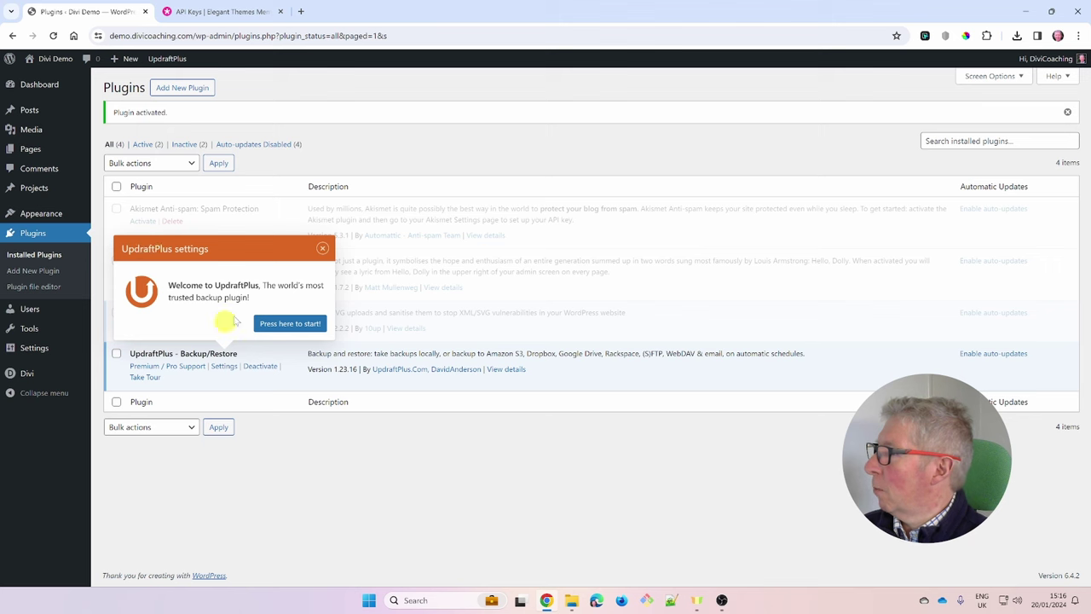
left_click(323, 248)
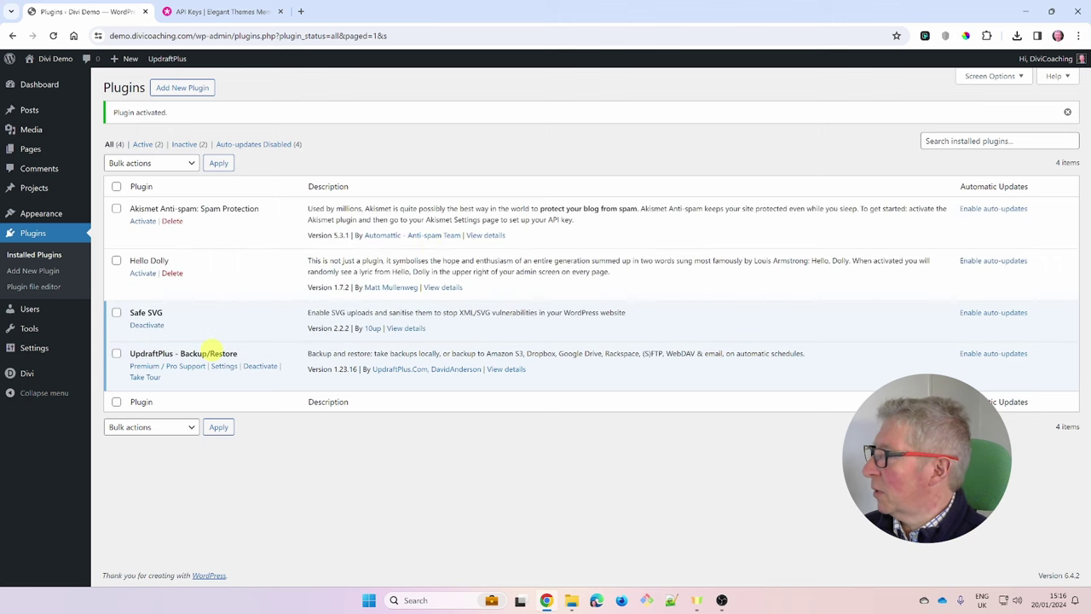
Run an UpdraftPlus backup that includes the database and the files, and close the completion message.
mouse_move(173, 63)
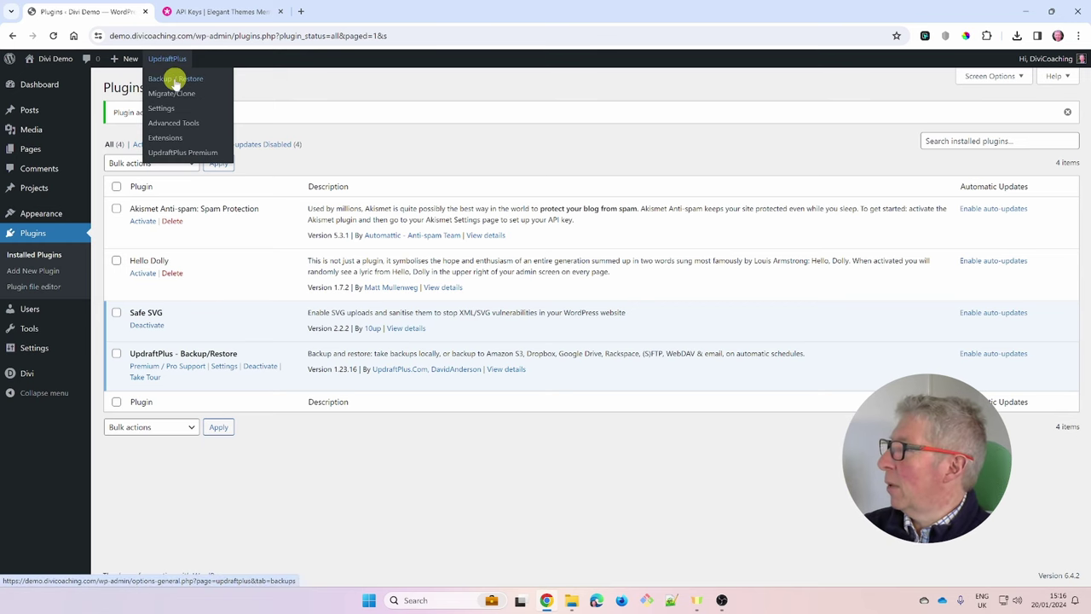
left_click(176, 78)
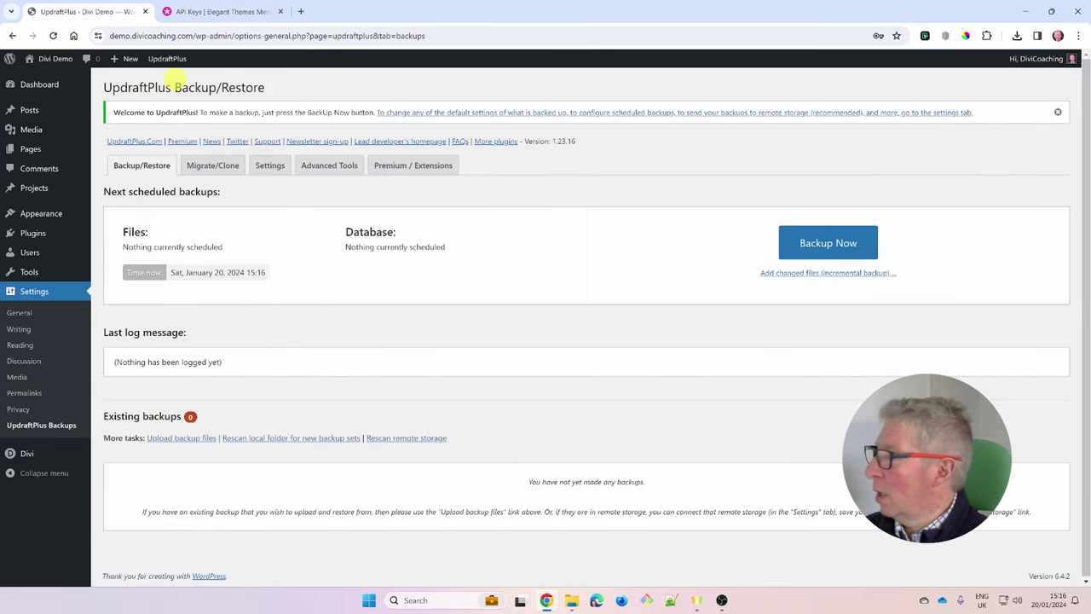
left_click(827, 245)
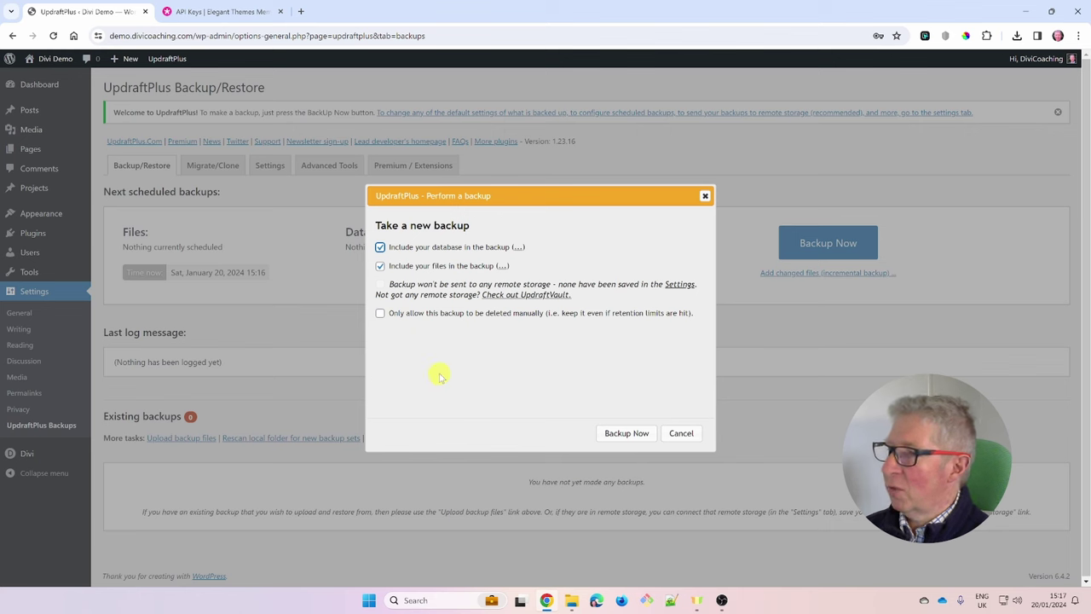
left_click(625, 433)
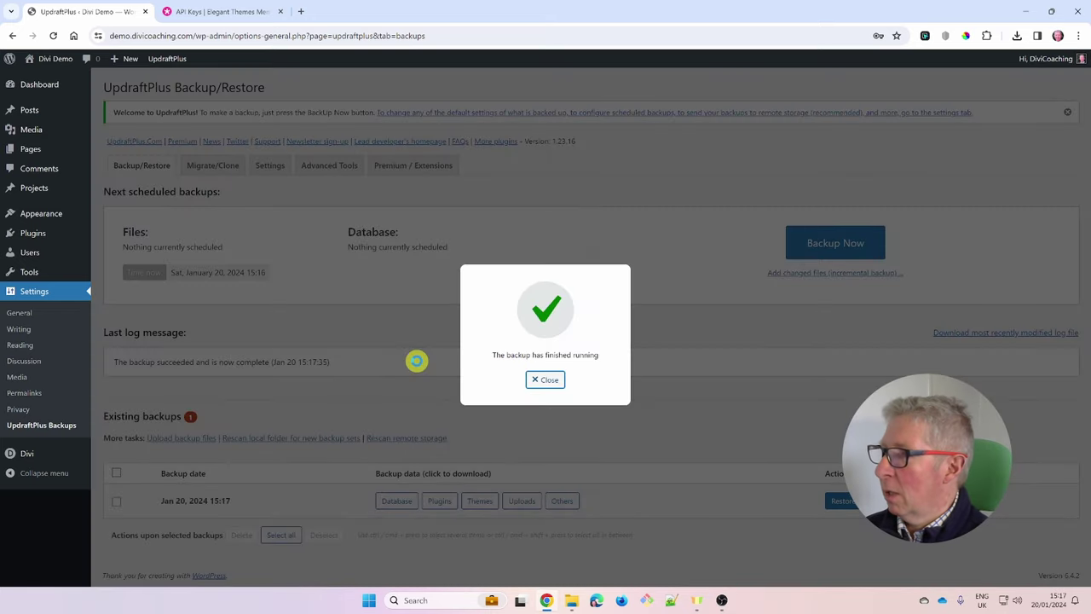
left_click(547, 380)
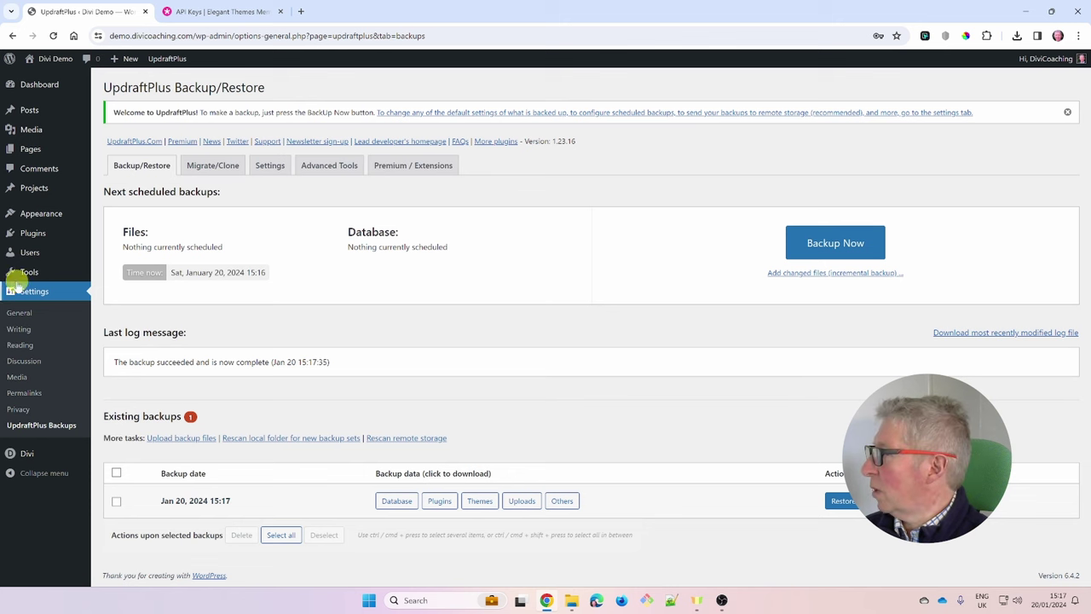
Visit the site's front end and open the Theme Customizer from there.
mouse_move(28, 238)
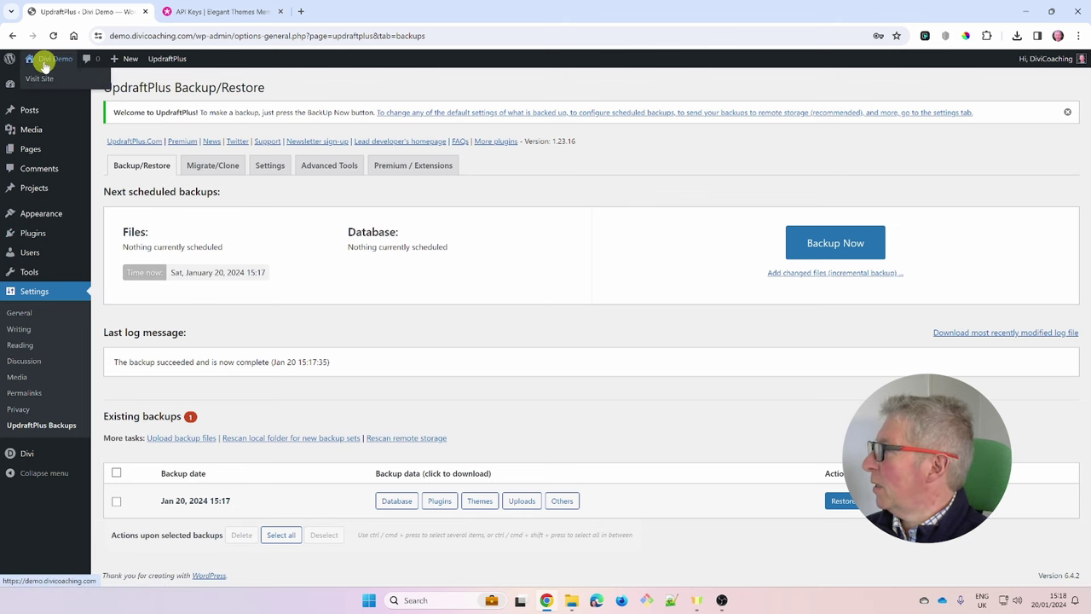
mouse_move(47, 59)
left_click(40, 81)
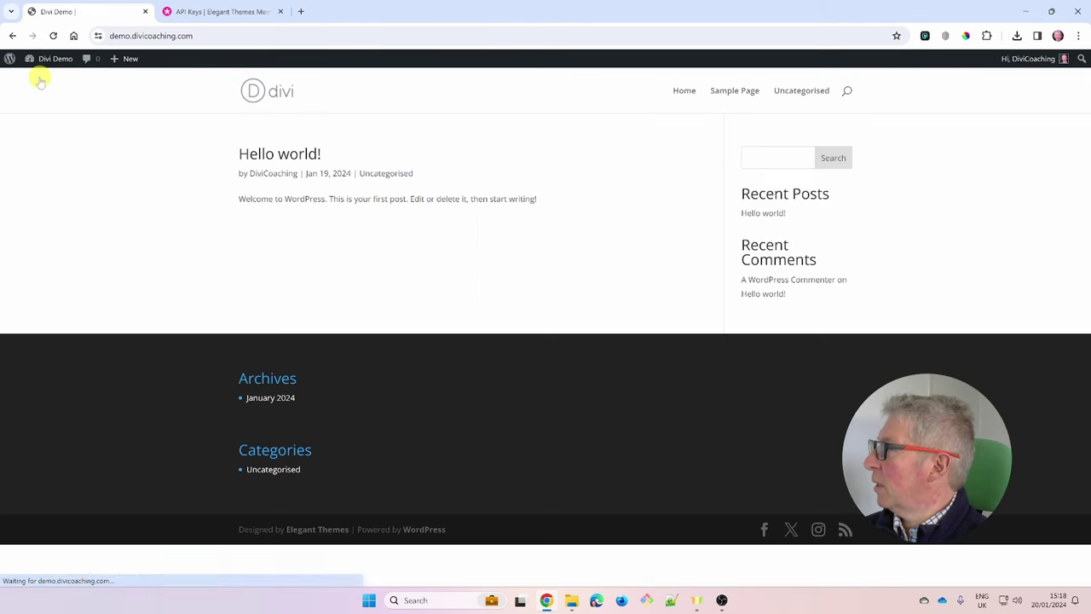
mouse_move(51, 58)
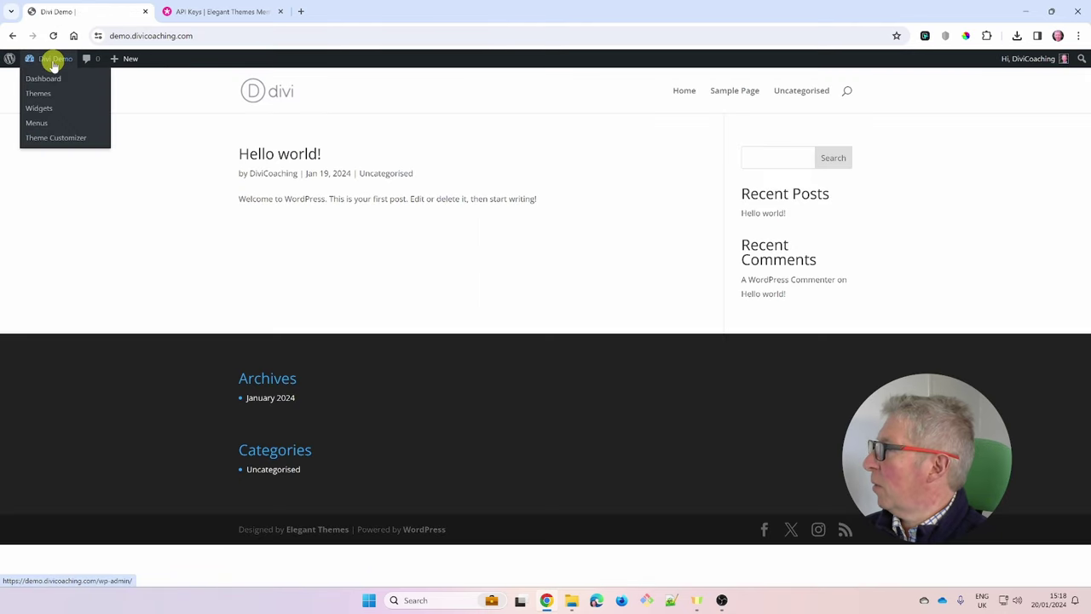
left_click(56, 139)
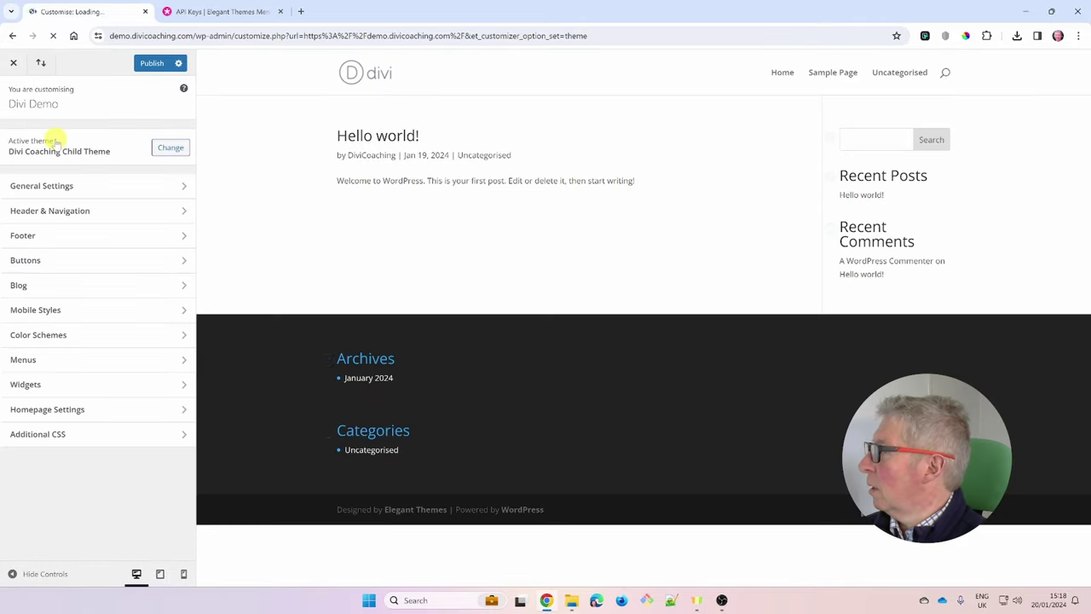
Set the tagline to "Learn with DiviCoaching" in the Site Identity part of the General Settings.
left_click(48, 188)
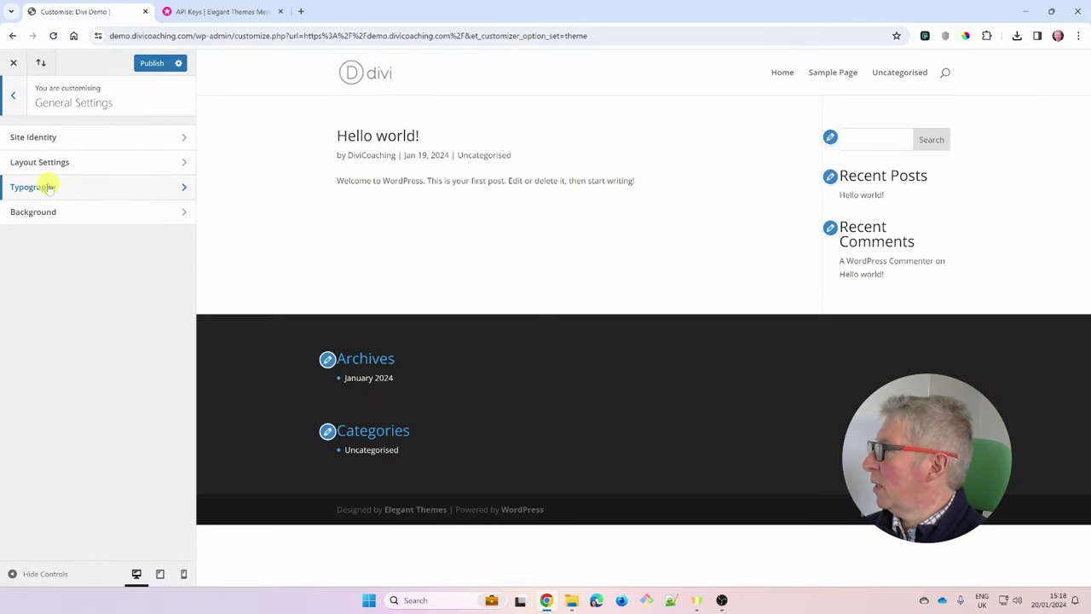
left_click(49, 139)
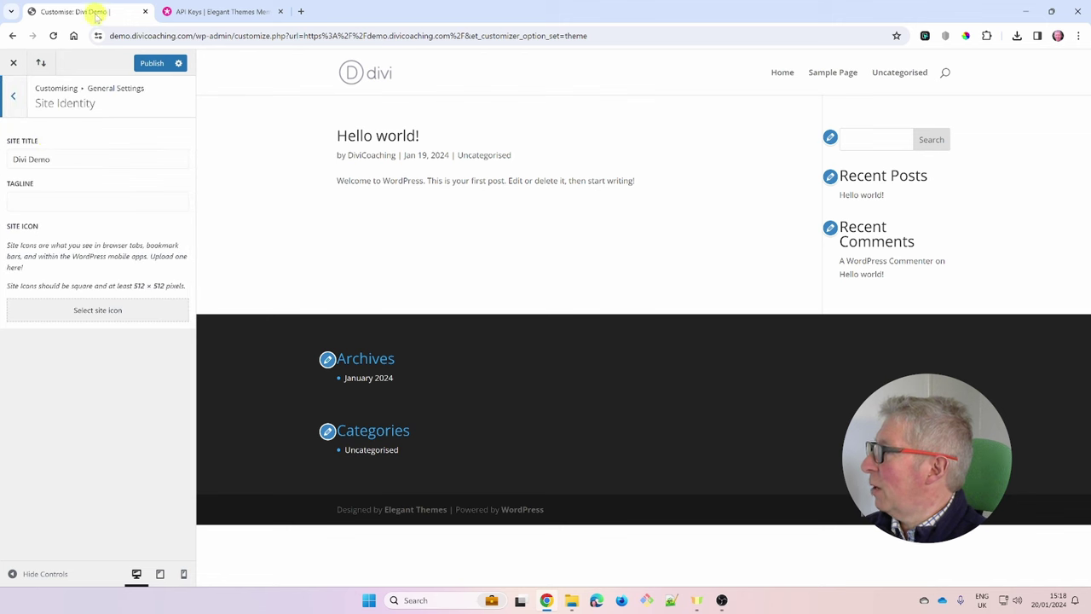
left_click(41, 200)
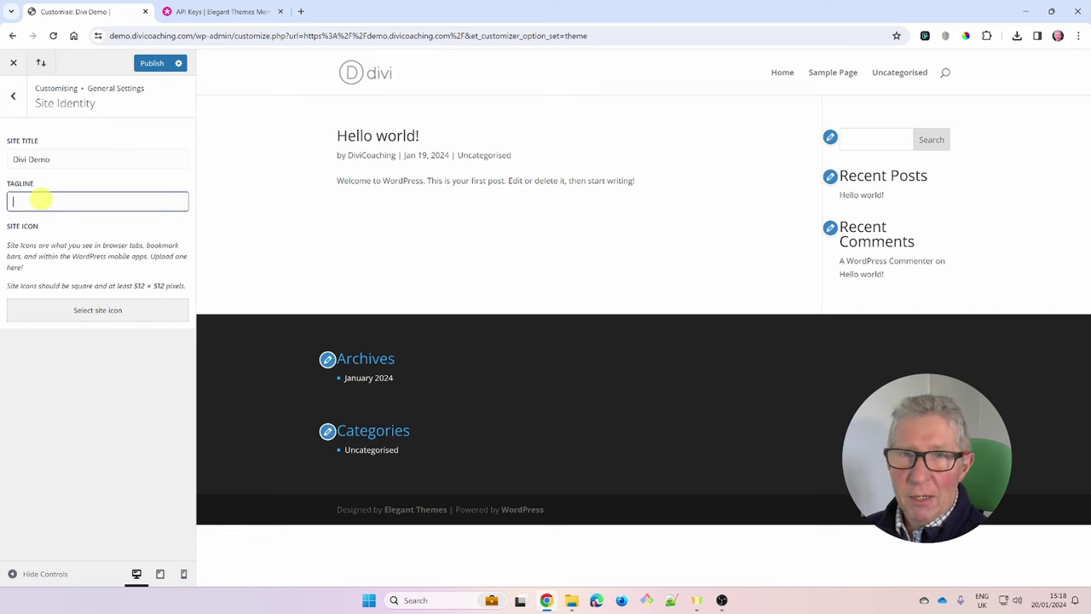
type("Iearn")
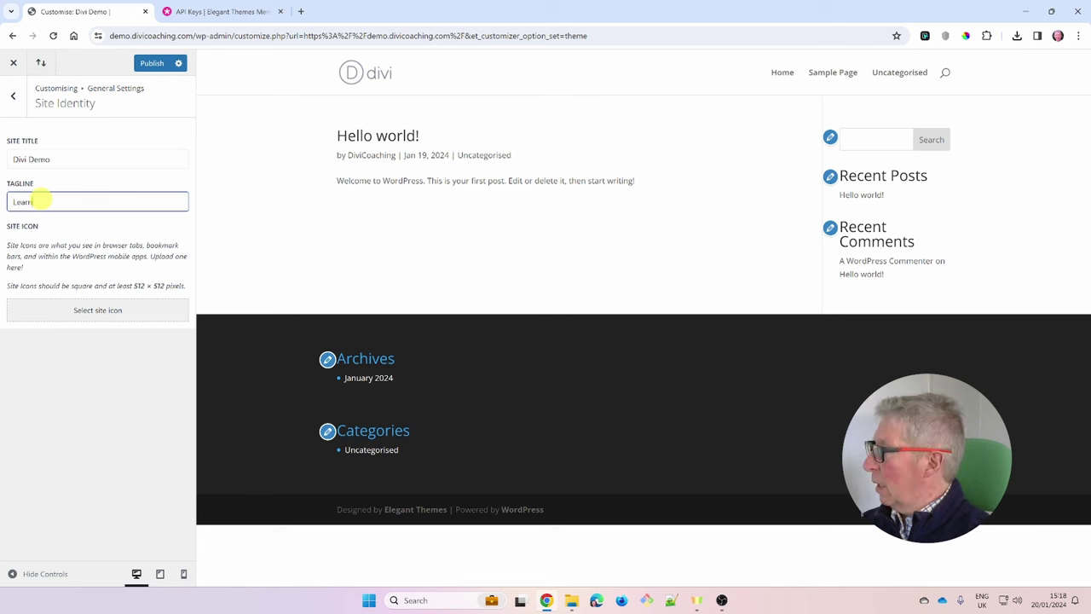
type(" with DiviCoaching")
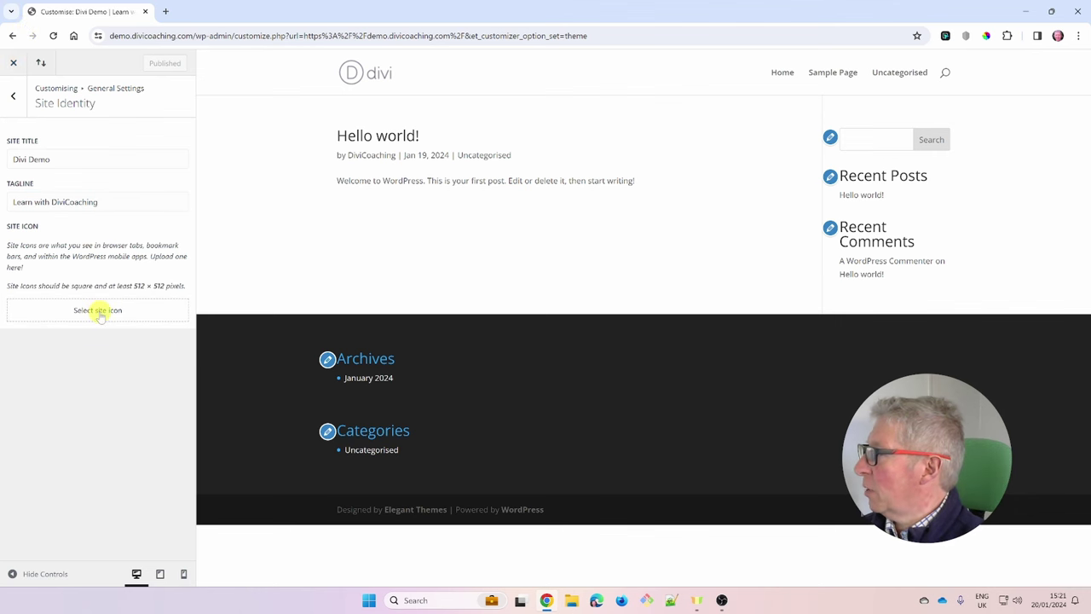
Upload logo.png from the Downloads folder as the site icon and accept the full-image crop.
left_click(97, 311)
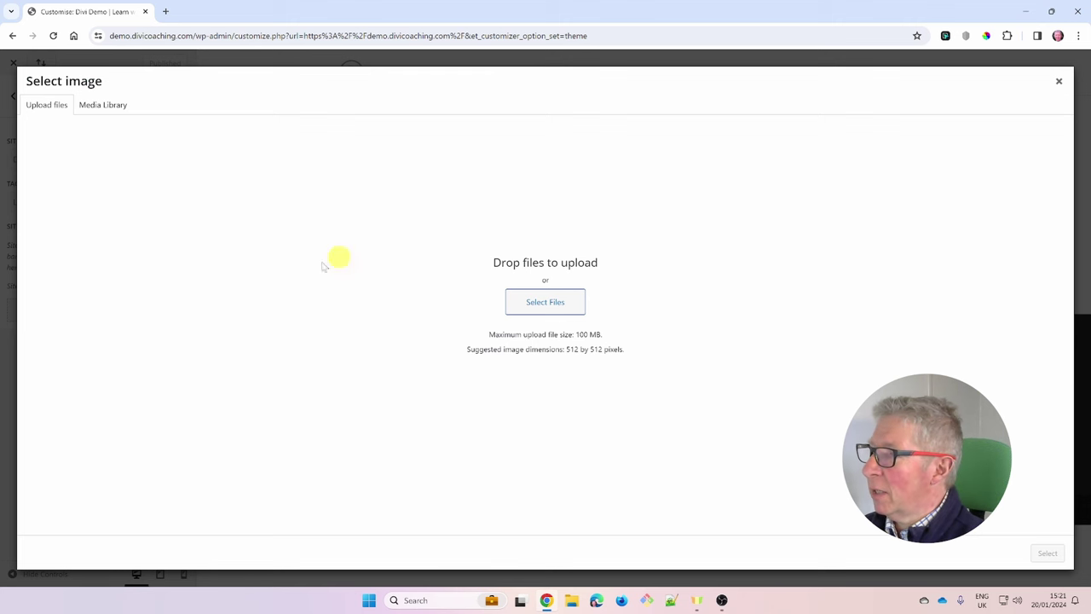
left_click(542, 305)
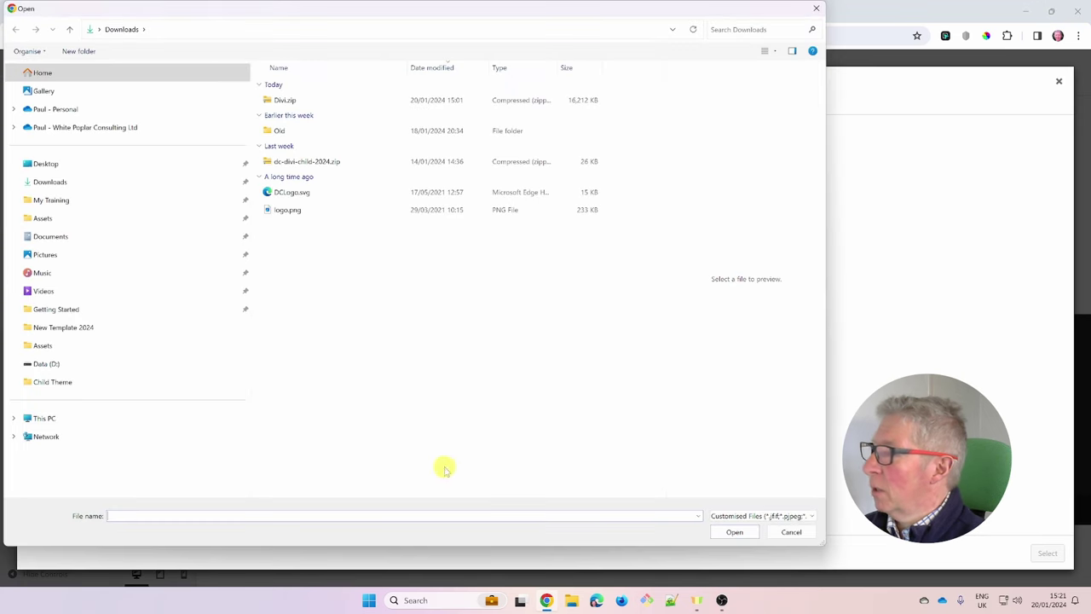
left_click(290, 211)
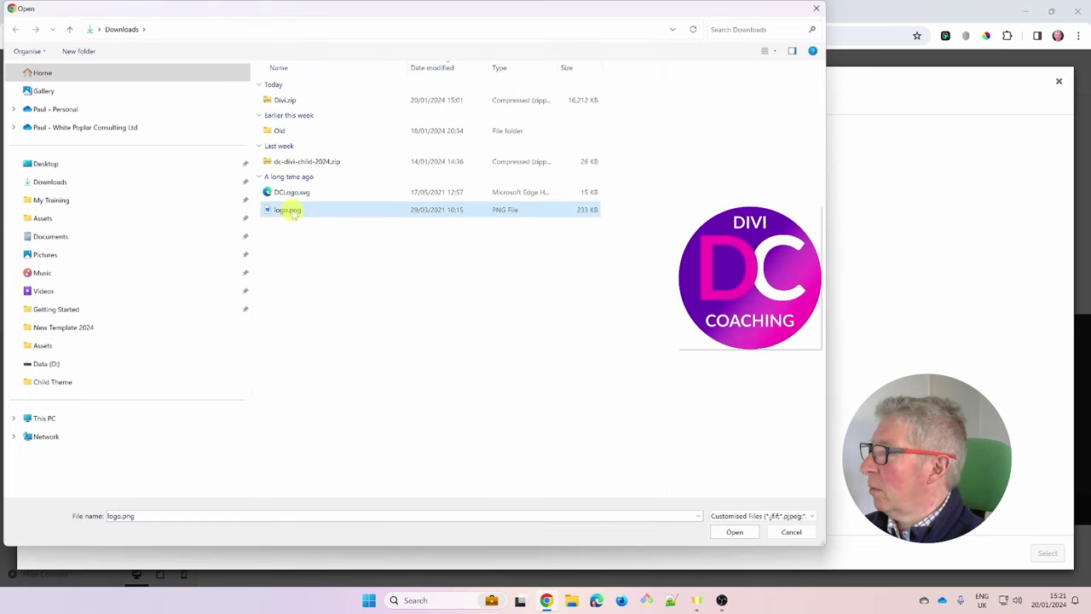
left_click(734, 531)
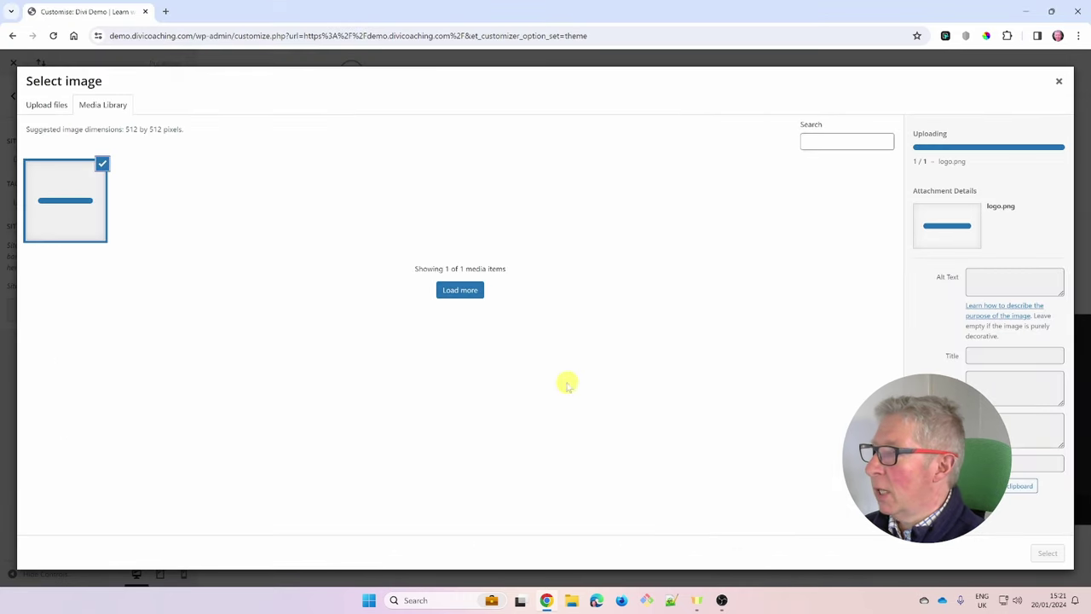
left_click(1048, 553)
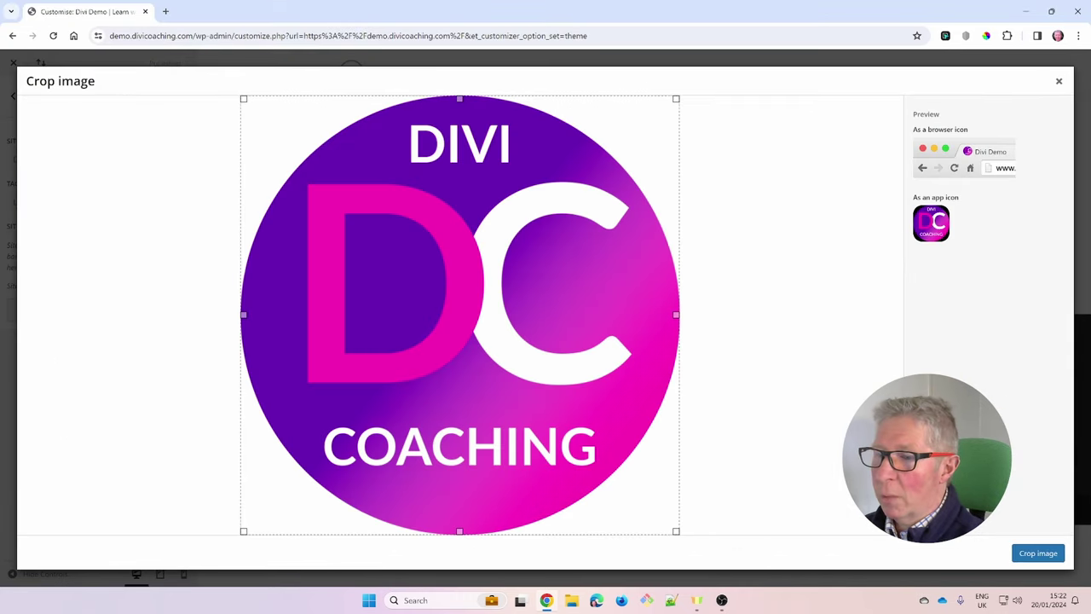
left_click(1037, 554)
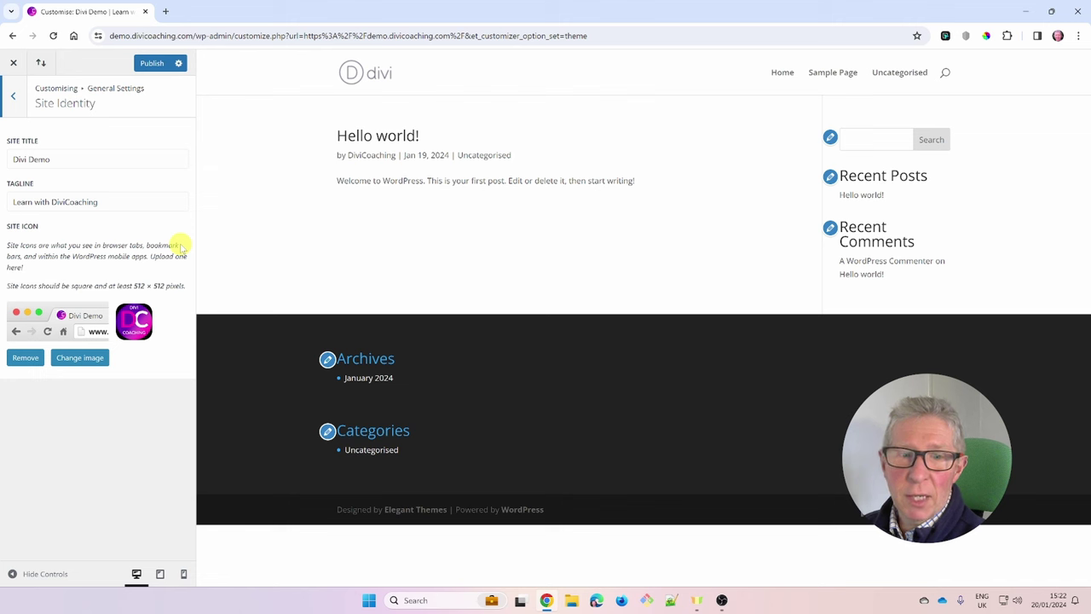
Set the website content width to 1366 in the Layout Settings.
left_click(13, 96)
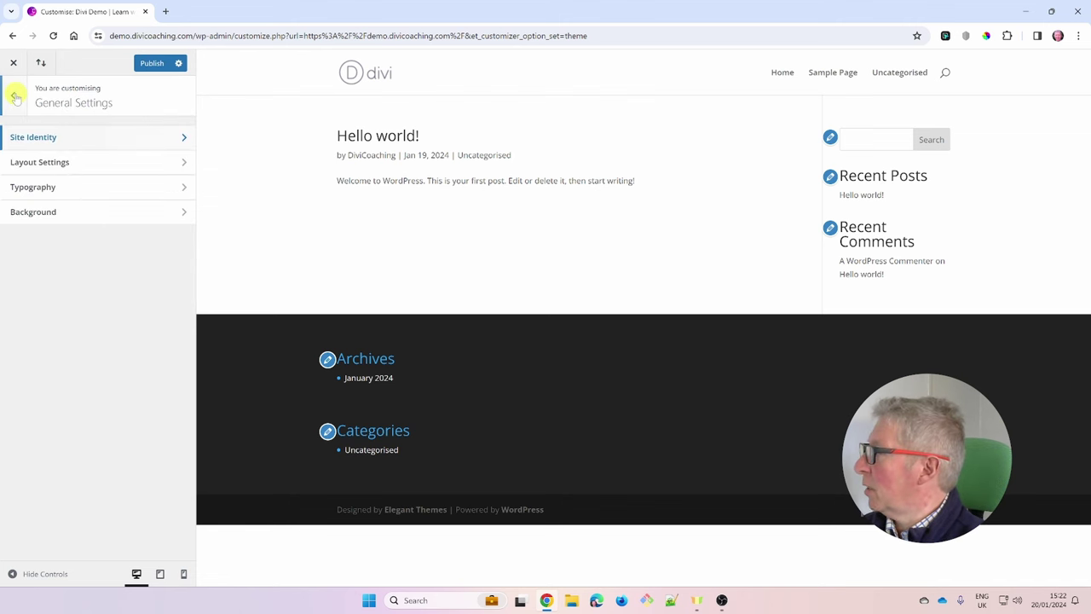
left_click(51, 163)
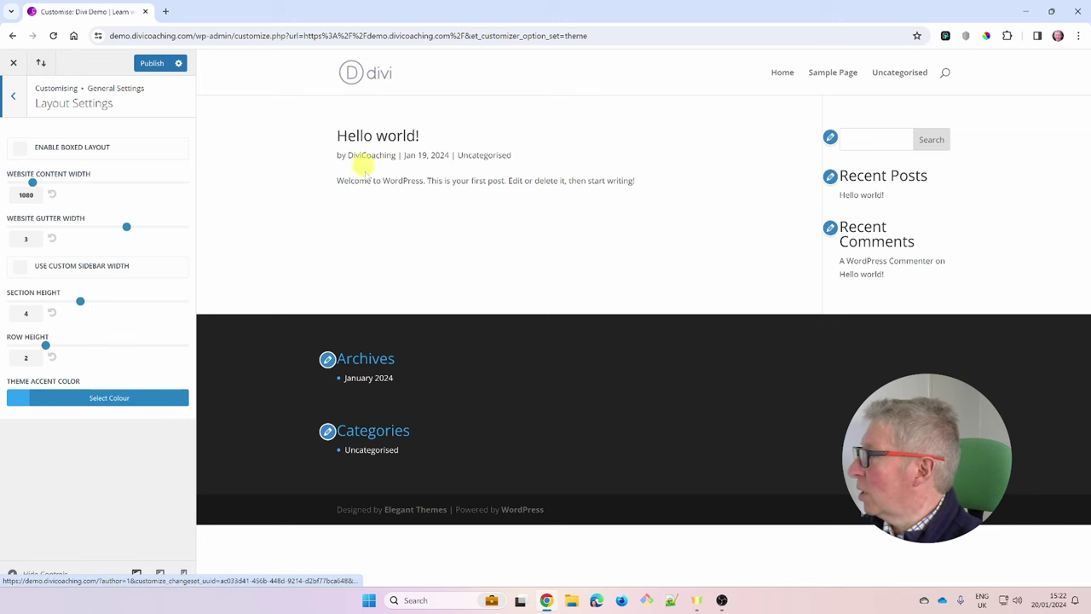
double_click(25, 196)
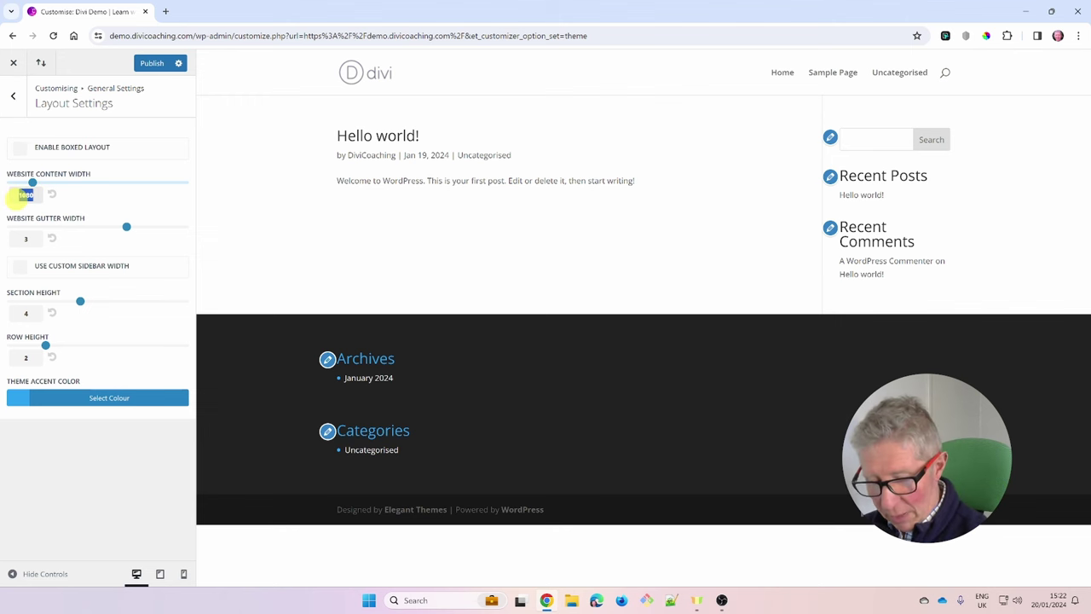
type("18")
type("66")
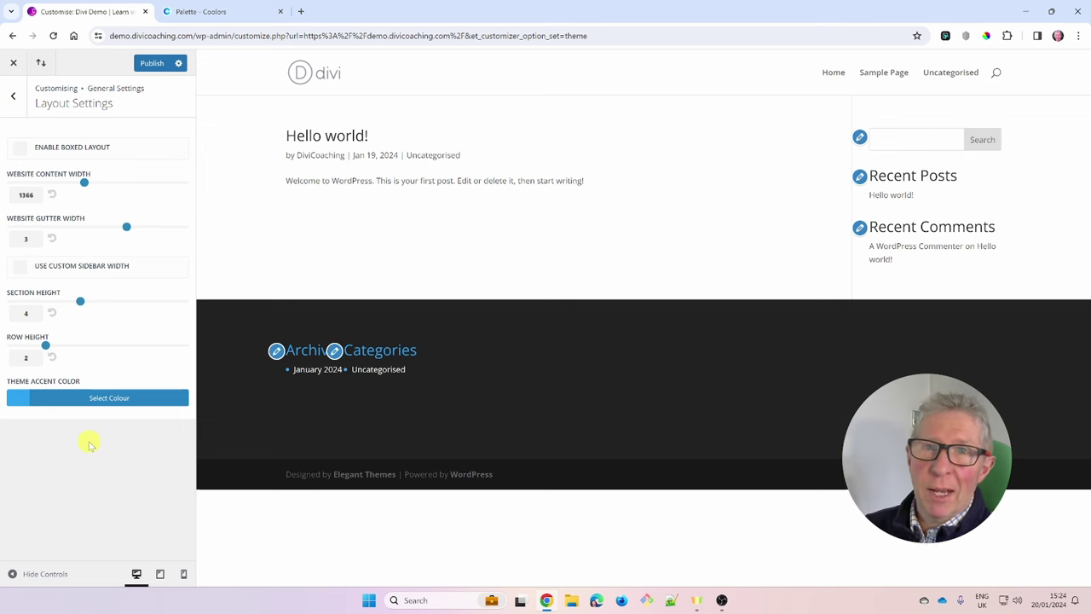
Copy the orange colour code FB8500 from the Coolors palette and return to the customizer's Layout Settings.
left_click(220, 11)
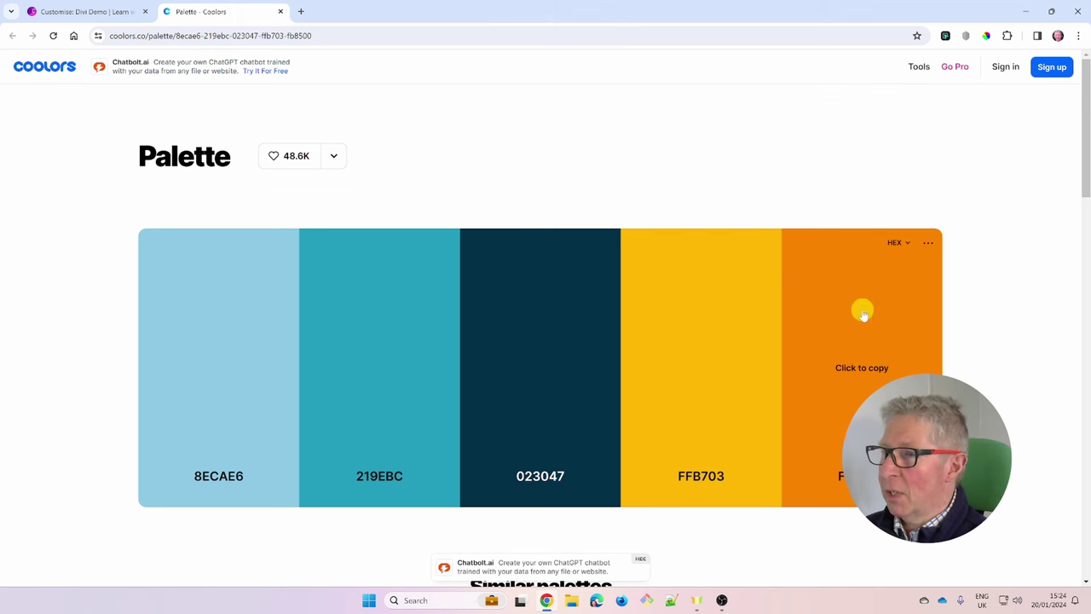
left_click(860, 374)
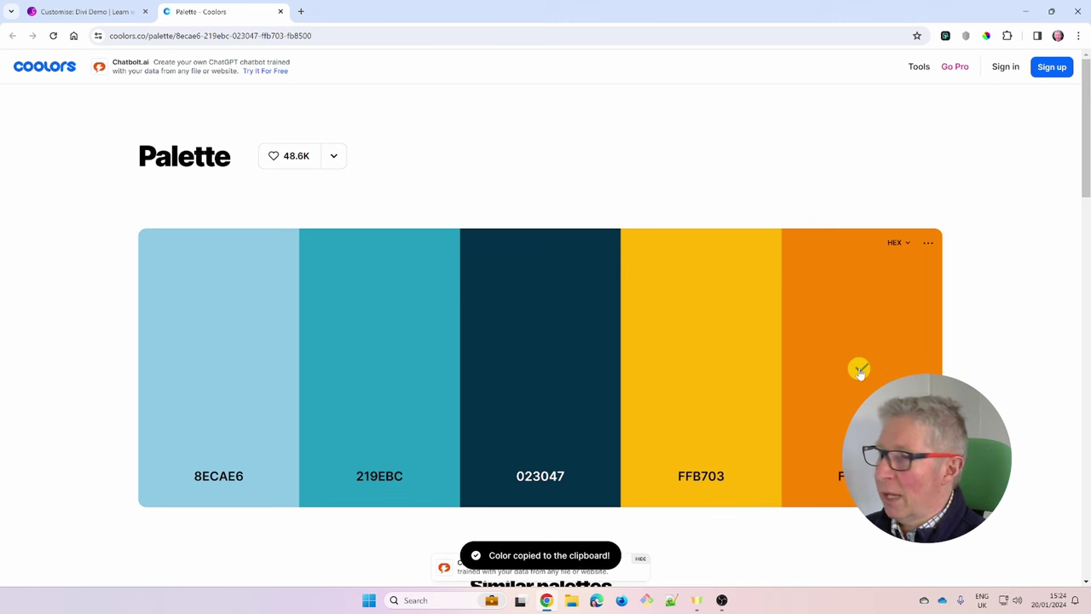
left_click(78, 12)
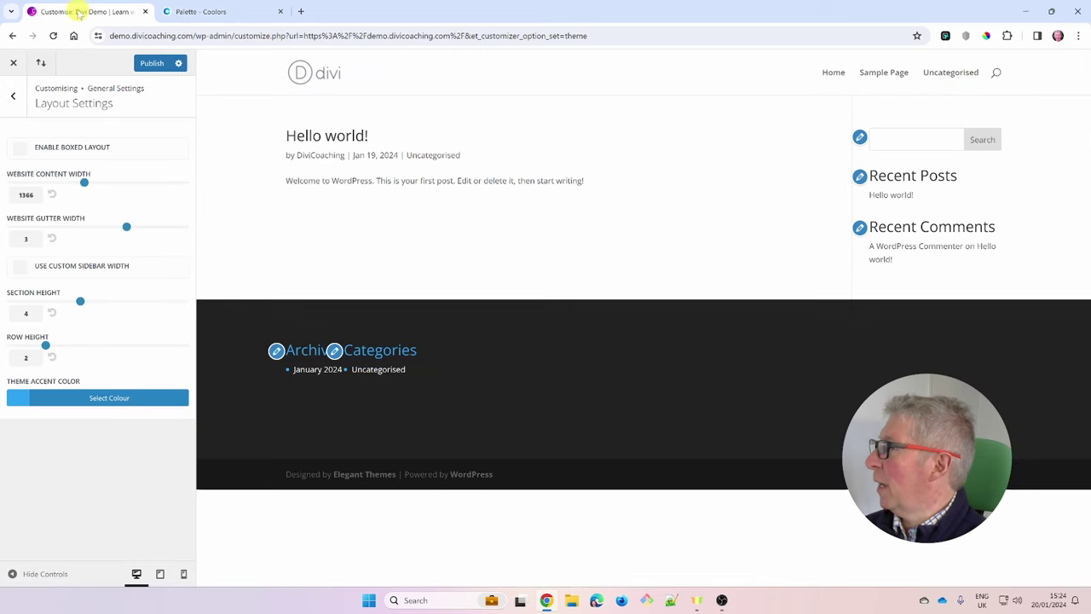
Set the theme accent colour to the copied orange FB8500 and collapse its colour picker.
left_click(67, 398)
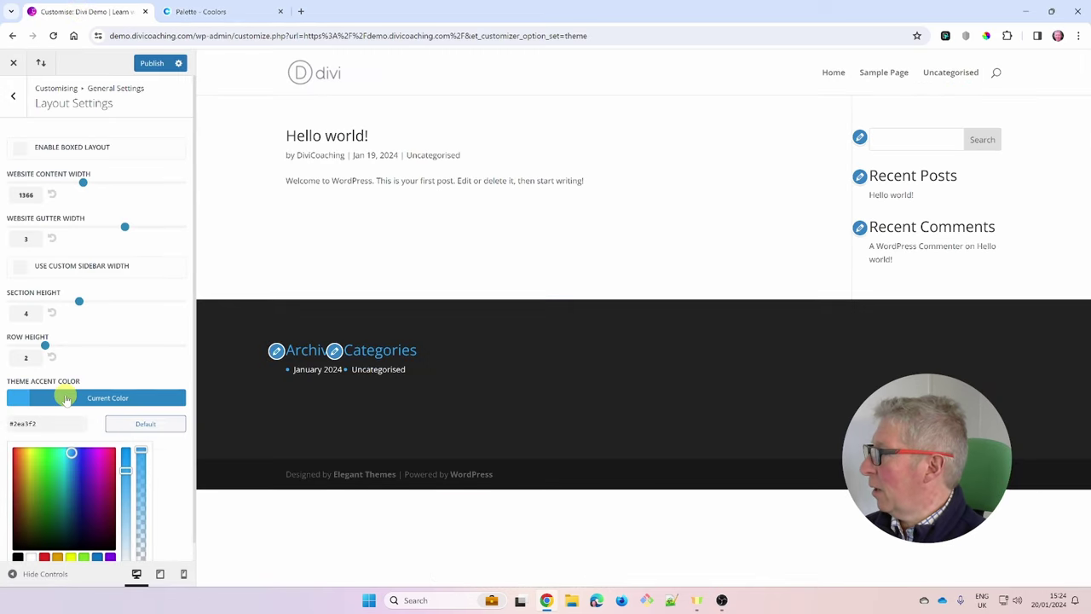
left_click_drag(39, 424, 4, 431)
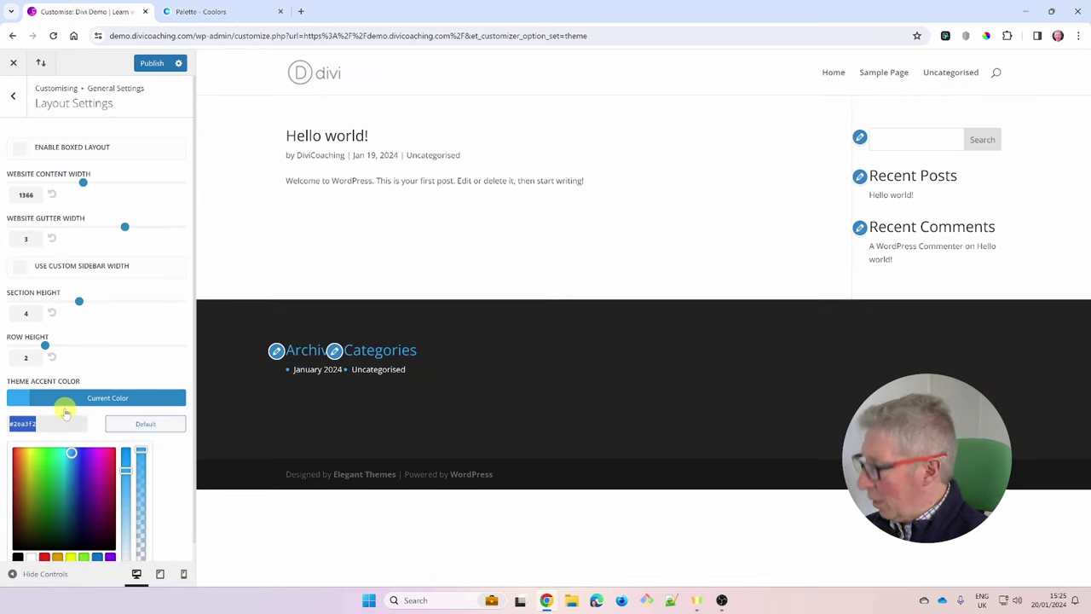
key("ctrl+v")
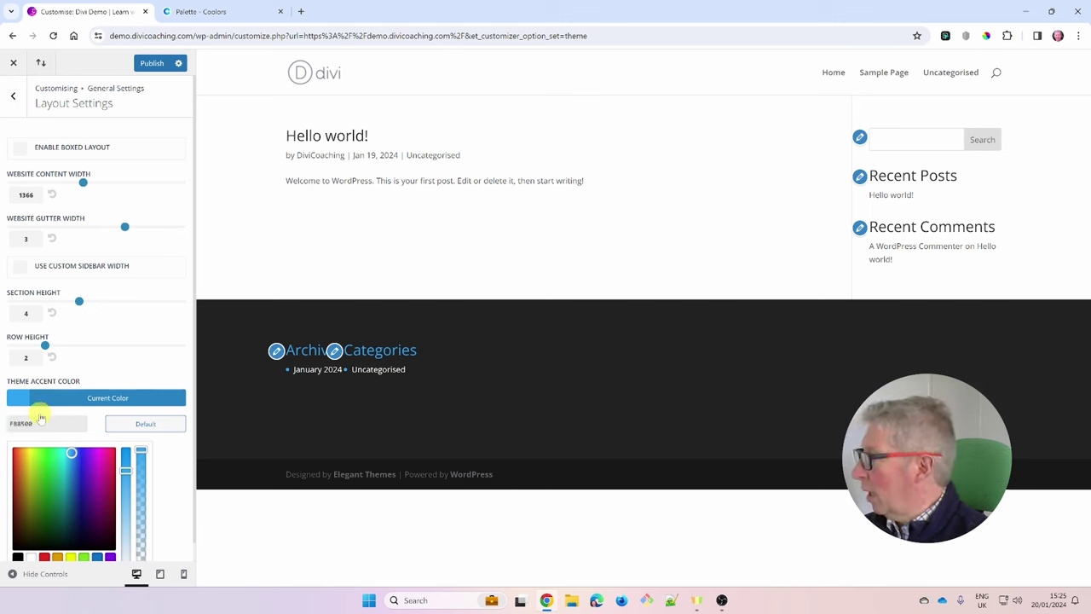
key("Return")
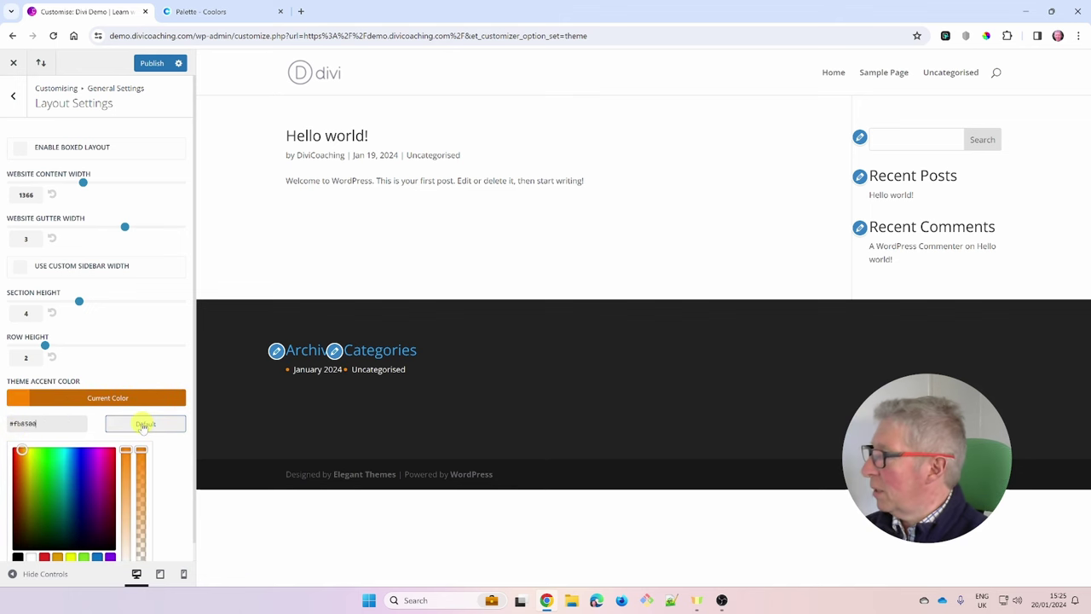
left_click(158, 367)
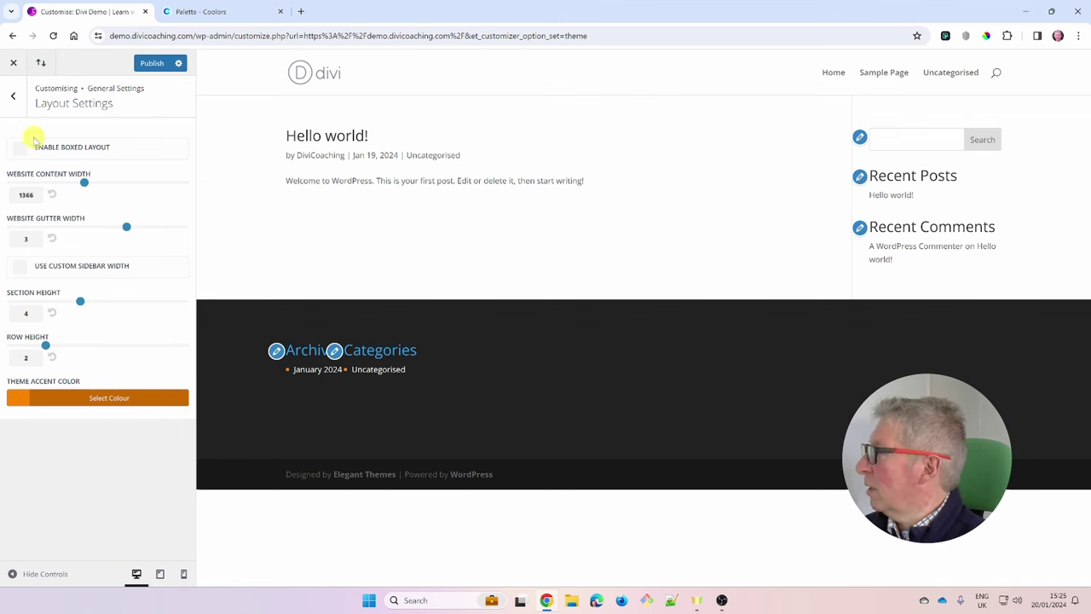
Go to the Typography part of the General Settings and set the header font to Ubuntu.
left_click(14, 97)
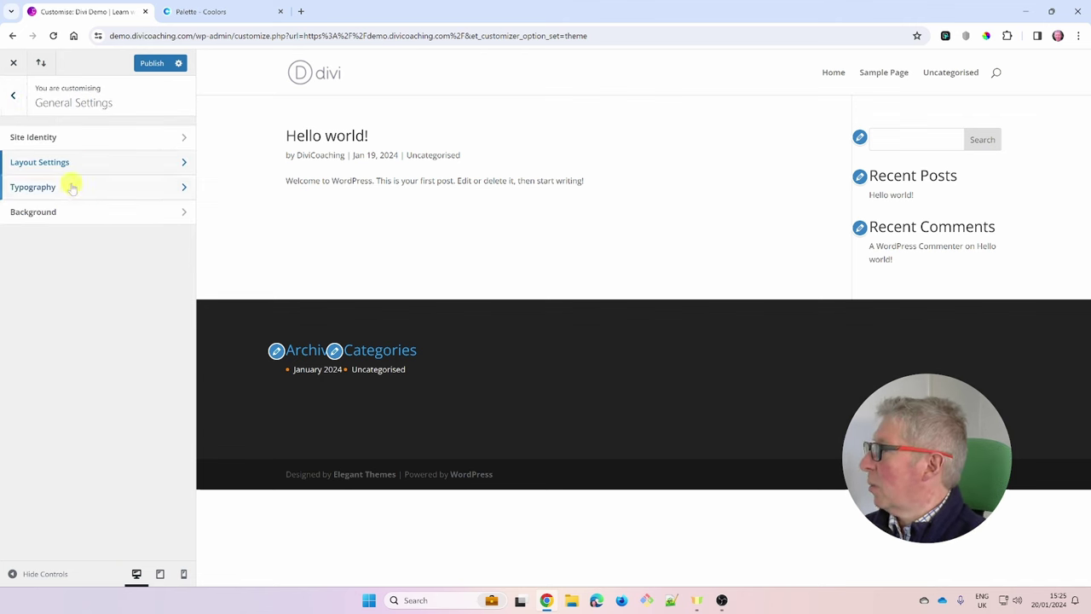
left_click(43, 186)
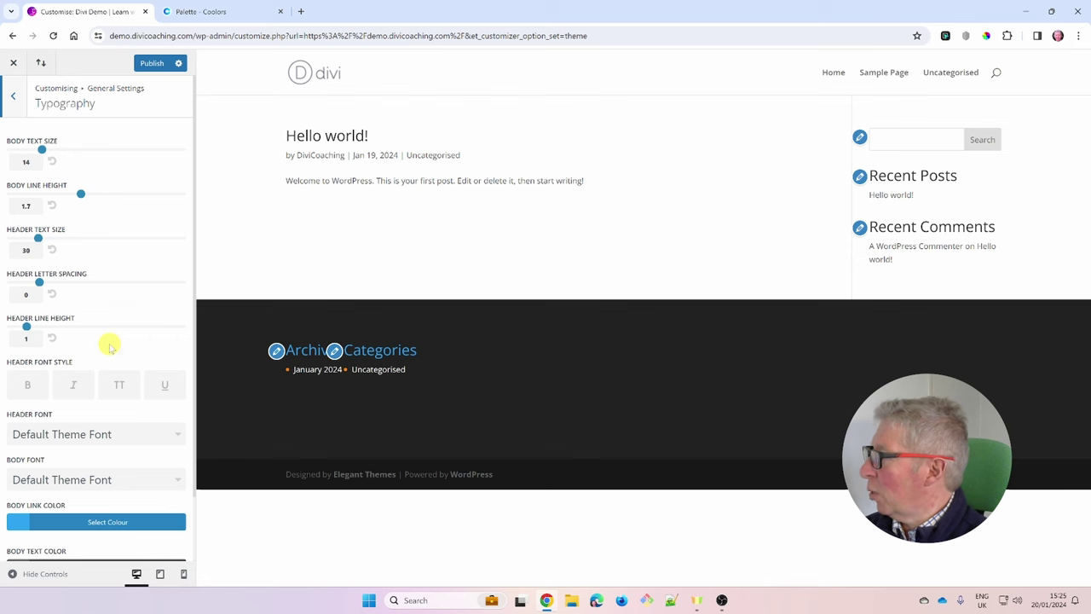
scroll(109, 344, "down", 1)
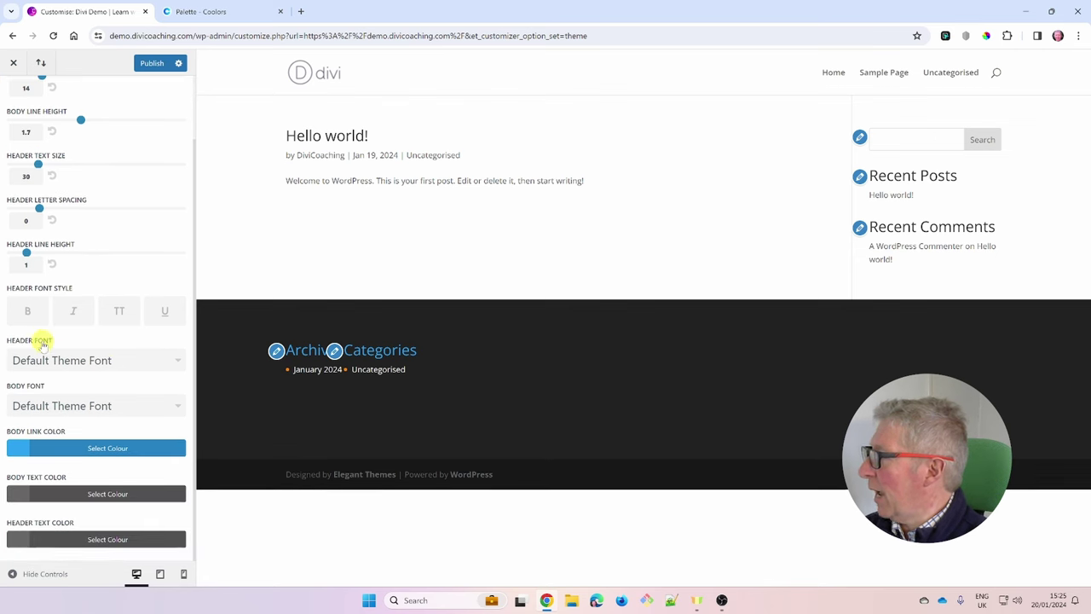
left_click(77, 361)
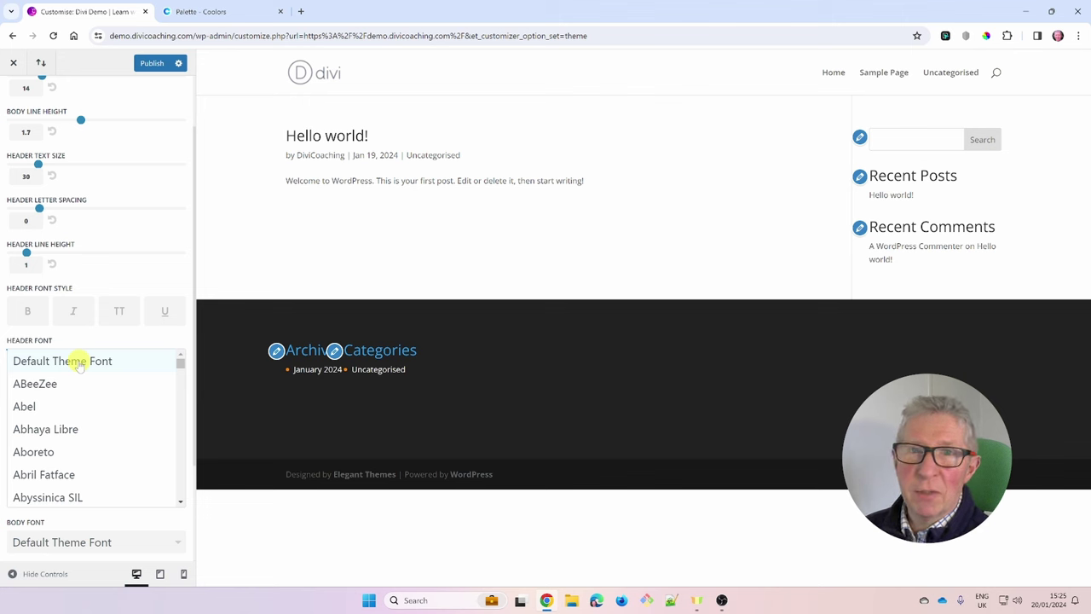
scroll(76, 402, "down", 3)
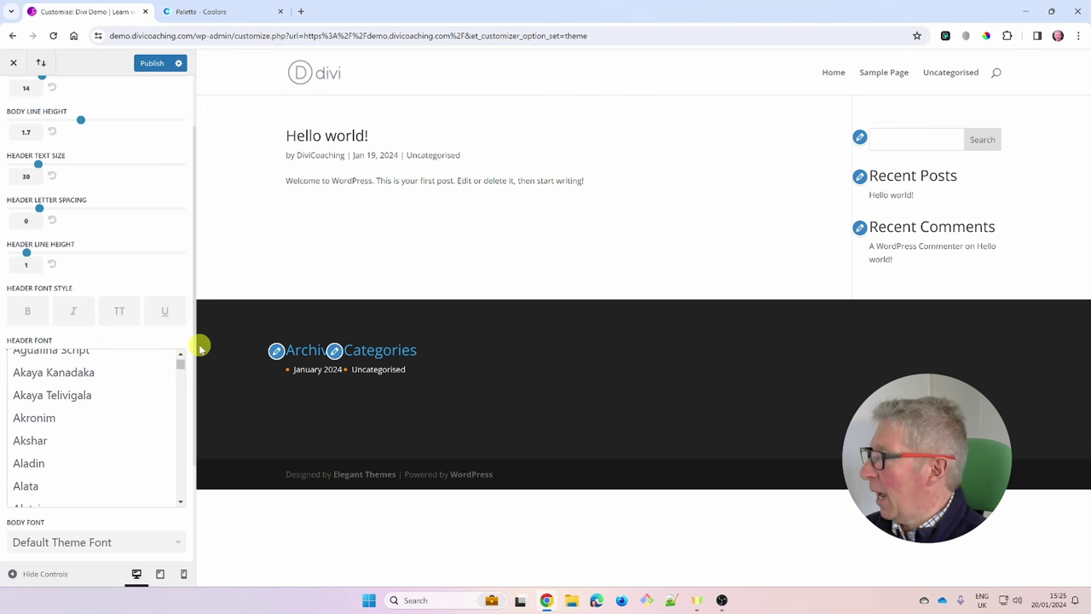
left_click_drag(182, 368, 179, 463)
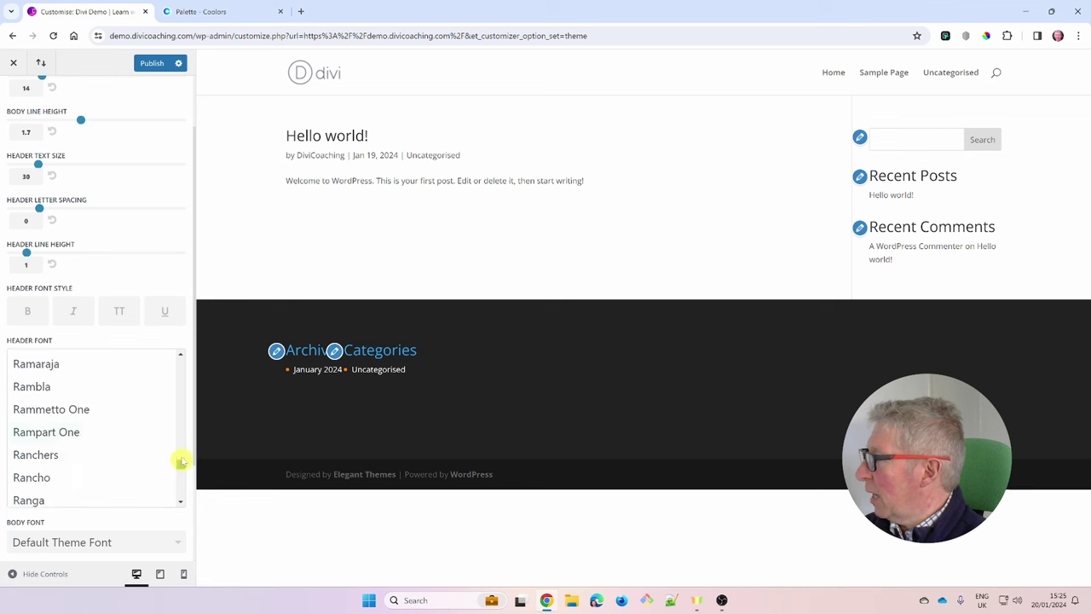
scroll(103, 444, "down", 15)
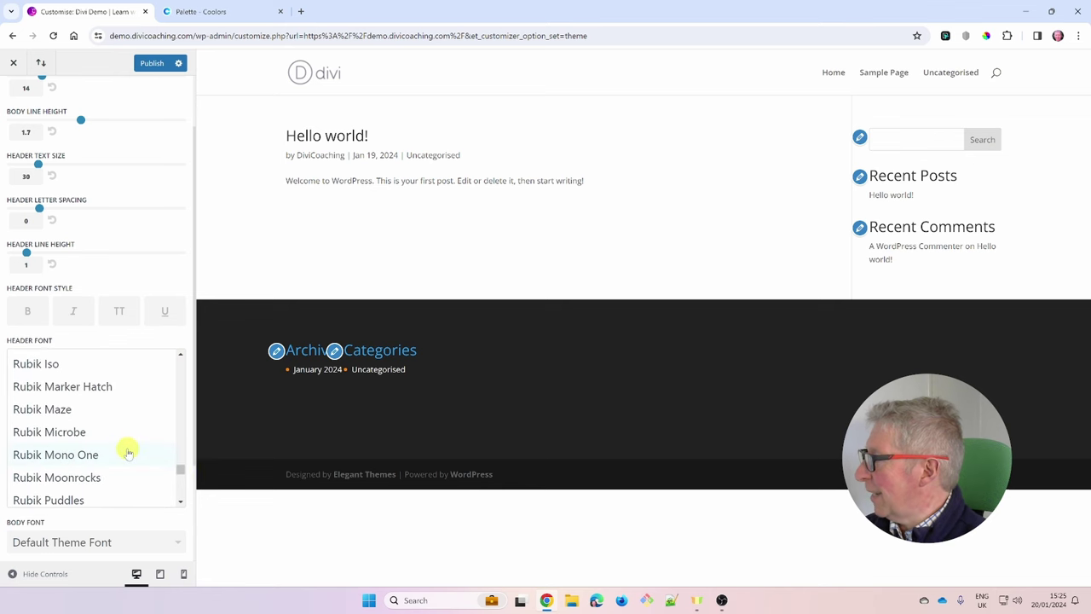
scroll(128, 453, "down", 15)
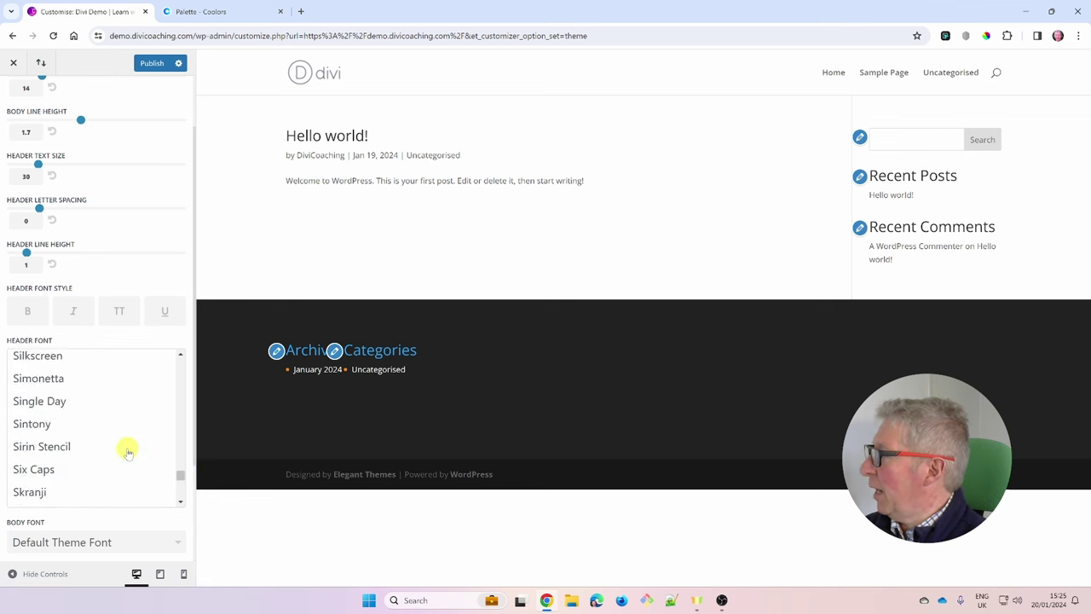
scroll(127, 453, "down", 15)
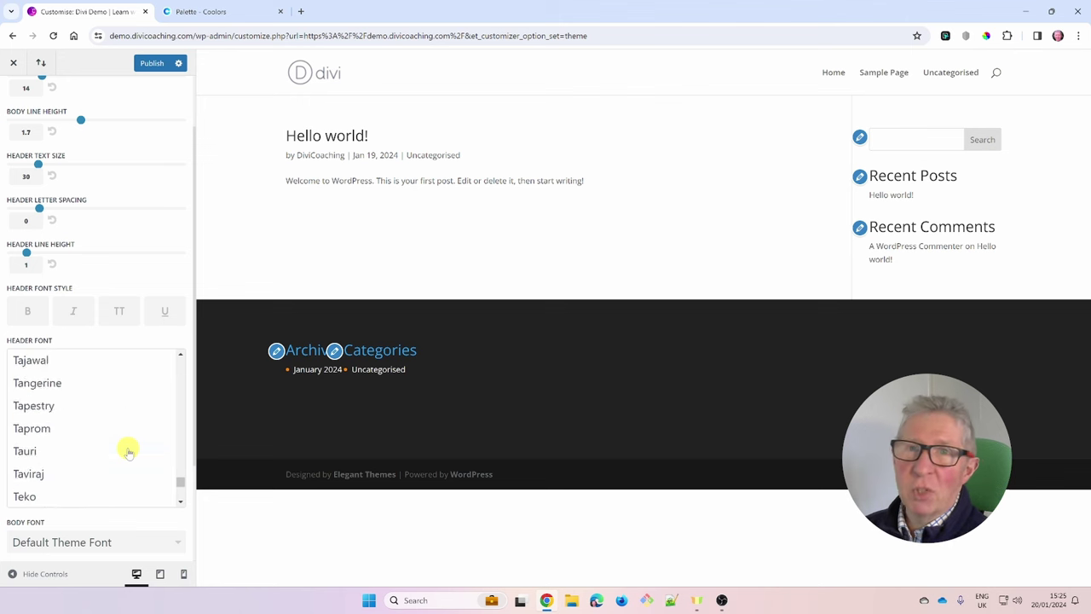
scroll(128, 453, "down", 15)
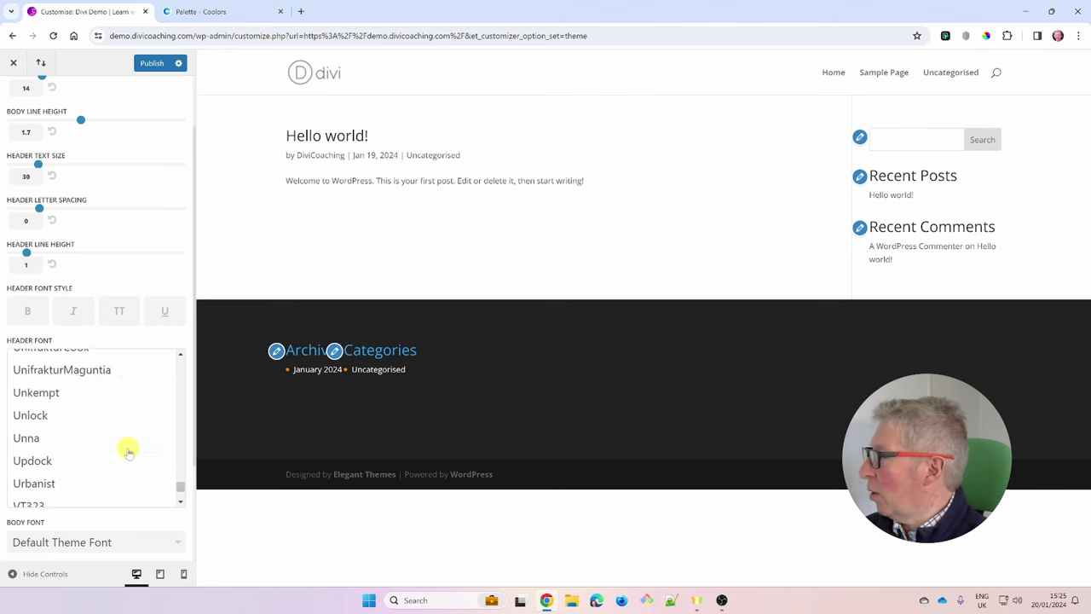
scroll(128, 453, "up", 2)
scroll(126, 453, "up", 2)
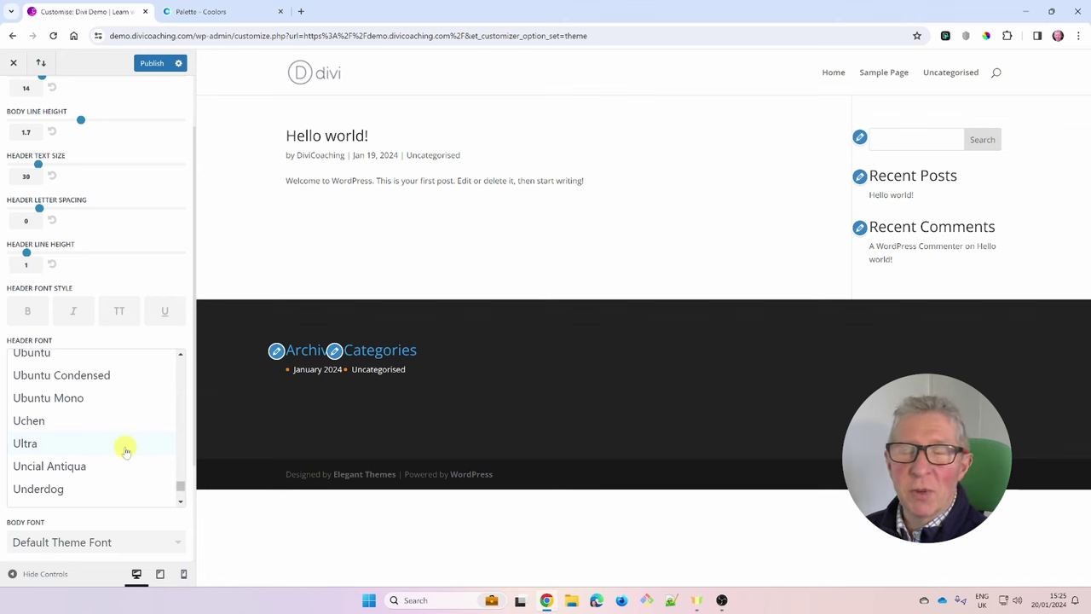
scroll(123, 449, "up", 1)
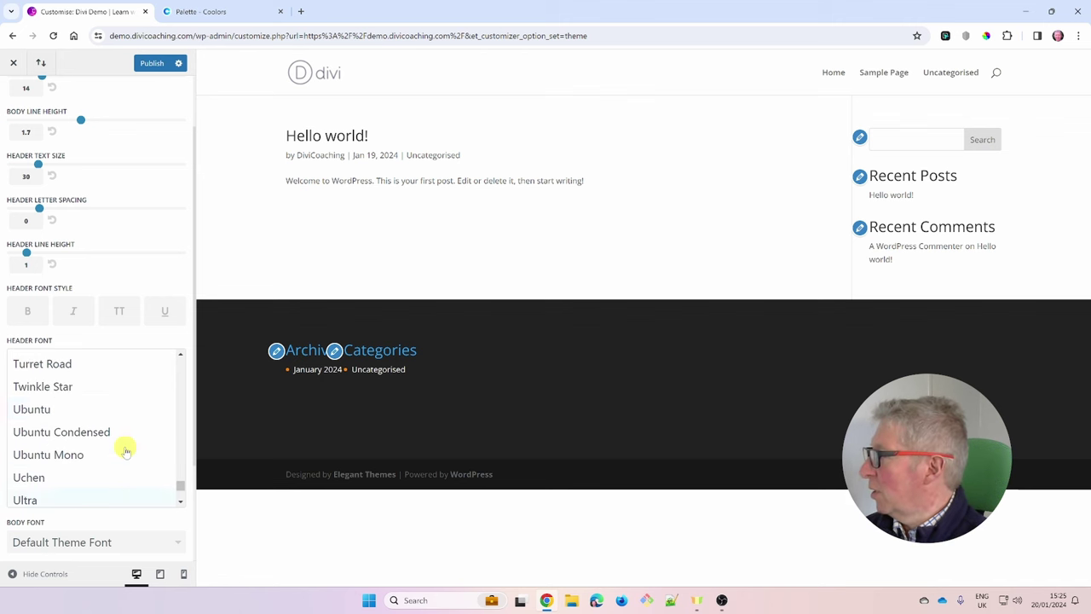
left_click(43, 411)
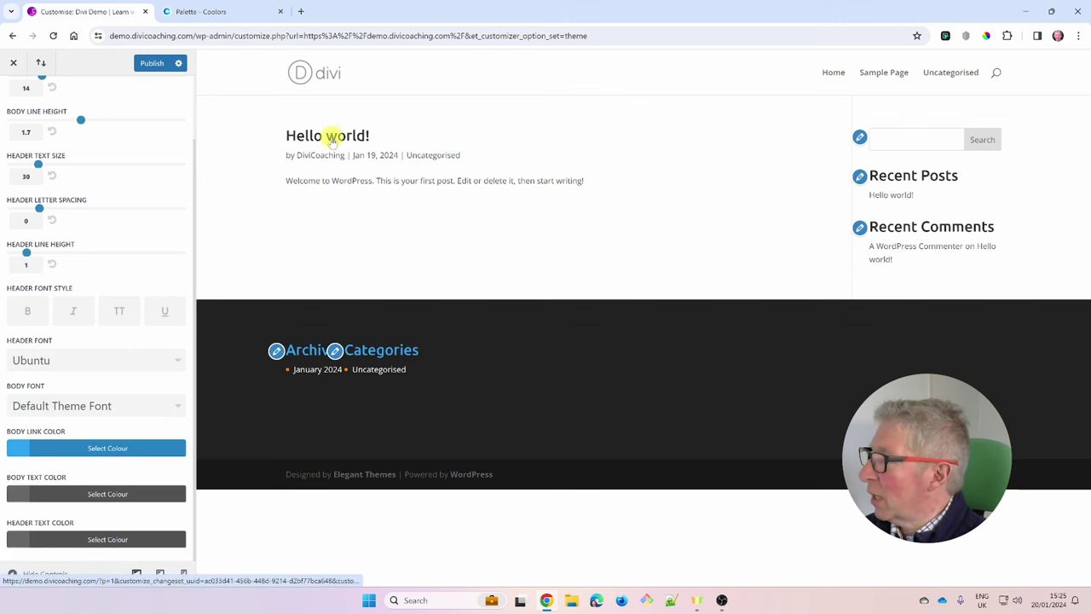
Set the body font to Nunito Sans in the Typography settings.
left_click(97, 406)
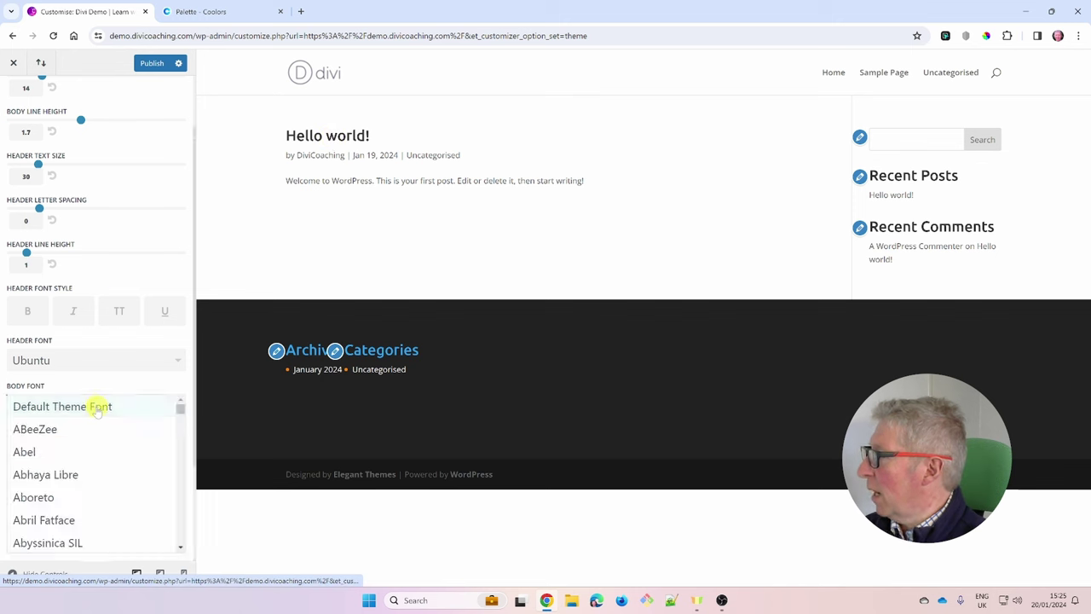
left_click_drag(181, 409, 179, 518)
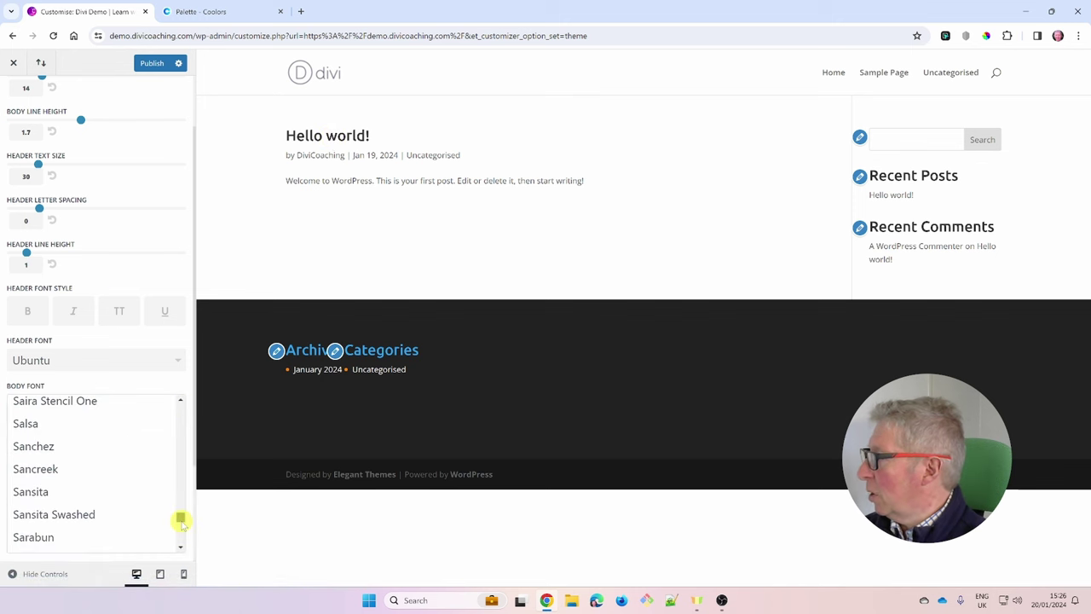
scroll(132, 494, "up", 15)
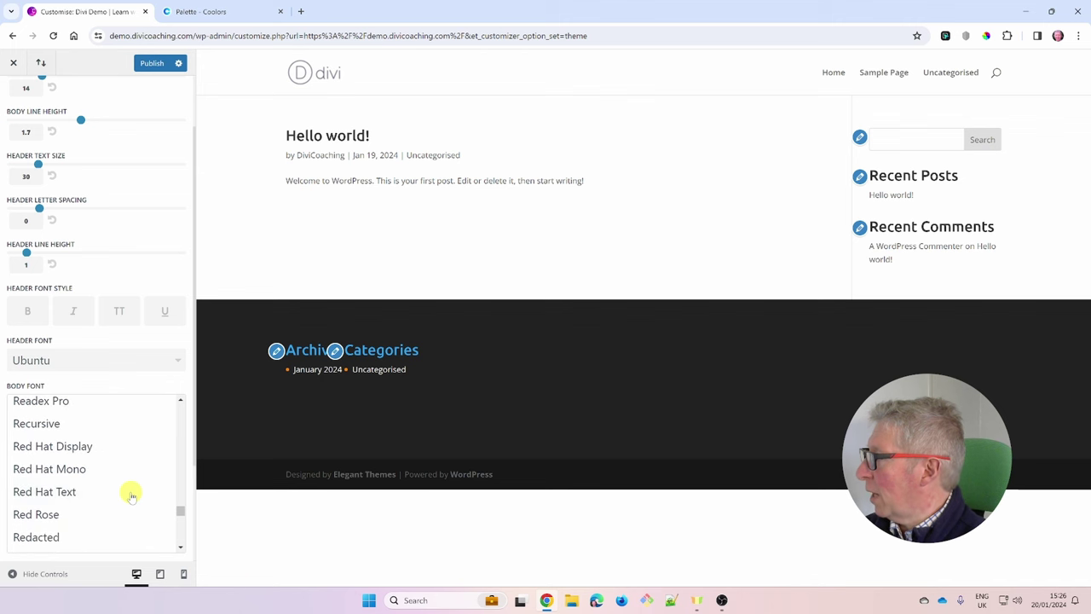
left_click_drag(180, 509, 180, 487)
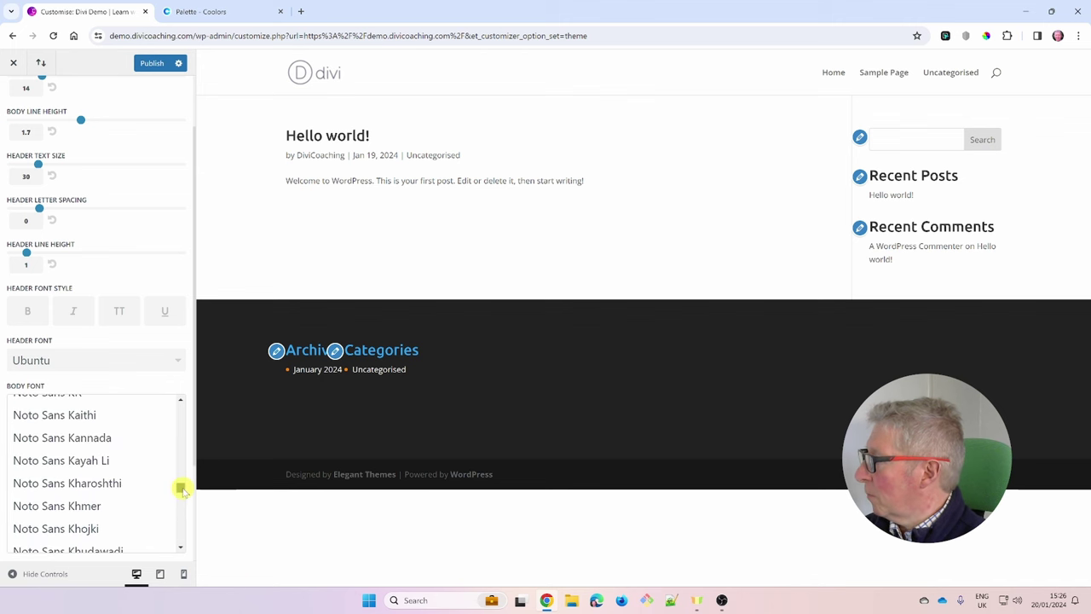
scroll(145, 494, "down", 20)
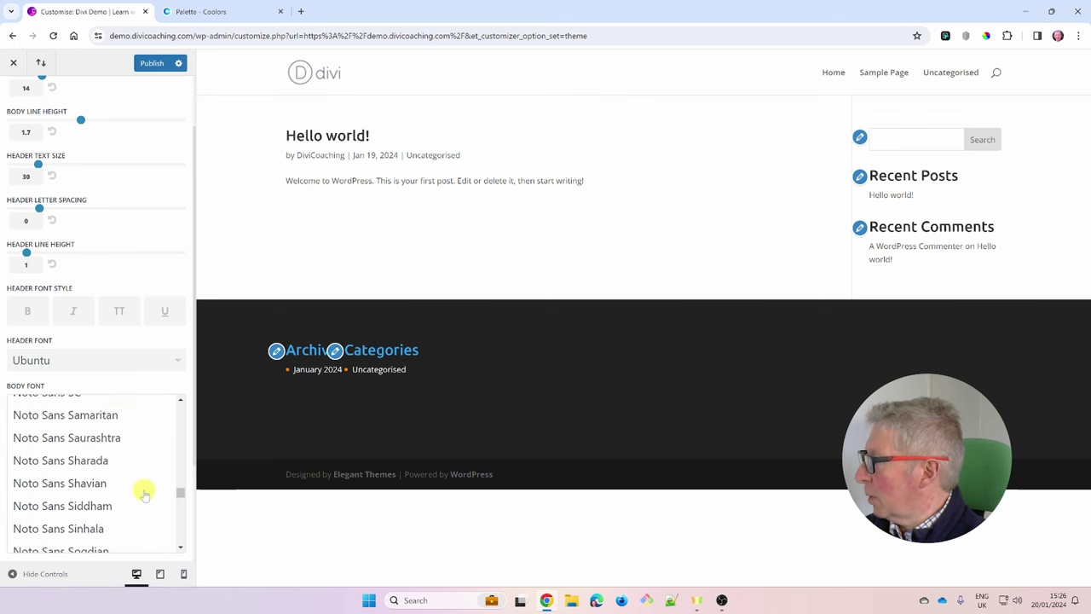
scroll(145, 494, "down", 20)
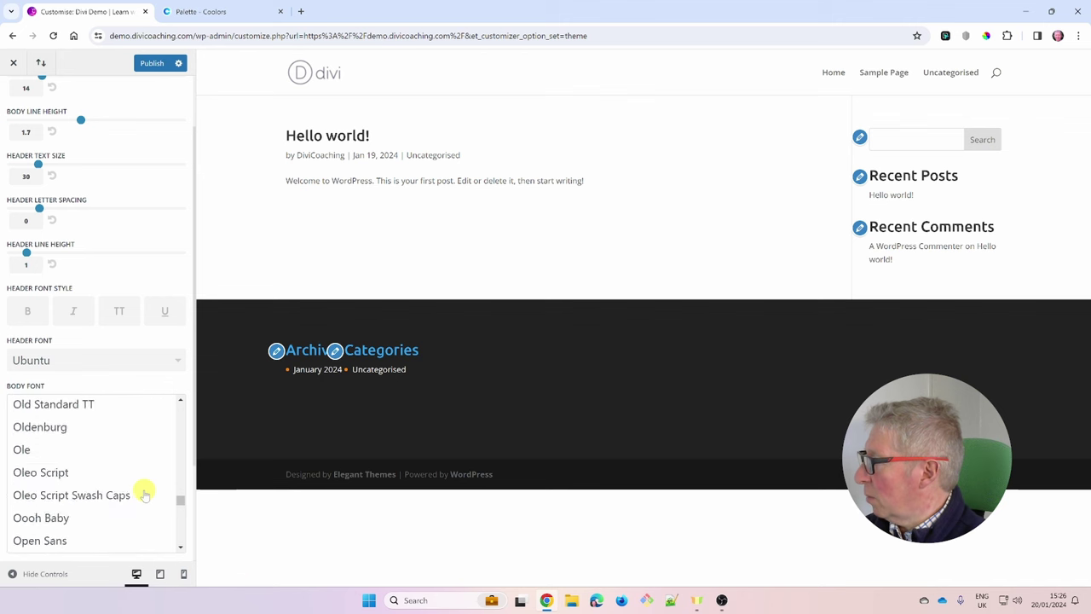
scroll(145, 494, "up", 5)
scroll(145, 494, "down", 3)
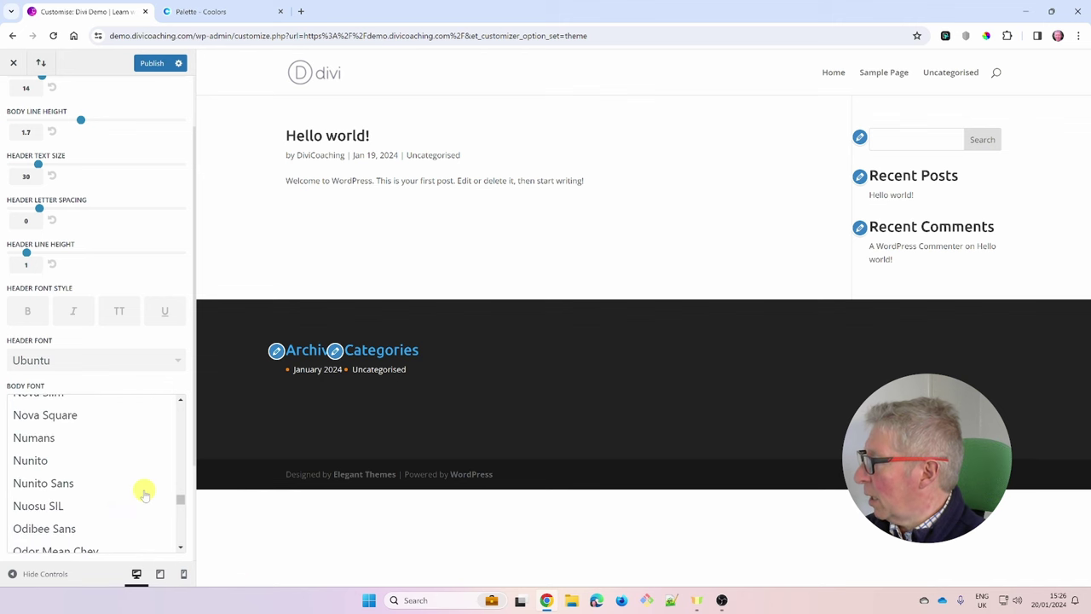
left_click(36, 483)
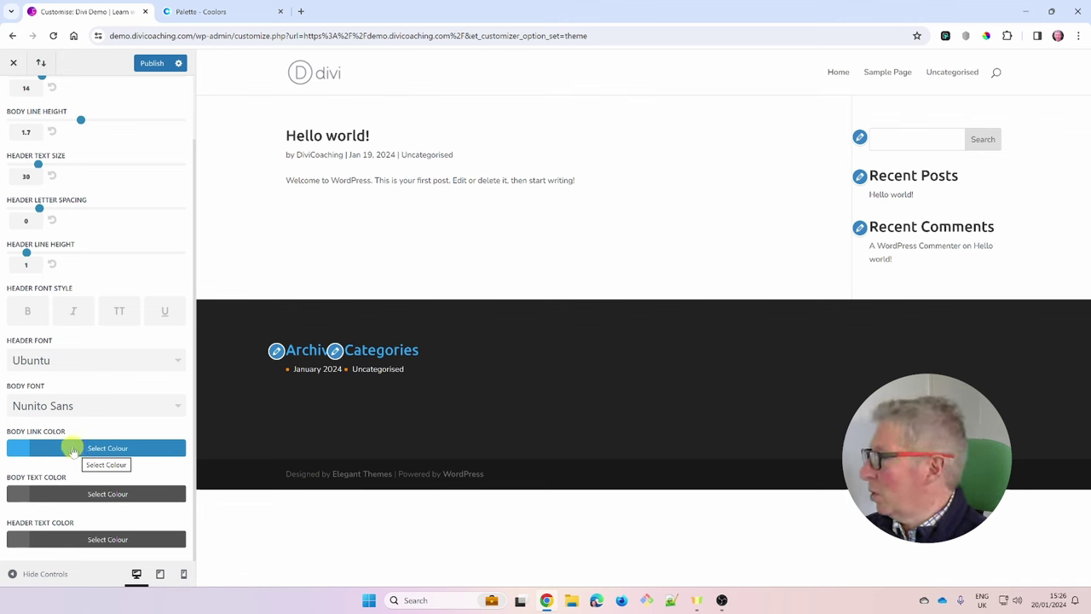
Copy the dark blue code 023047 from the Coolors palette and apply it as the body link colour in the customizer.
left_click(203, 10)
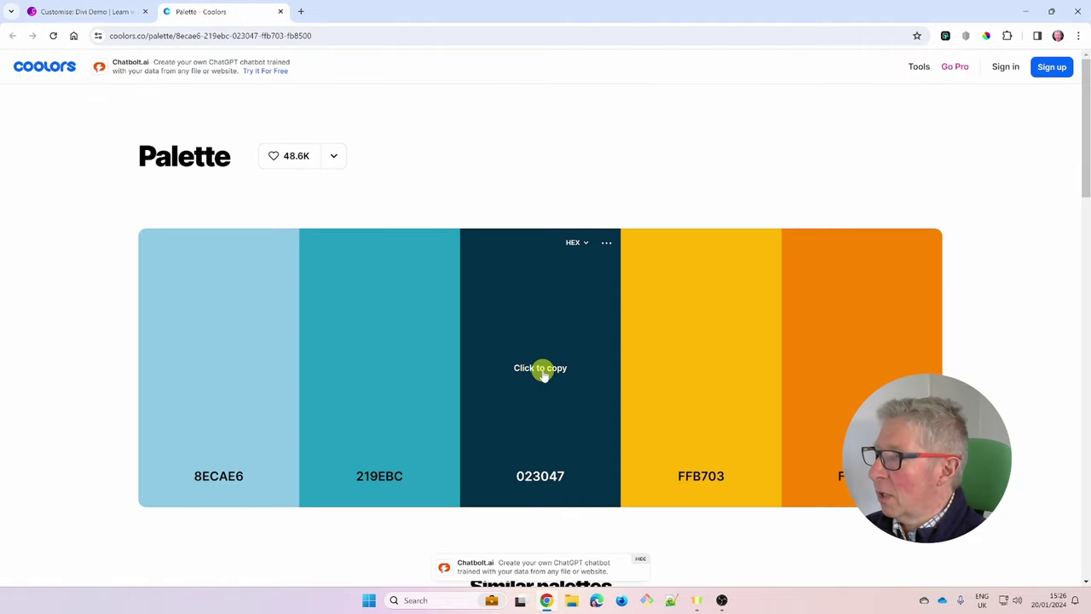
left_click(545, 397)
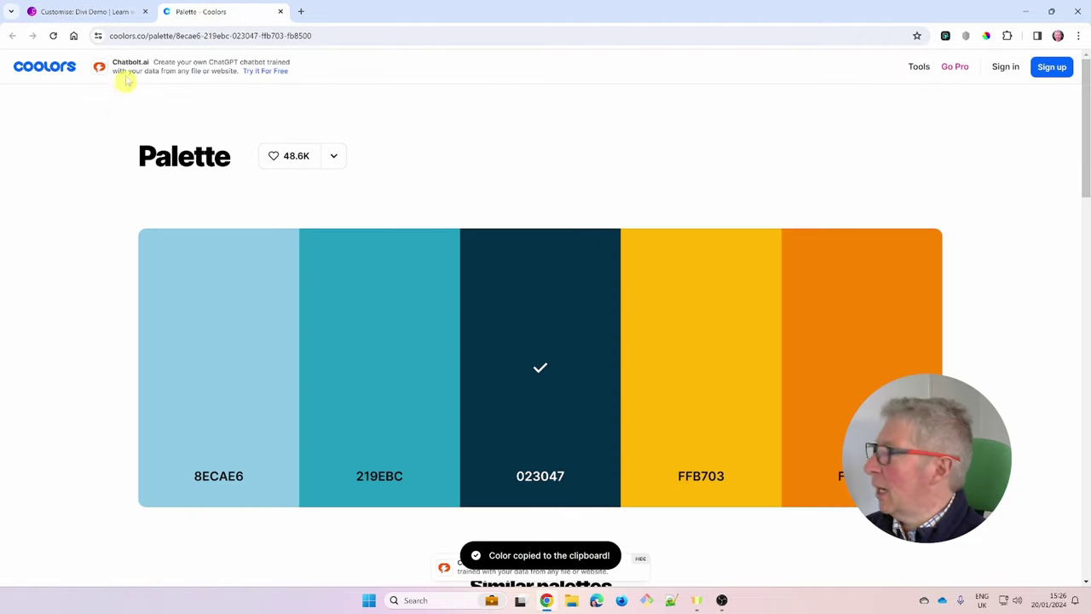
left_click(75, 12)
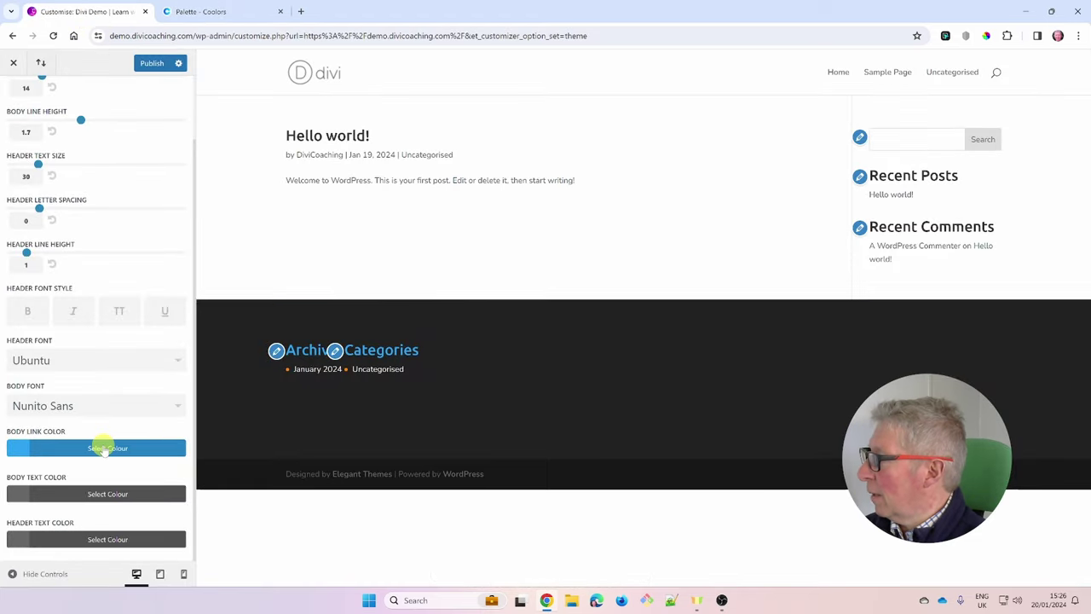
left_click(108, 448)
triple_click(32, 475)
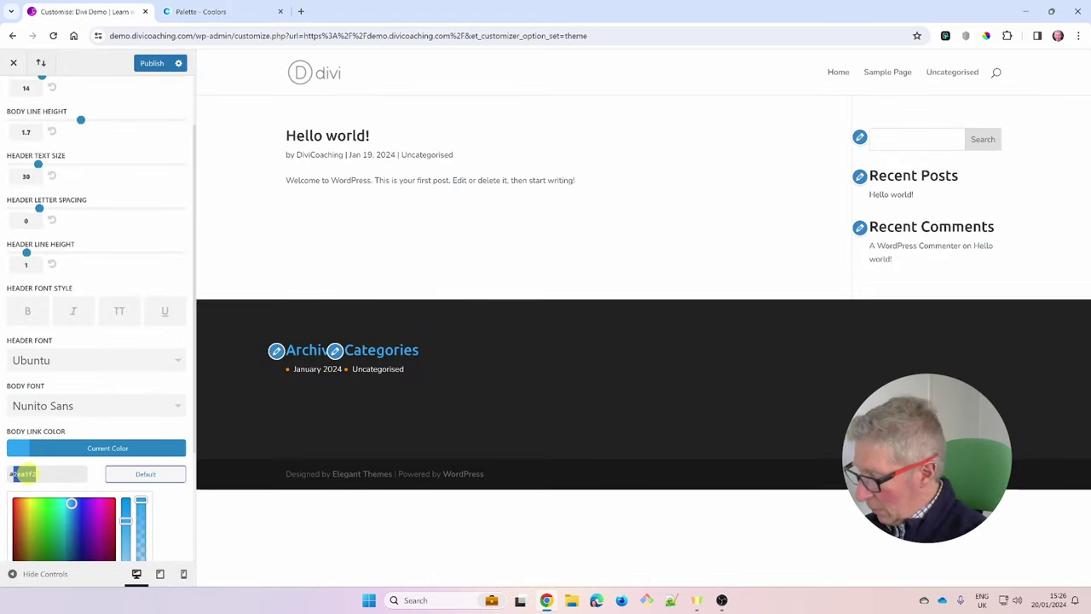
key("ctrl+v")
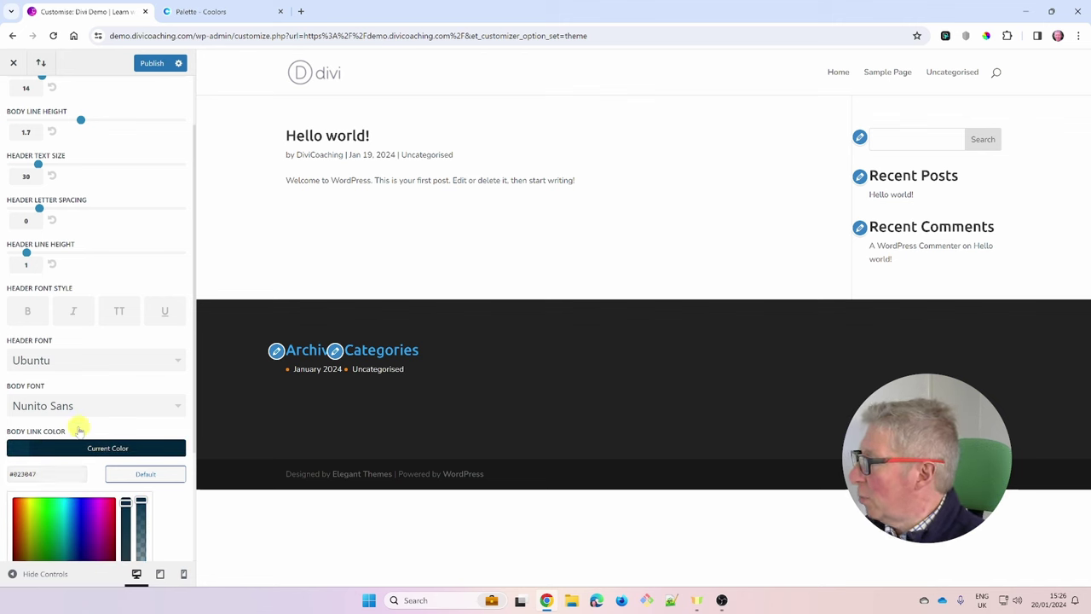
Copy the dark blue 023047 from the Coolors palette and apply it as the header text colour in the Typography settings.
scroll(77, 422, "down", 2)
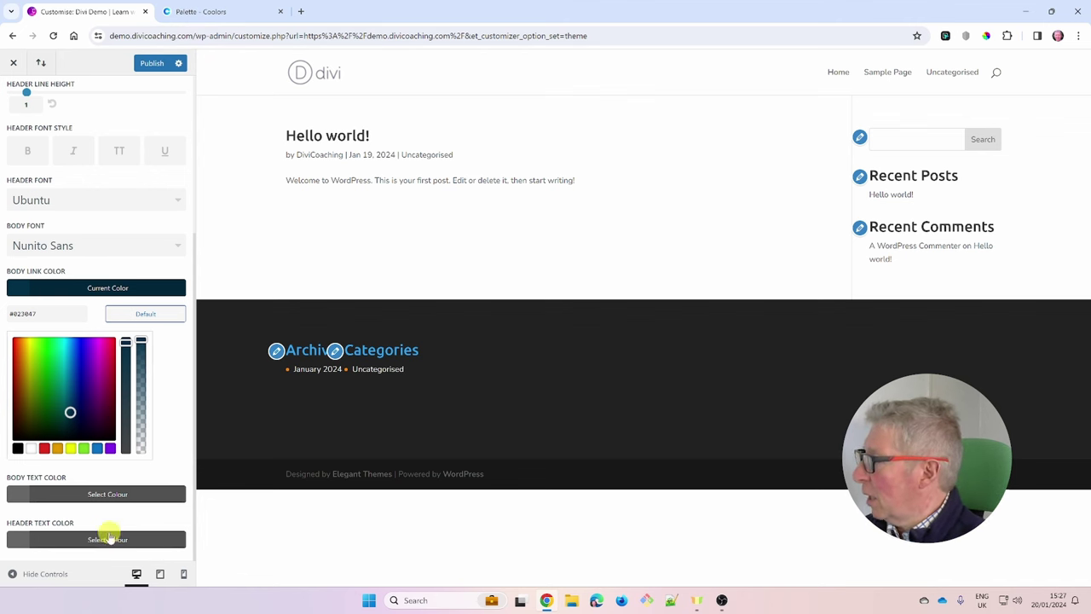
left_click(219, 11)
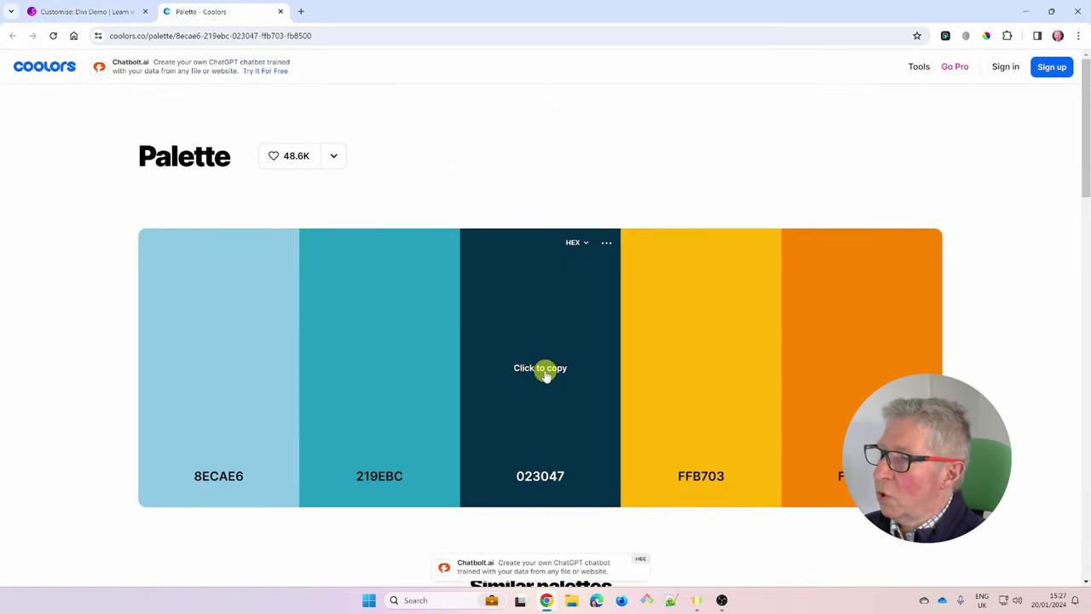
left_click(545, 375)
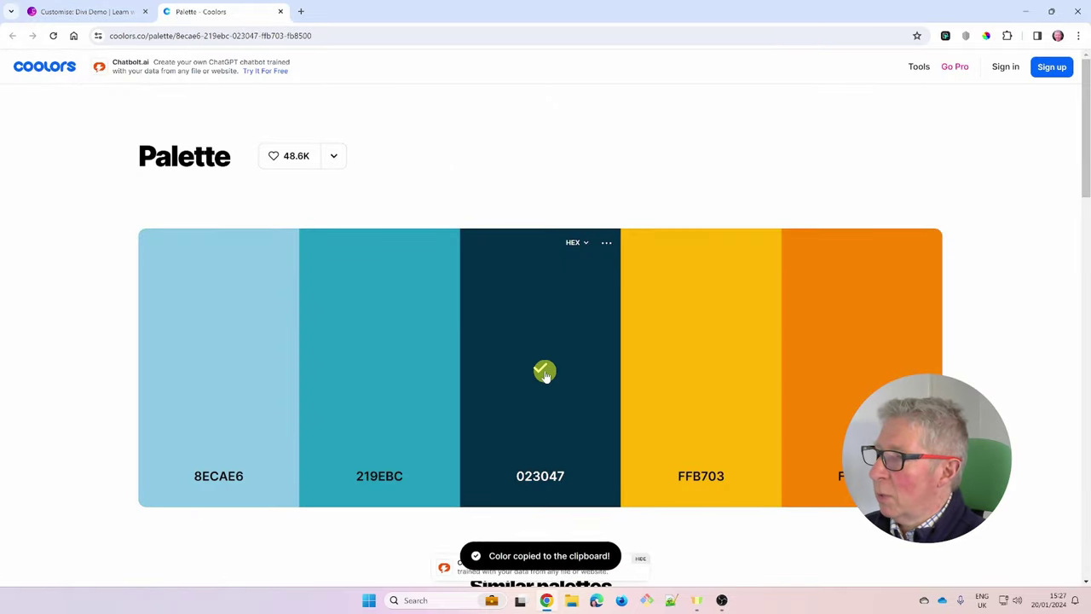
left_click(74, 12)
scroll(142, 409, "down", 2)
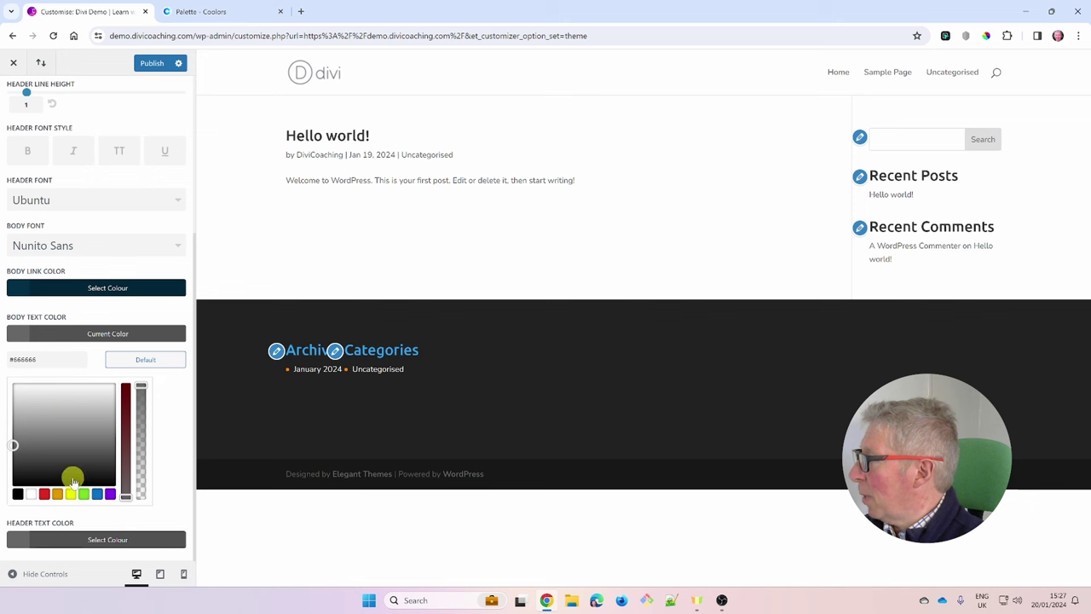
left_click(49, 540)
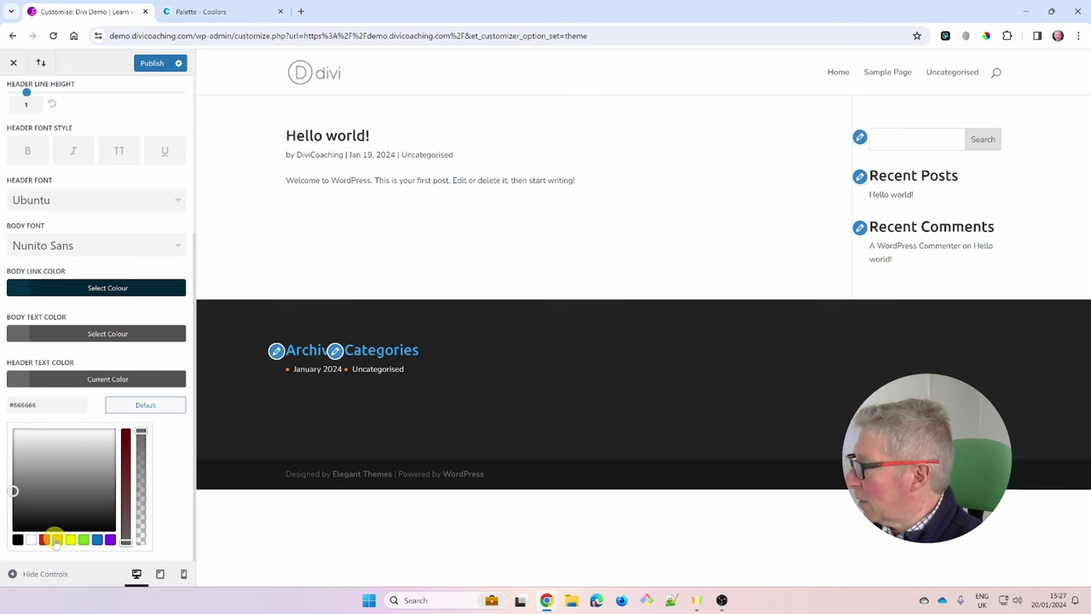
double_click(21, 406)
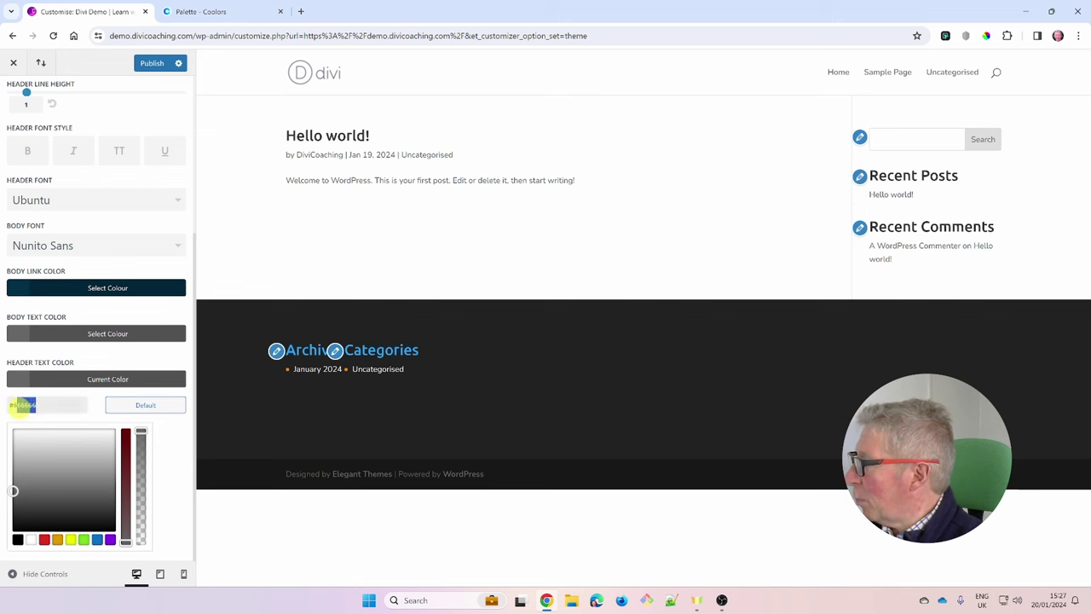
key("ctrl+v")
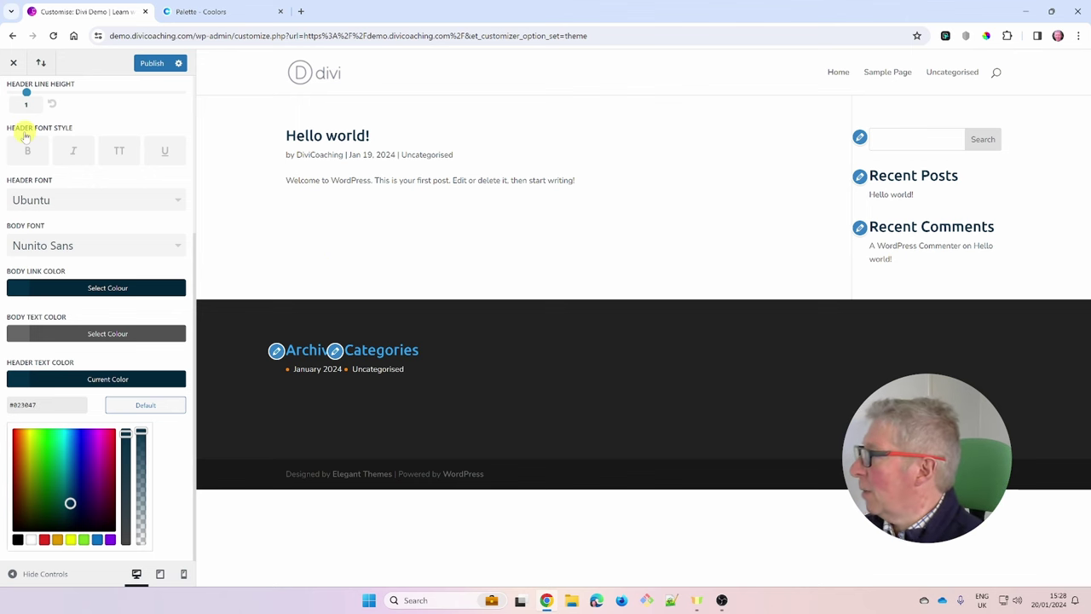
Review the Typography settings and view the Background options in the General Settings.
scroll(107, 388, "up", 2)
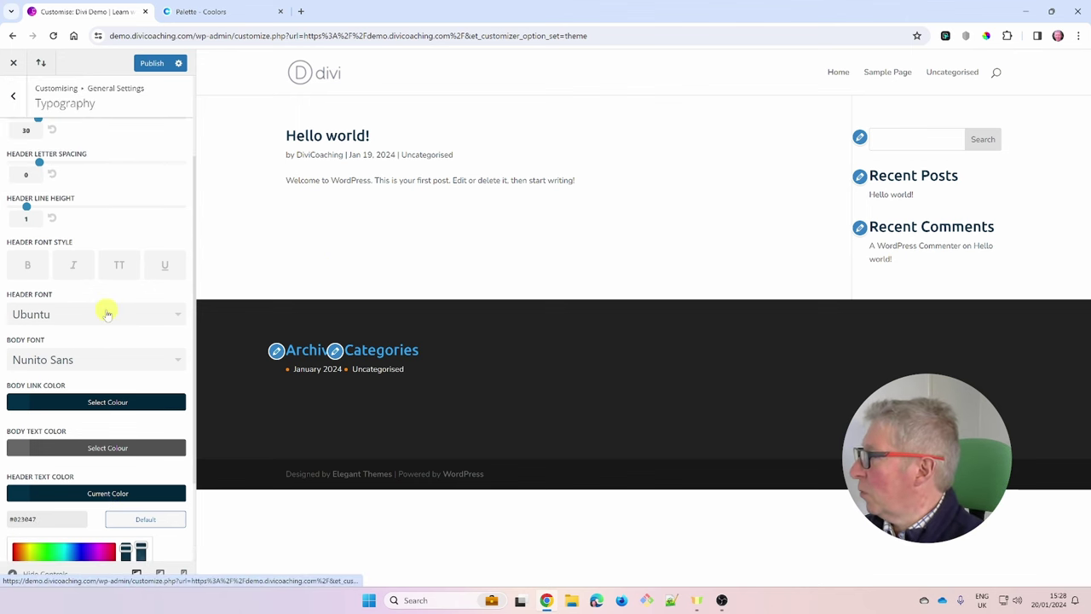
scroll(149, 422, "up", 2)
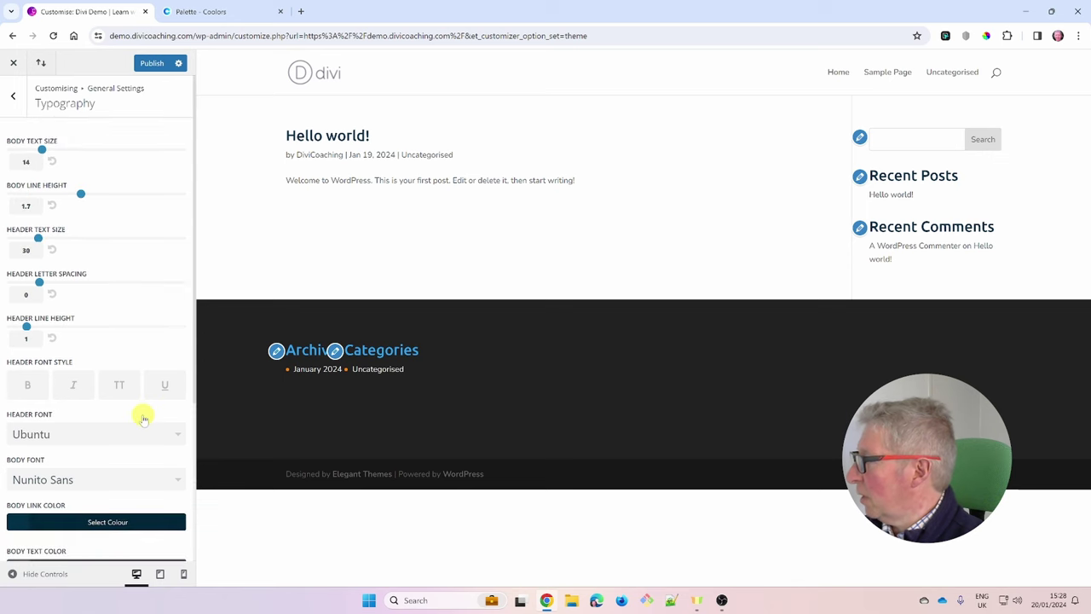
scroll(145, 412, "down", 4)
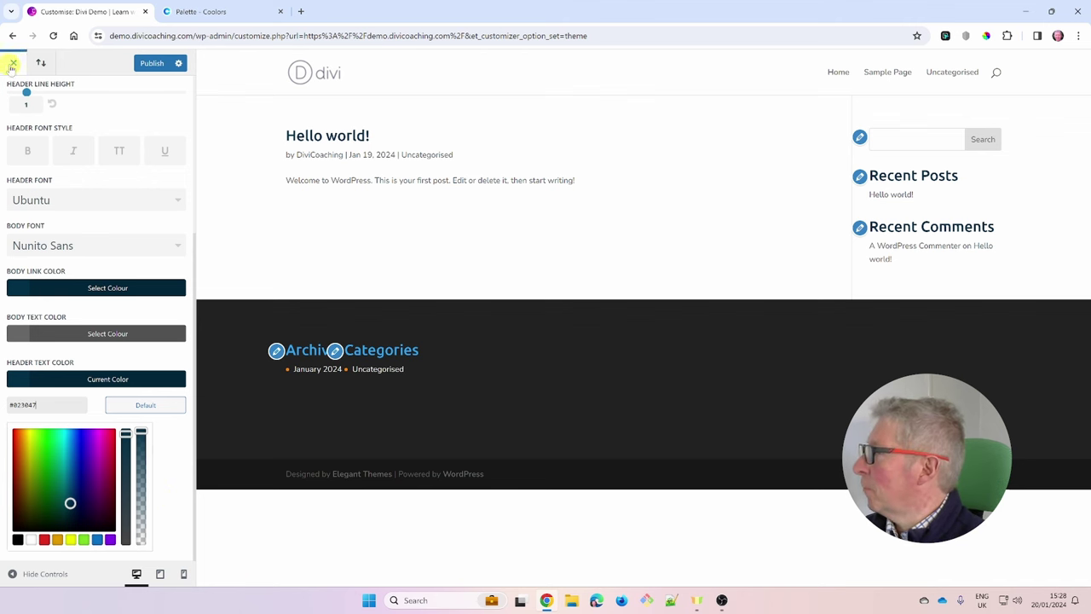
scroll(146, 186, "up", 3)
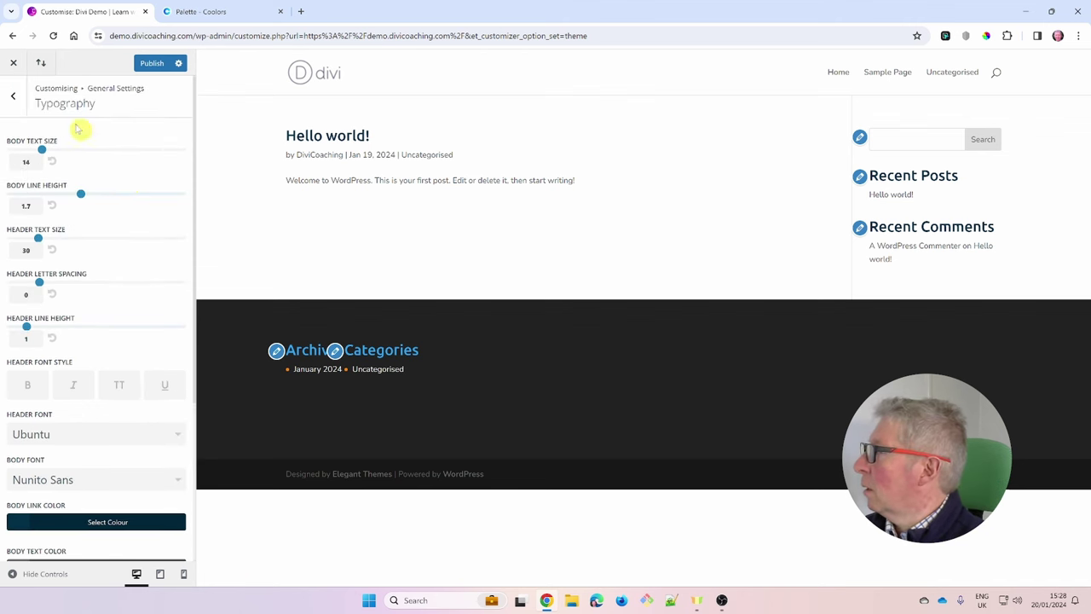
left_click(15, 99)
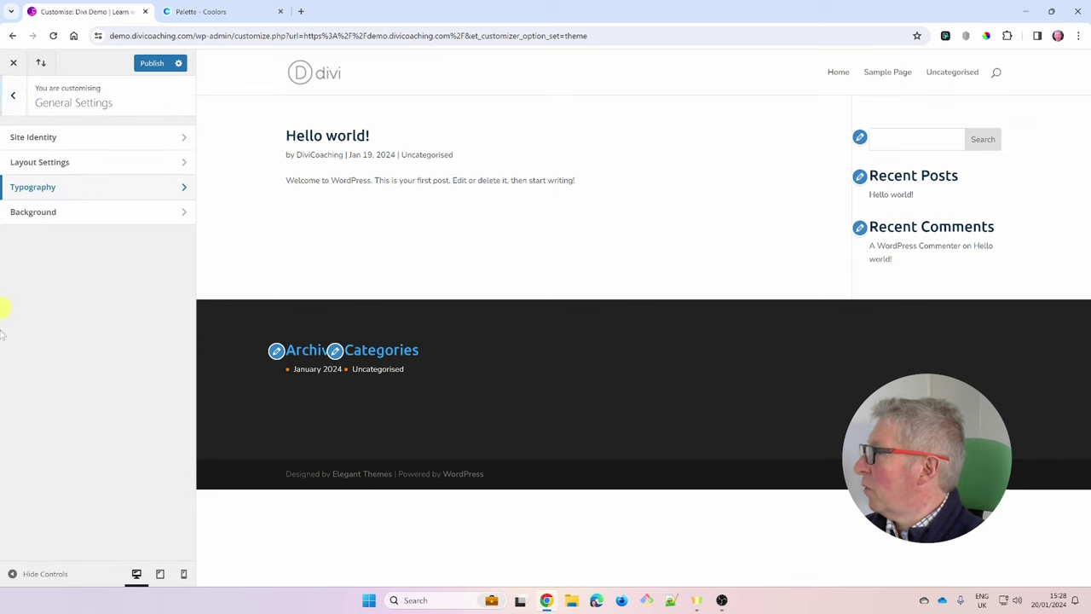
left_click(60, 213)
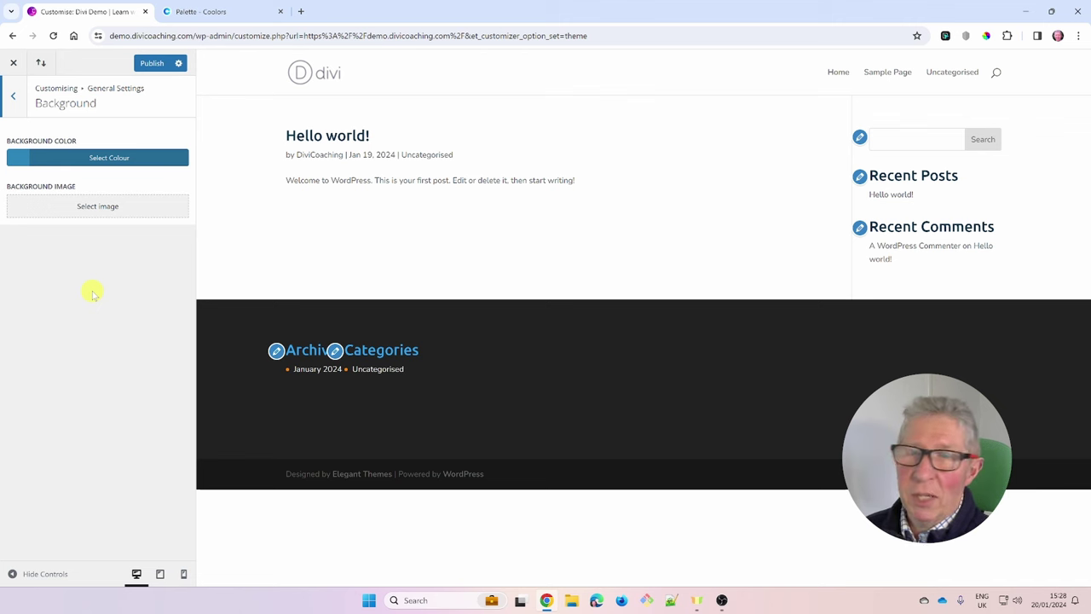
Leave the Background section, publish the customizer changes and close the Theme Customizer.
left_click(17, 97)
left_click(153, 65)
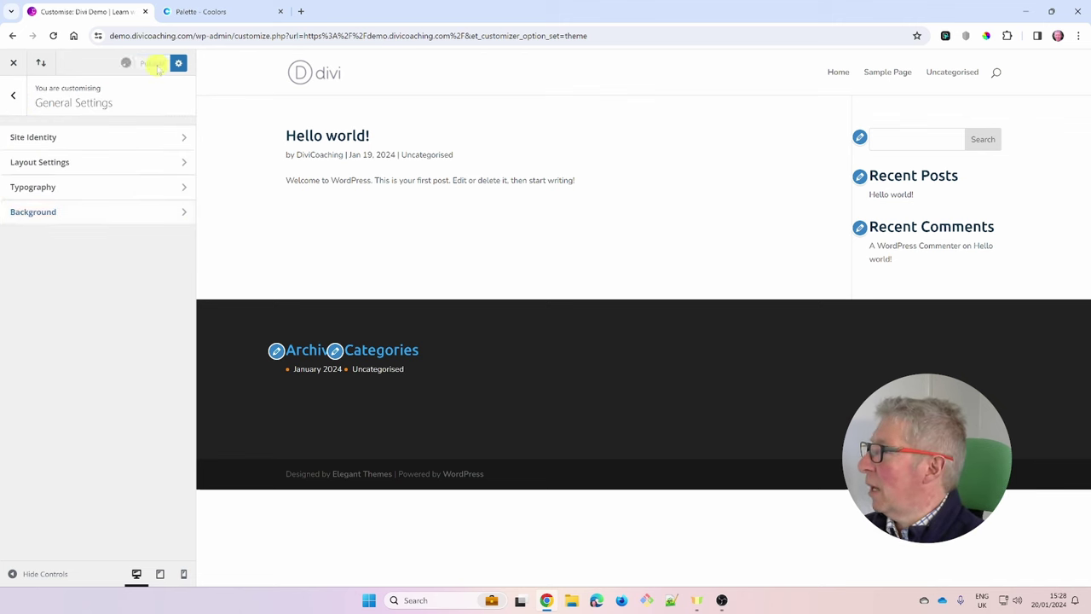
left_click(13, 65)
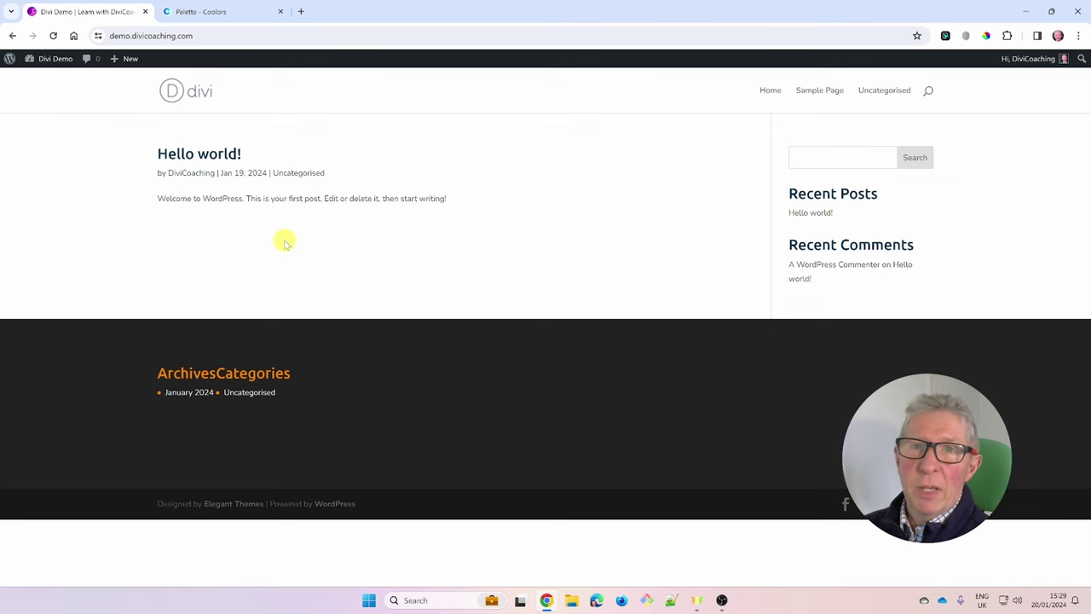
Return to the WordPress dashboard and open the Divi Theme Options.
mouse_move(47, 61)
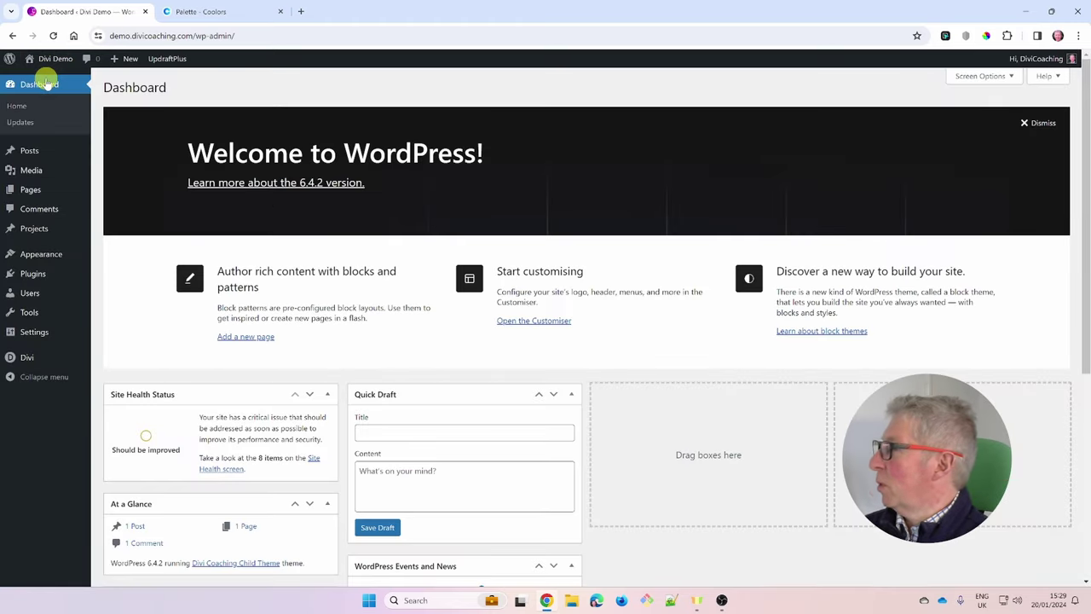
mouse_move(28, 363)
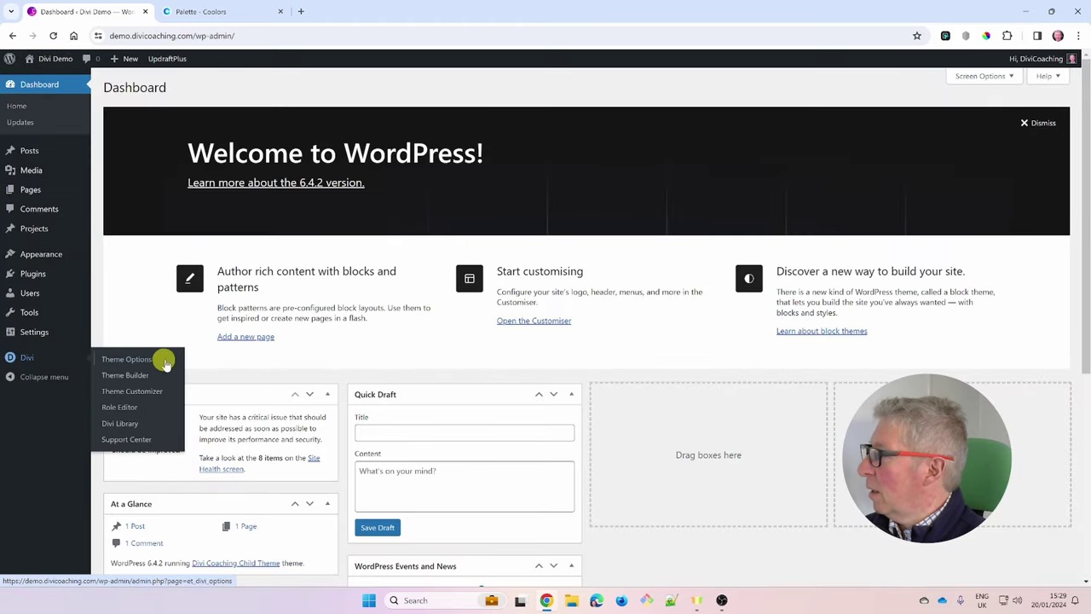
left_click(140, 360)
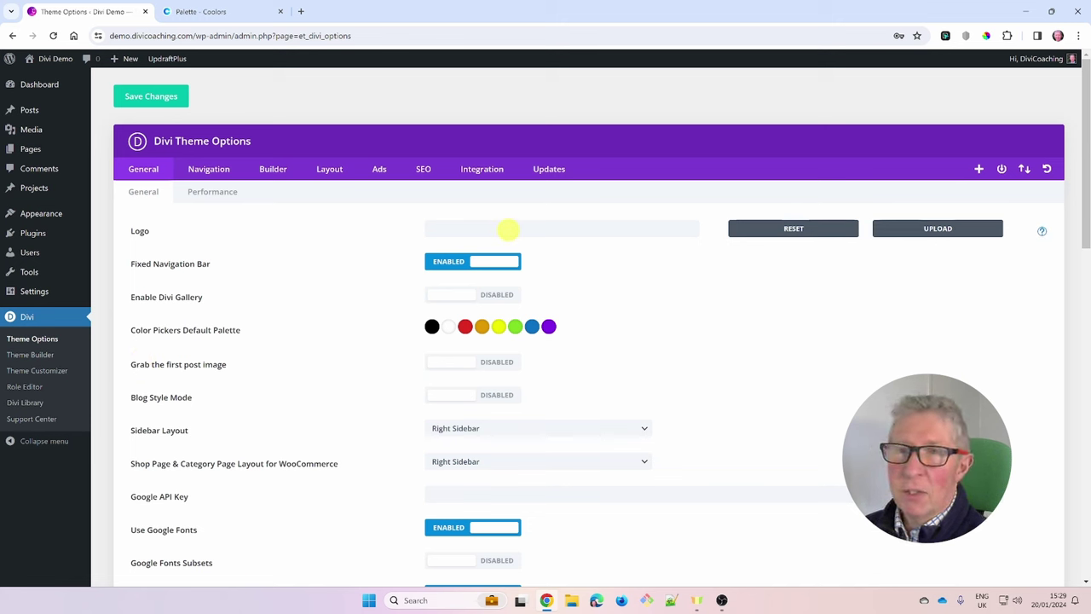
View the site's front end and go back to the Divi Theme Options through the dashboard.
mouse_move(39, 59)
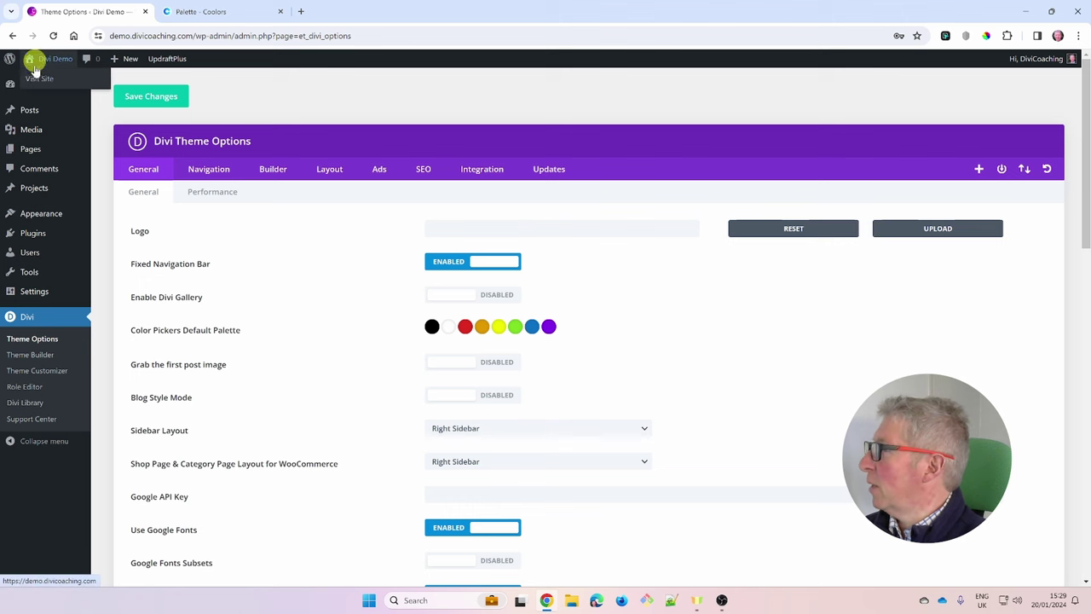
left_click(38, 80)
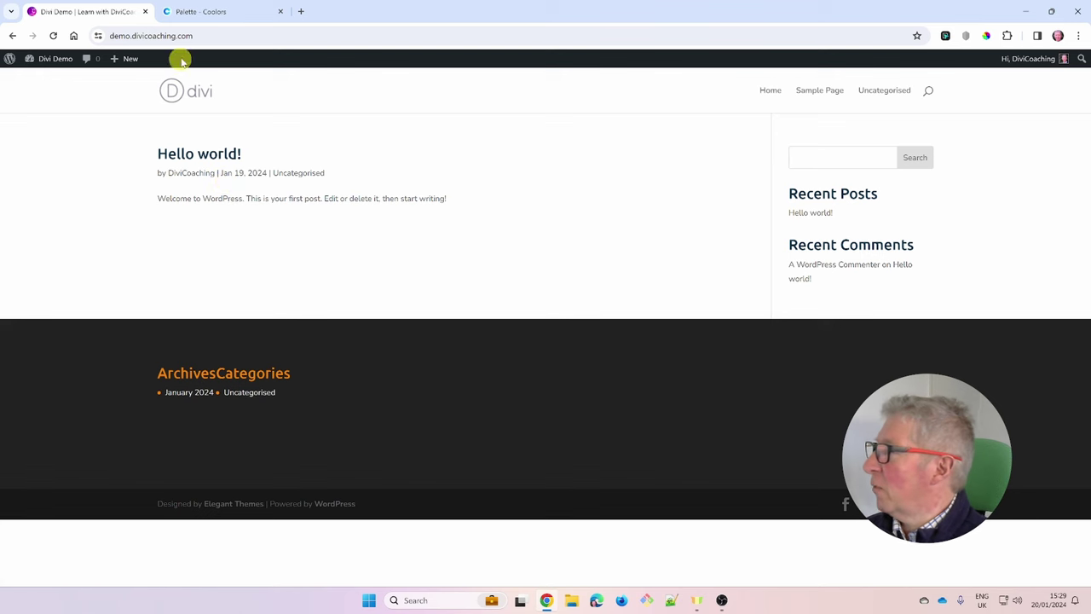
mouse_move(34, 59)
left_click(34, 78)
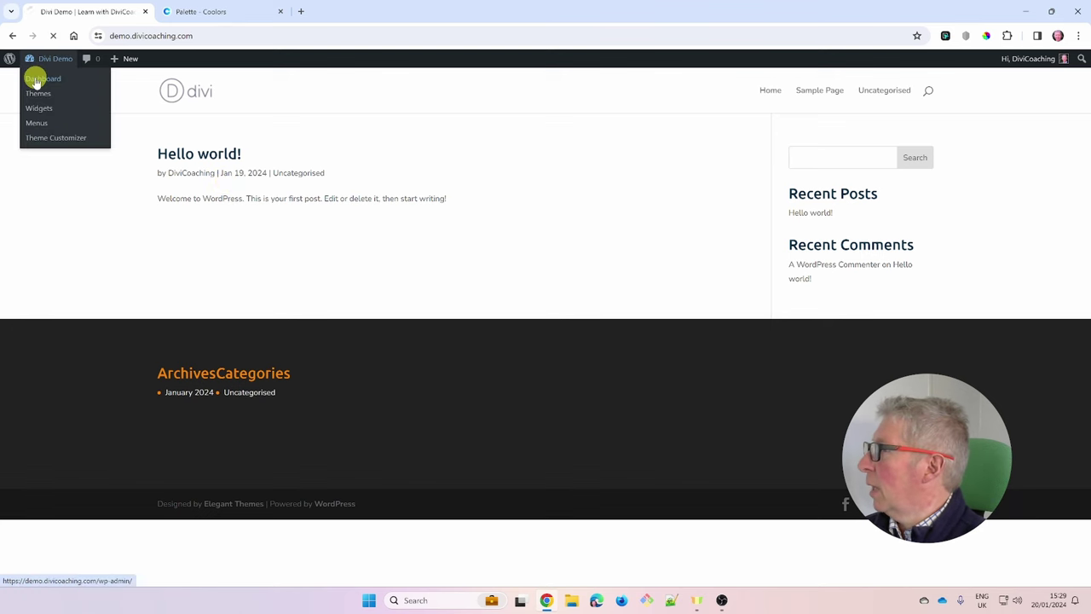
mouse_move(35, 356)
left_click(139, 361)
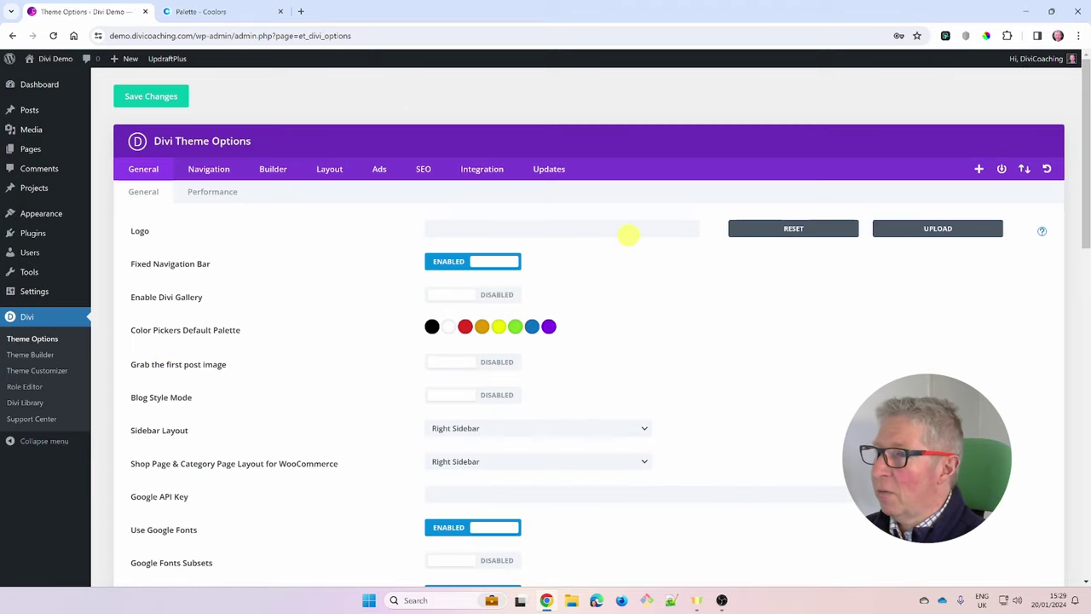
Upload DCLogo.svg from the Downloads folder to the media library and set it as the site logo.
left_click(933, 229)
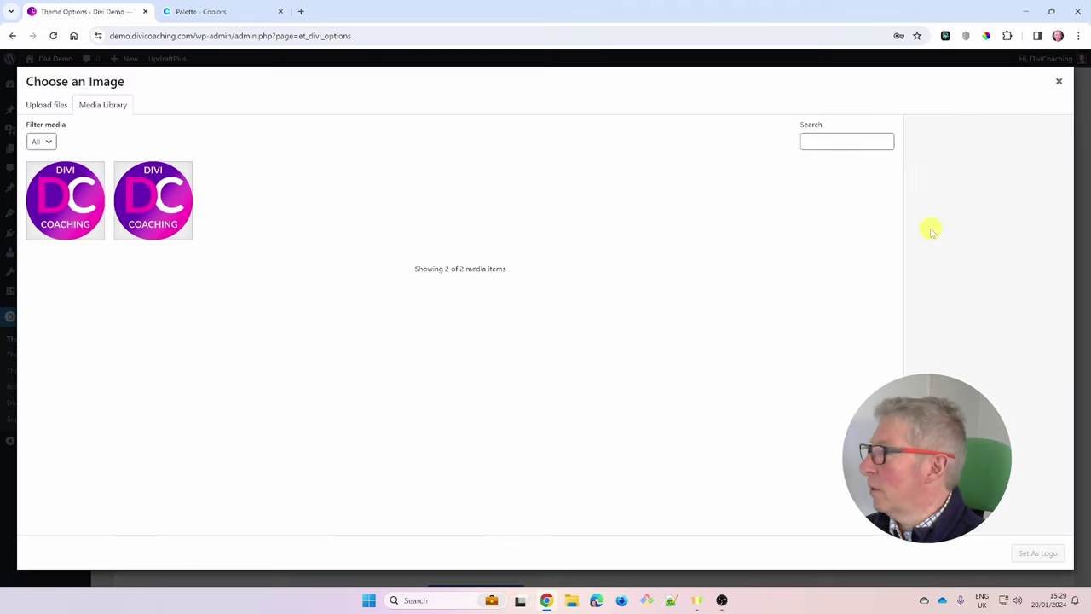
left_click(43, 109)
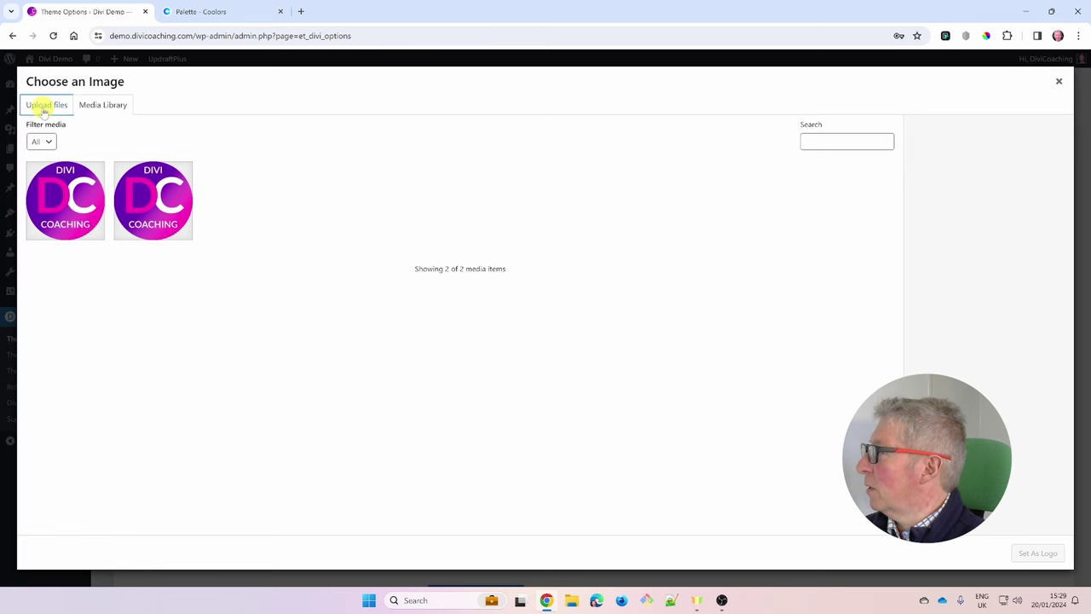
left_click(555, 302)
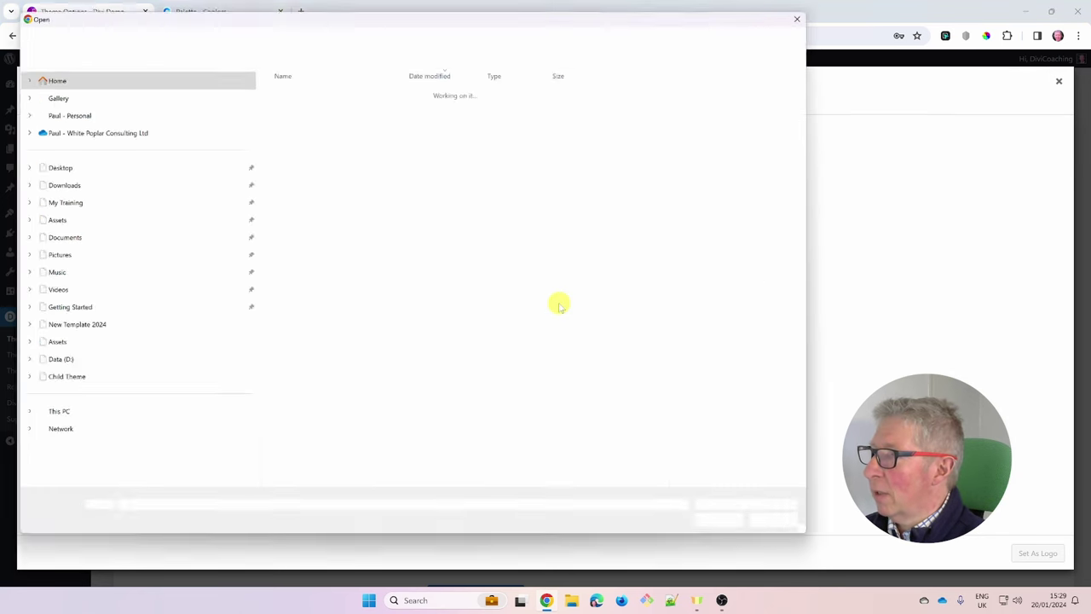
left_click(284, 195)
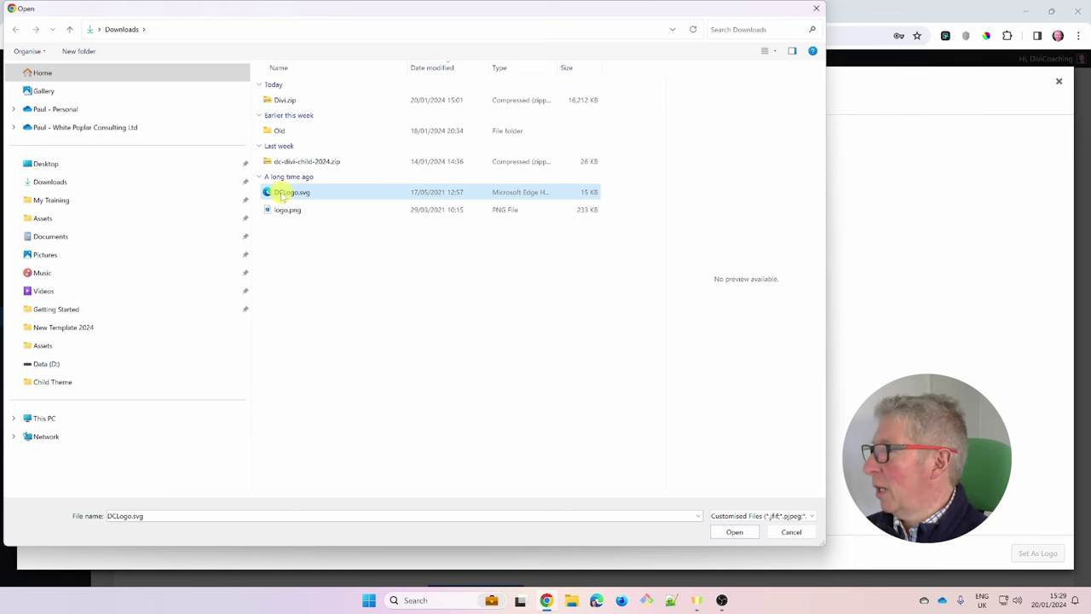
left_click(734, 532)
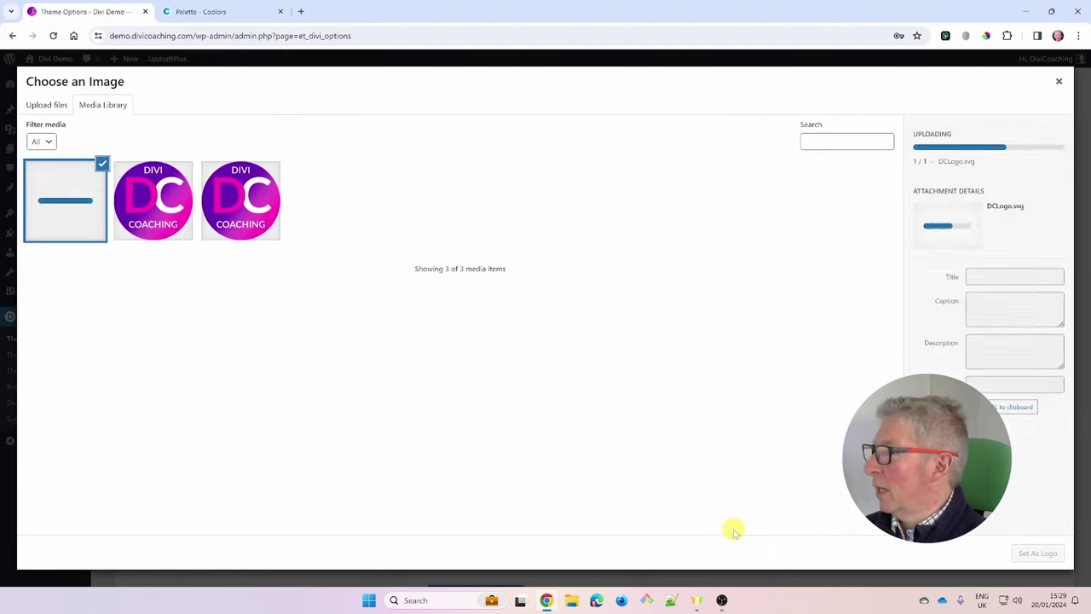
left_click(1029, 554)
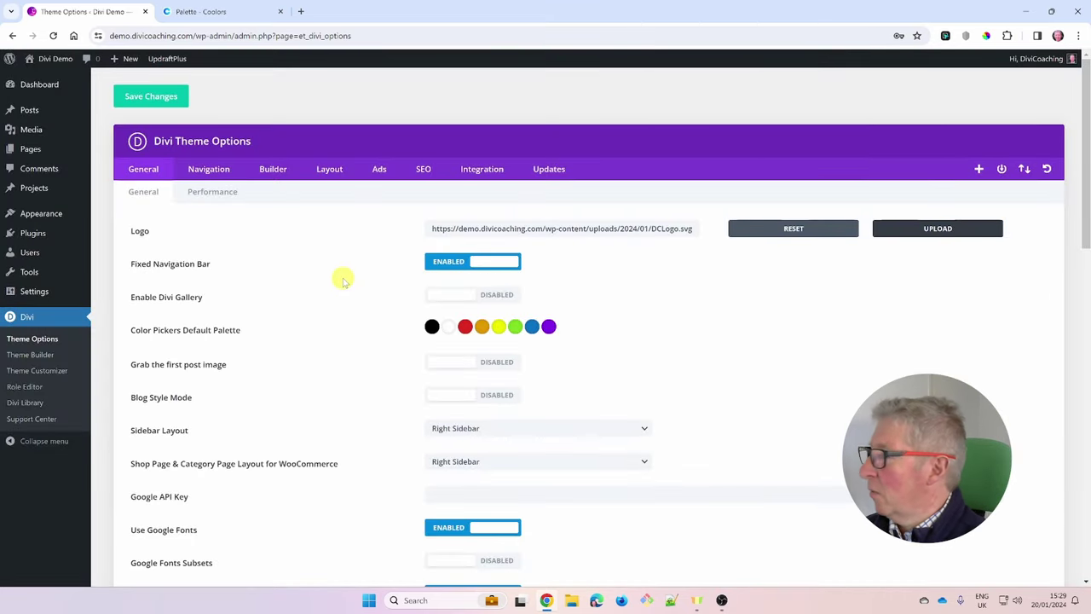
Replace the red swatch in the Color Pickers Default Palette with the light blue 8ECAE6 copied from the Coolors palette.
scroll(356, 355, "down", 1)
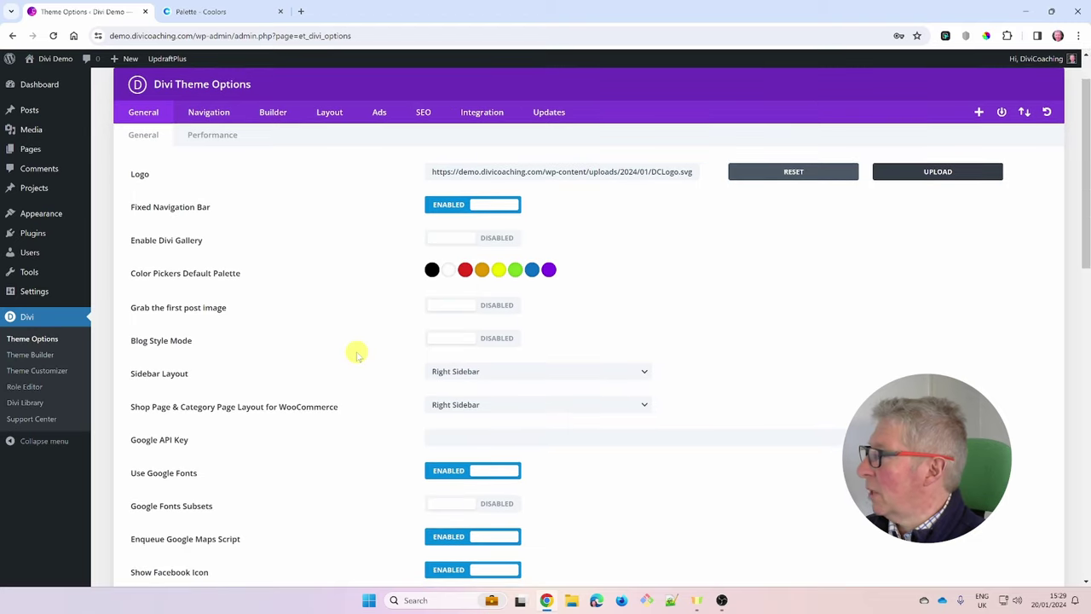
scroll(354, 355, "down", 1)
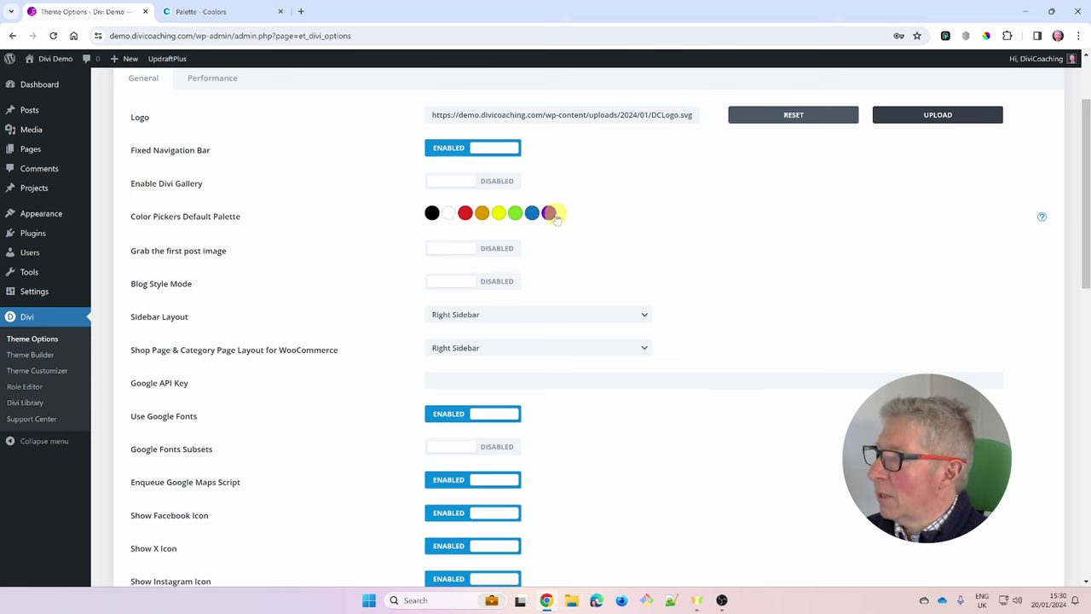
left_click(229, 11)
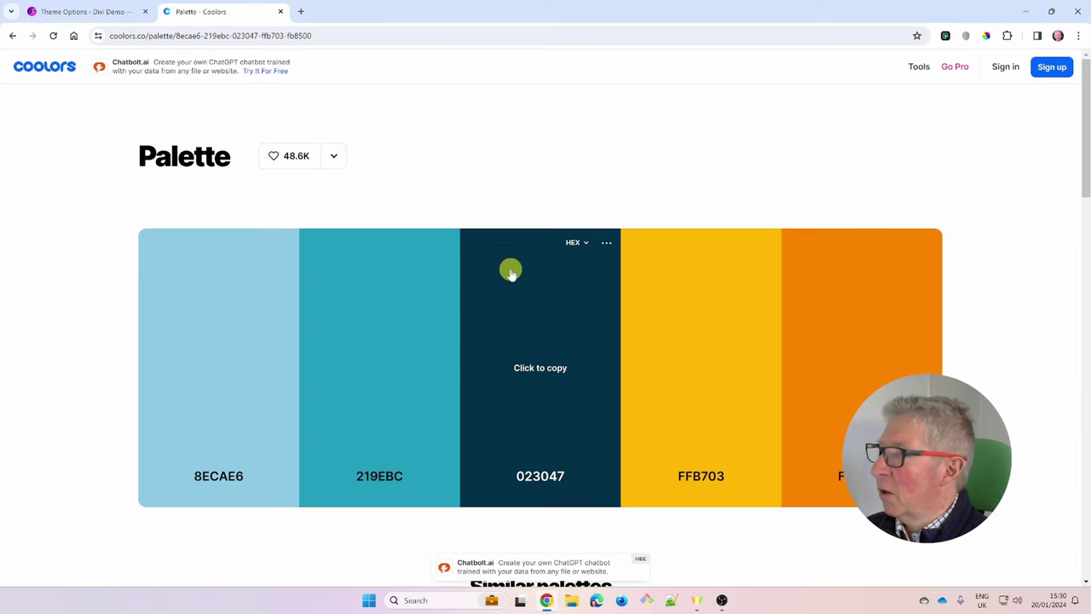
left_click(135, 15)
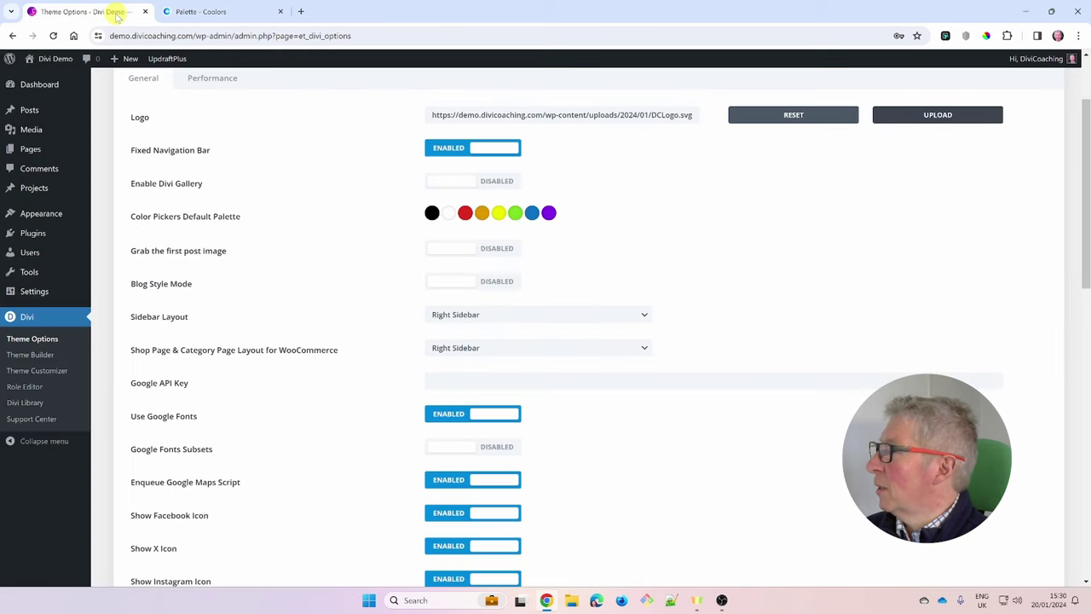
left_click(465, 215)
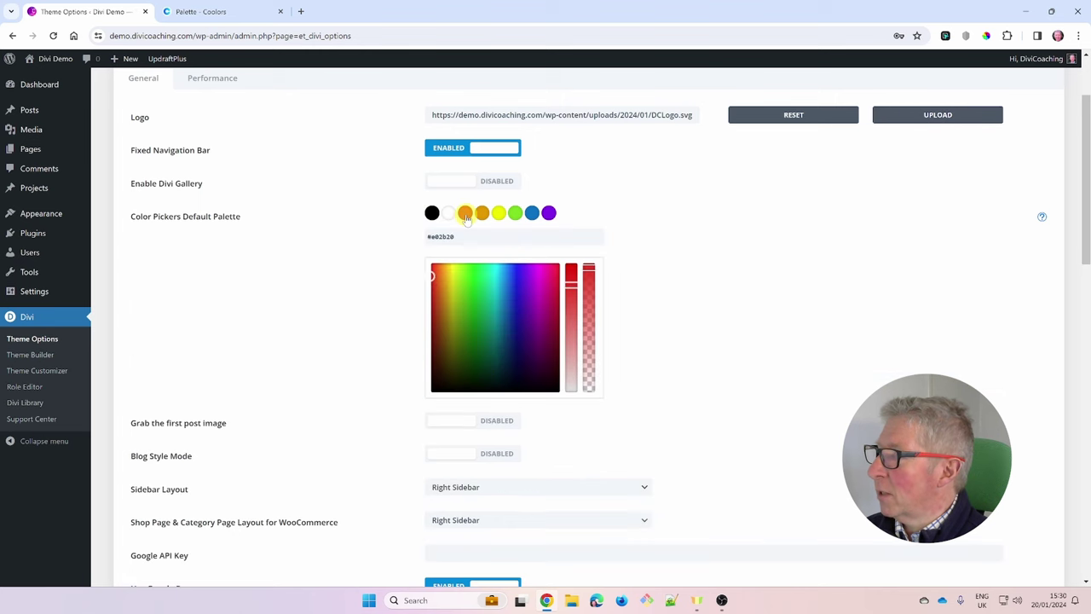
left_click(209, 11)
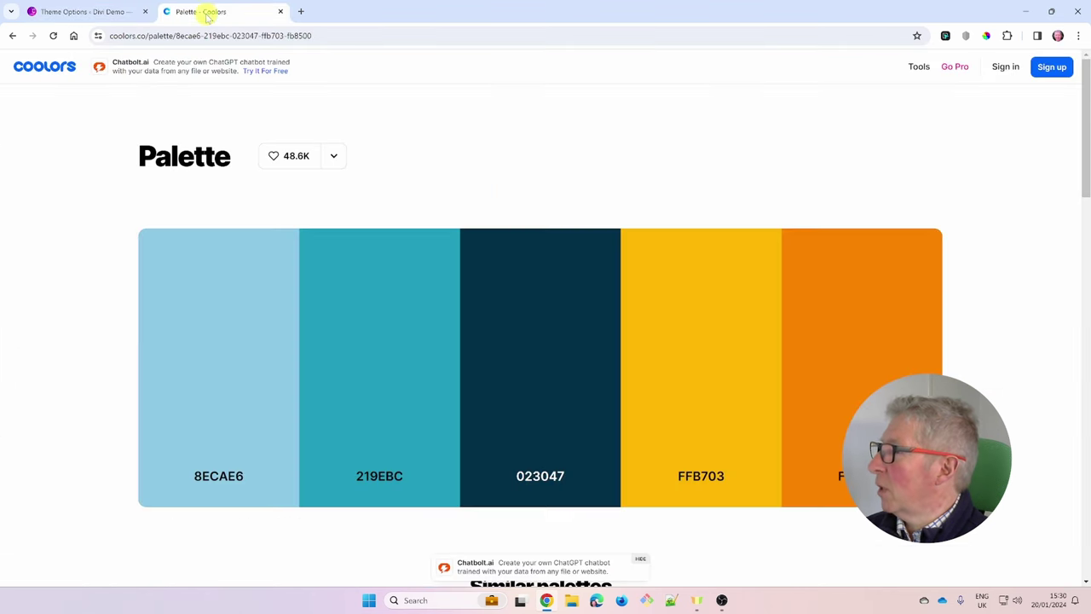
left_click(209, 368)
left_click(104, 11)
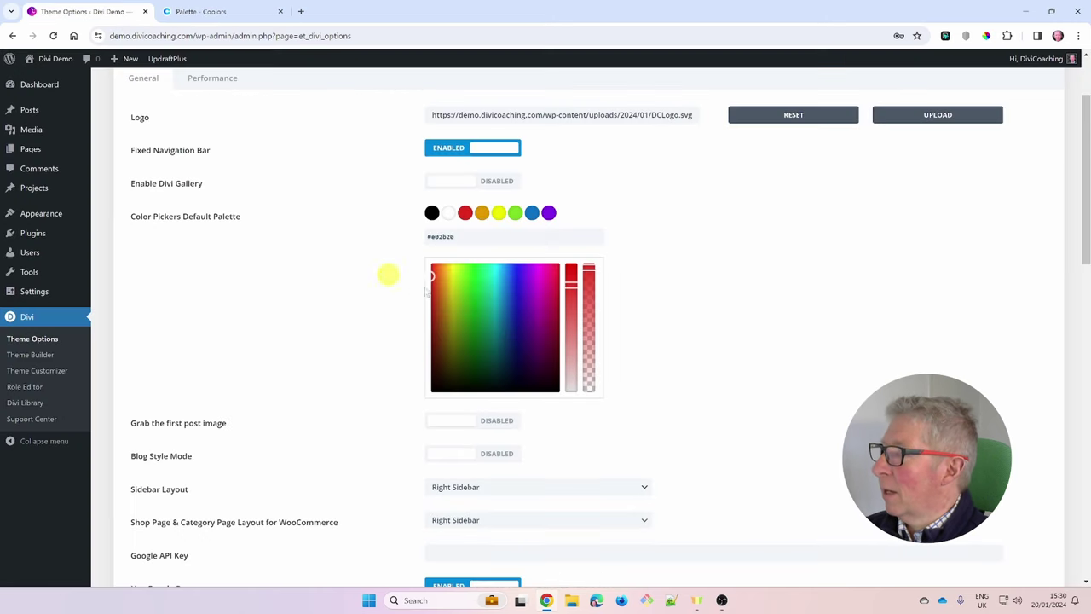
left_click_drag(454, 237, 430, 238)
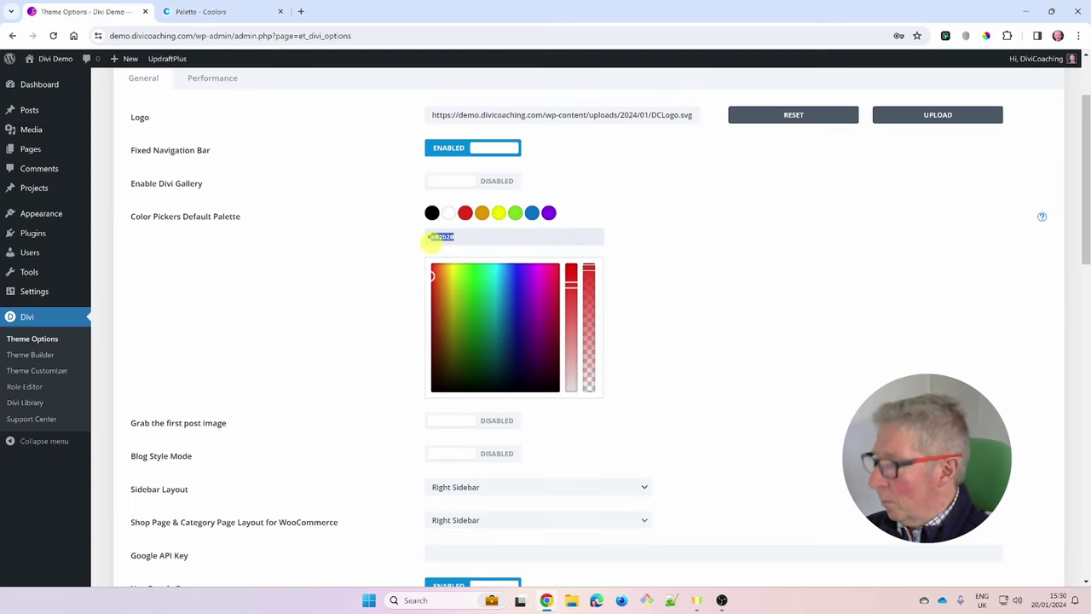
key("ctrl+v")
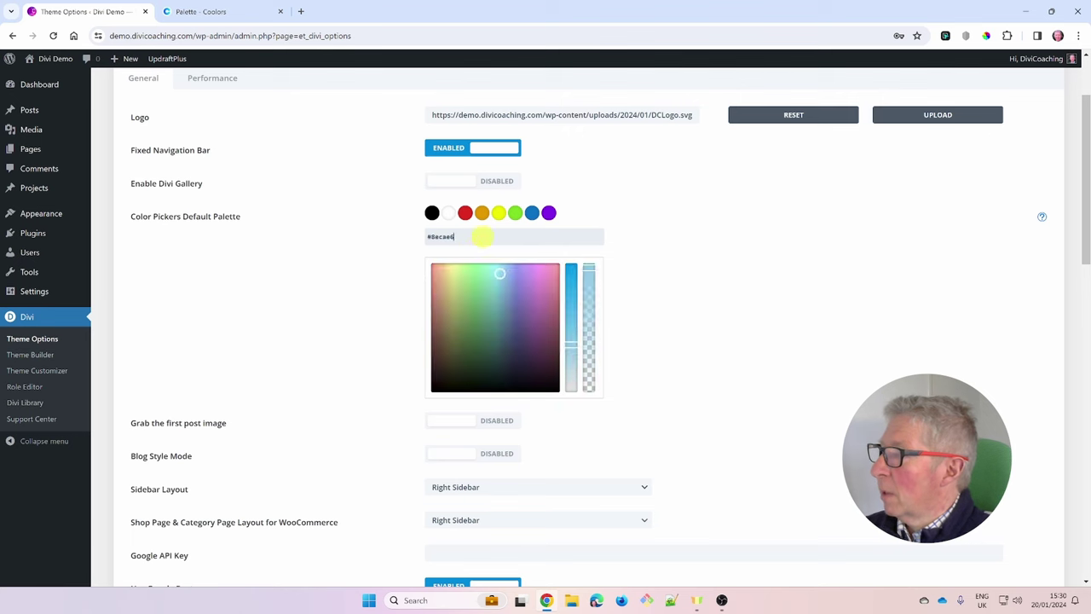
Replace the dark orange swatch in the default palette with the teal 219EBC copied from the Coolors palette.
left_click(482, 213)
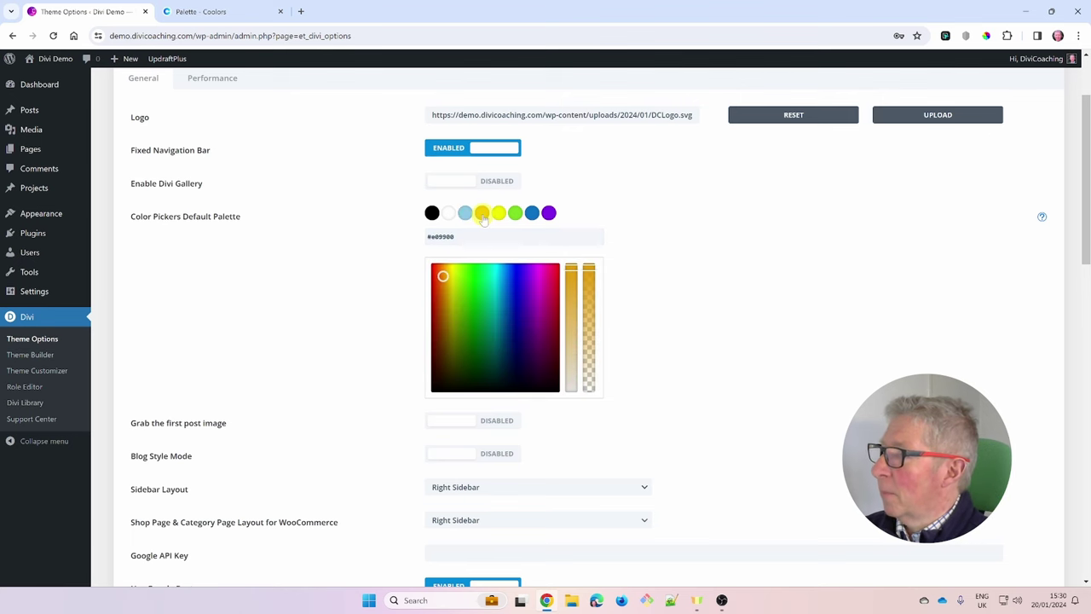
left_click(239, 11)
left_click(379, 350)
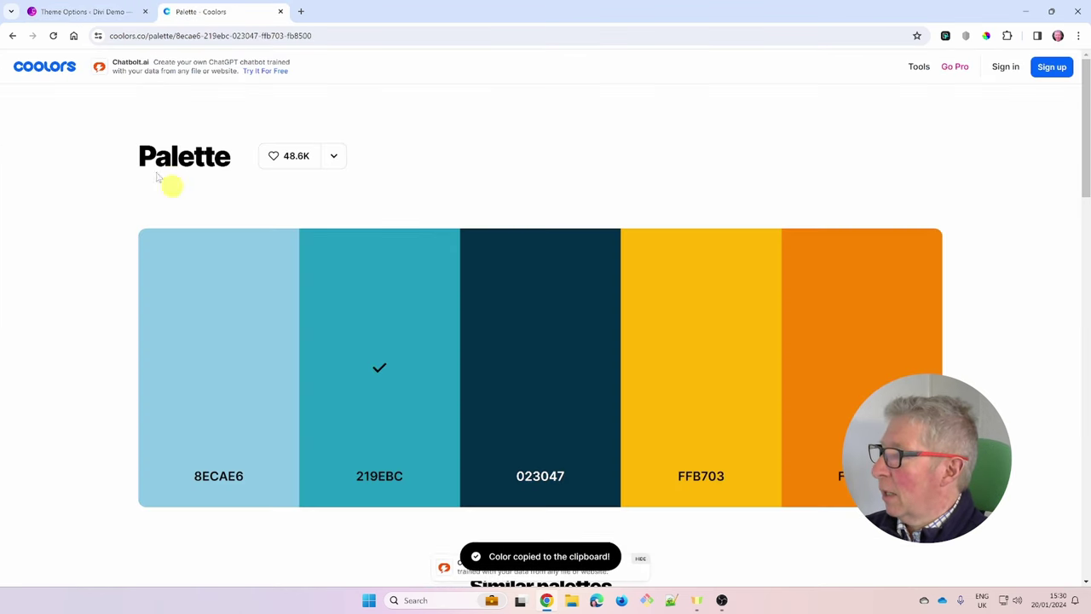
left_click(60, 12)
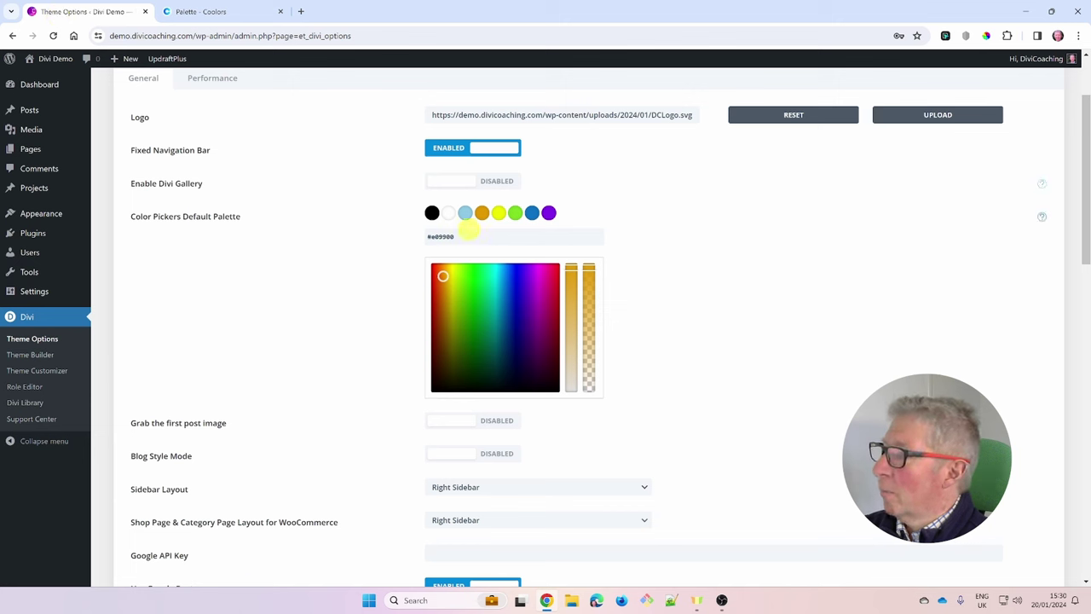
left_click_drag(454, 237, 430, 242)
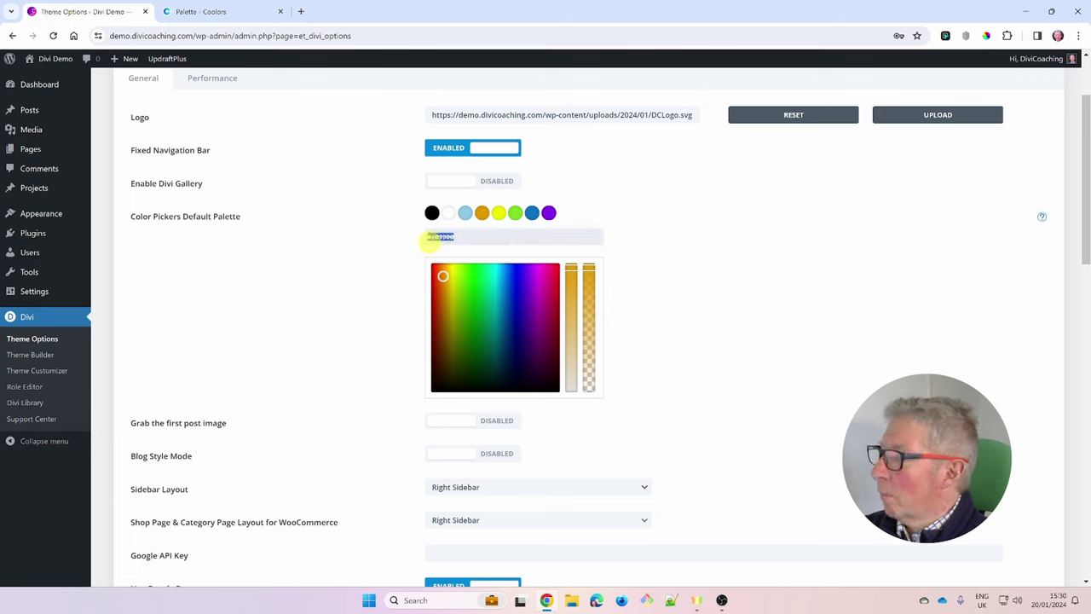
key("ctrl+v")
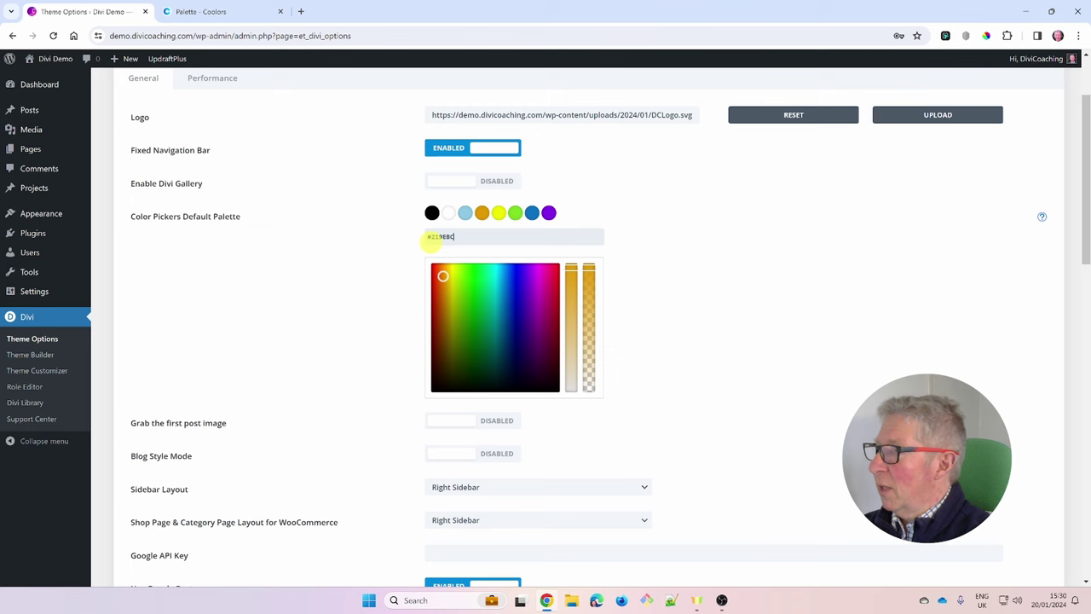
Replace the yellow swatch in the default palette with the dark navy 023047 copied from the Coolors palette.
left_click(204, 14)
left_click(535, 344)
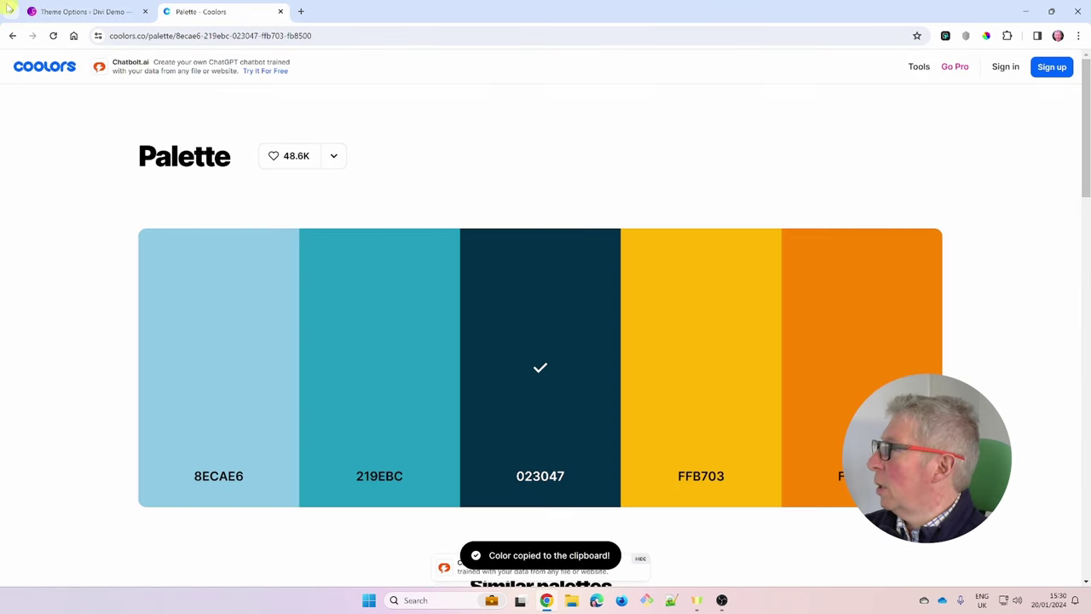
left_click(42, 12)
left_click_drag(469, 238, 432, 238)
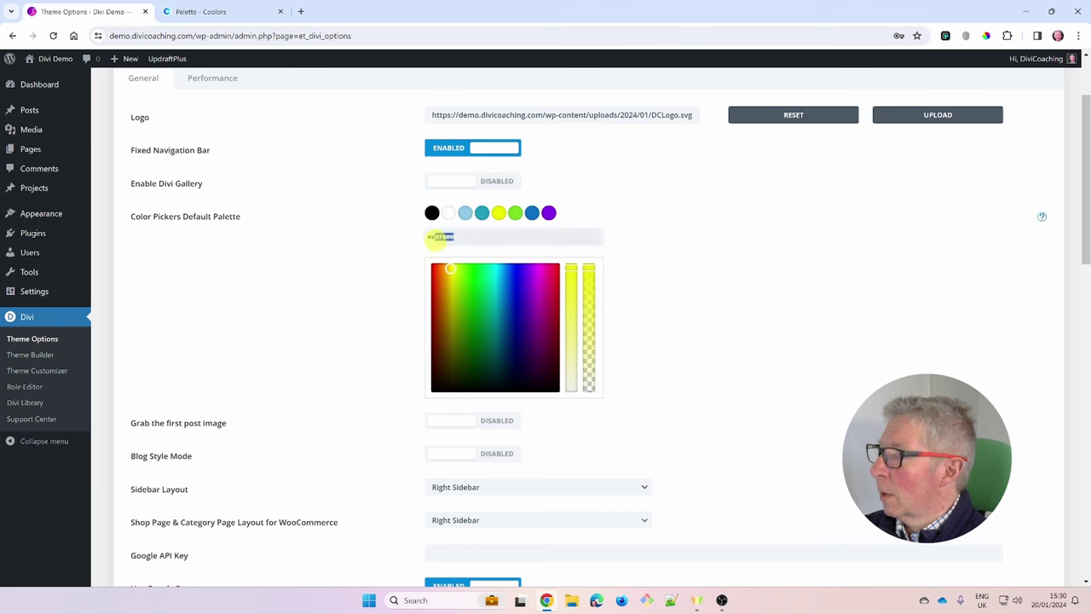
key("ctrl+v")
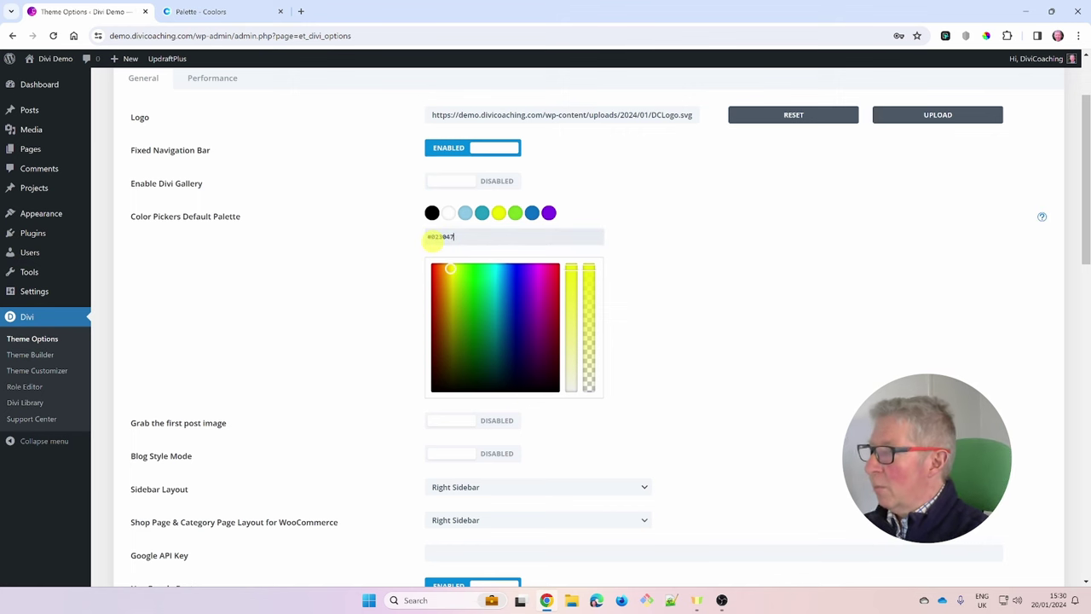
Replace the green swatch in the default palette with the amber FFB703 copied from the Coolors palette.
left_click(515, 214)
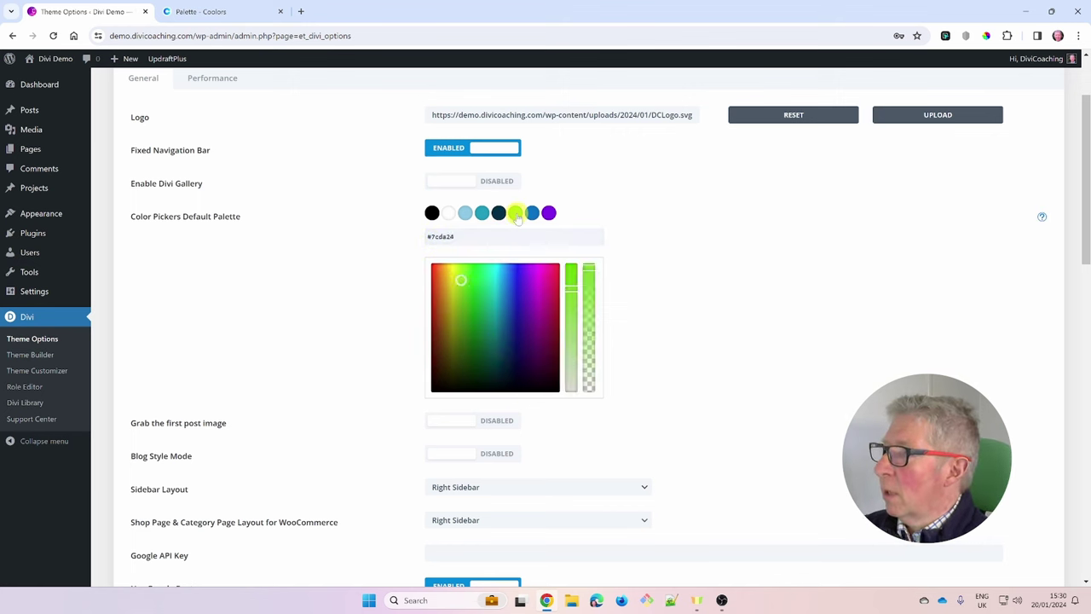
left_click(204, 17)
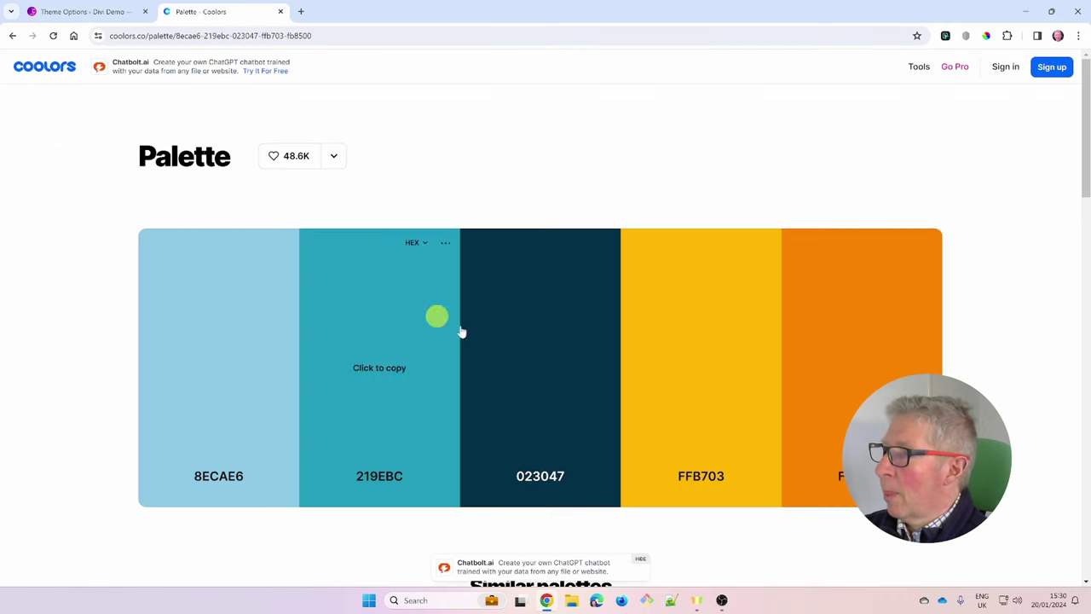
left_click(679, 346)
left_click(68, 12)
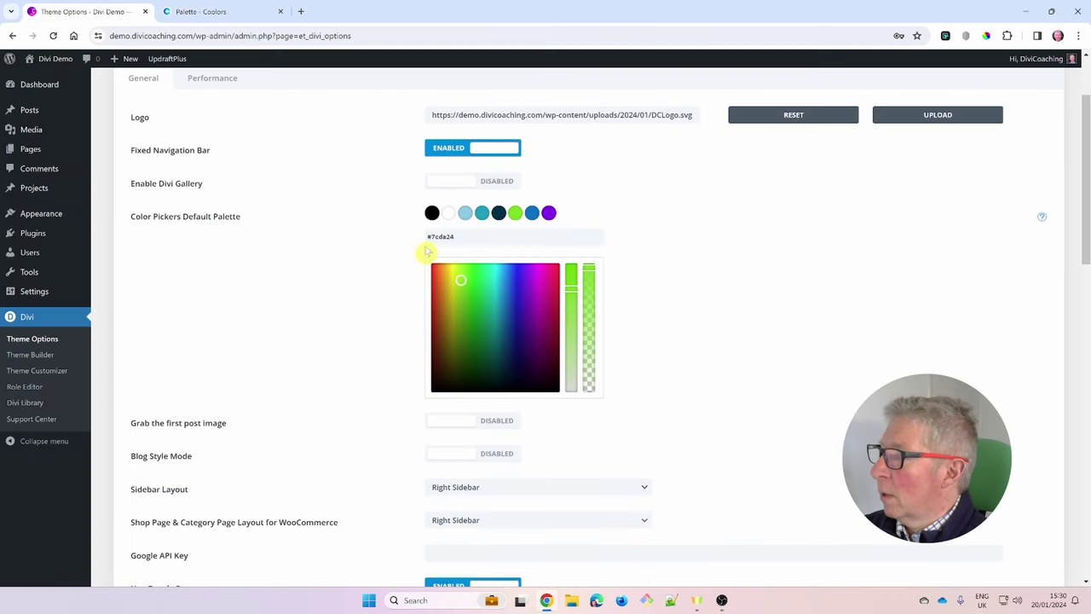
double_click(438, 237)
key("ctrl+a")
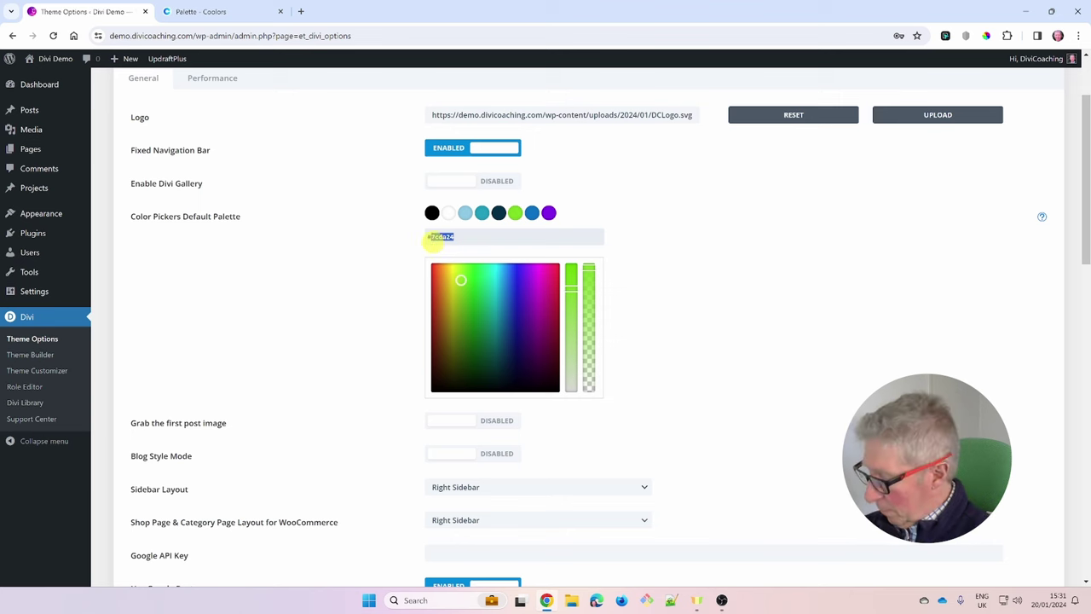
key("ctrl+v")
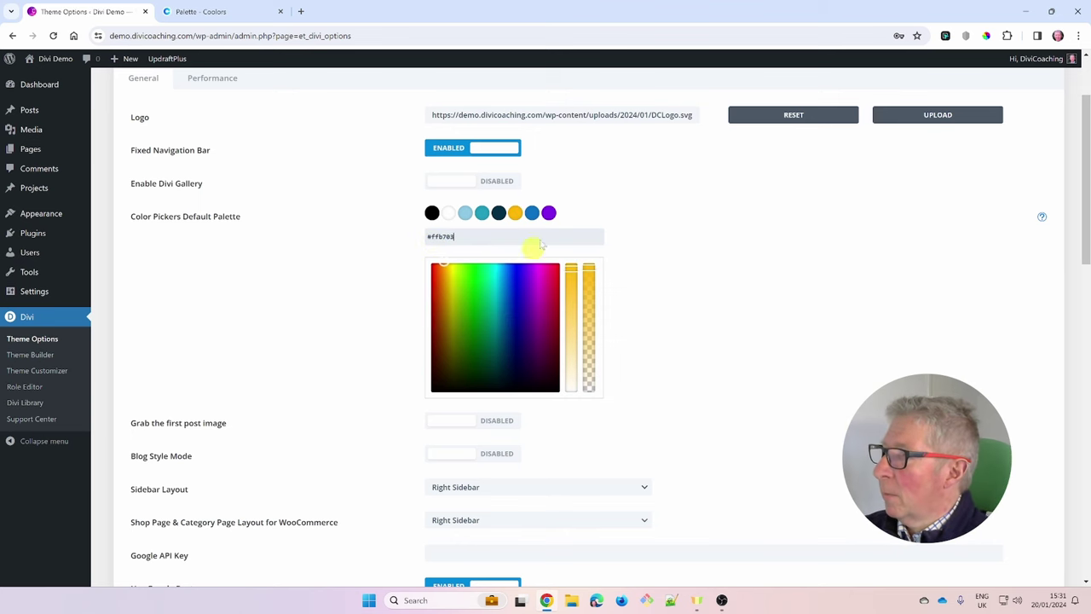
Replace the blue swatch in the default palette with the orange FB8500 copied from the Coolors palette.
left_click(532, 213)
left_click(211, 13)
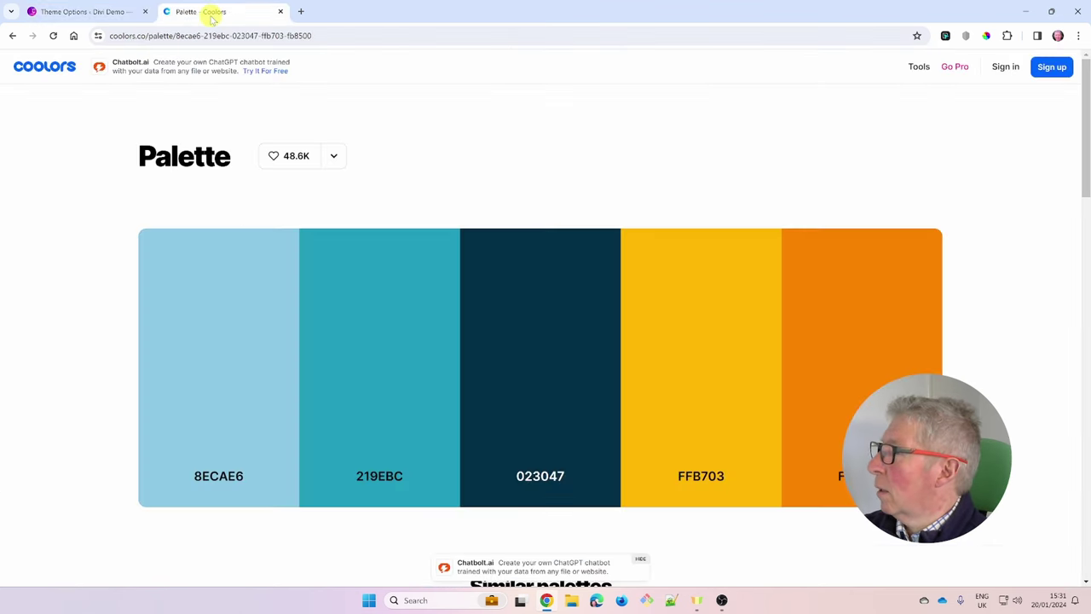
left_click(839, 345)
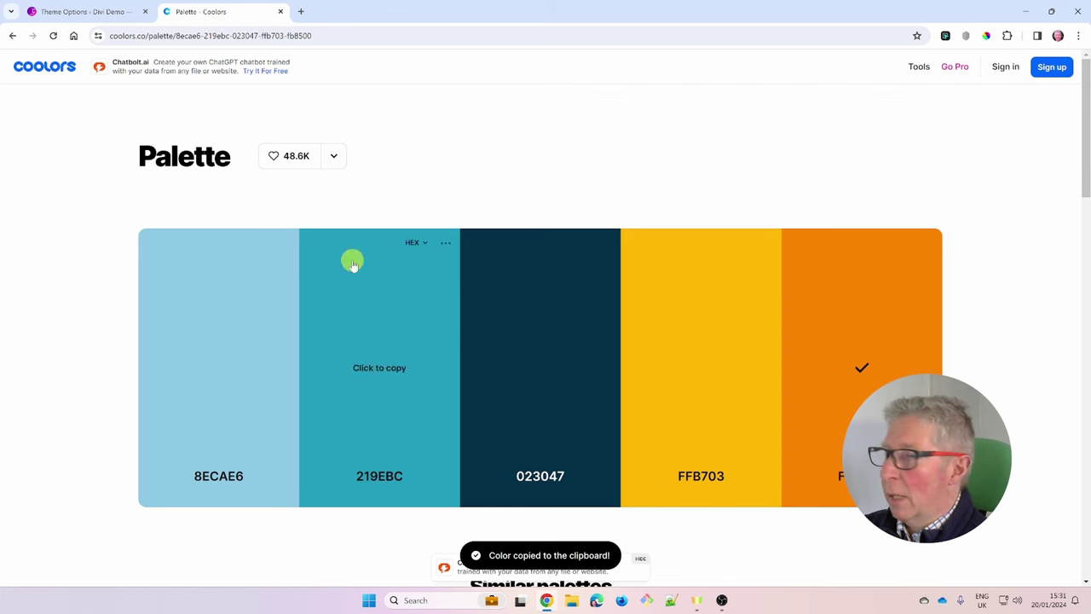
left_click(119, 14)
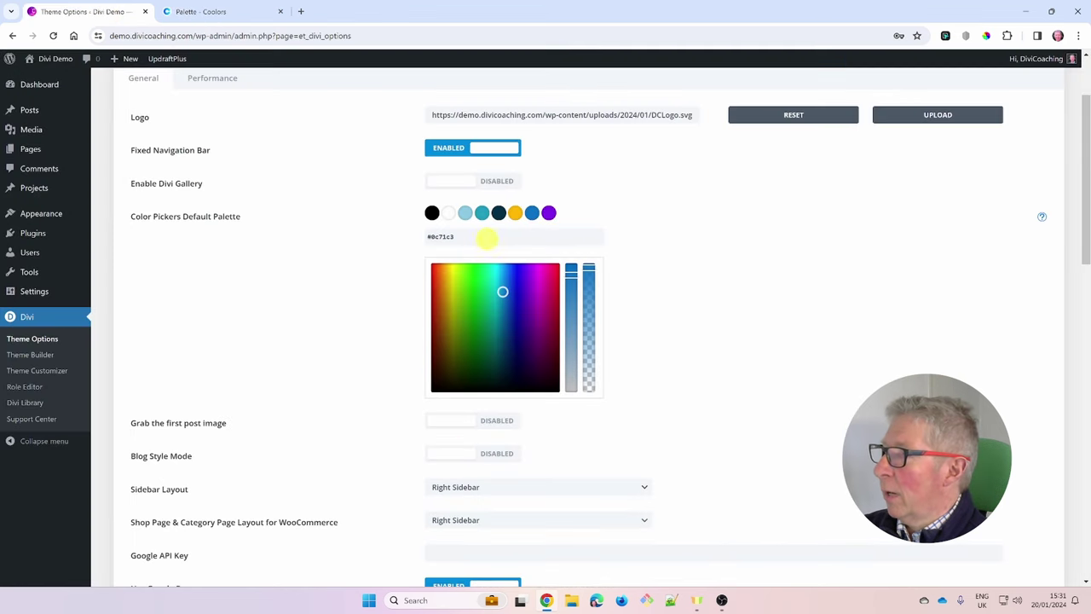
left_click_drag(456, 237, 433, 242)
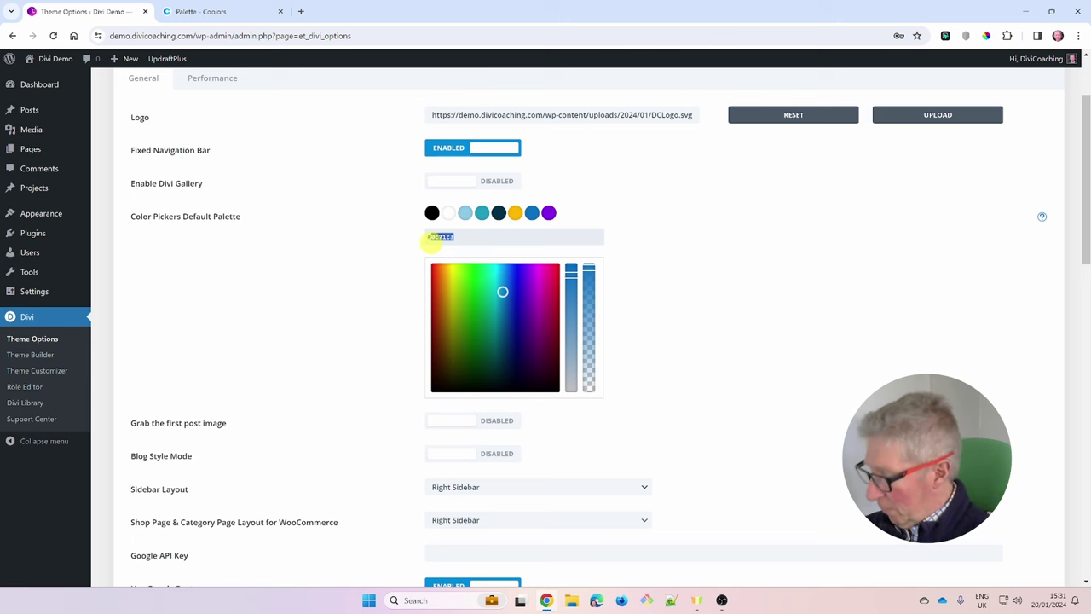
key("ctrl+v")
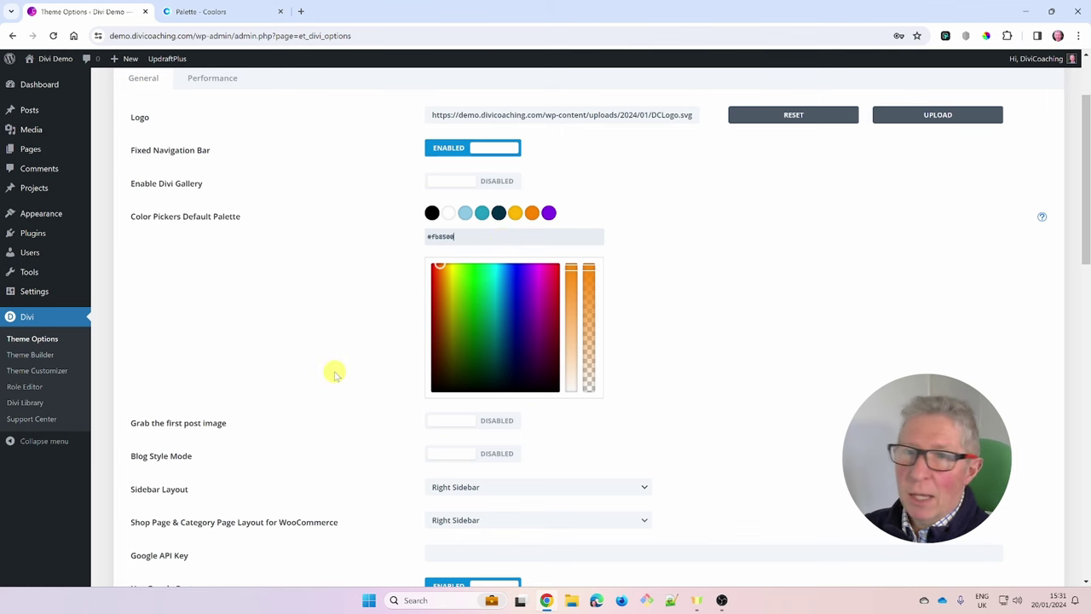
Disable the Enqueue Google Maps Script option in the general Divi Theme Options.
scroll(293, 375, "down", 3)
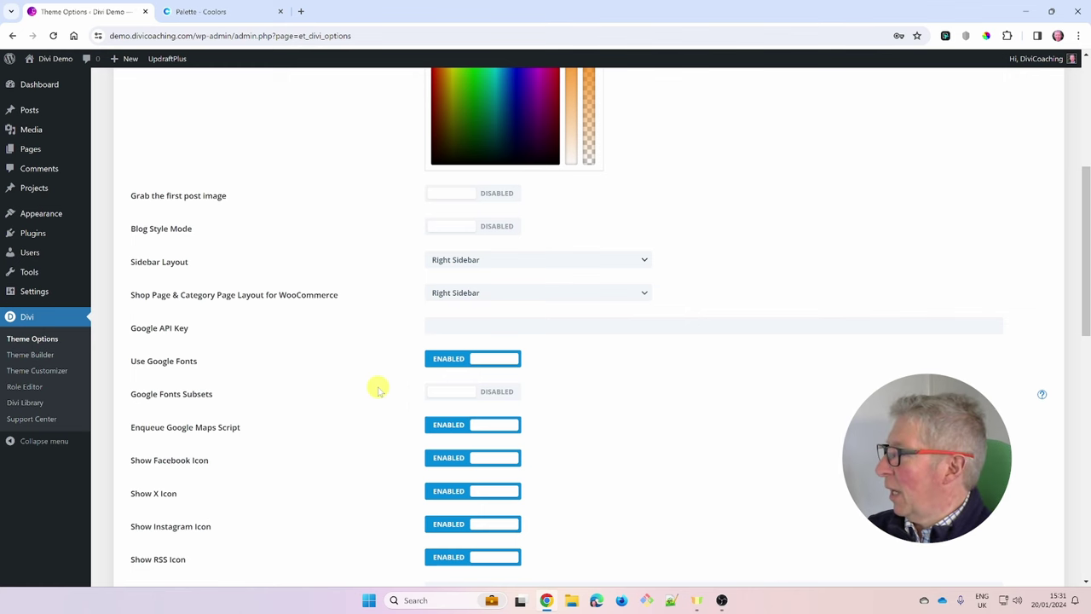
scroll(372, 372, "down", 2)
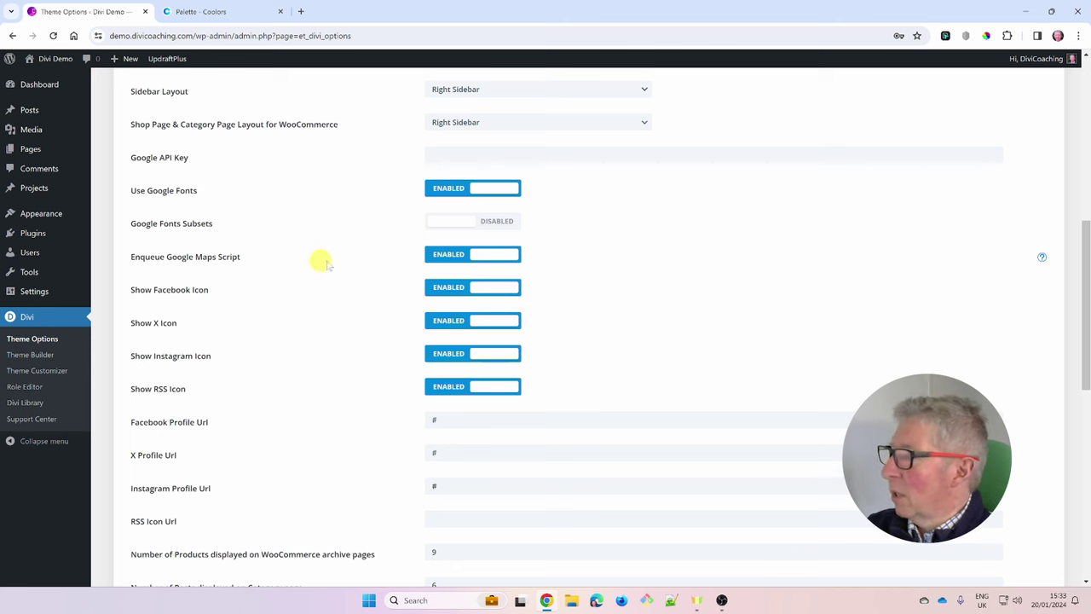
left_click(449, 256)
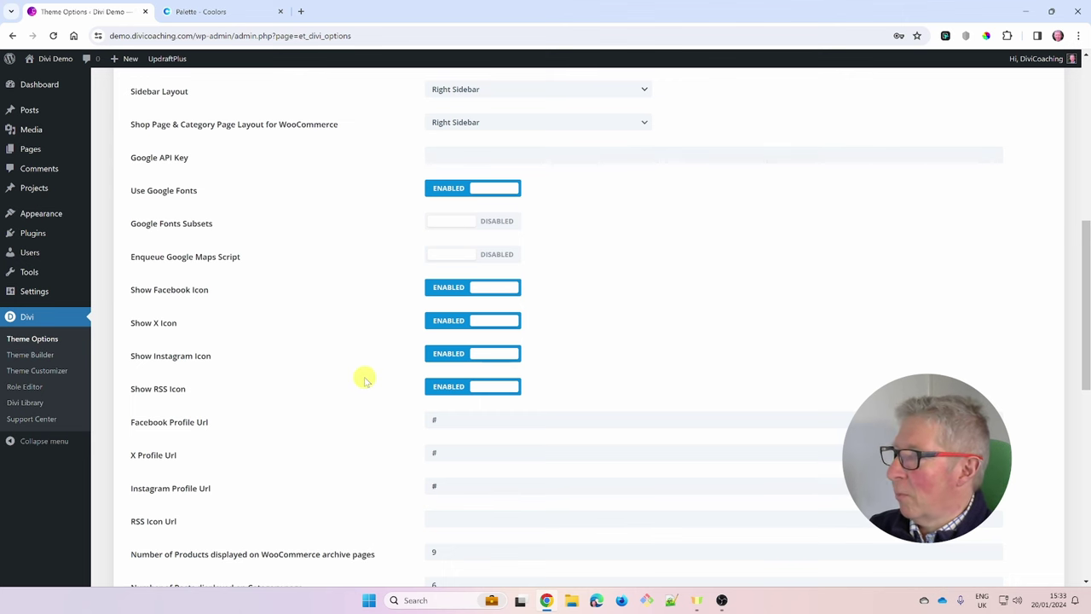
Review the remaining general options down to Custom CSS and save the Divi Theme Options changes.
scroll(364, 379, "down", 2)
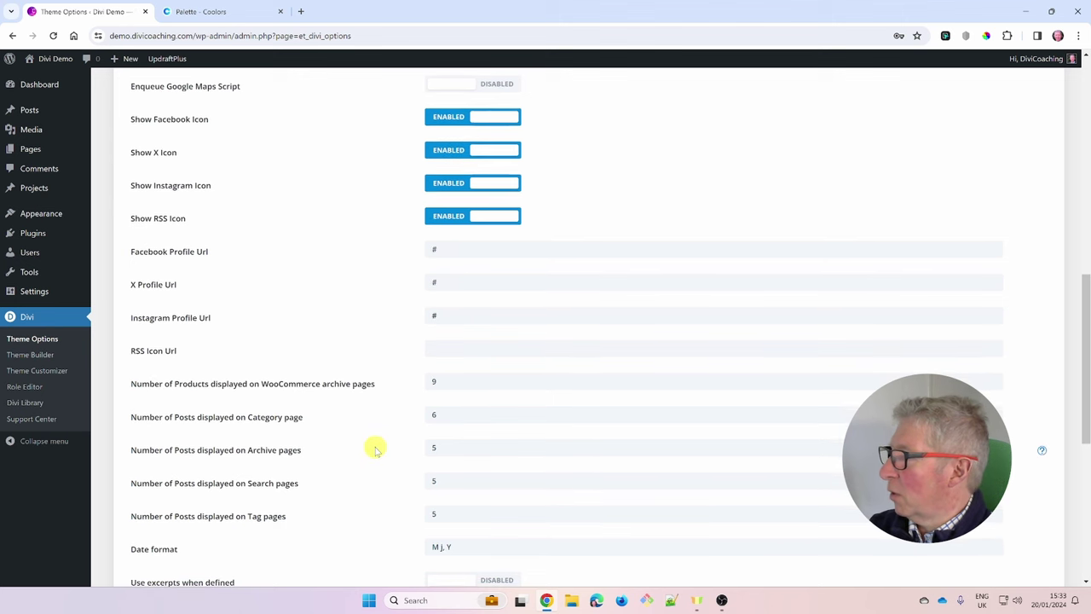
scroll(376, 449, "down", 3)
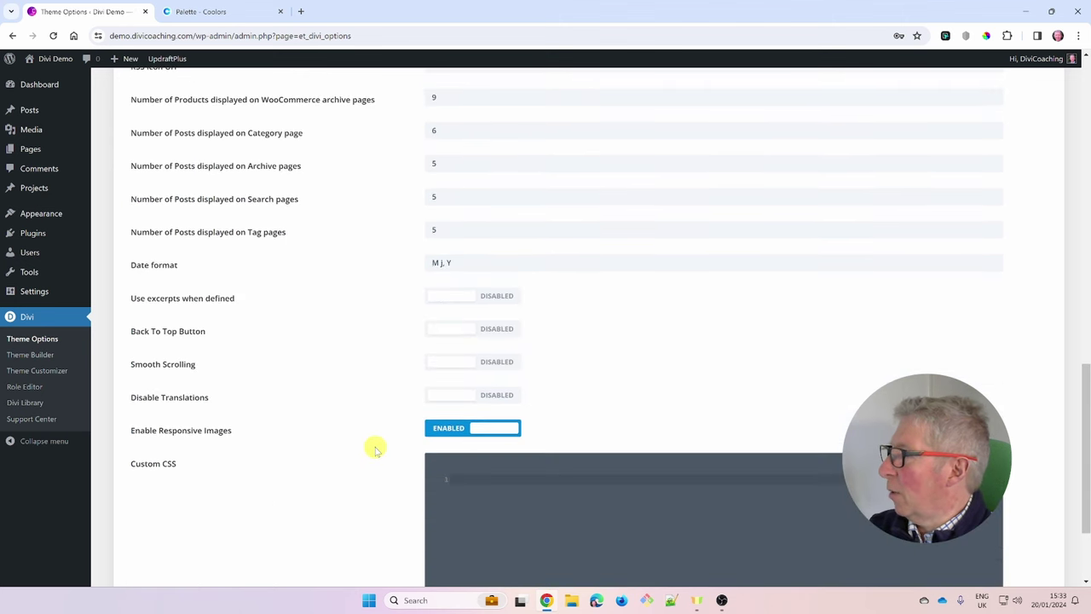
scroll(375, 448, "down", 2)
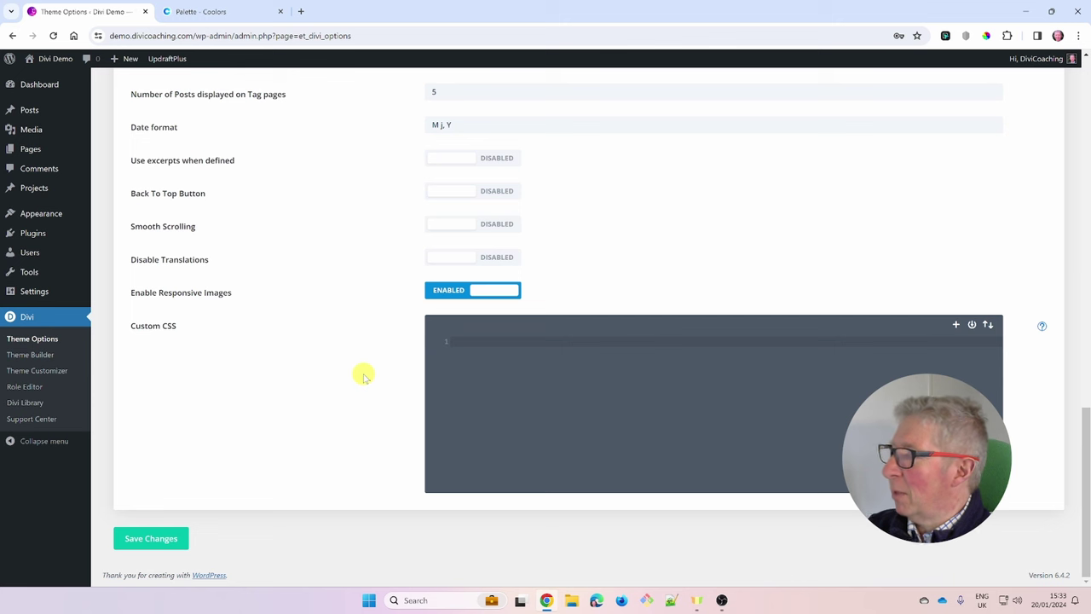
left_click(146, 539)
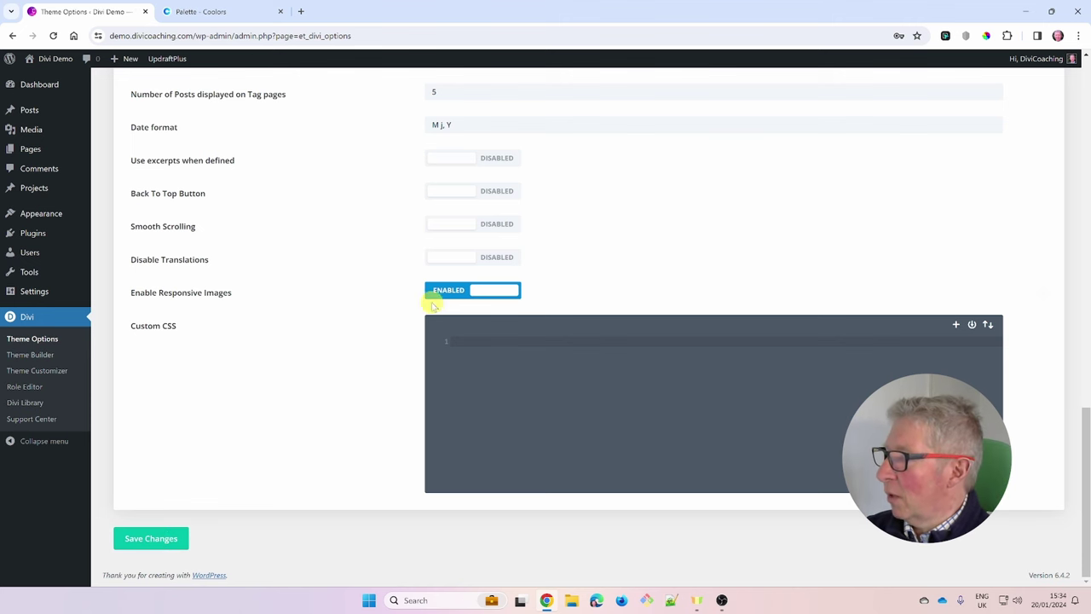
left_click(151, 539)
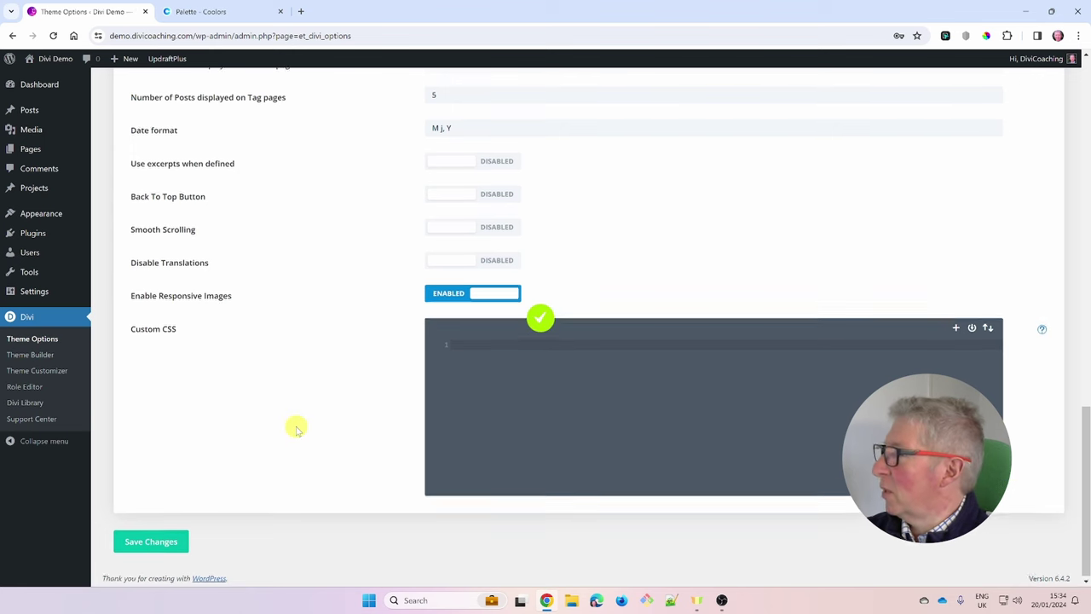
Review the performance settings in the general Divi Theme Options.
scroll(295, 430, "up", 7)
scroll(296, 431, "up", 5)
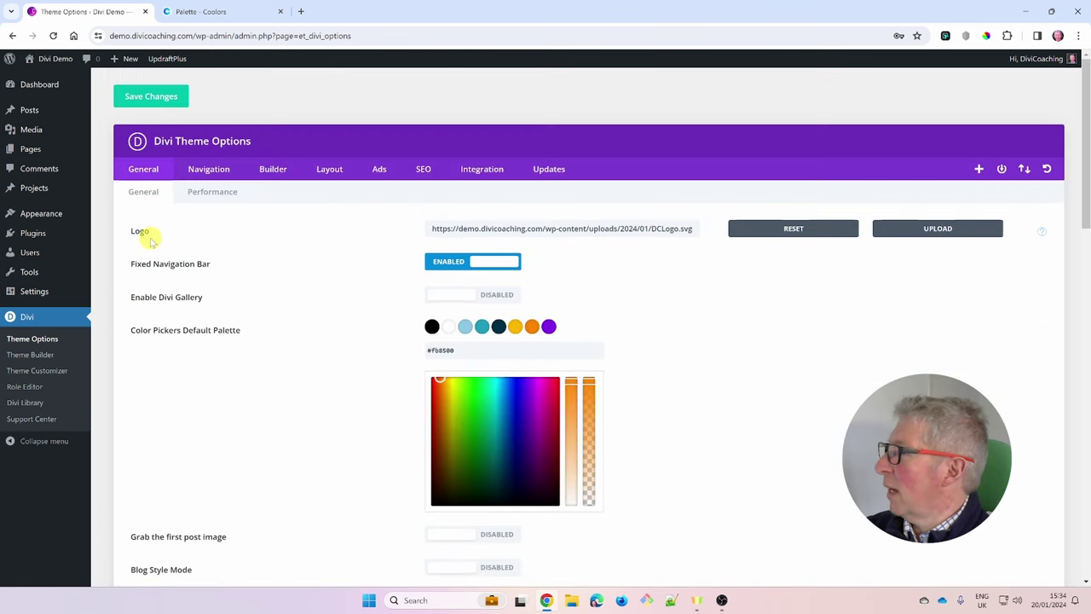
left_click(213, 196)
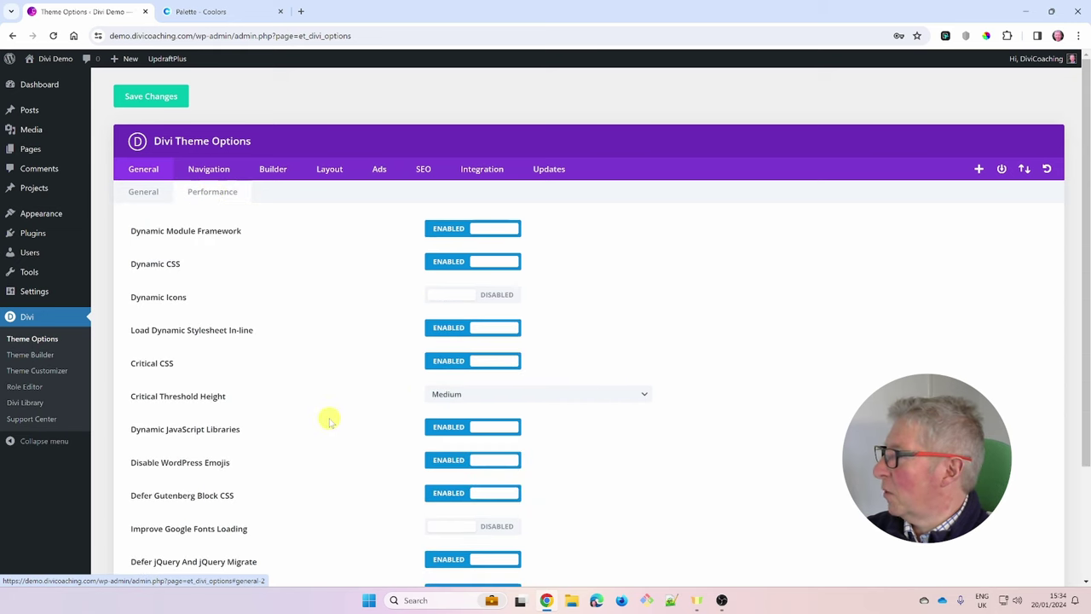
scroll(329, 418, "down", 1)
scroll(329, 419, "up", 1)
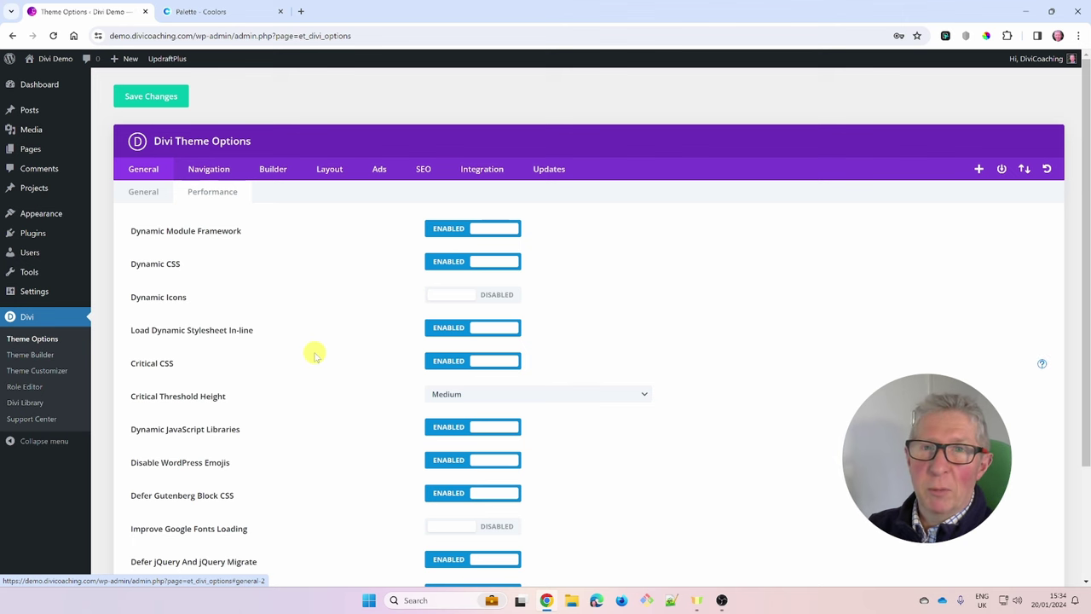
scroll(338, 423, "down", 1)
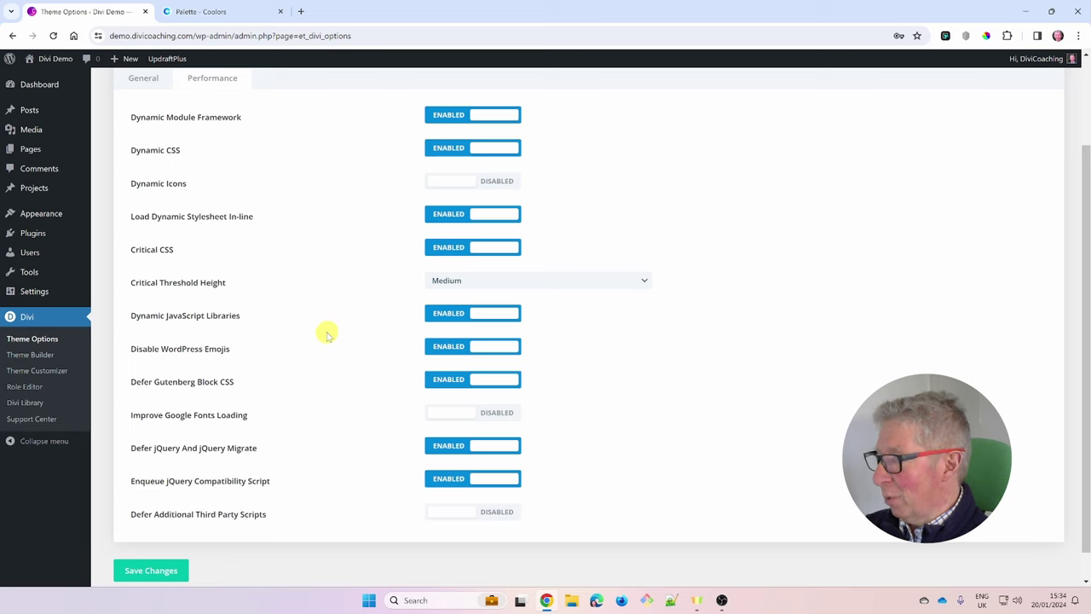
scroll(328, 384, "up", 2)
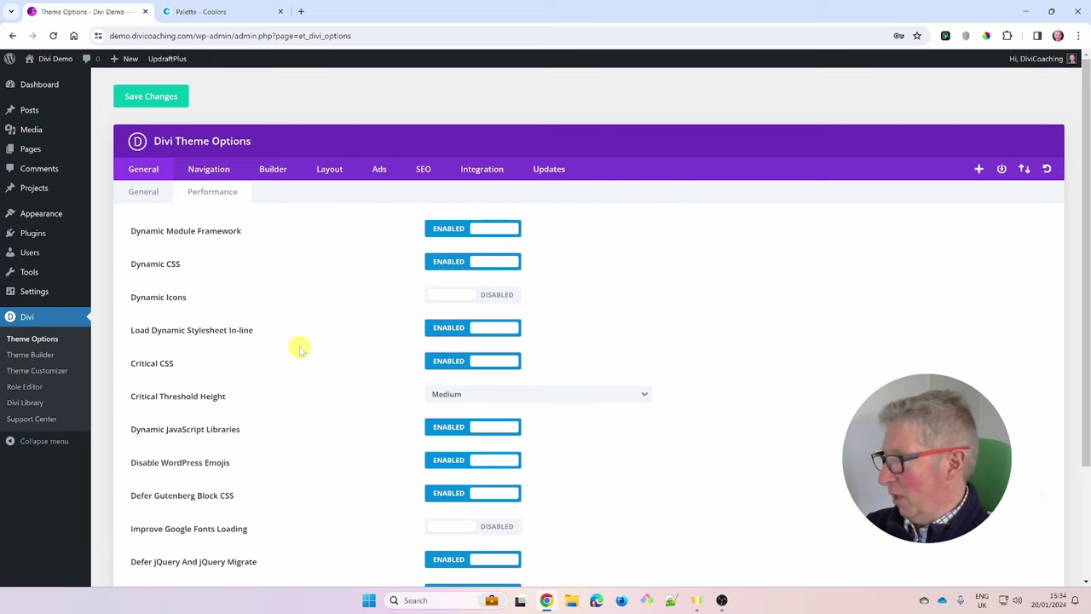
Check the navigation page options and disable the Divi Builder for the Projects post type.
left_click(209, 170)
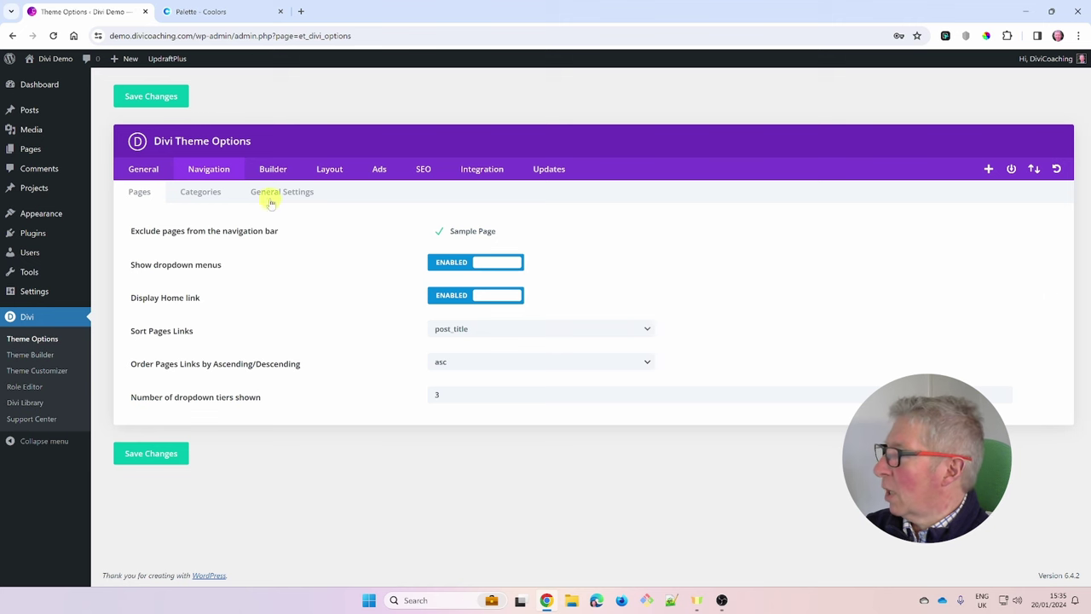
left_click(275, 171)
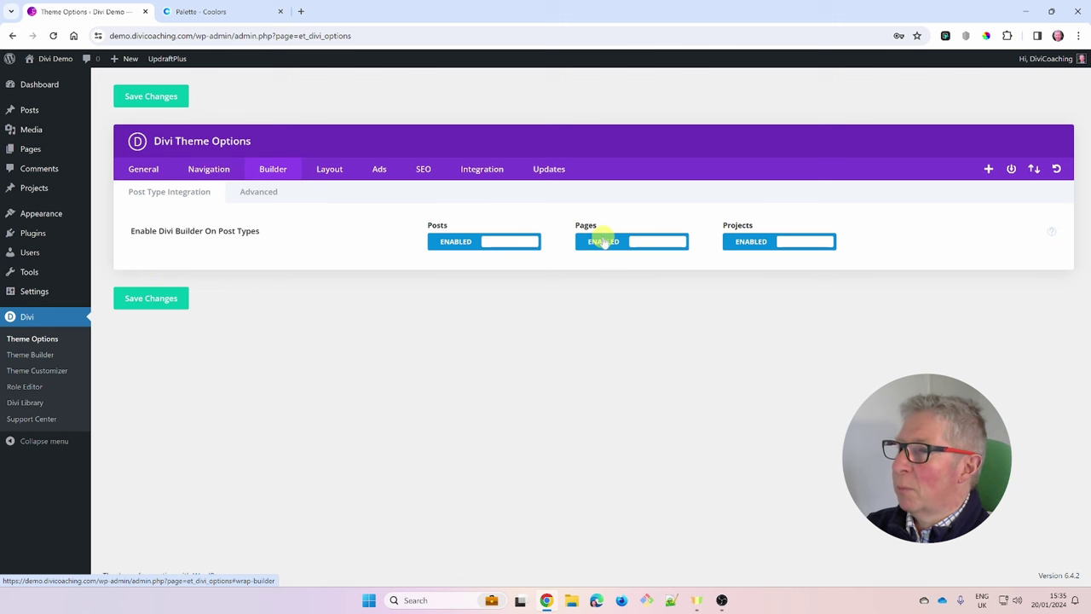
left_click(748, 247)
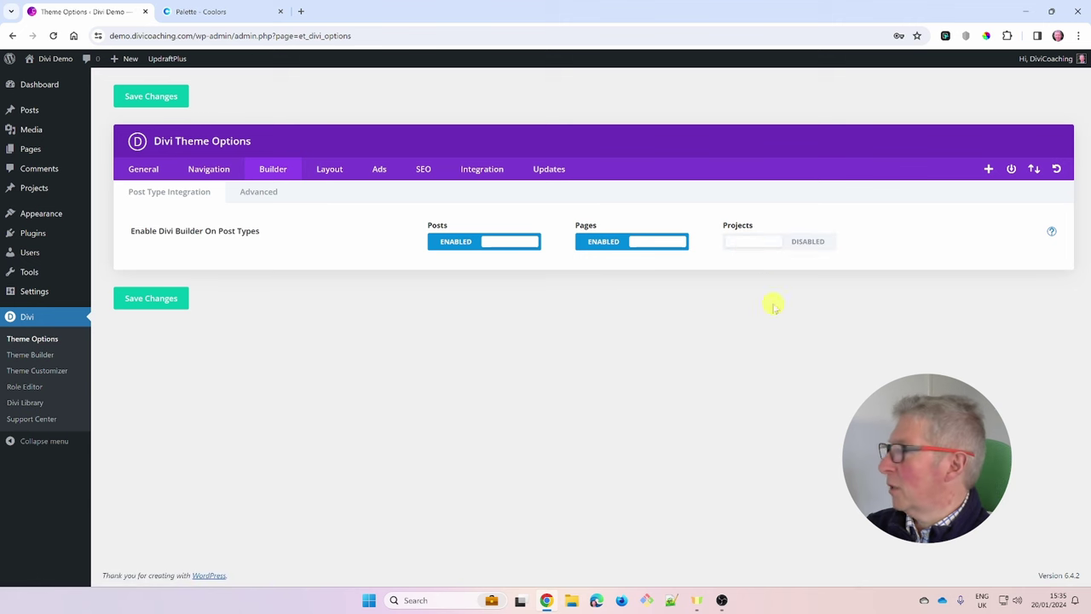
mouse_move(34, 189)
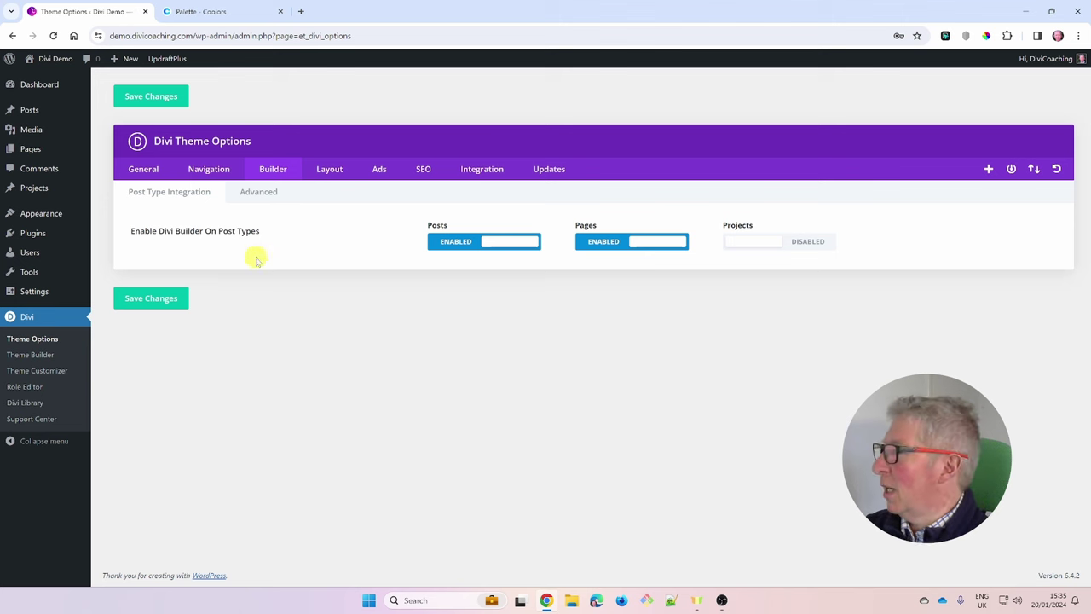
Hide the author in the post info section of the single post layout and show it again.
left_click(331, 170)
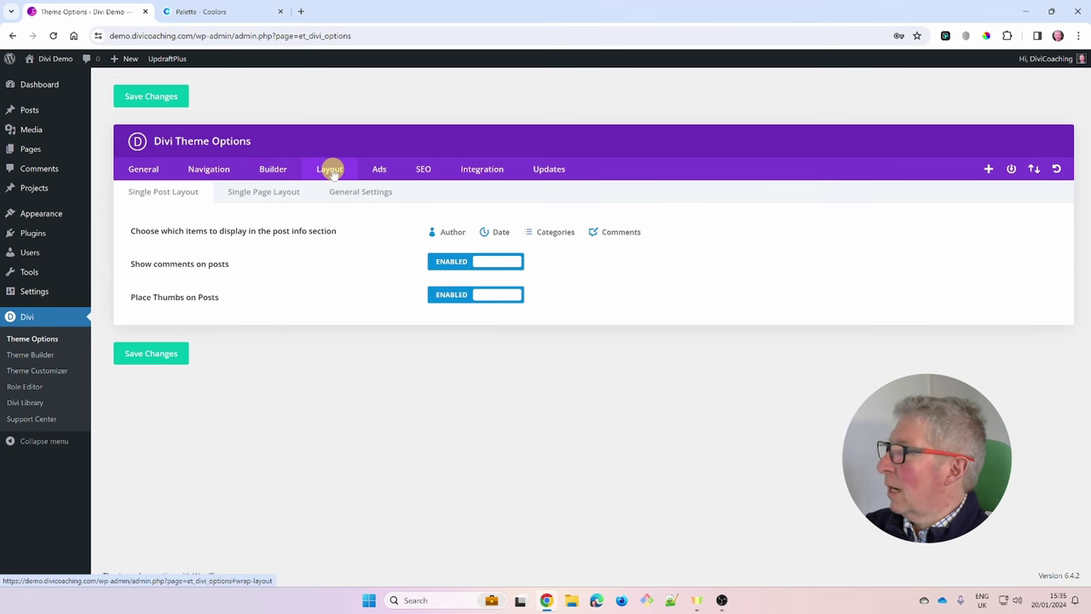
left_click(453, 233)
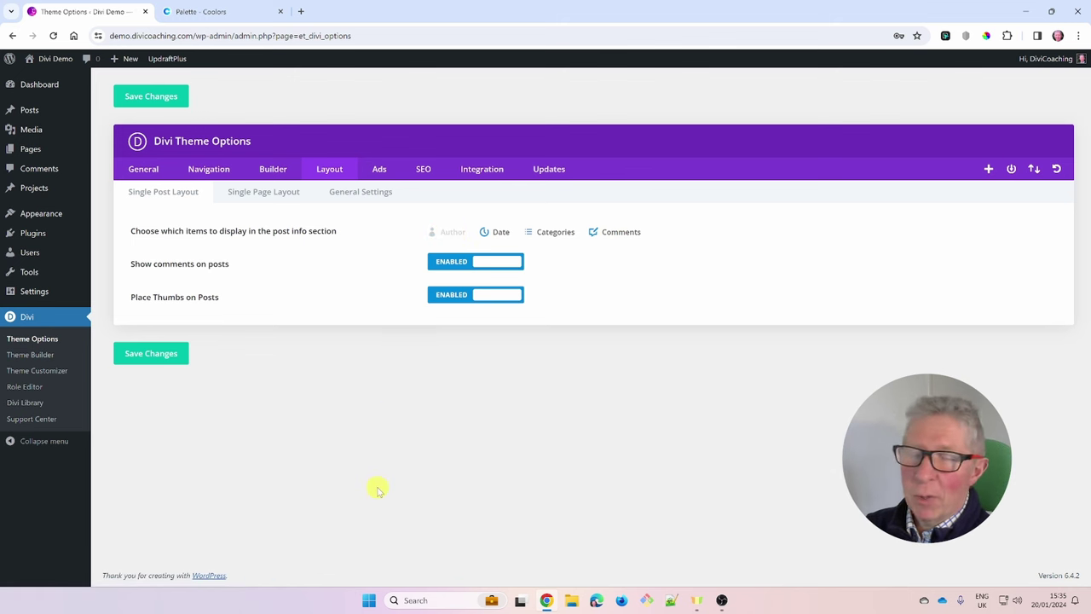
left_click(451, 233)
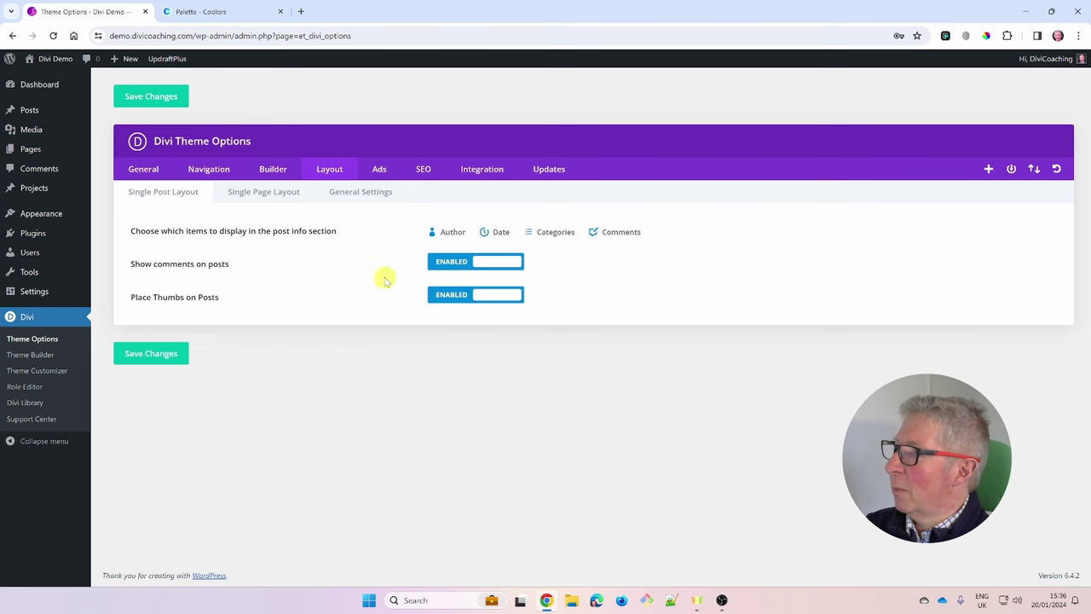
Check the single page and general layout settings and save the Divi Theme Options changes.
left_click(254, 195)
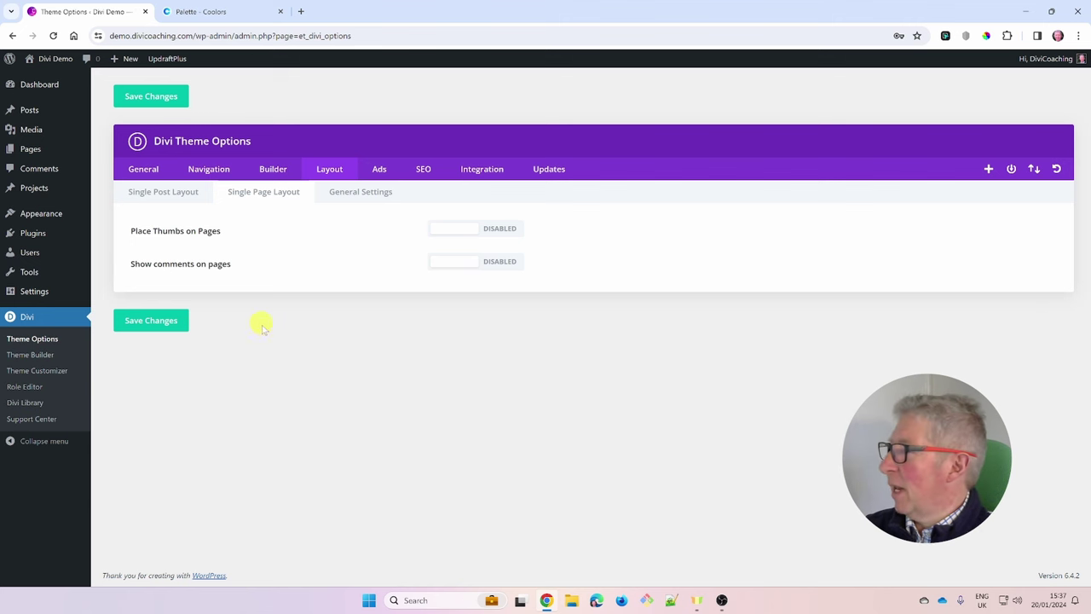
left_click(350, 197)
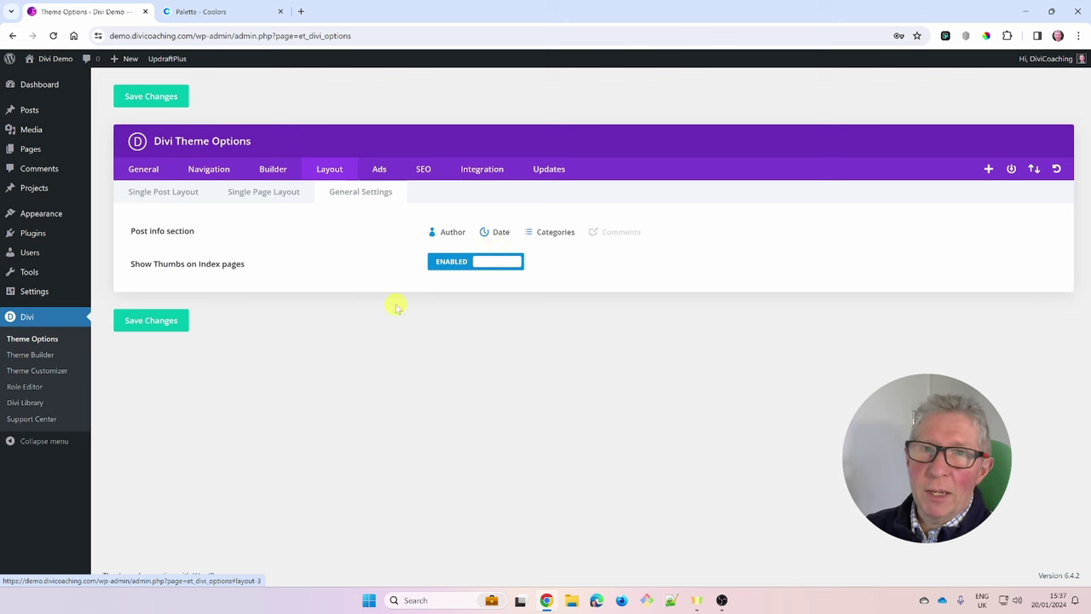
left_click(153, 321)
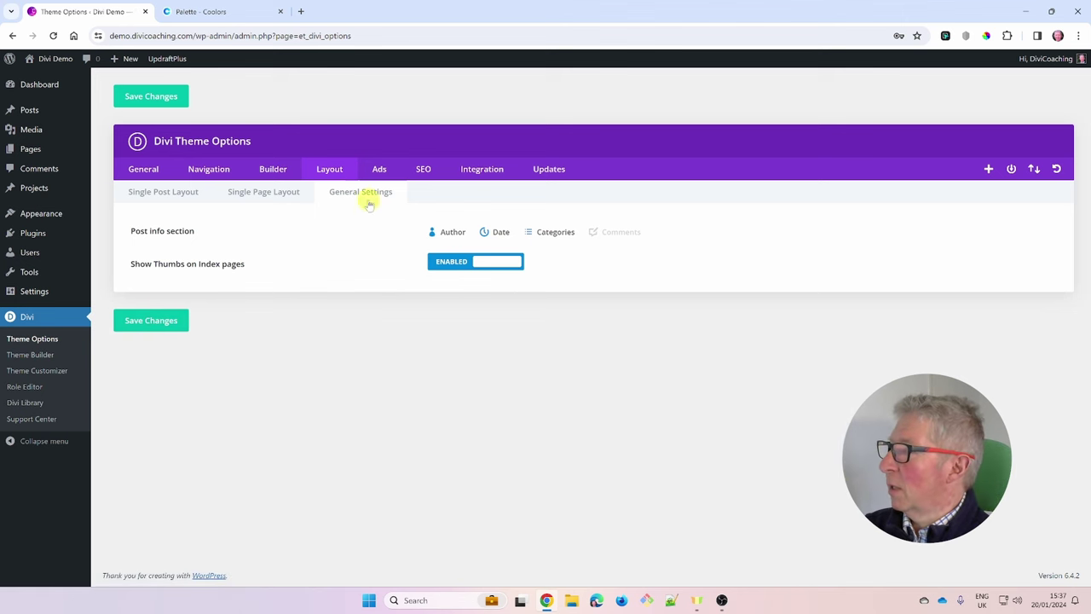
Review the advertisement banner options and the homepage SEO options in the Divi Theme Options.
left_click(379, 171)
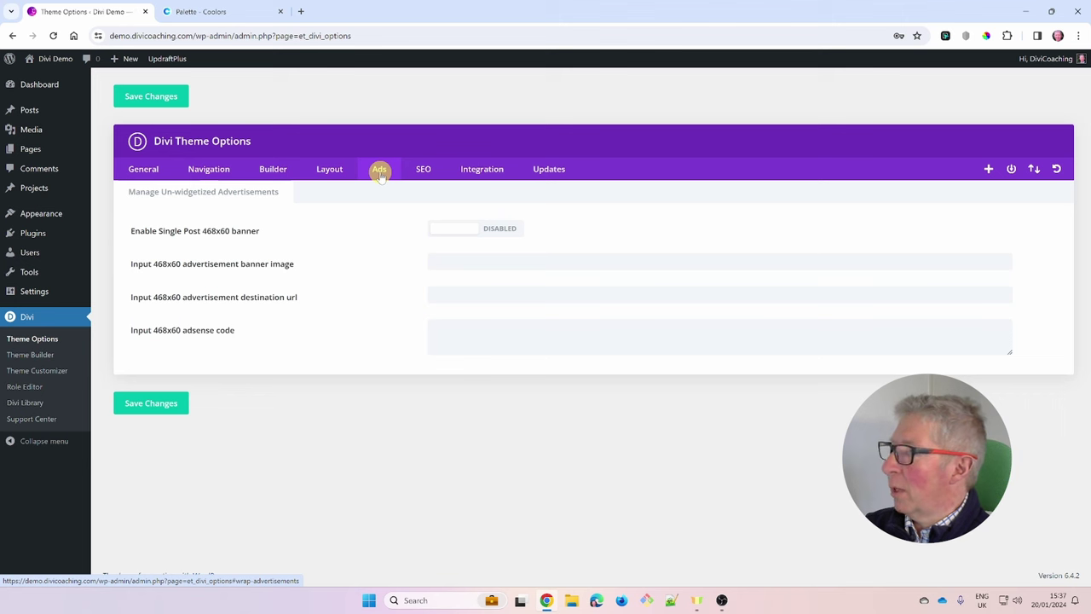
left_click(423, 170)
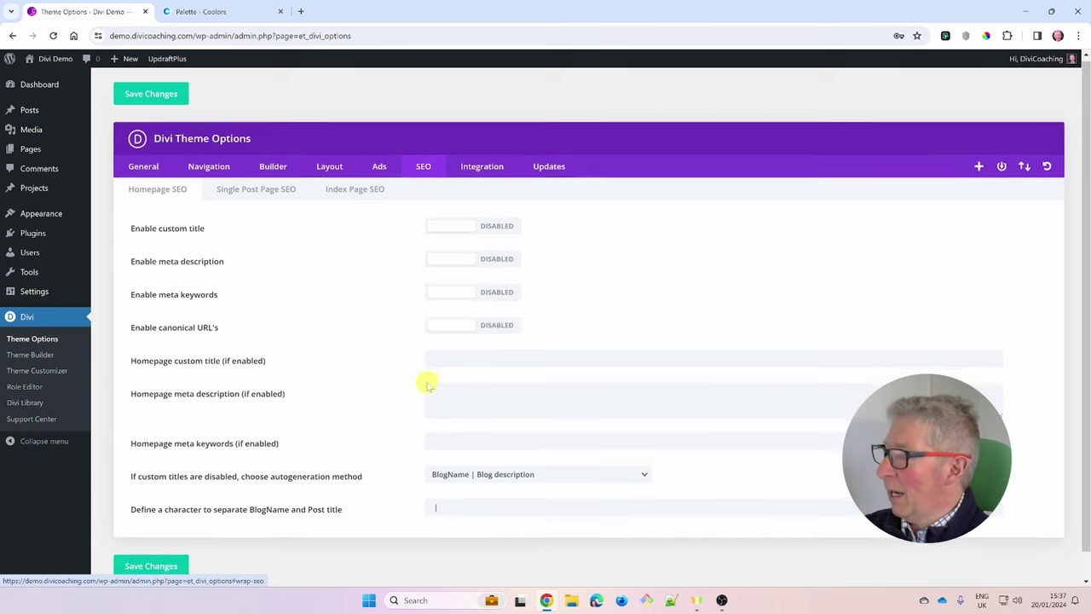
scroll(426, 385, "down", 1)
scroll(428, 386, "up", 1)
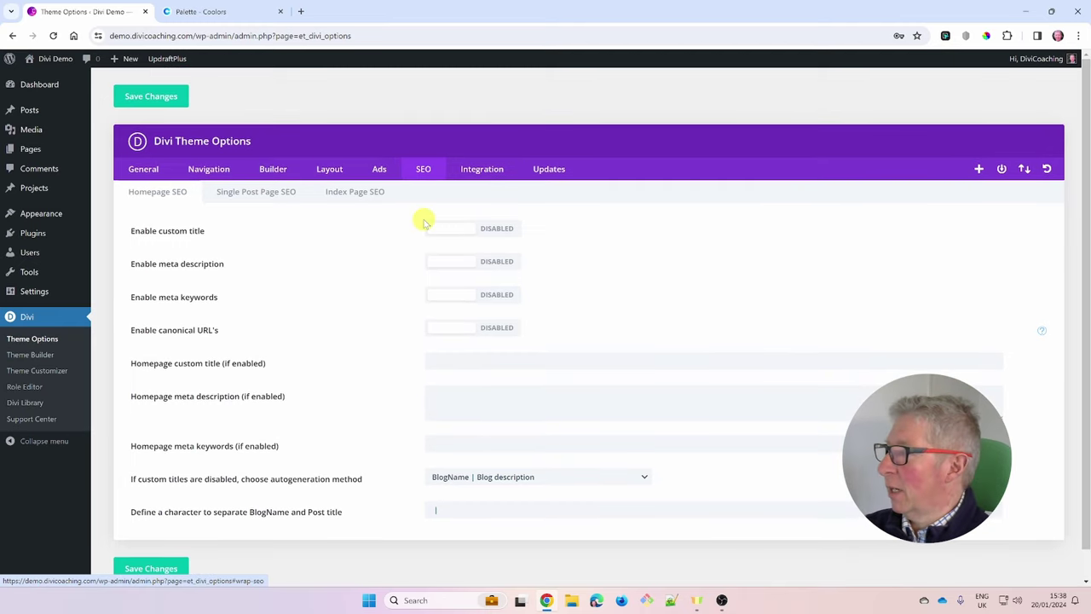
Examine the code integration settings for head, body and posts, and the username and API key fields for Divi updates.
left_click(493, 171)
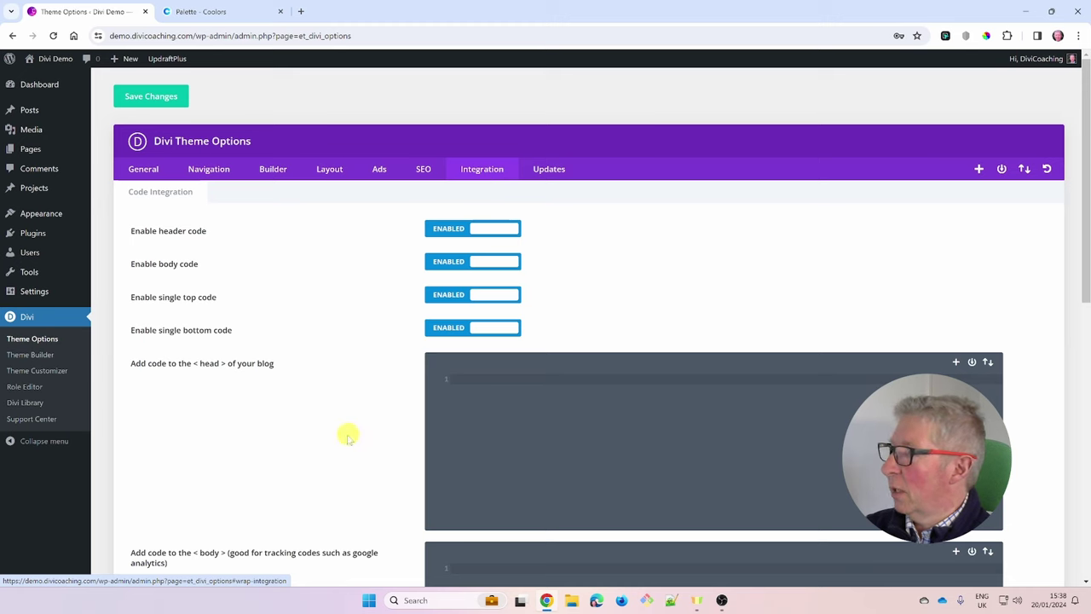
scroll(346, 437, "down", 2)
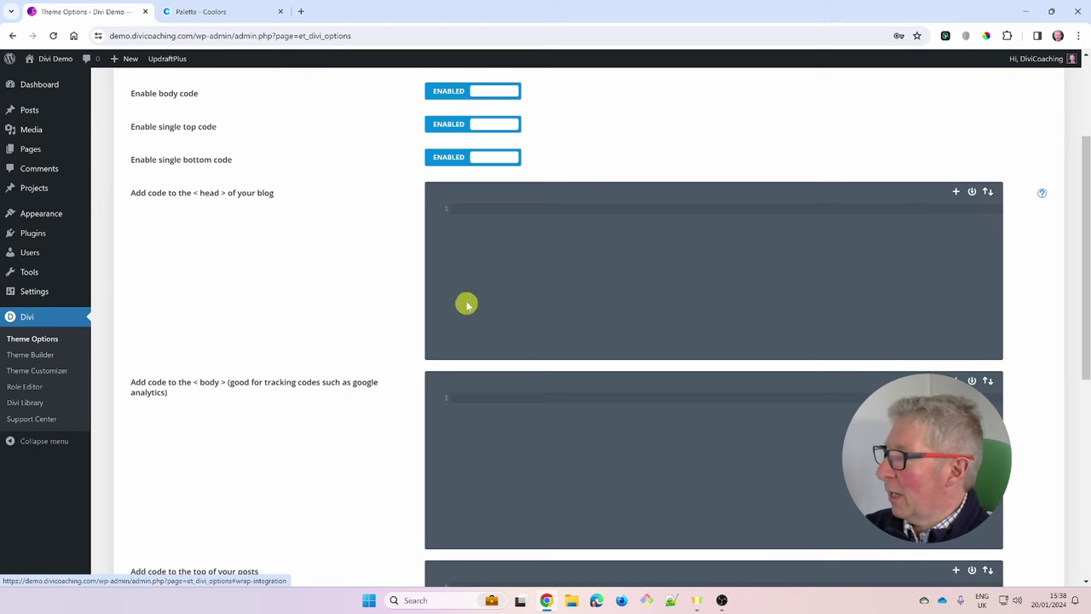
scroll(409, 468, "down", 2)
scroll(412, 468, "up", 3)
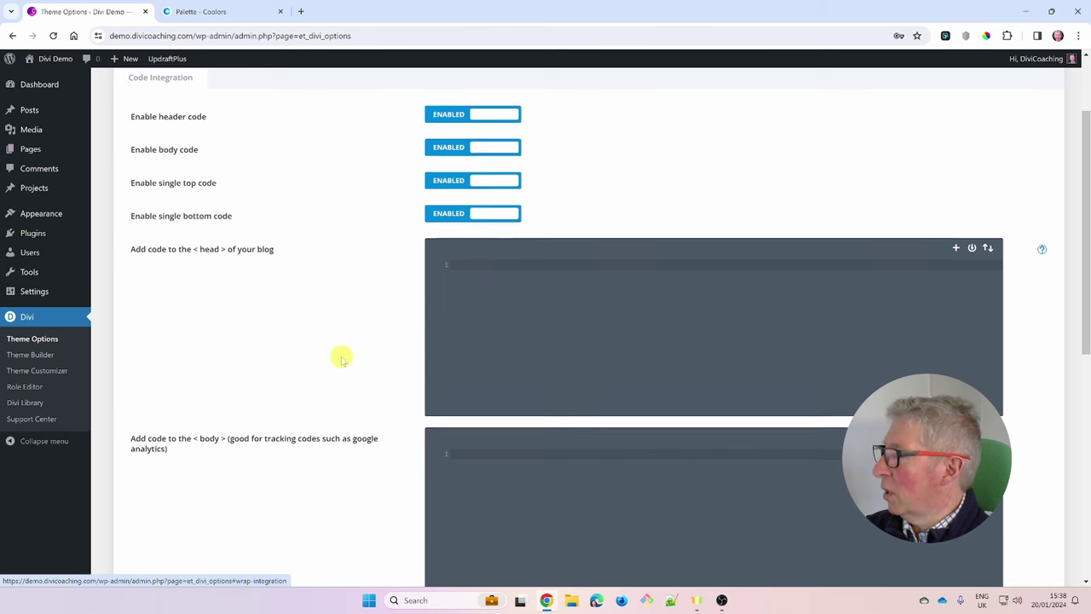
scroll(341, 356, "down", 1)
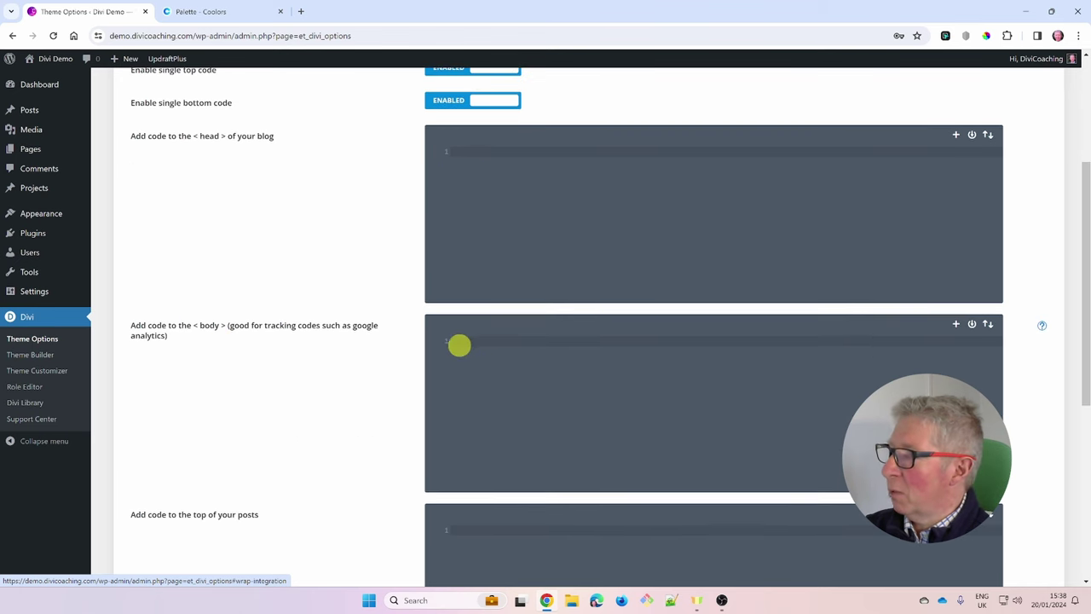
scroll(283, 386, "down", 2)
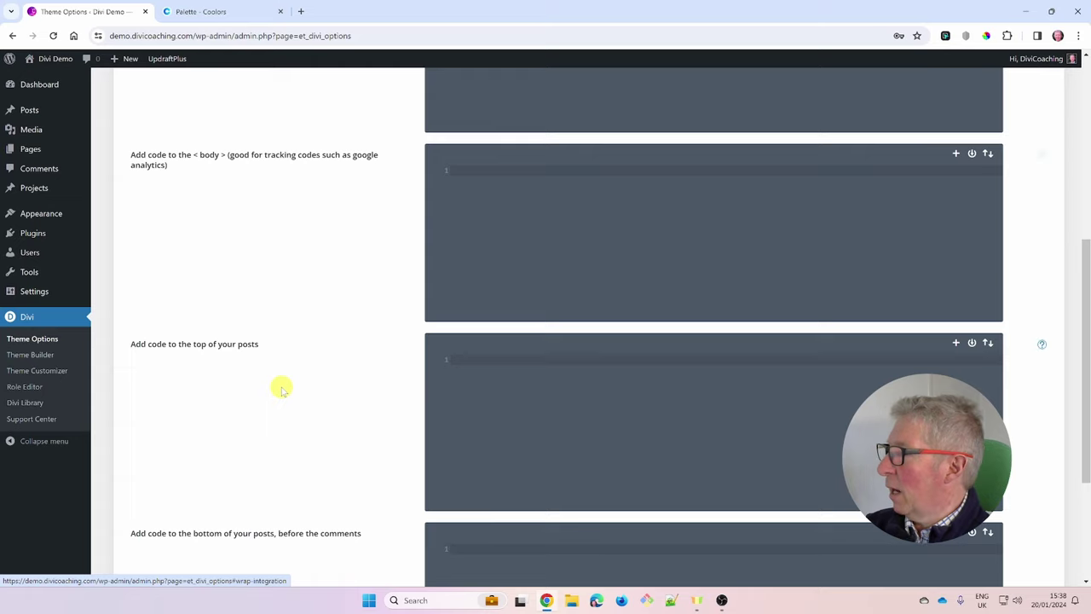
scroll(281, 386, "down", 2)
scroll(565, 363, "up", 3)
scroll(565, 352, "up", 5)
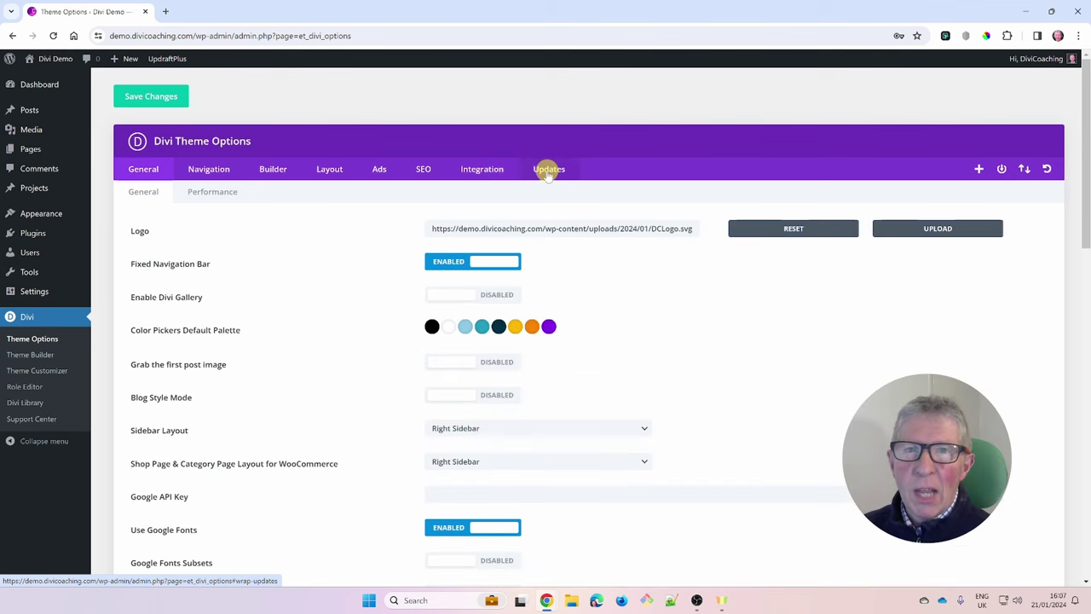
left_click(548, 170)
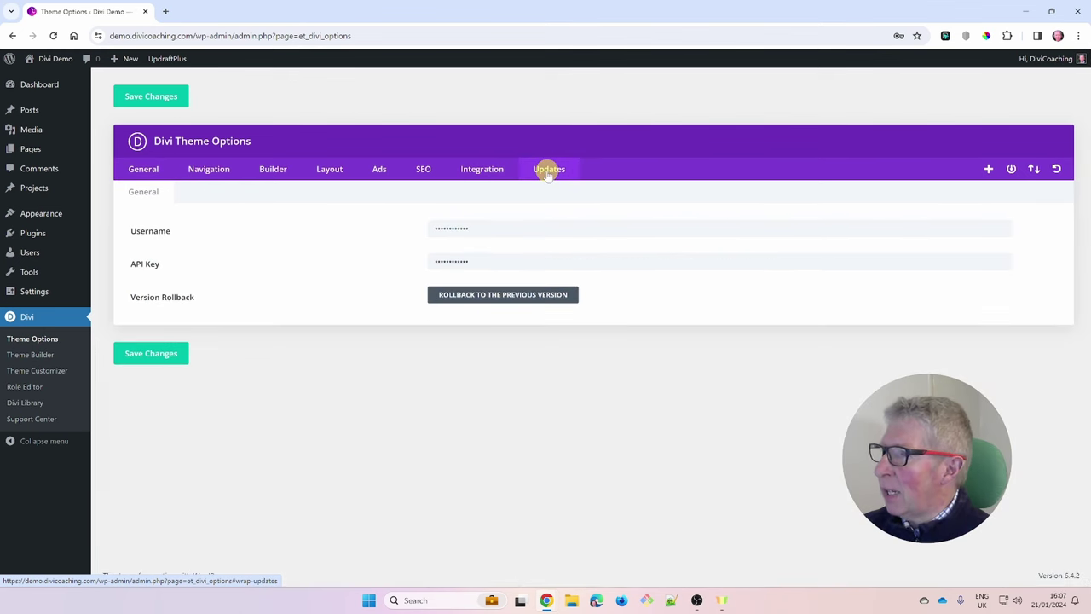
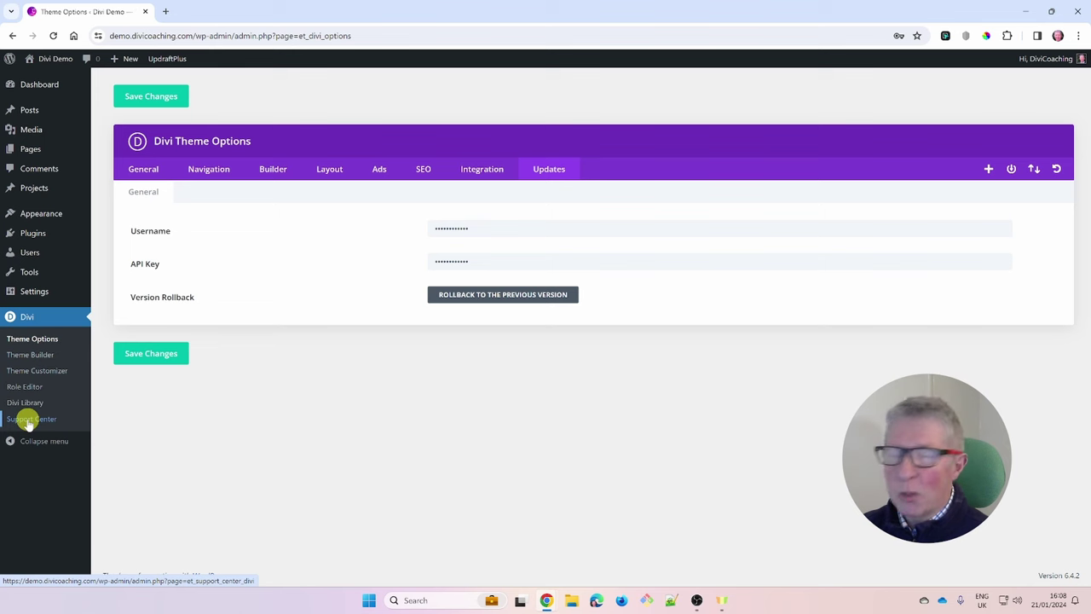
Show and examine the full system status report in the Divi Support Center.
left_click(30, 421)
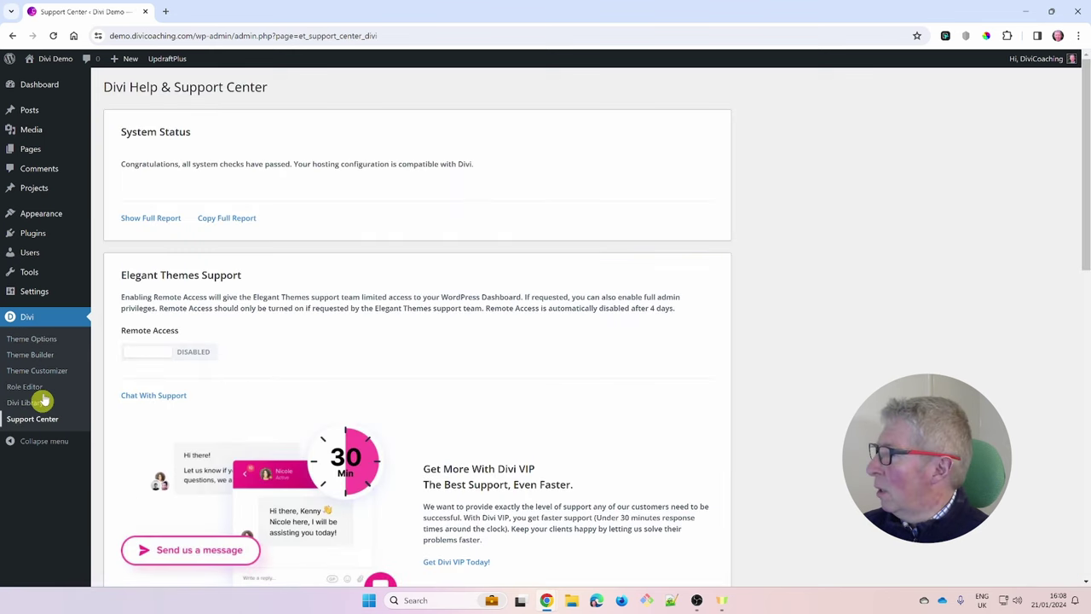
mouse_move(47, 156)
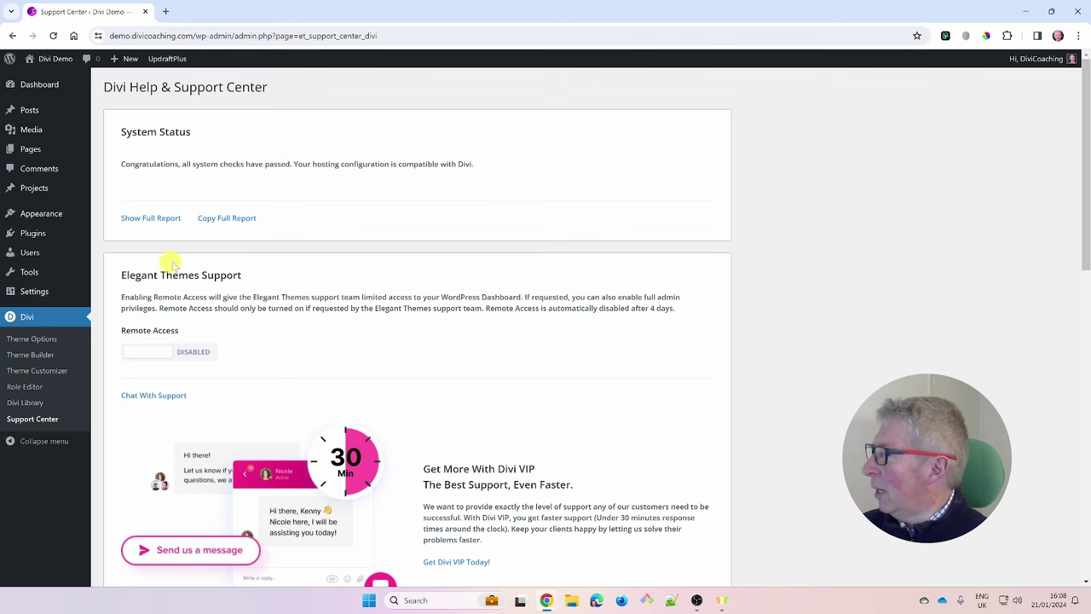
left_click(147, 218)
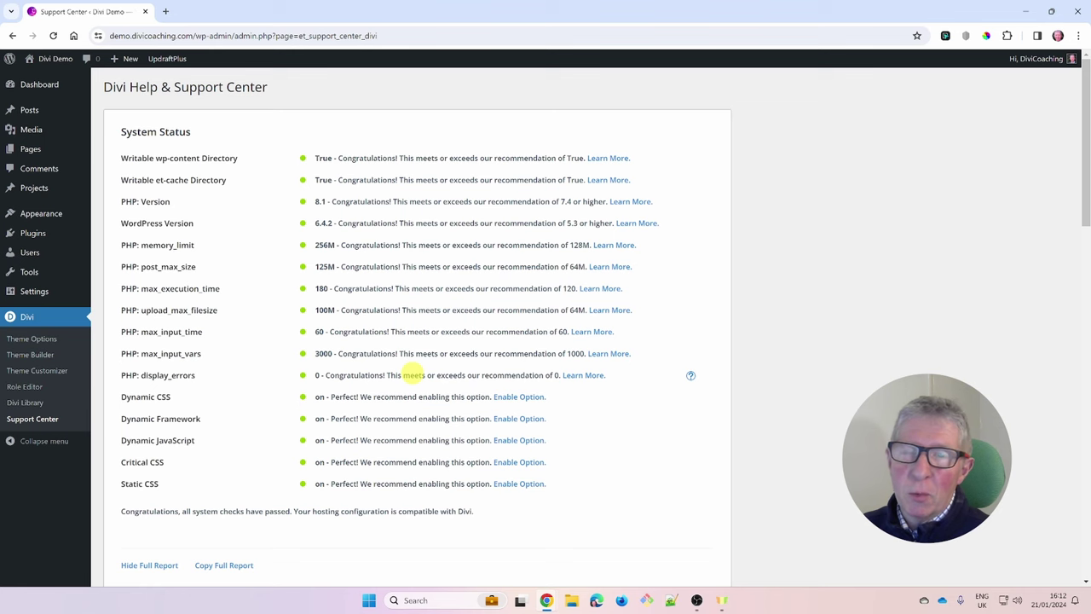
scroll(269, 398, "down", 2)
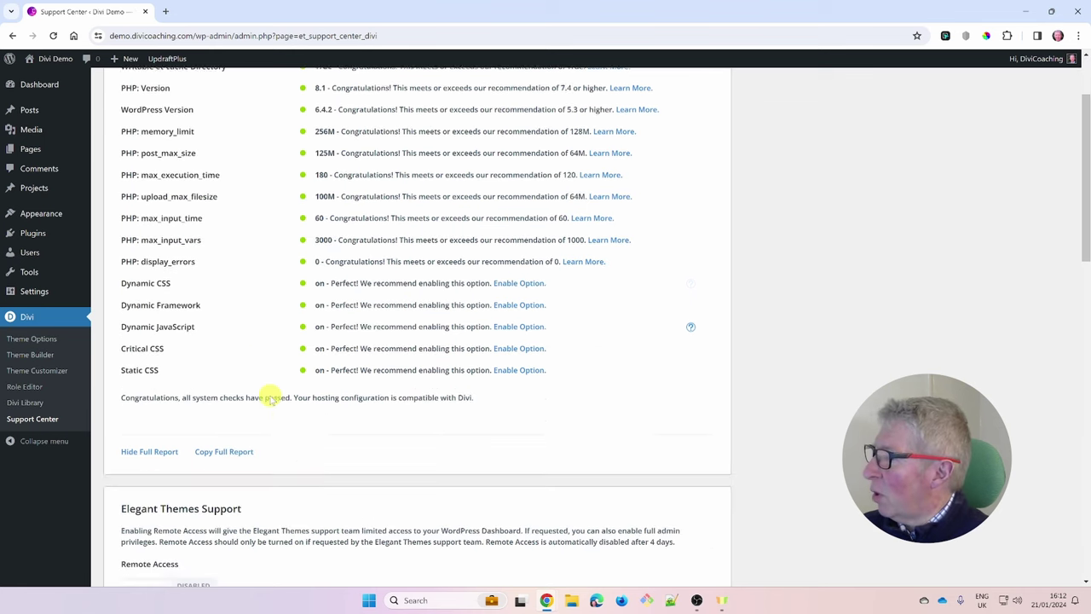
Review the Elegant Themes support, documentation, Safe Mode and Logs sections of the Divi Support Center.
scroll(269, 399, "down", 5)
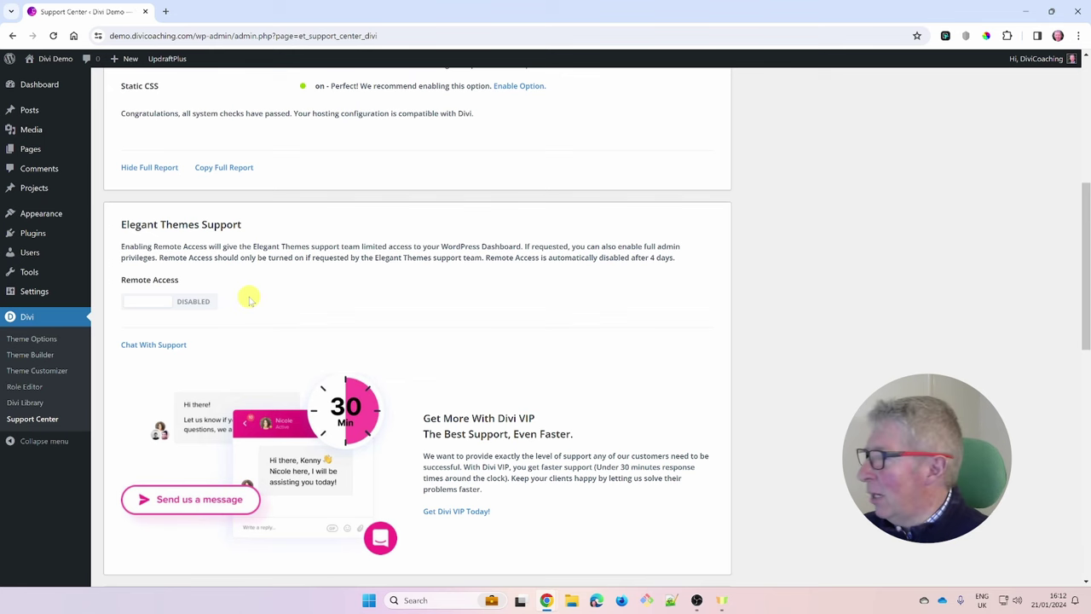
scroll(251, 317, "down", 1)
scroll(251, 317, "down", 2)
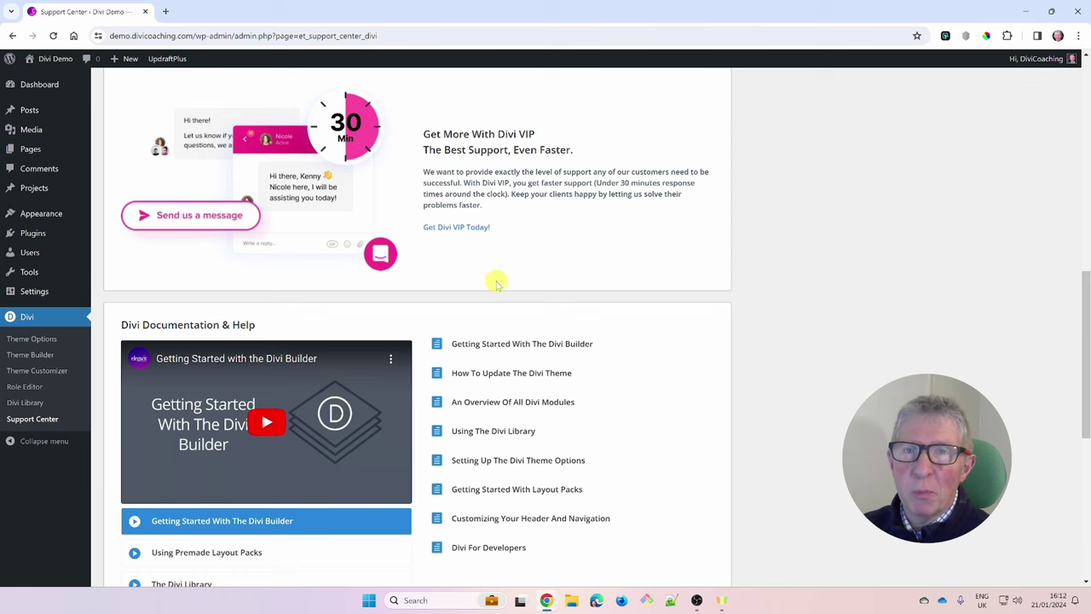
scroll(420, 262, "down", 2)
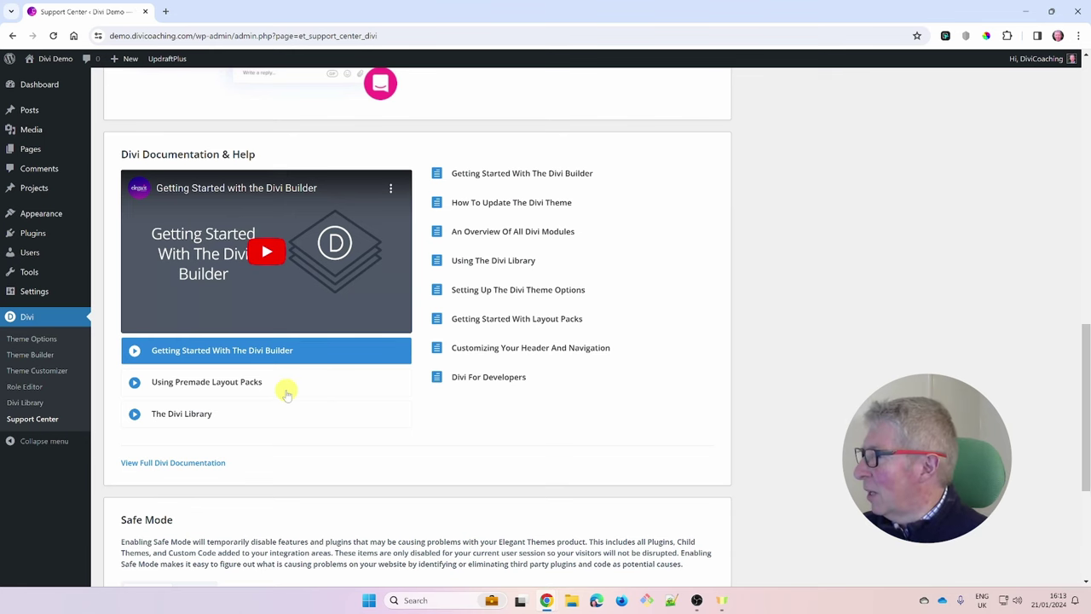
scroll(285, 385, "down", 3)
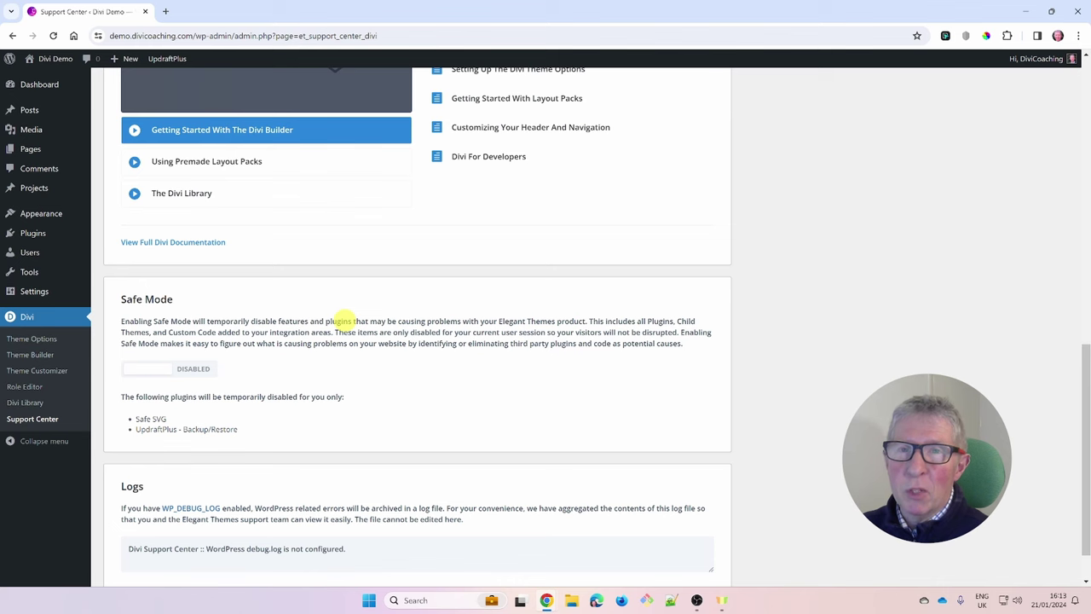
scroll(299, 406, "down", 2)
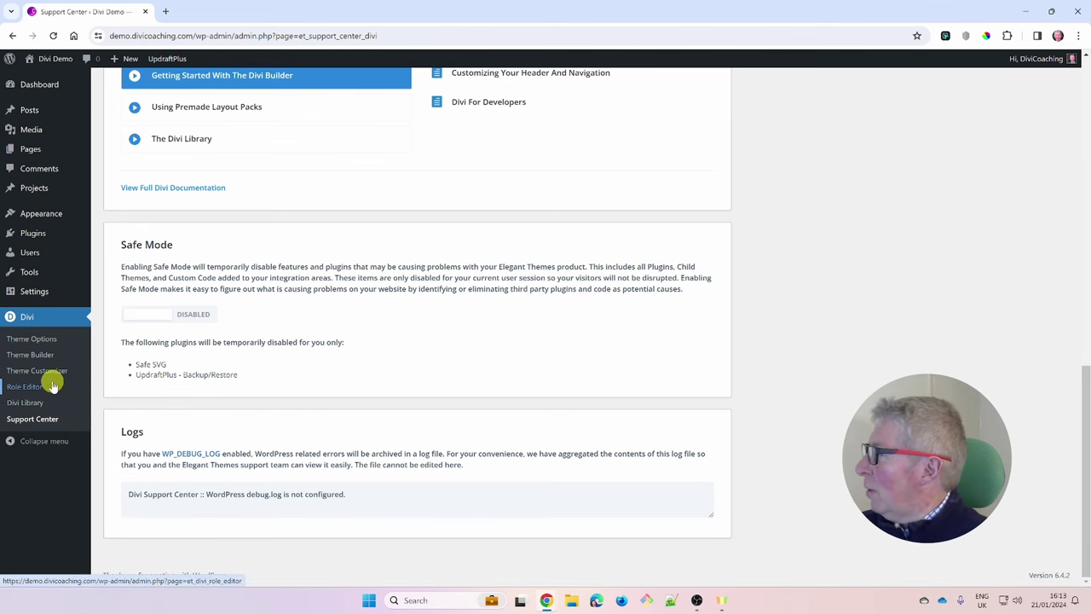
Leave the Divi Support Center and open the list of installed plugins.
scroll(48, 383, "up", 10)
scroll(255, 398, "up", 1)
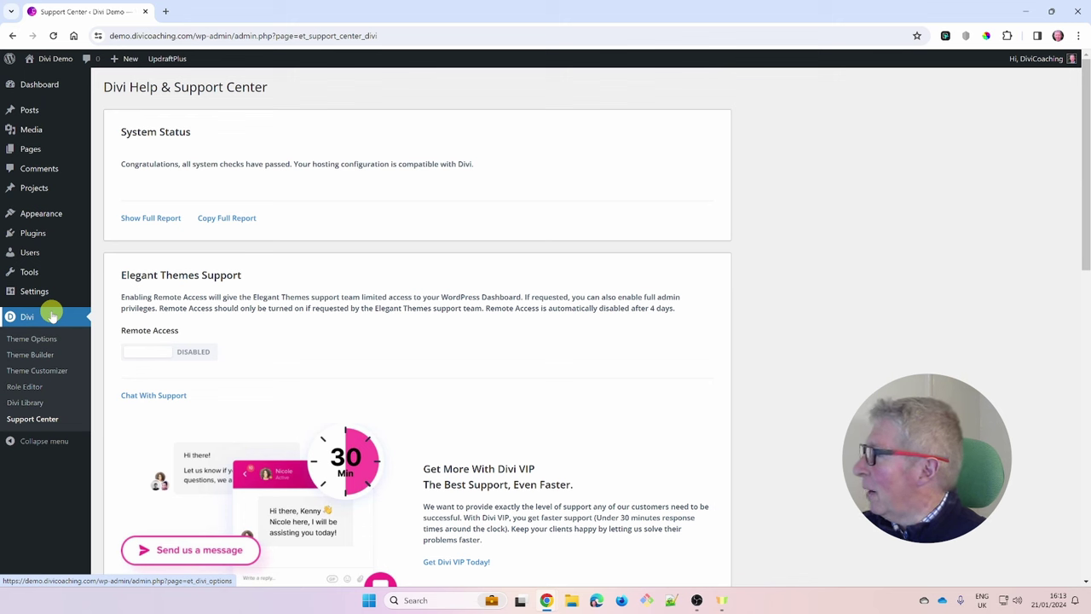
left_click(34, 240)
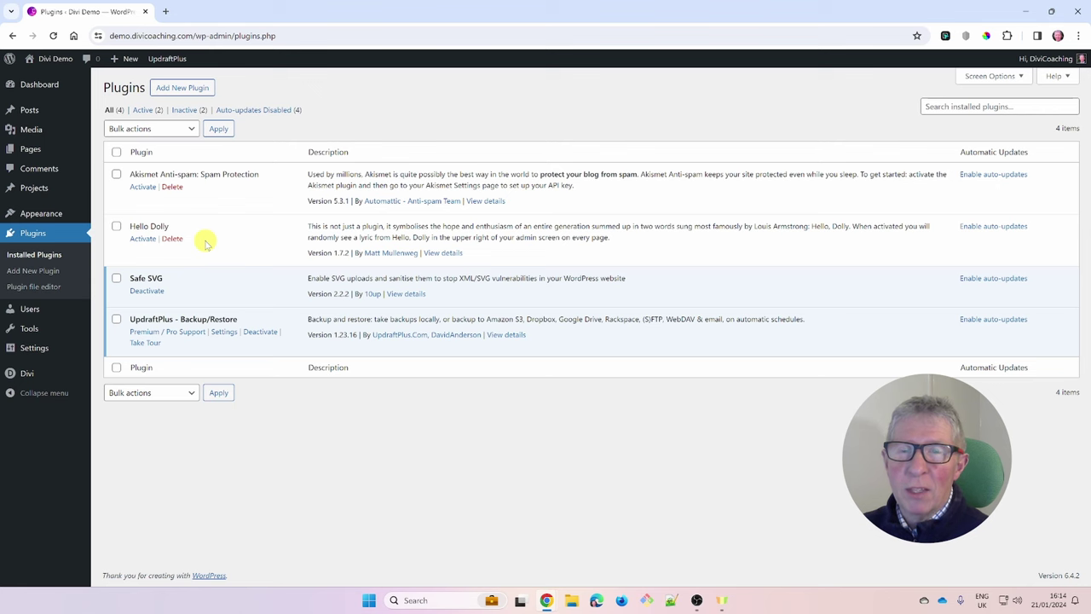
Activate the Hello Dolly plugin to try it out and deactivate it again.
left_click(143, 240)
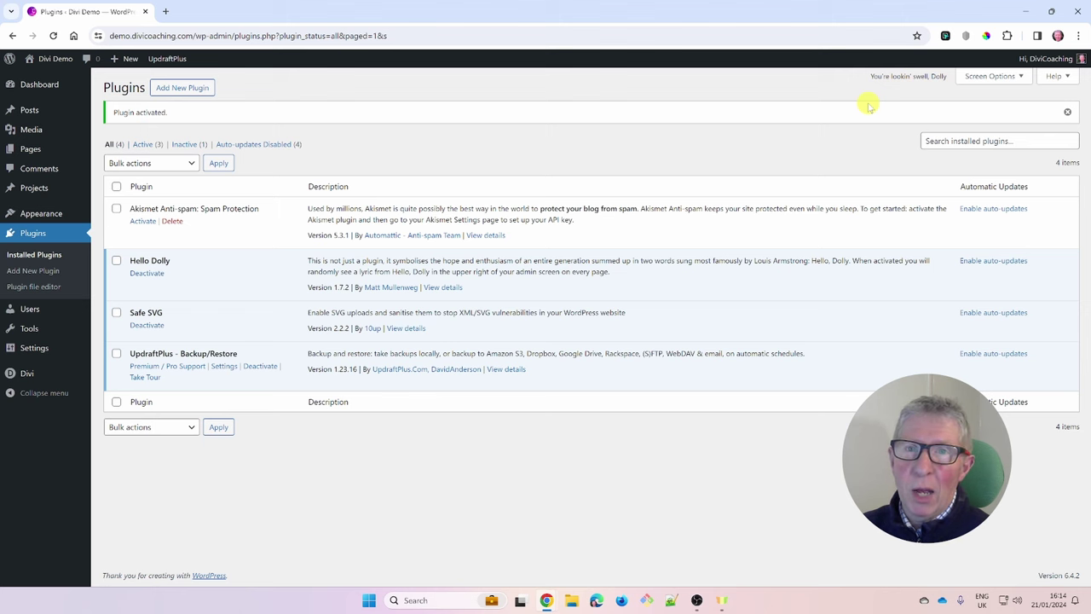
left_click(147, 272)
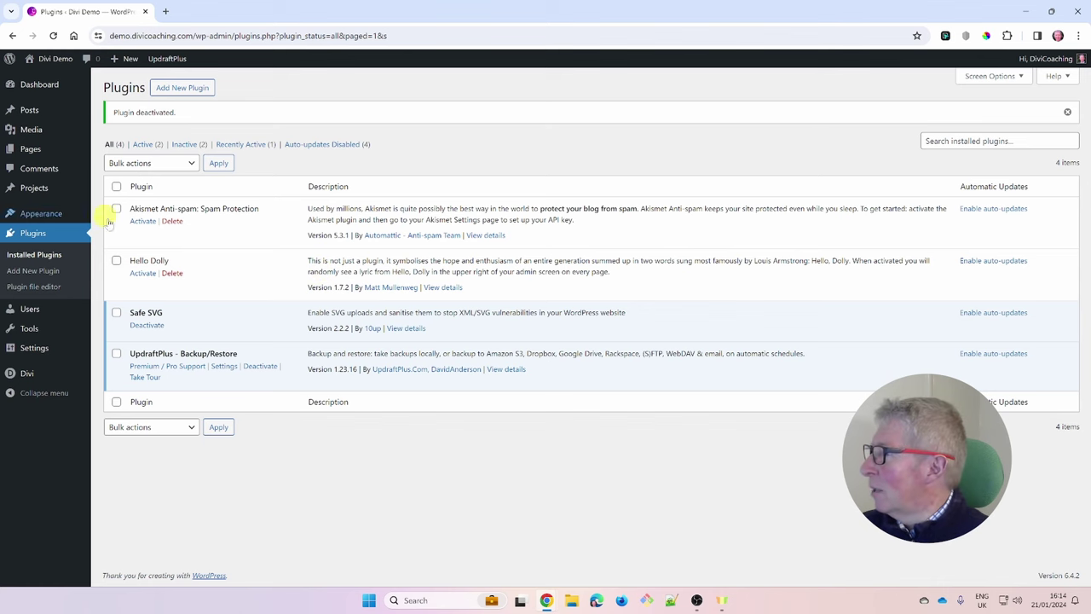
Delete the inactive Akismet Anti-spam: Spam Protection and Hello Dolly plugins from the site, confirming both deletions.
left_click(171, 222)
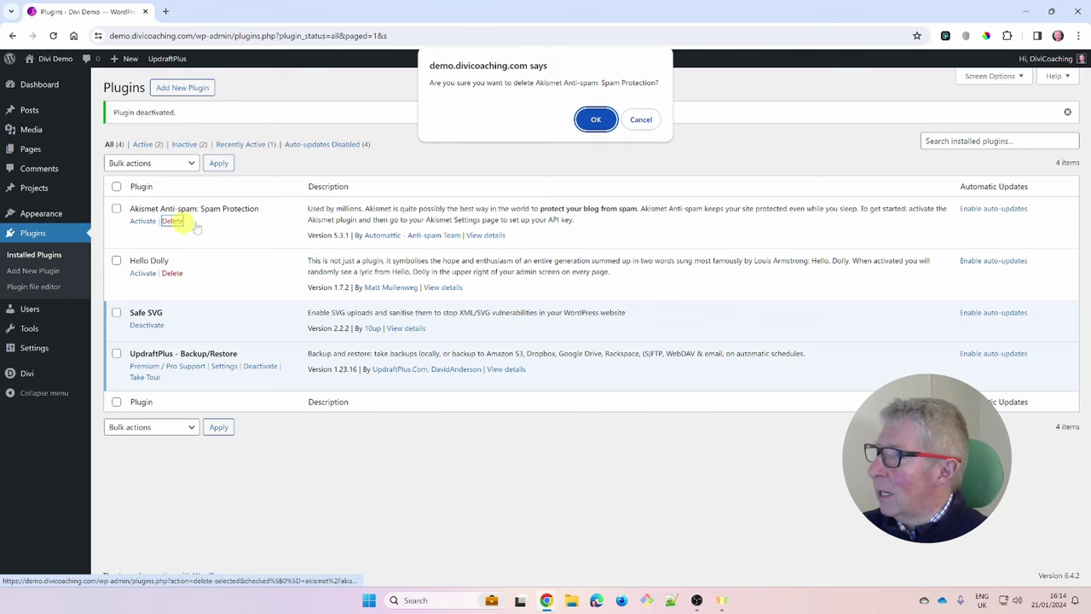
left_click(596, 119)
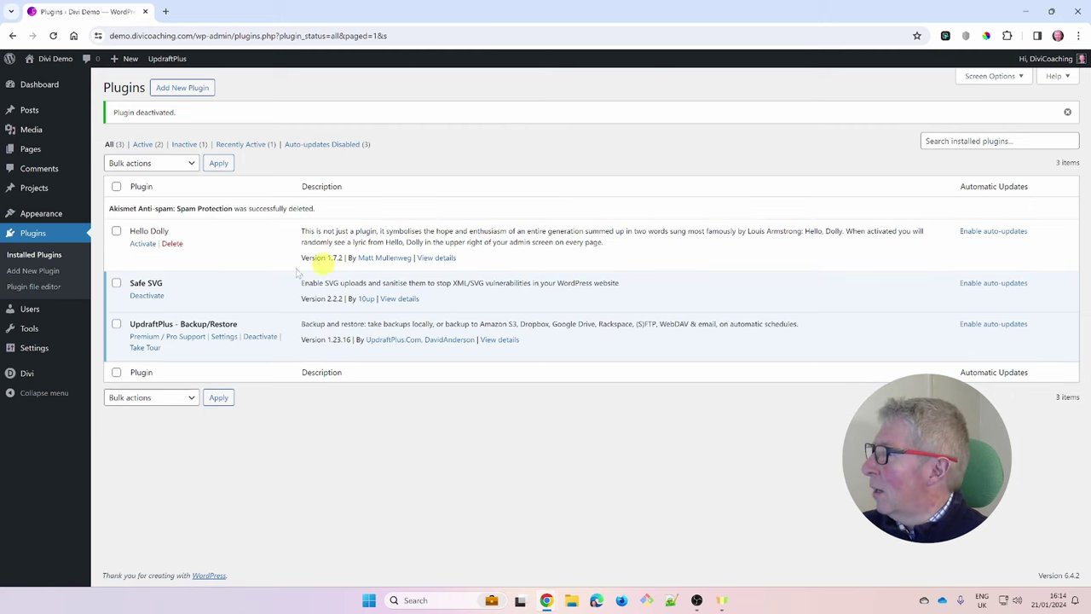
left_click(171, 244)
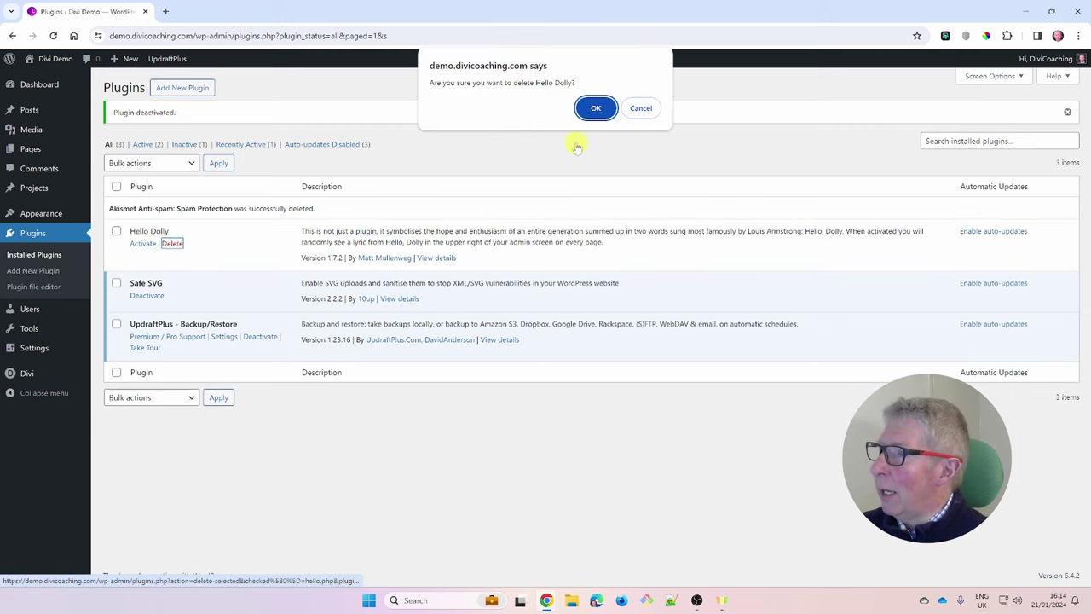
left_click(599, 108)
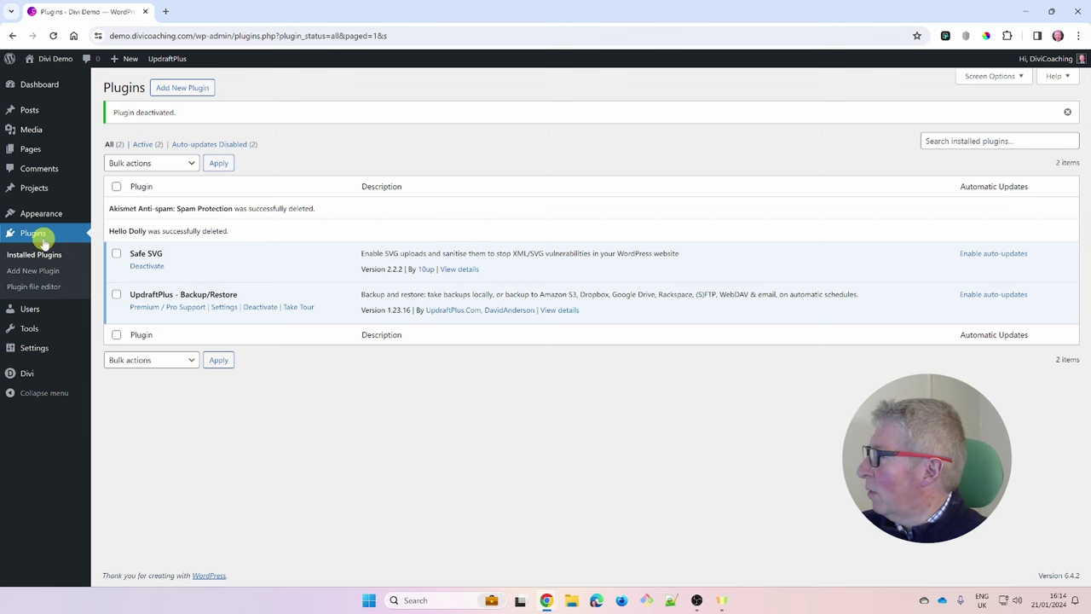
Open the administrator's user profile for editing from the list of all users.
left_click(18, 310)
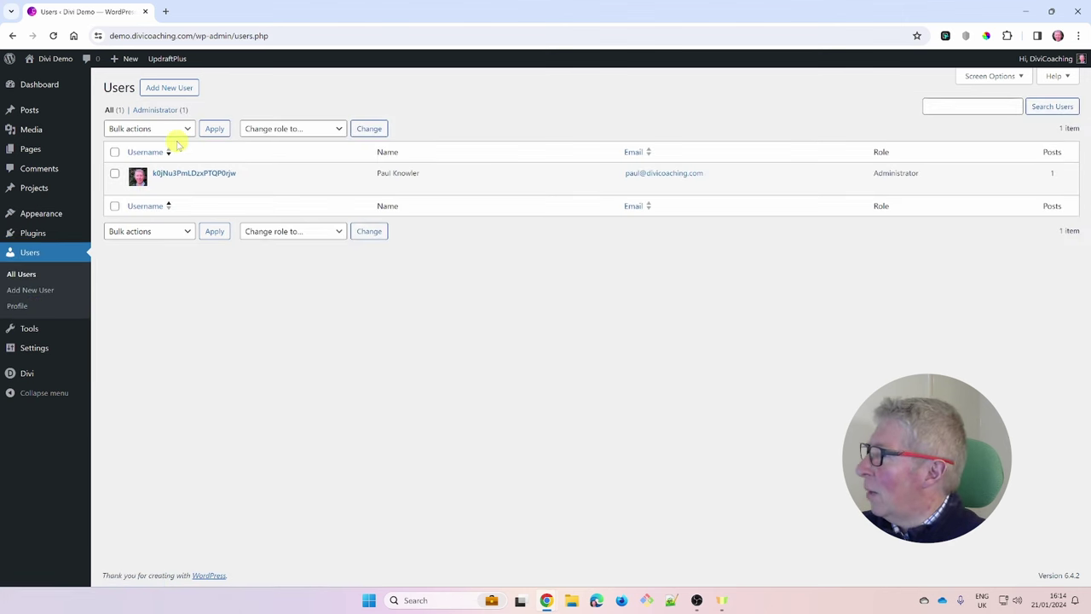
mouse_move(200, 191)
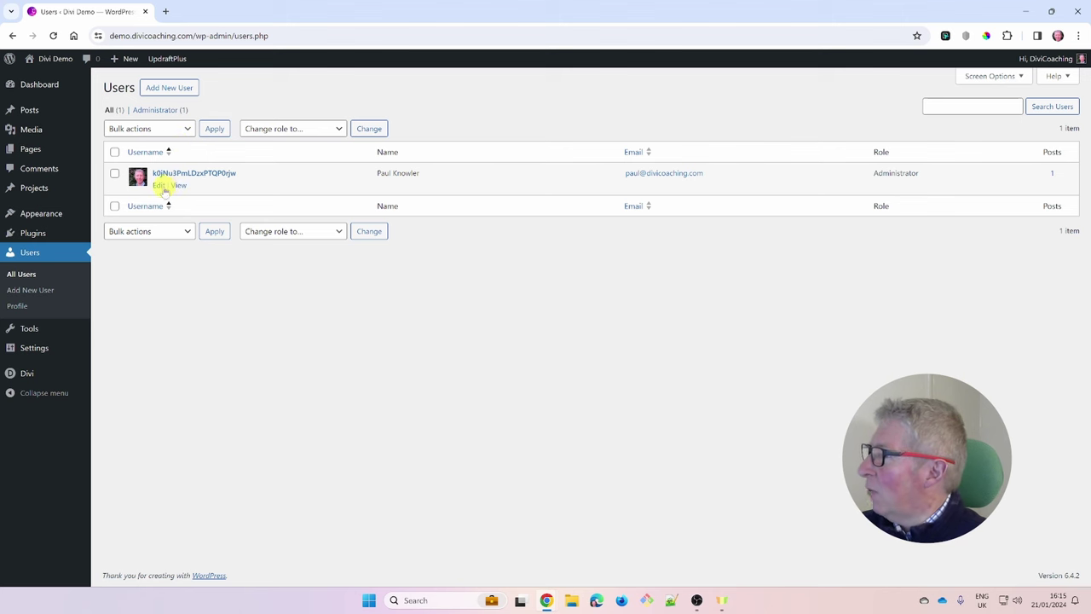
left_click(159, 186)
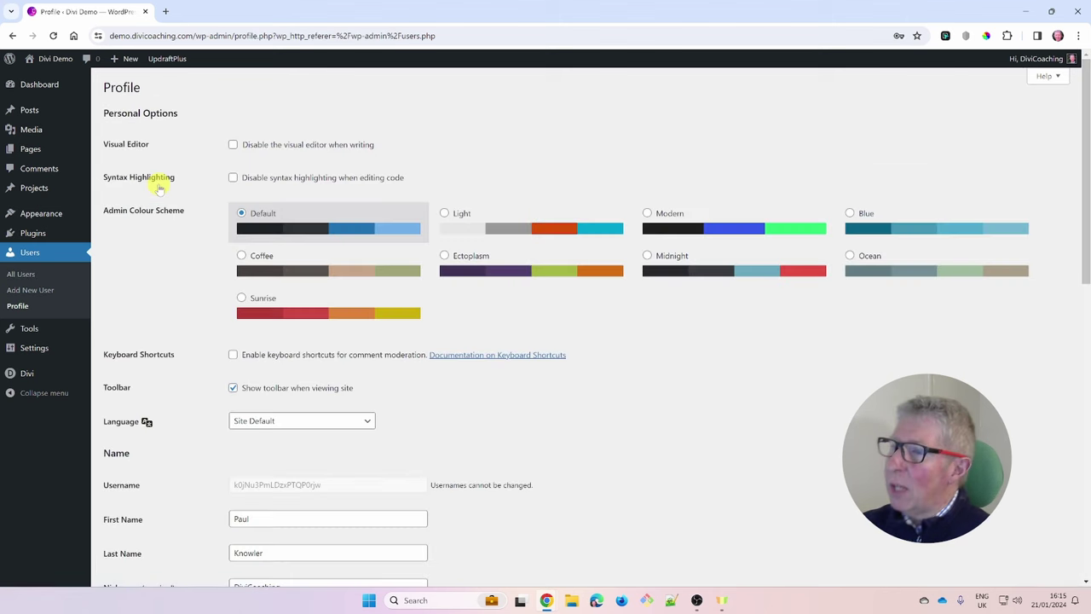
Preview the Ectoplasm, Midnight, Ocean and Sunrise admin colour schemes and return to the Default scheme.
left_click(445, 257)
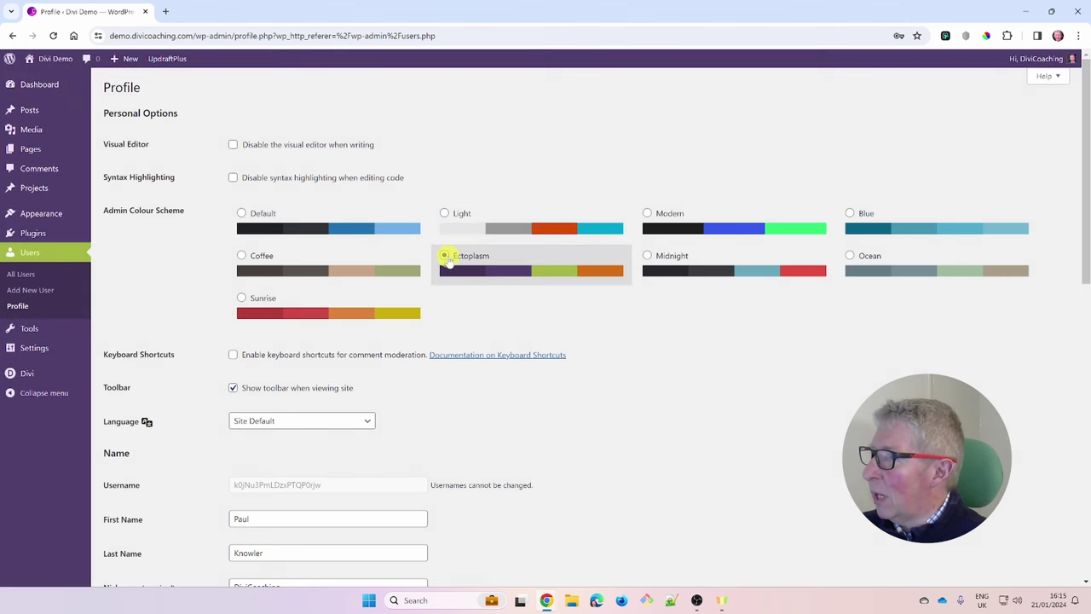
left_click(648, 257)
left_click(851, 257)
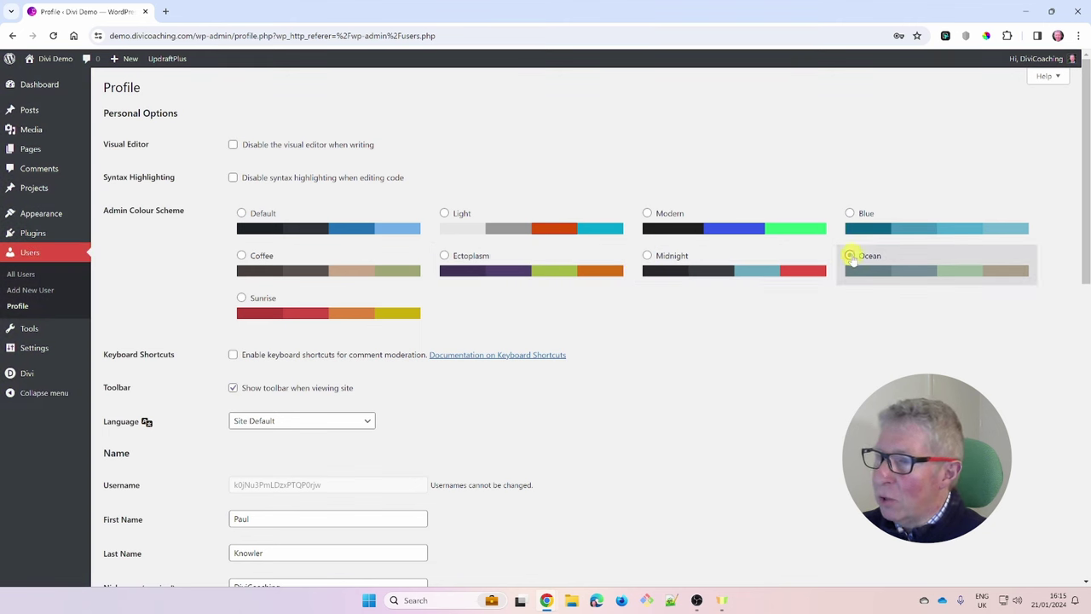
left_click(242, 298)
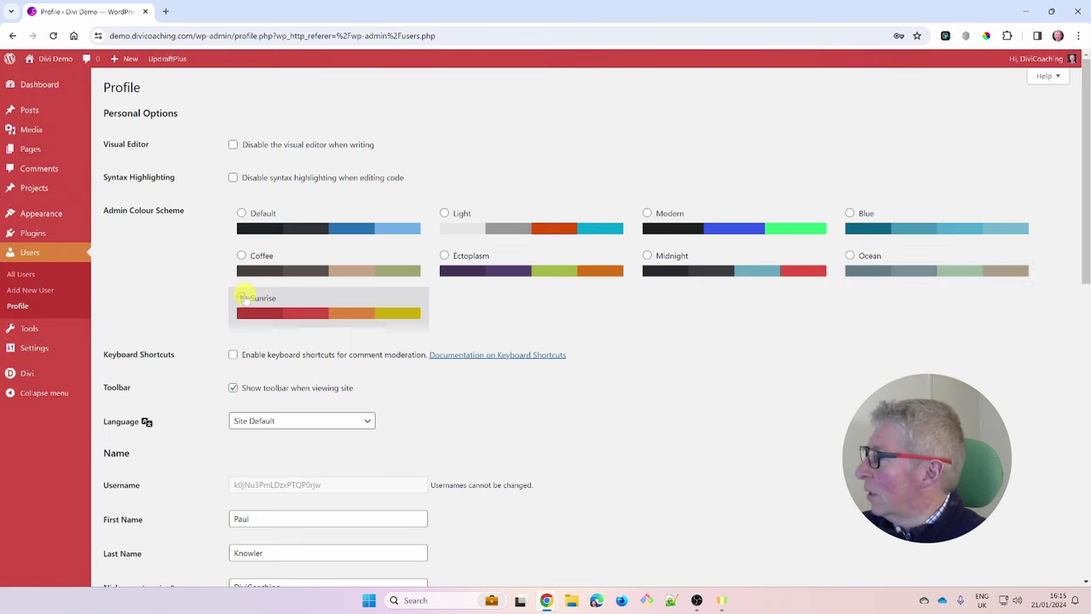
left_click(242, 214)
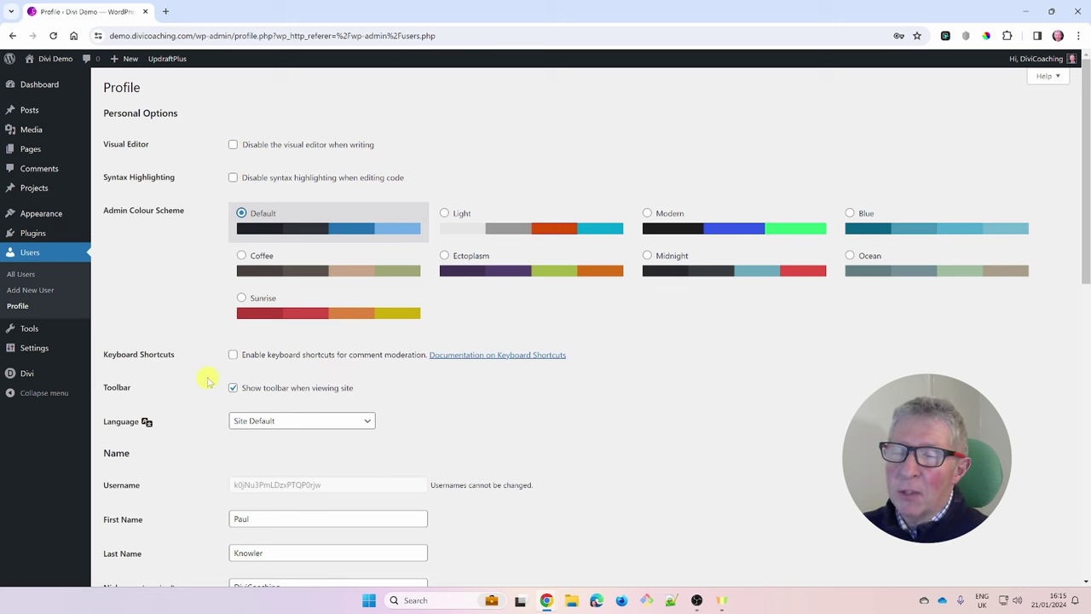
View the live site with the toolbar shown, and return through the dashboard to the user profile.
scroll(209, 424, "down", 1)
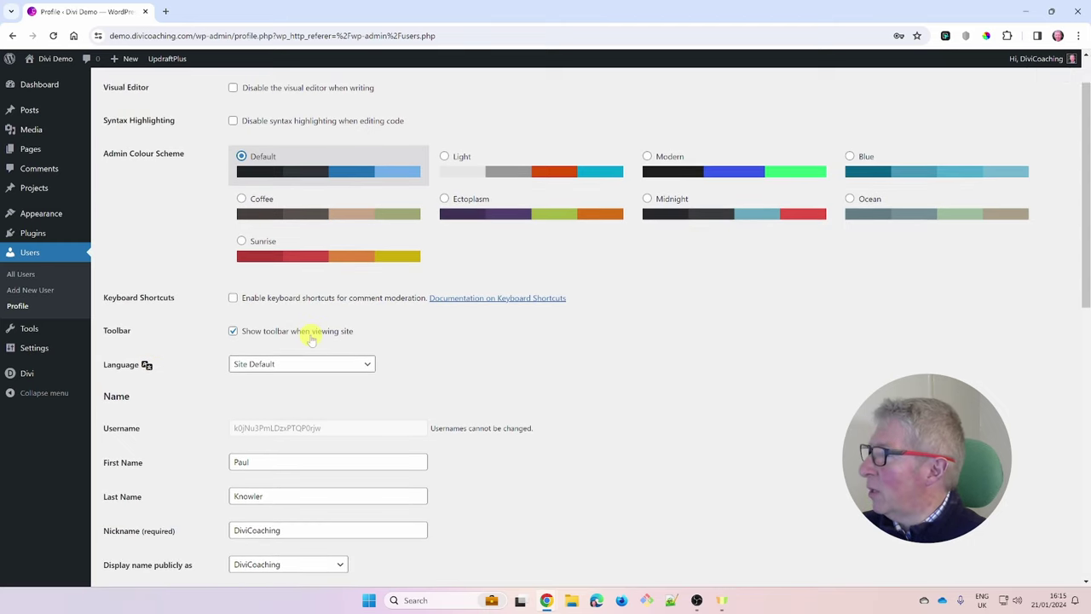
left_click(47, 83)
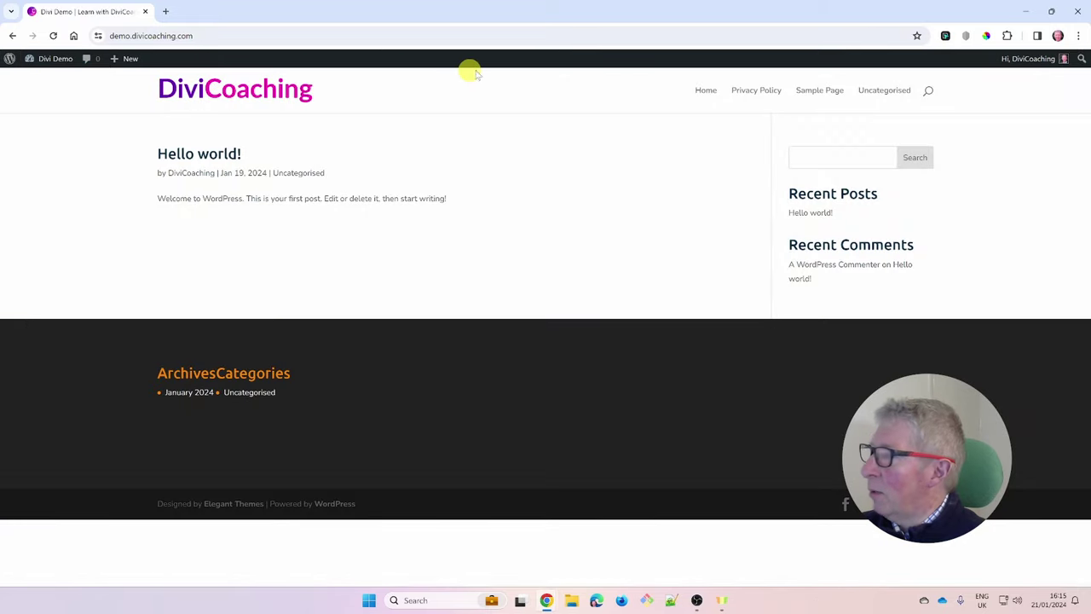
mouse_move(48, 60)
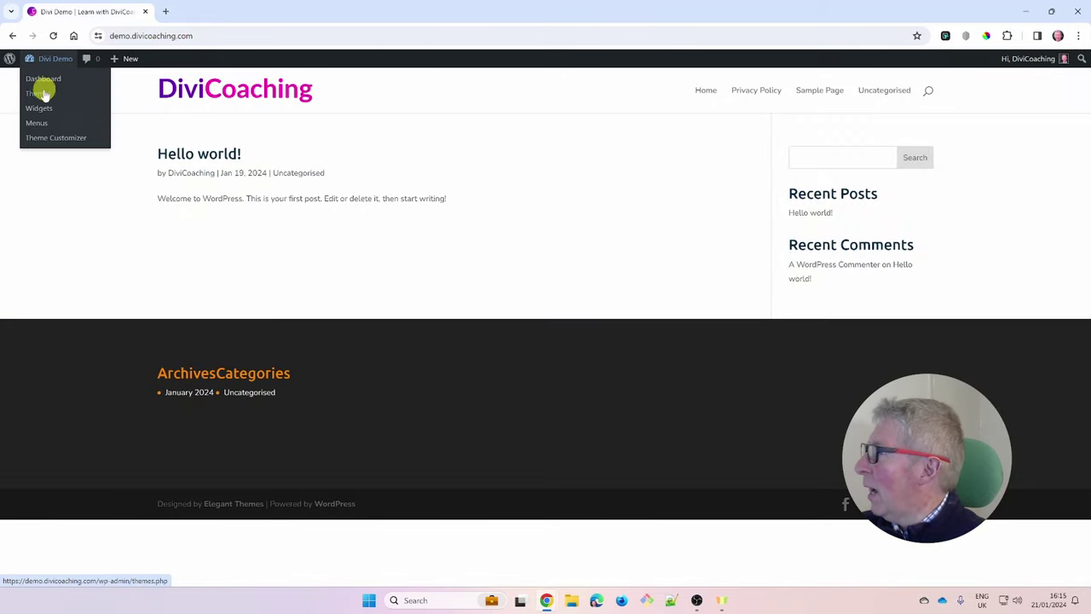
left_click(38, 79)
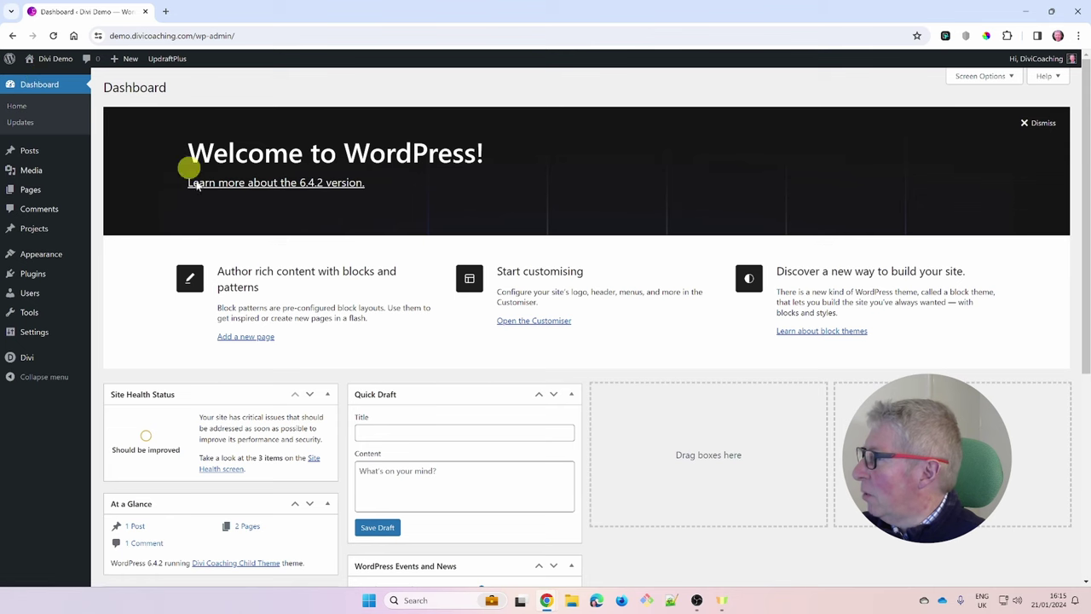
mouse_move(22, 293)
left_click(124, 321)
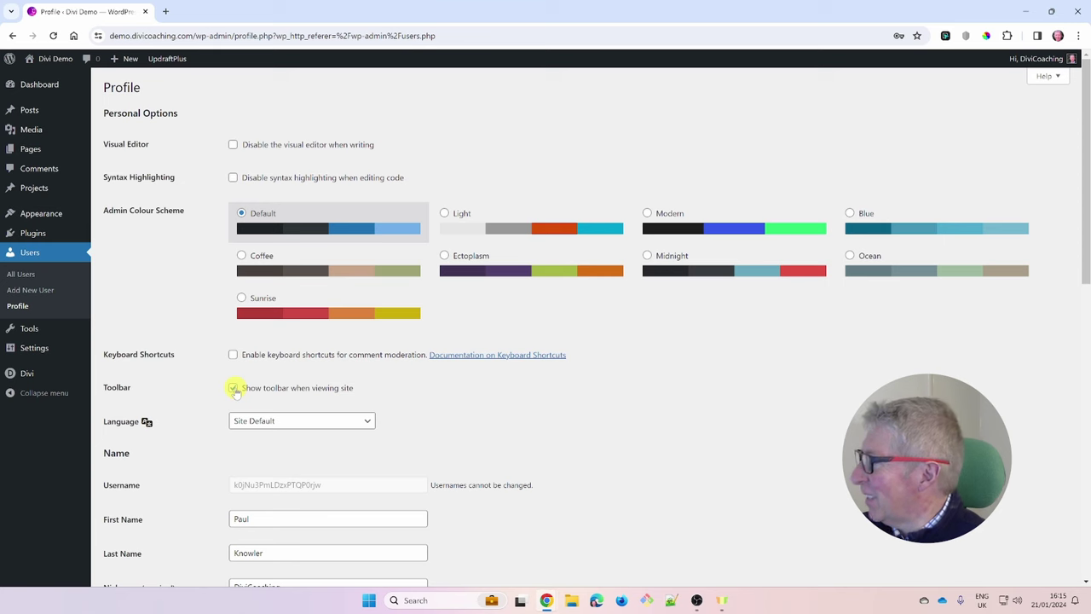
Choose English (UK) as the language in the user profile.
scroll(205, 371, "down", 2)
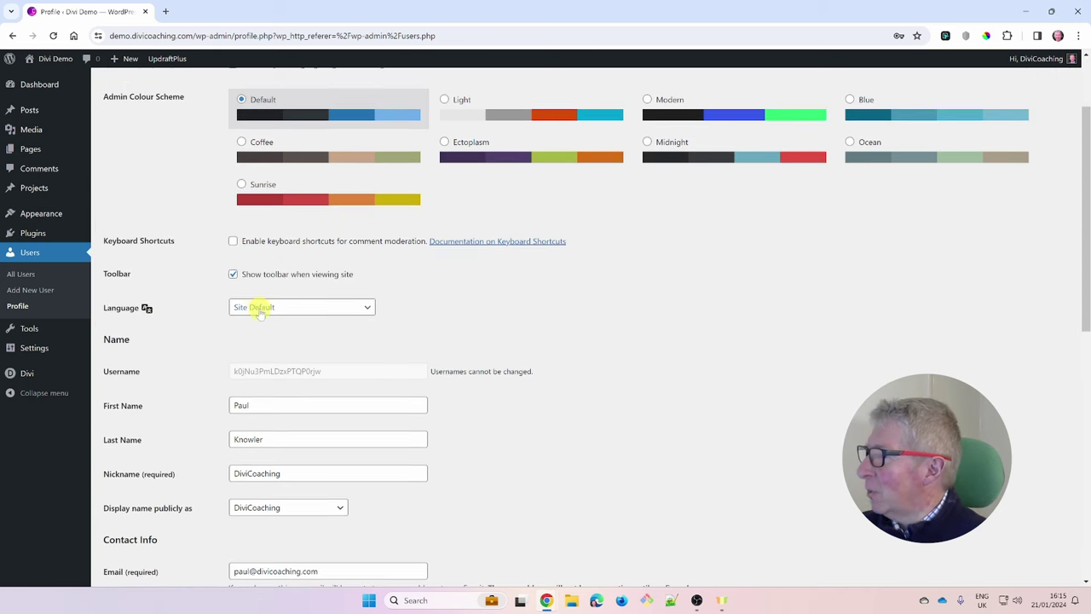
left_click(258, 309)
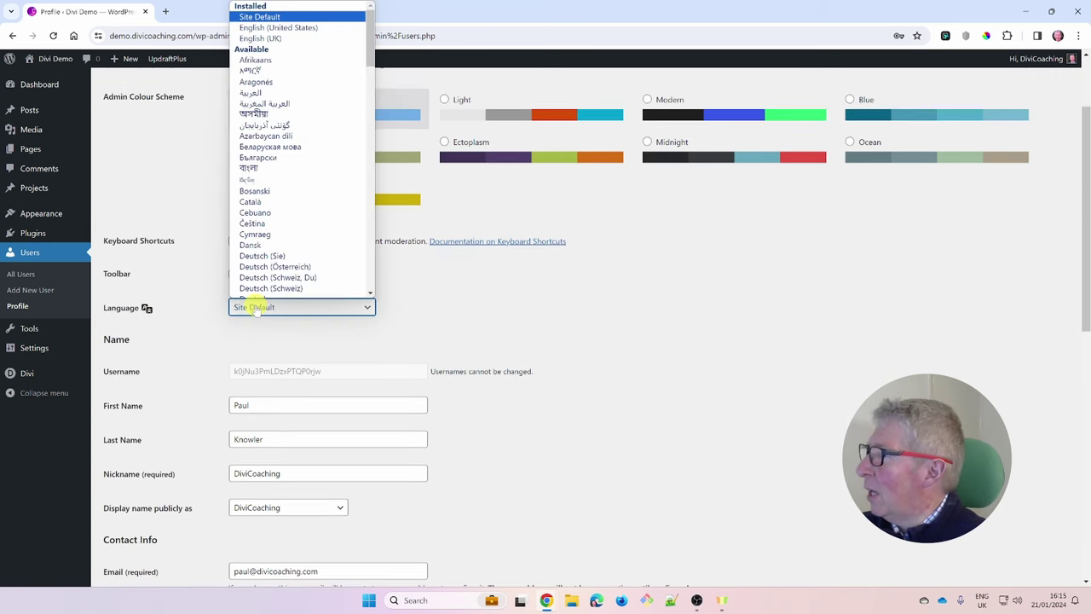
left_click(251, 39)
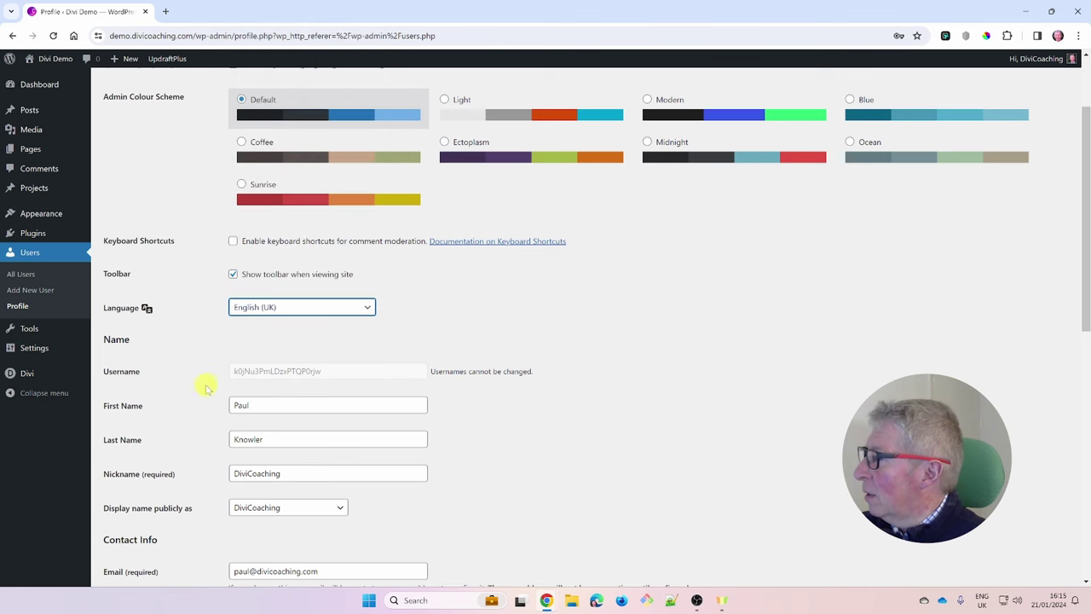
Open the profile picture's Gravatar link in a new tab, look at the Gravatar site, and return to the profile.
scroll(205, 388, "down", 3)
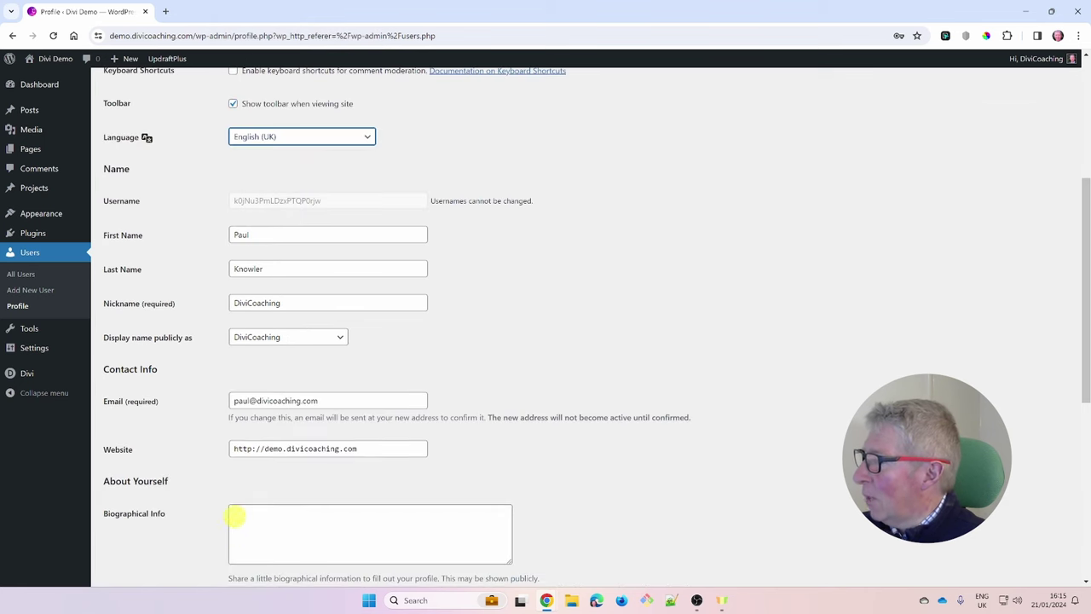
scroll(222, 507, "down", 5)
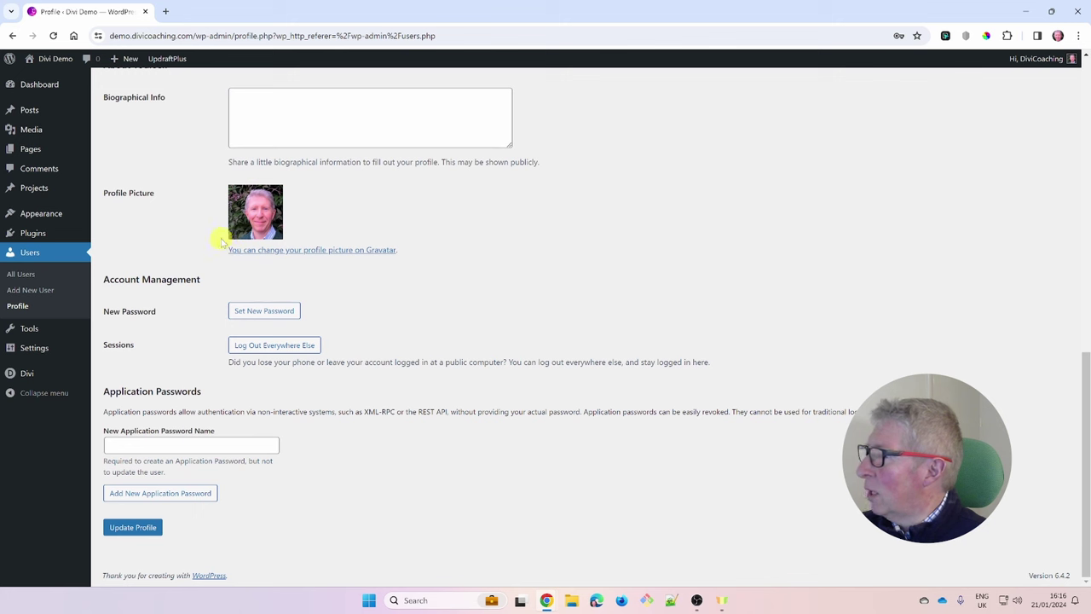
right_click(353, 251)
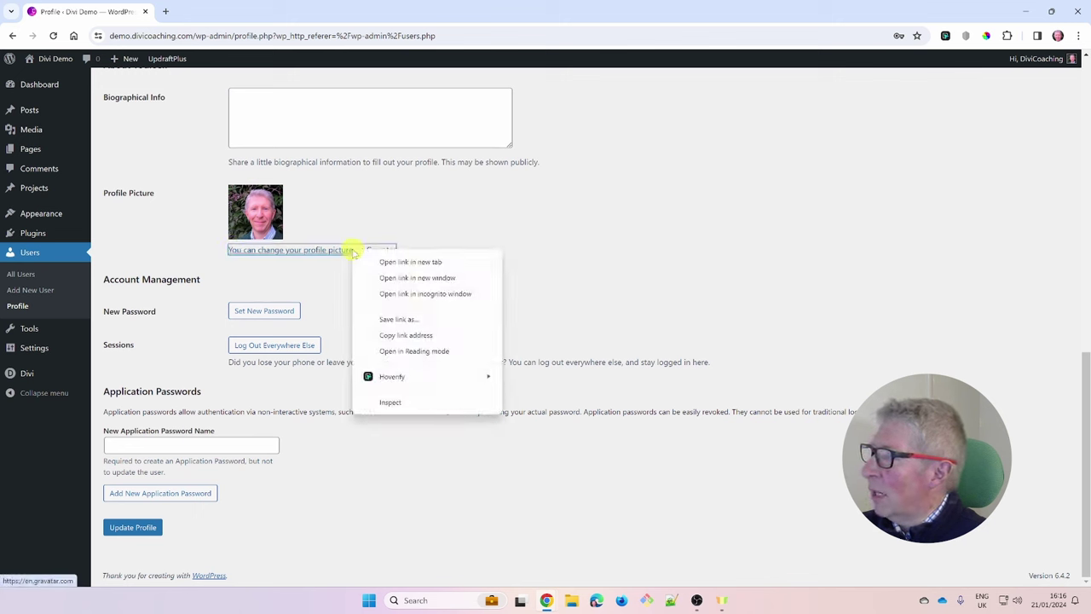
left_click(385, 262)
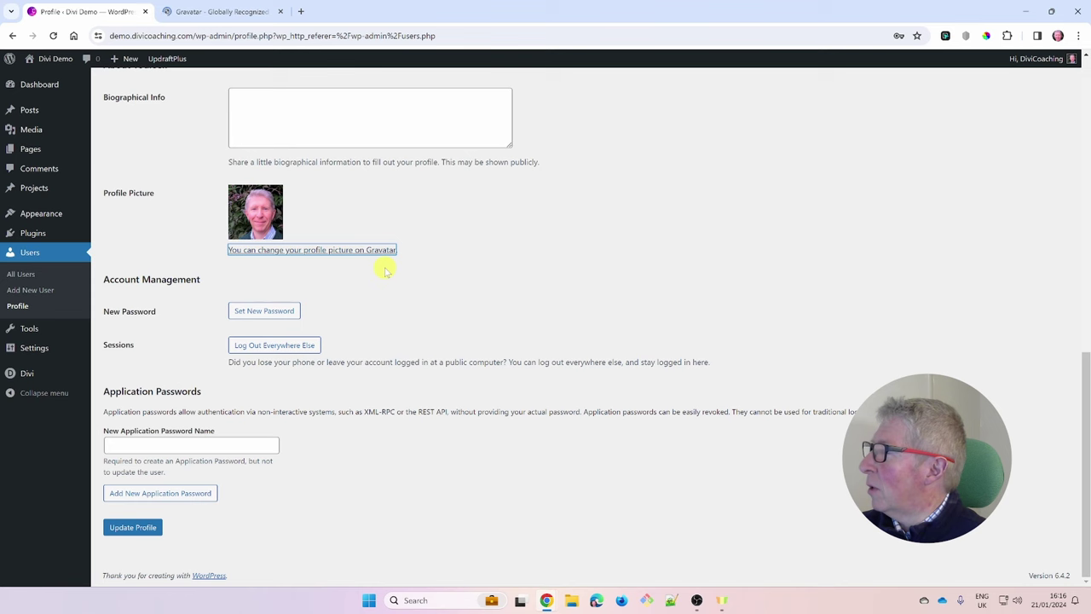
left_click(218, 12)
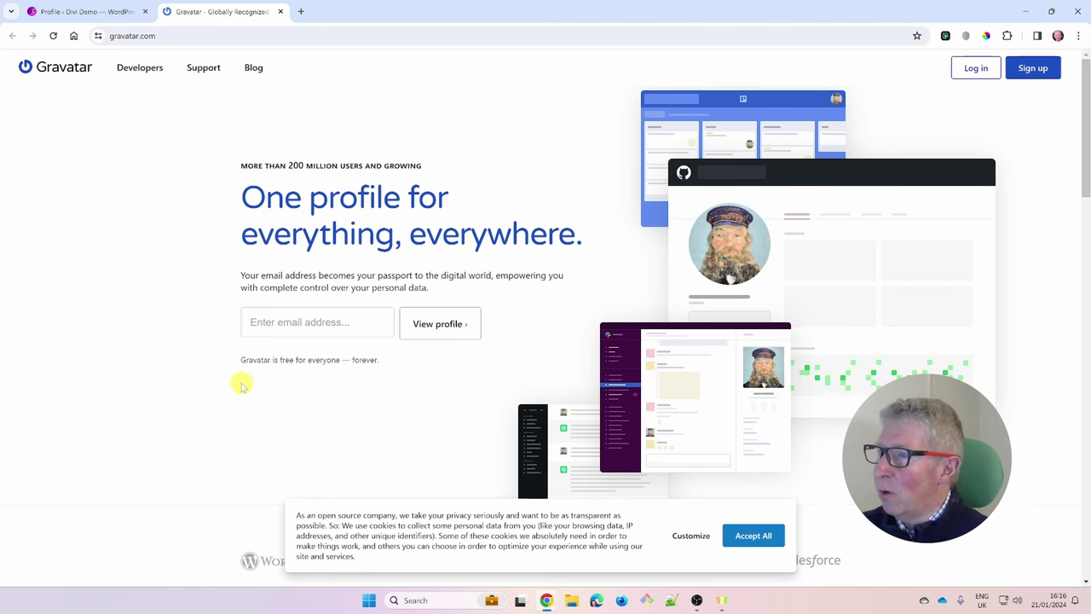
left_click(104, 20)
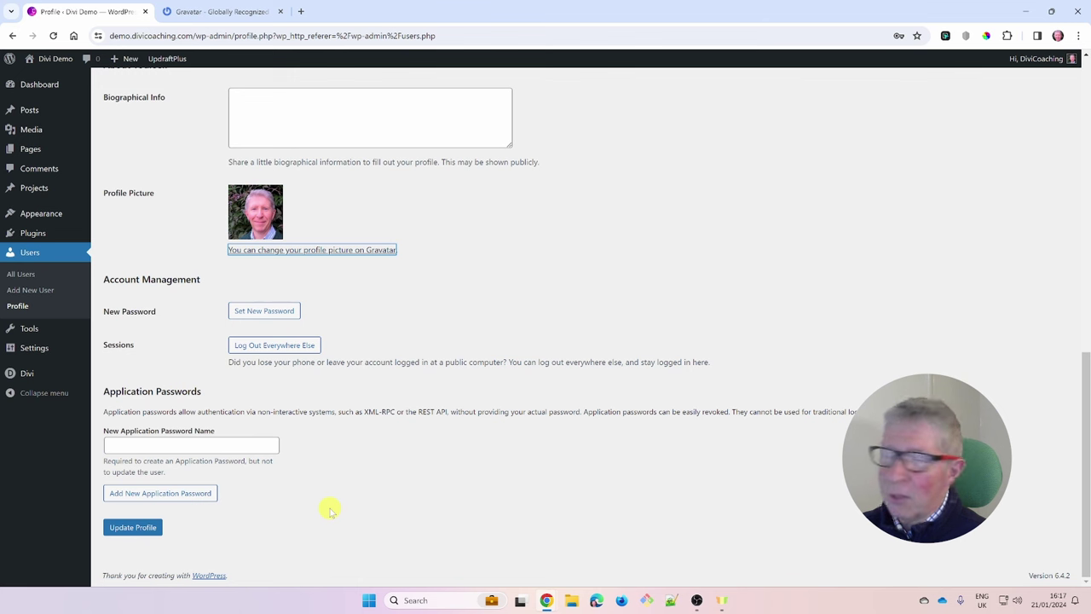
Examine the Site Health status, including the details of the background updates issue, and reload the report.
left_click(28, 331)
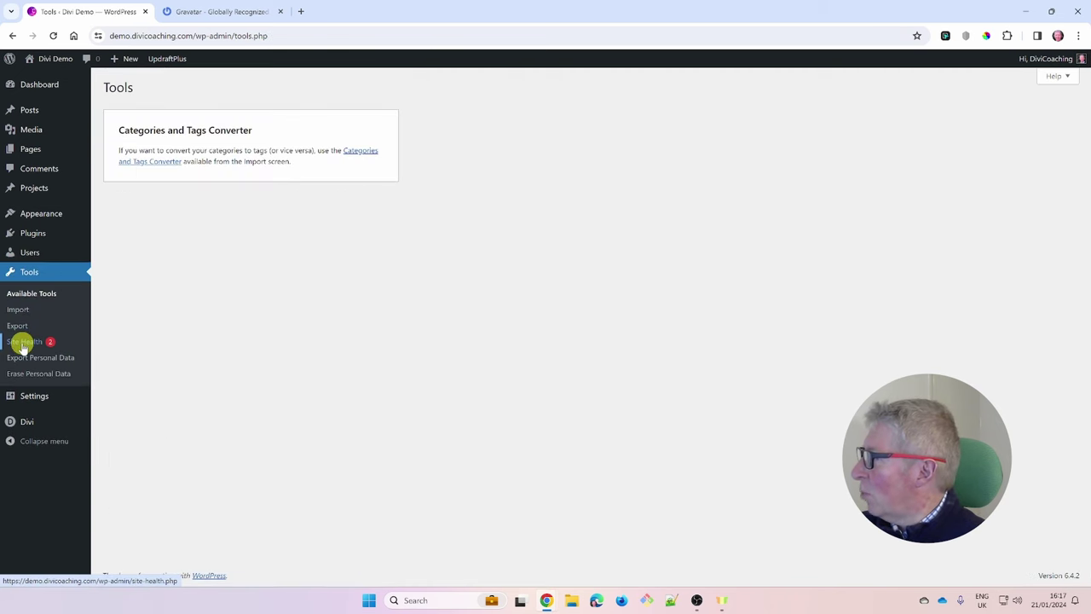
left_click(23, 344)
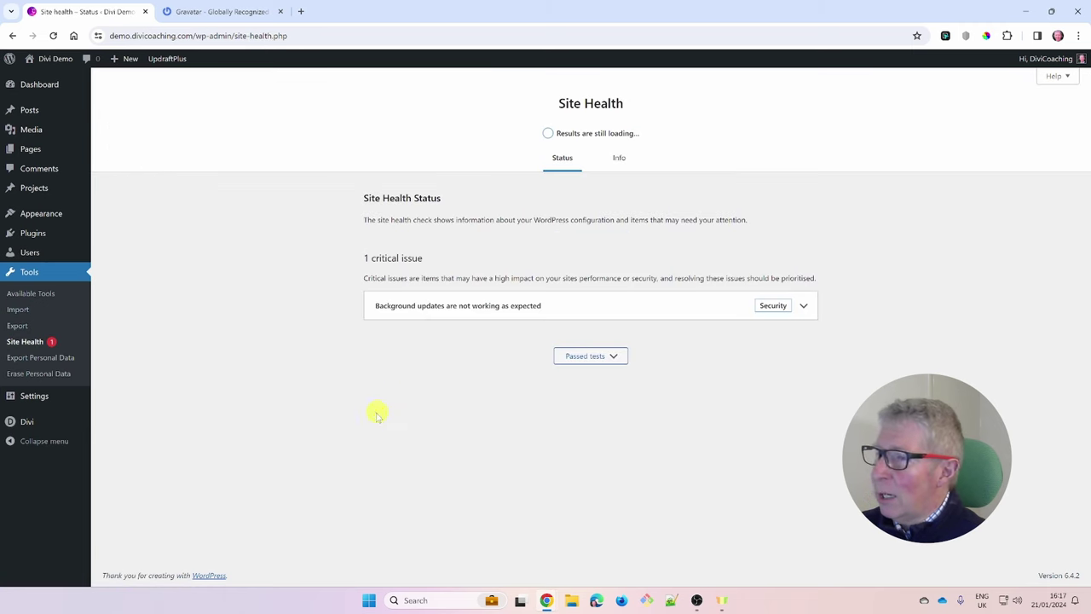
left_click(803, 307)
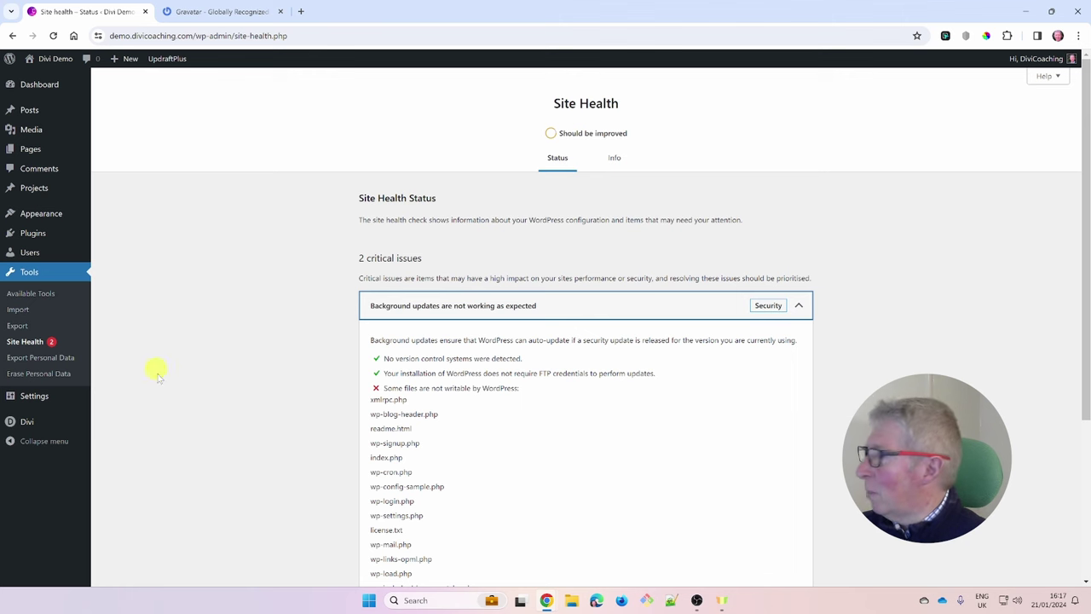
left_click(31, 344)
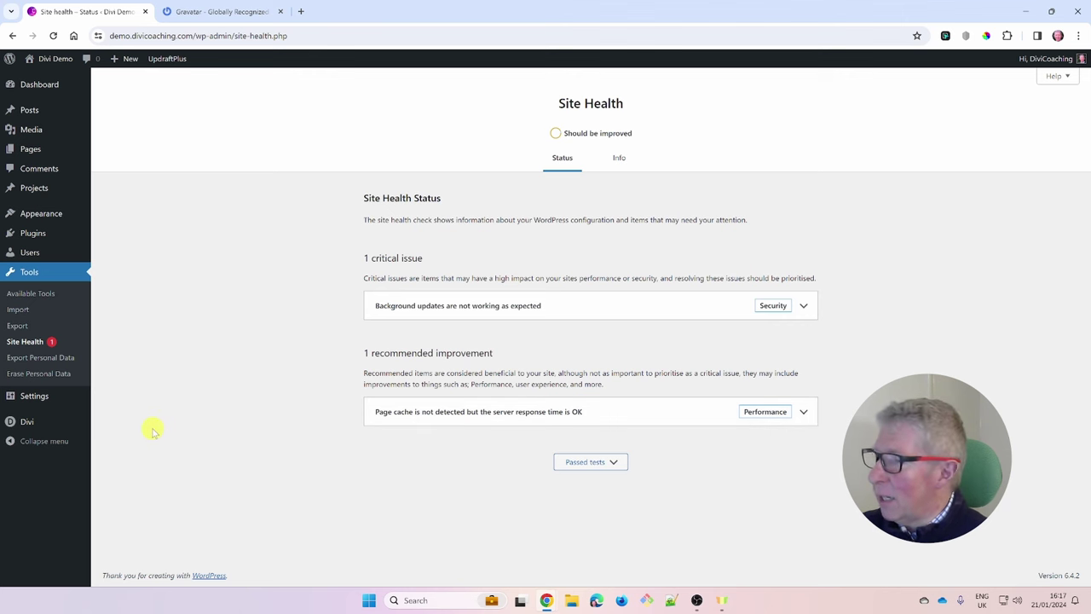
Review the general settings and the new user default role options, keep Subscriber, and save the settings.
left_click(29, 396)
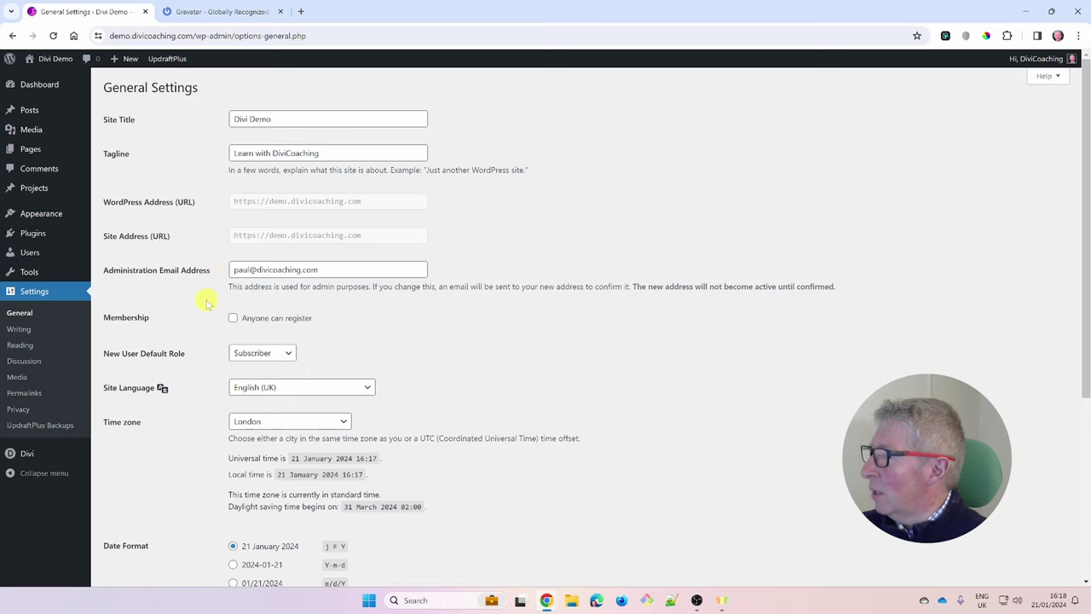
scroll(209, 304, "down", 2)
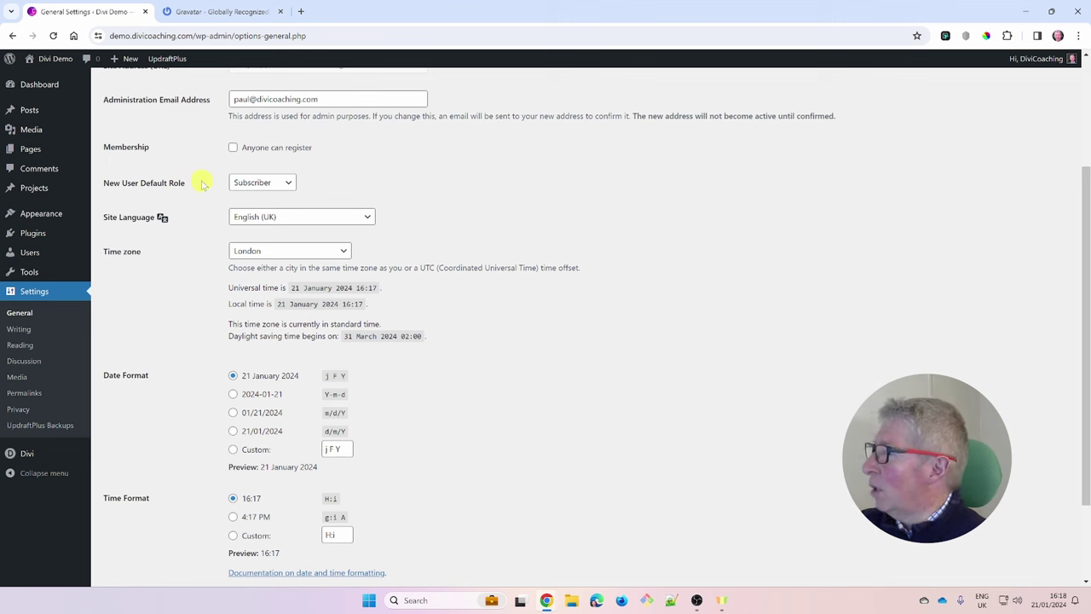
left_click(271, 184)
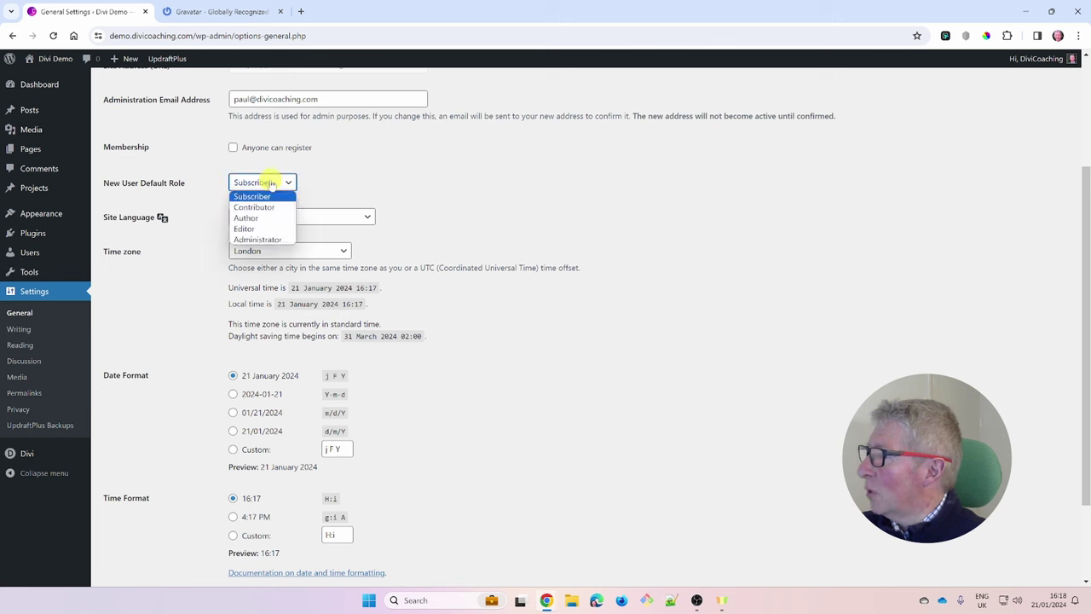
left_click(271, 183)
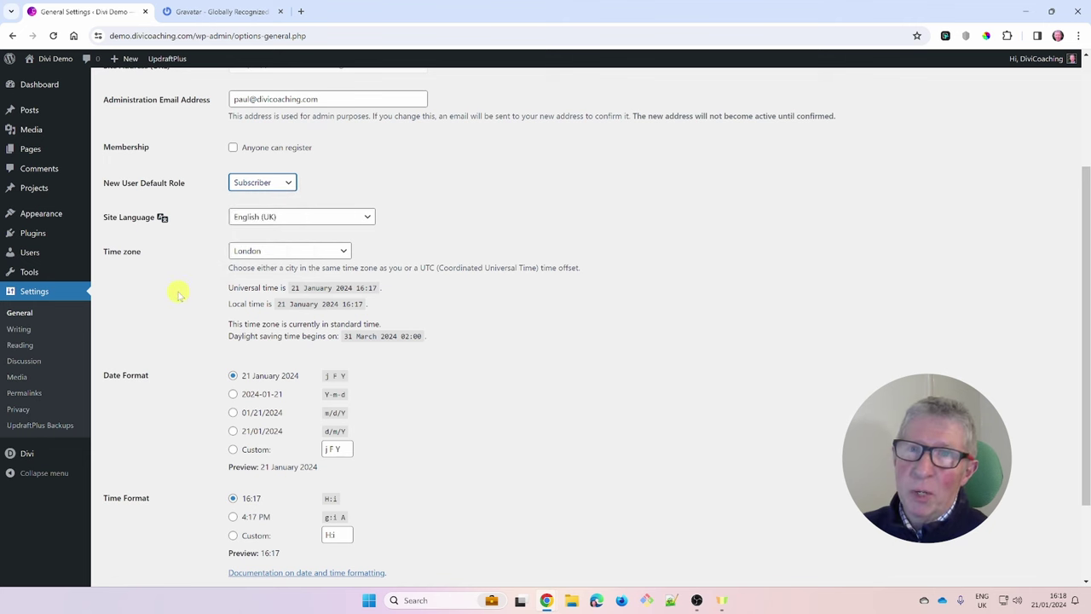
scroll(195, 286, "down", 2)
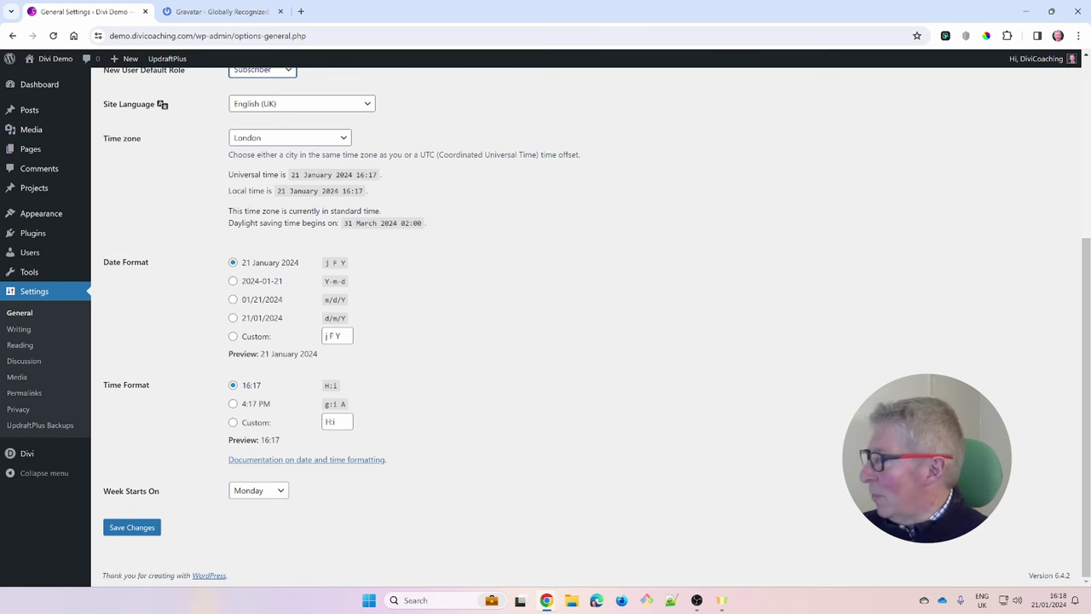
left_click(132, 527)
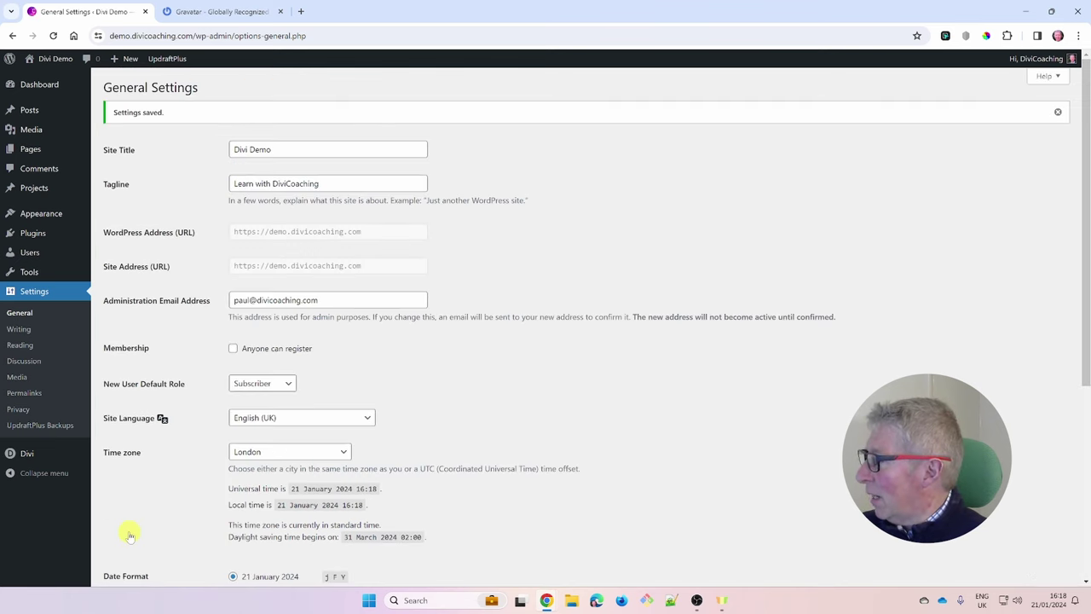
Look over the writing and reading settings, and view what the live site's homepage displays.
left_click(19, 330)
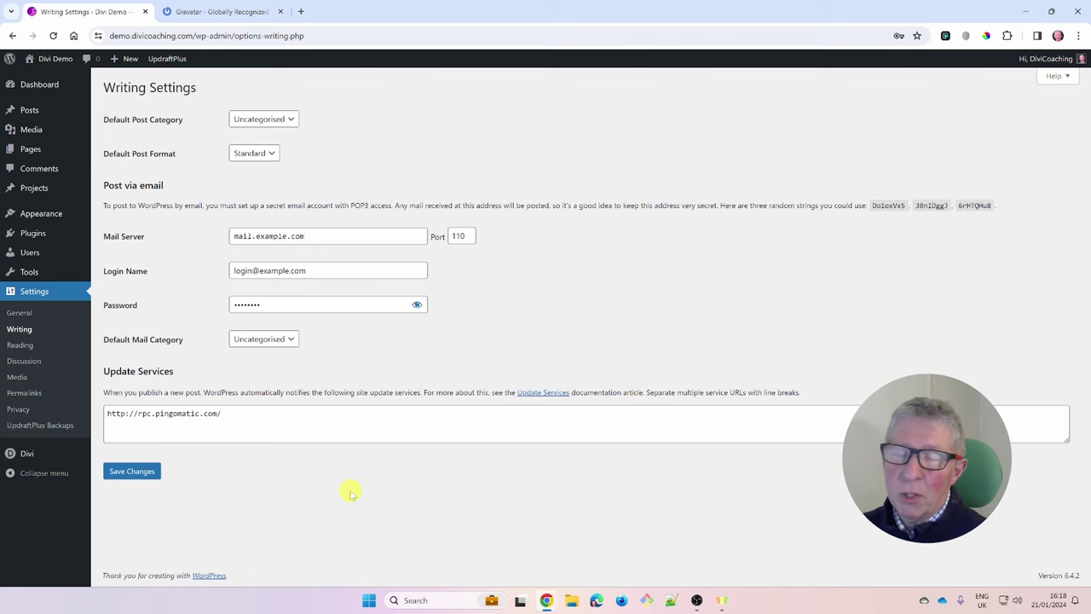
left_click(19, 346)
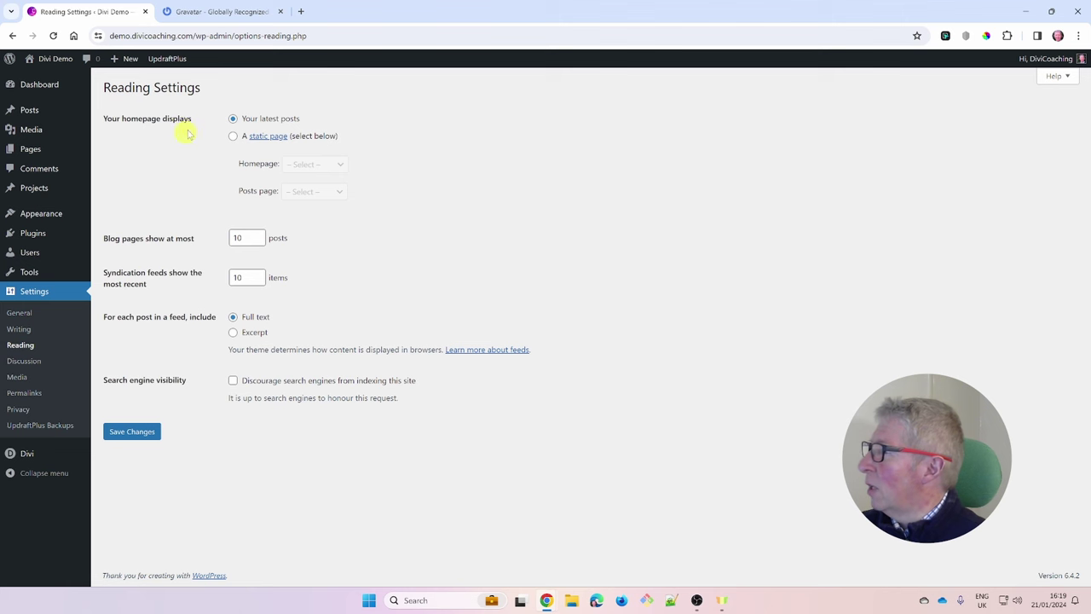
mouse_move(54, 58)
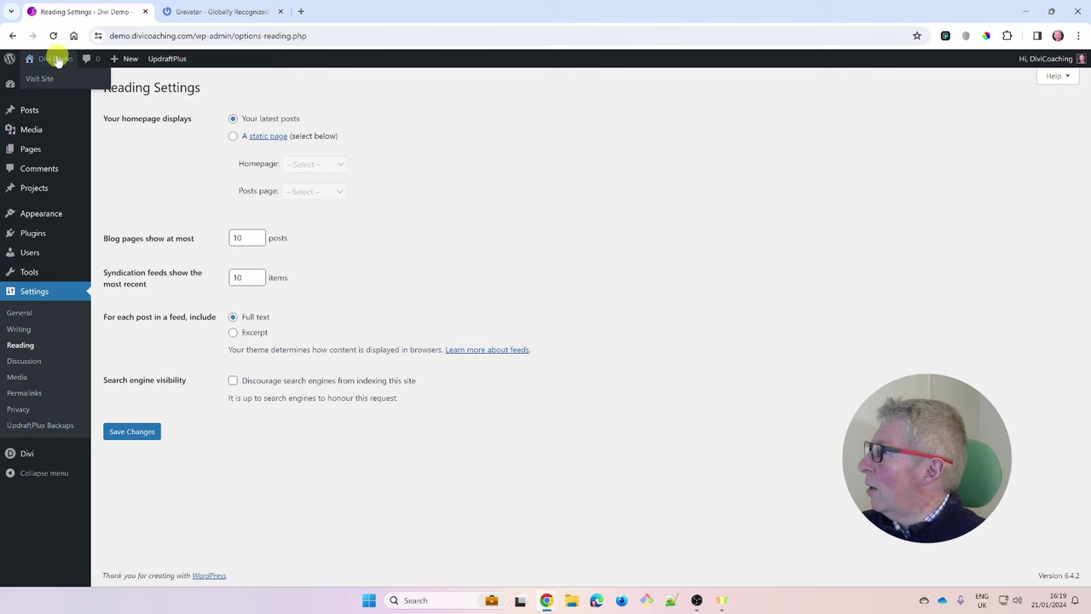
left_click(41, 80)
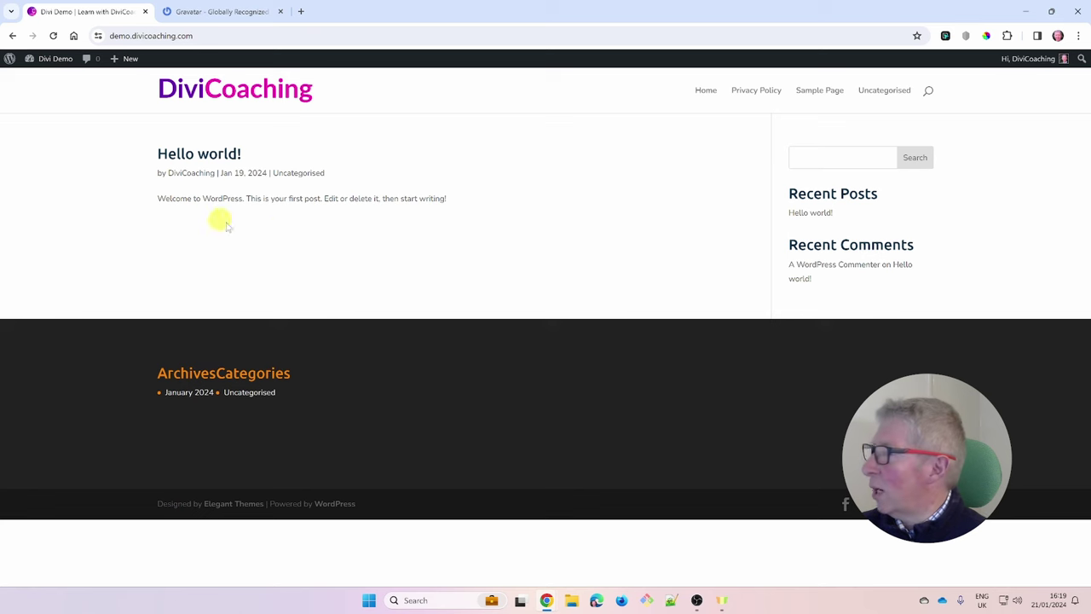
Return to the reading settings, make the homepage display the static page Sample Page, and save the changes.
mouse_move(54, 60)
left_click(45, 81)
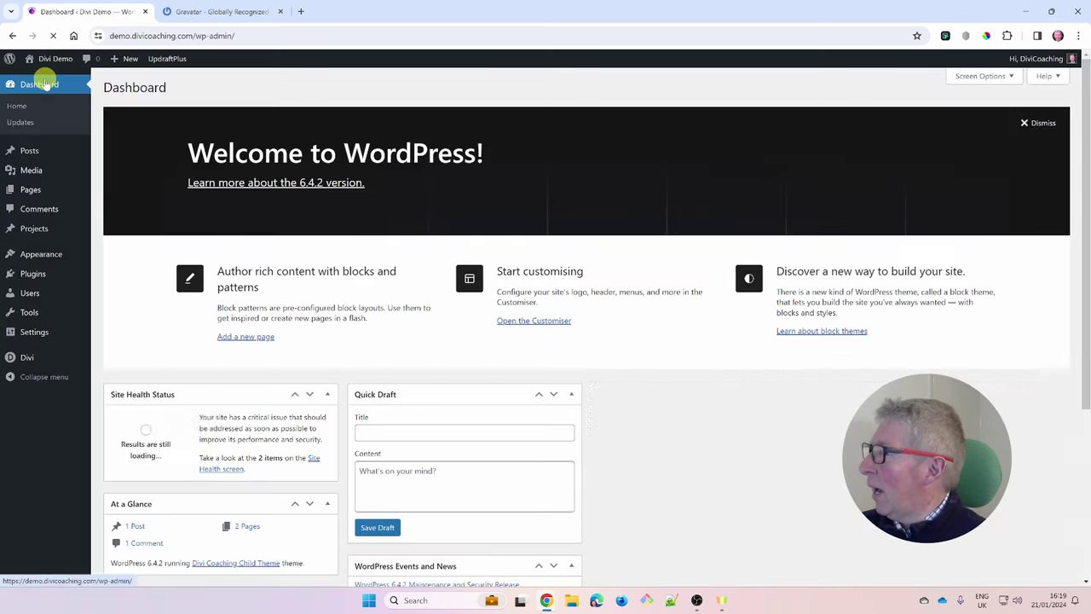
mouse_move(32, 337)
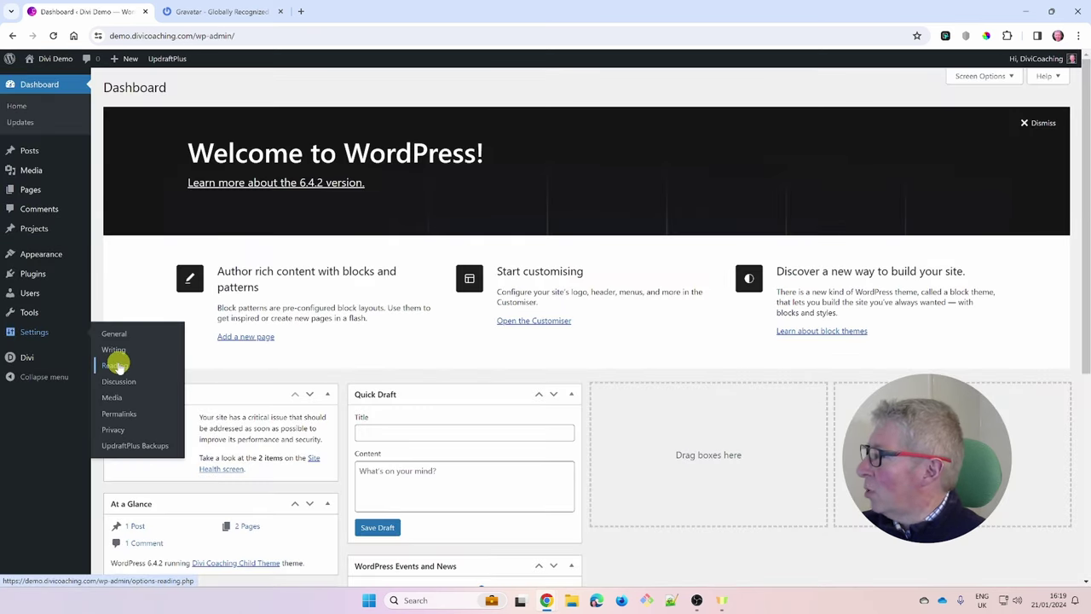
left_click(114, 365)
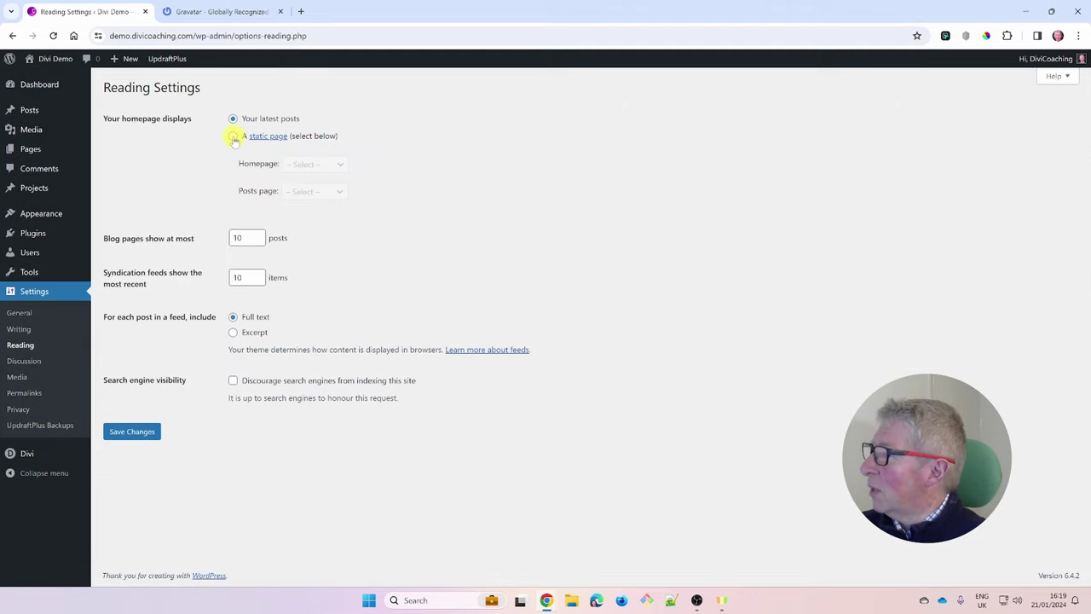
left_click(234, 138)
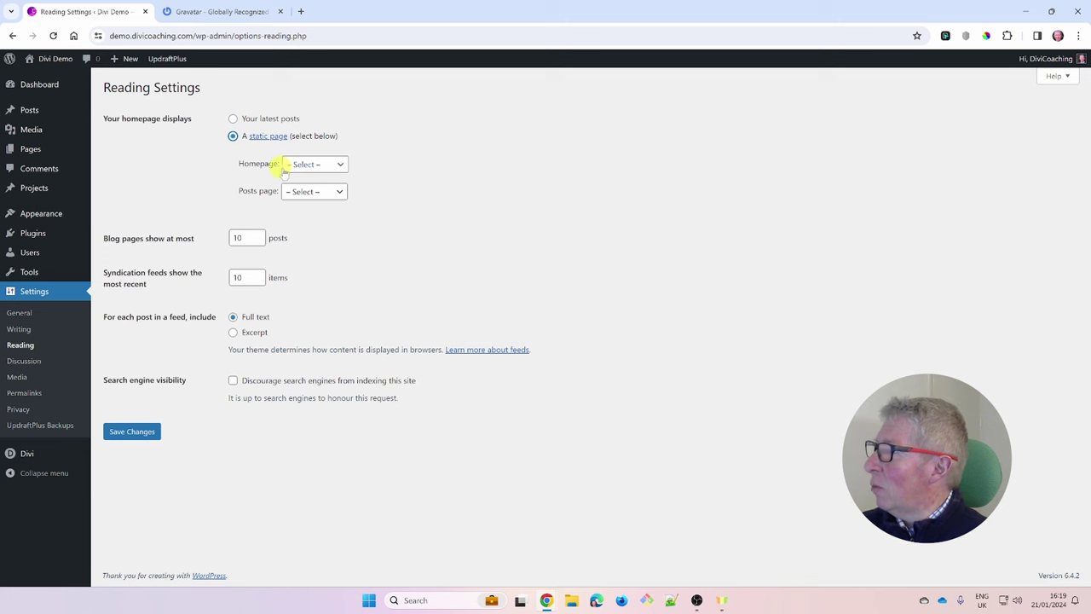
left_click(314, 165)
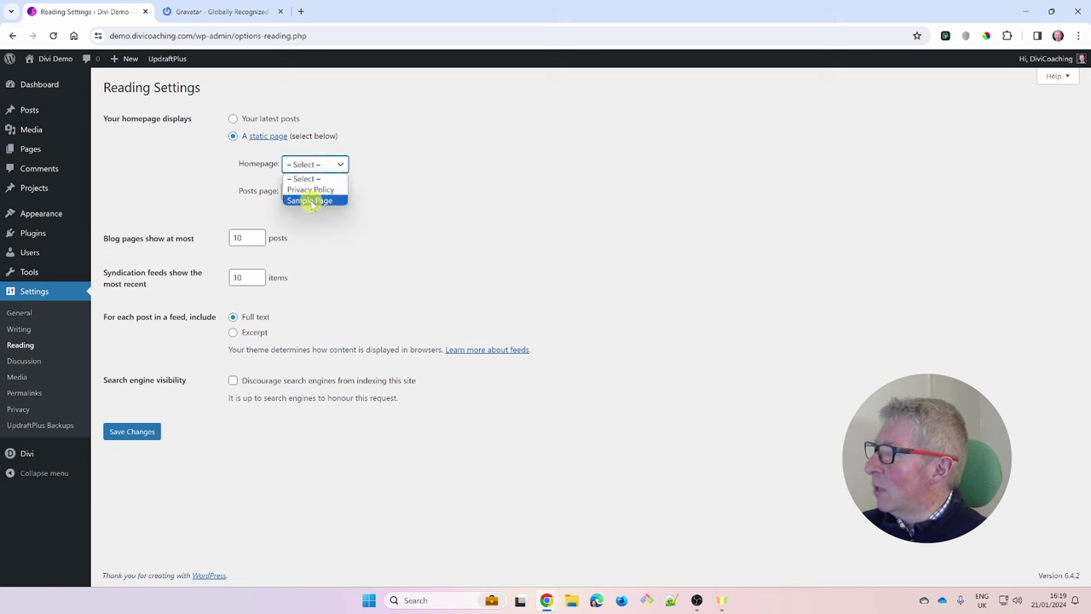
left_click(315, 201)
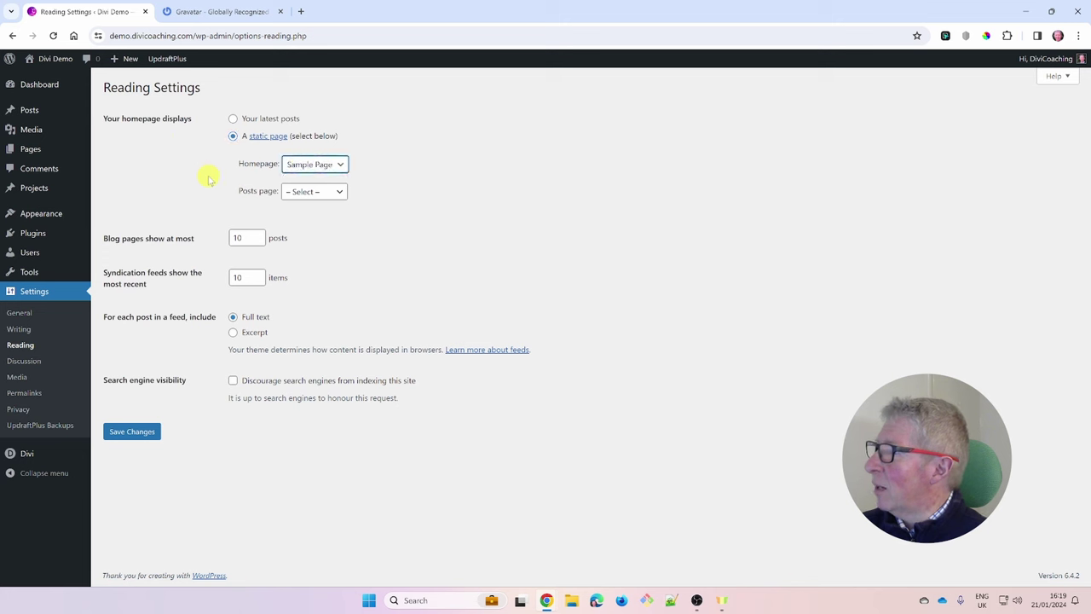
left_click(132, 433)
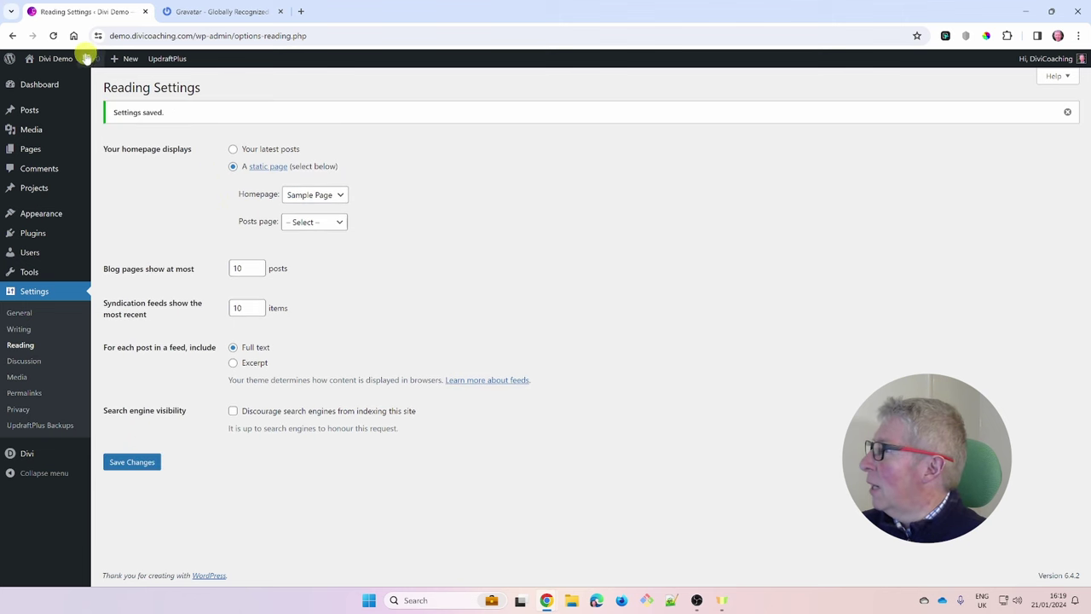
View the live site's static homepage, return to the reading settings, and save them with Sample Page kept as the homepage.
left_click(49, 80)
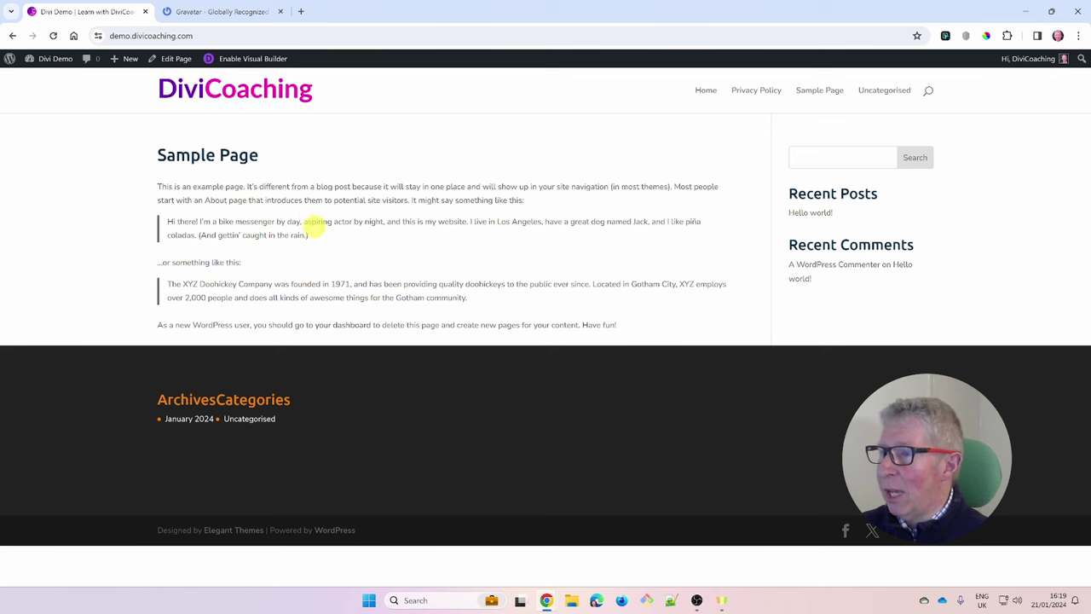
mouse_move(55, 58)
left_click(42, 77)
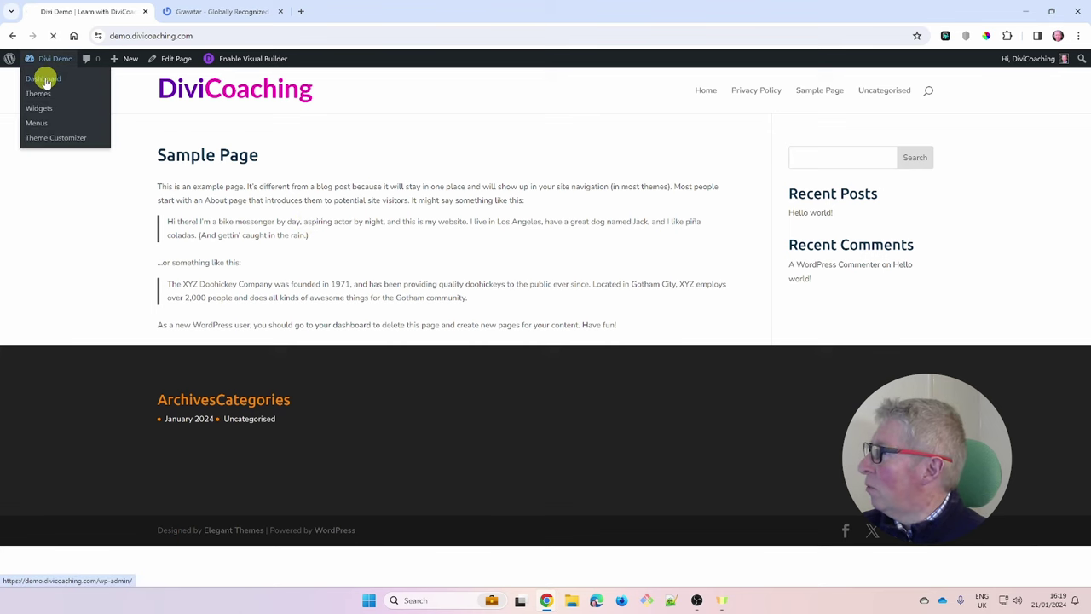
mouse_move(32, 329)
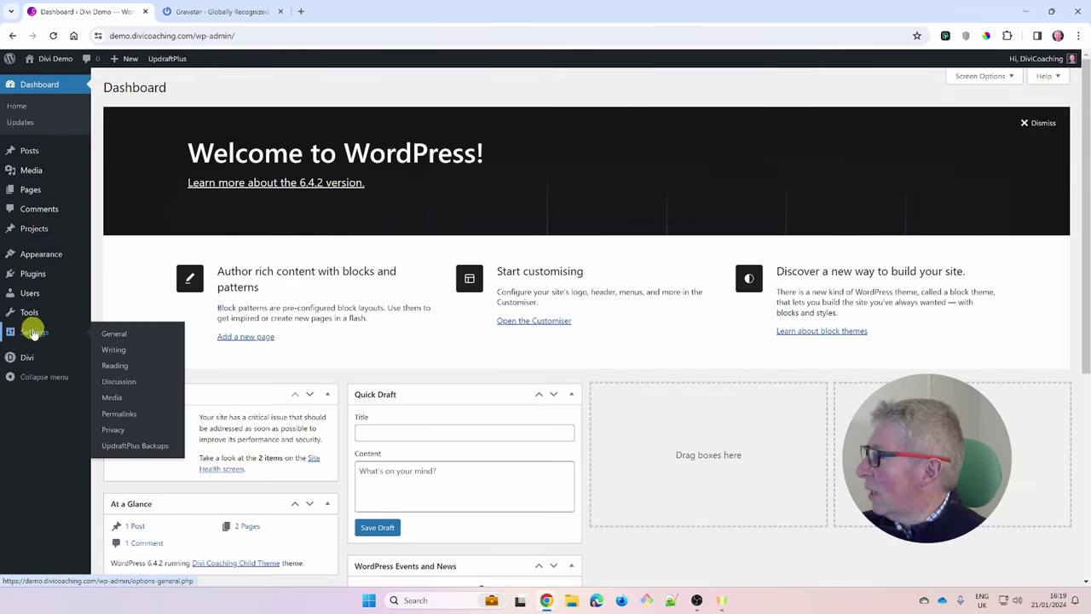
left_click(113, 366)
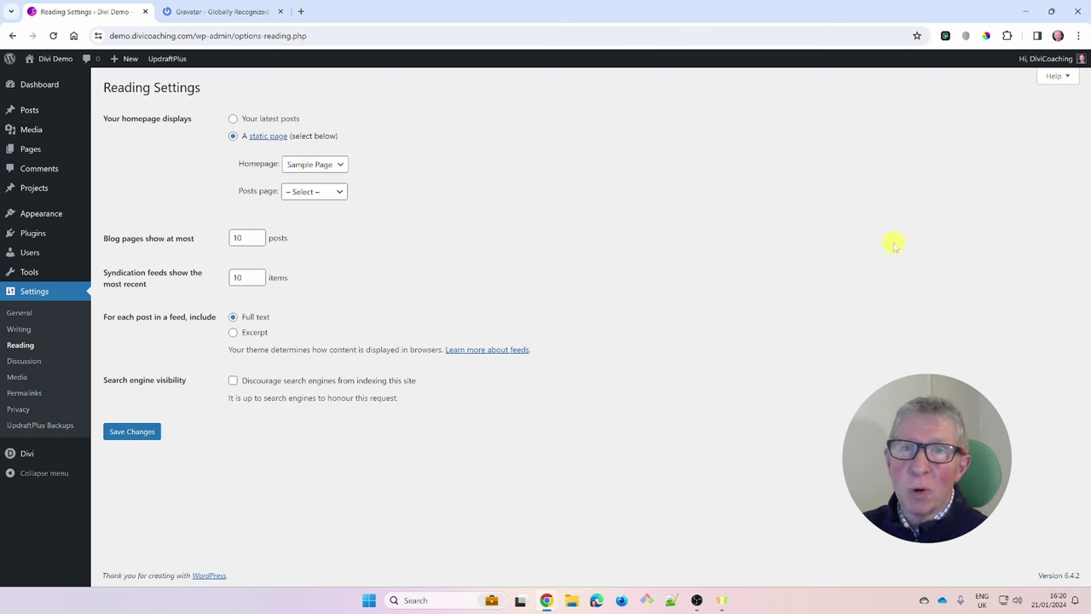
left_click(134, 433)
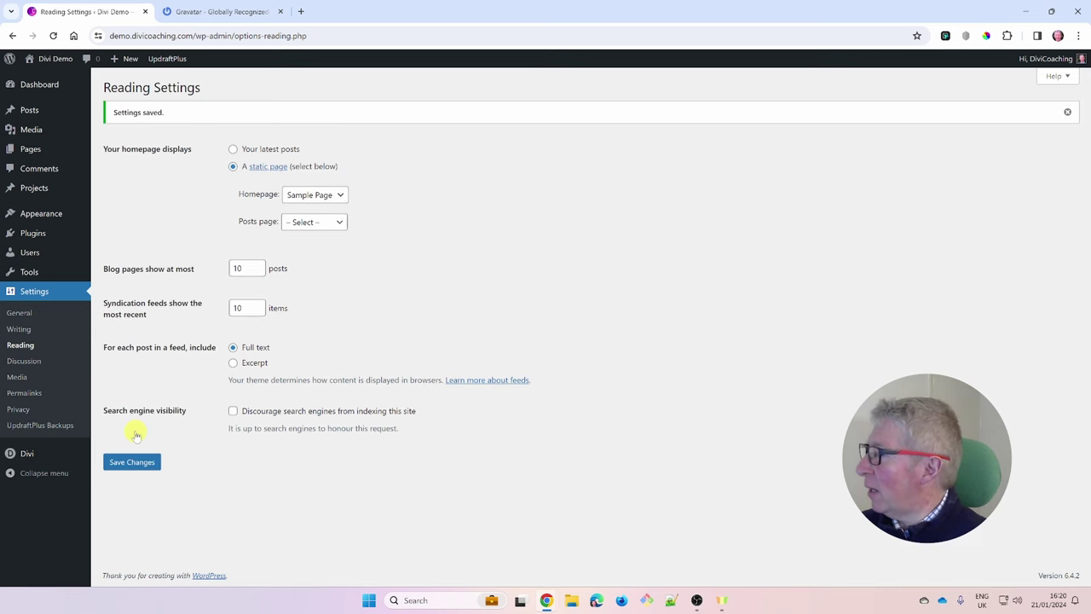
Review the discussion settings, including the default post, comment, email notification and moderation options.
left_click(26, 361)
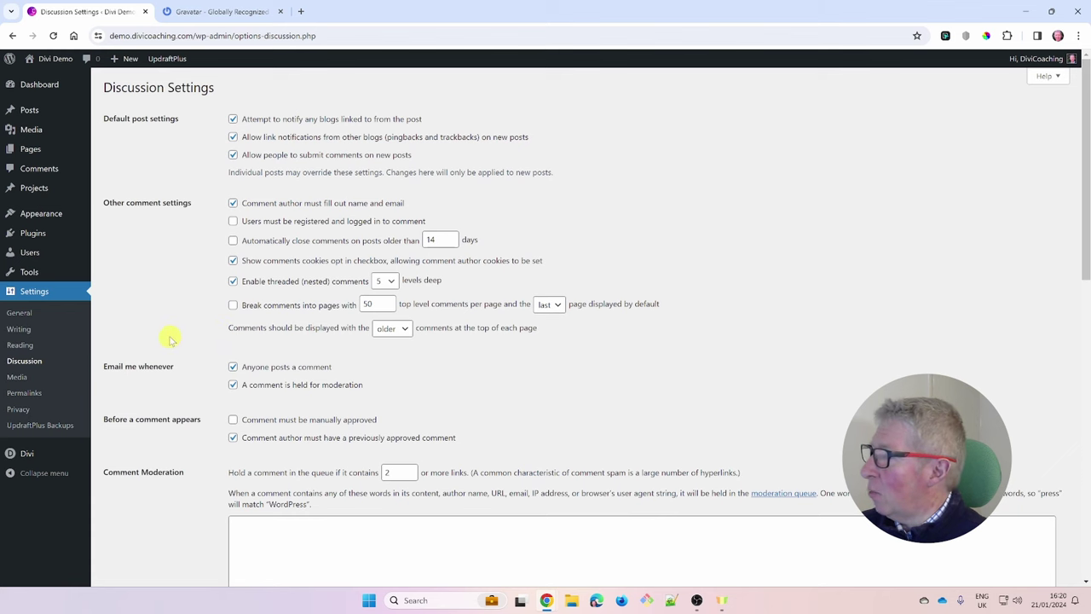
scroll(207, 402, "down", 3)
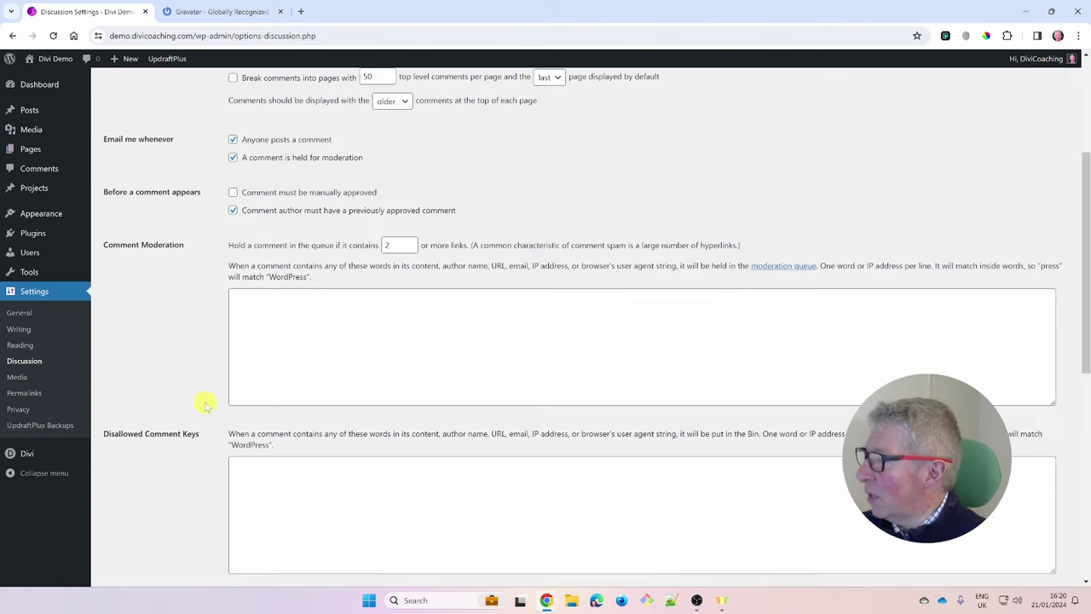
scroll(207, 402, "up", 3)
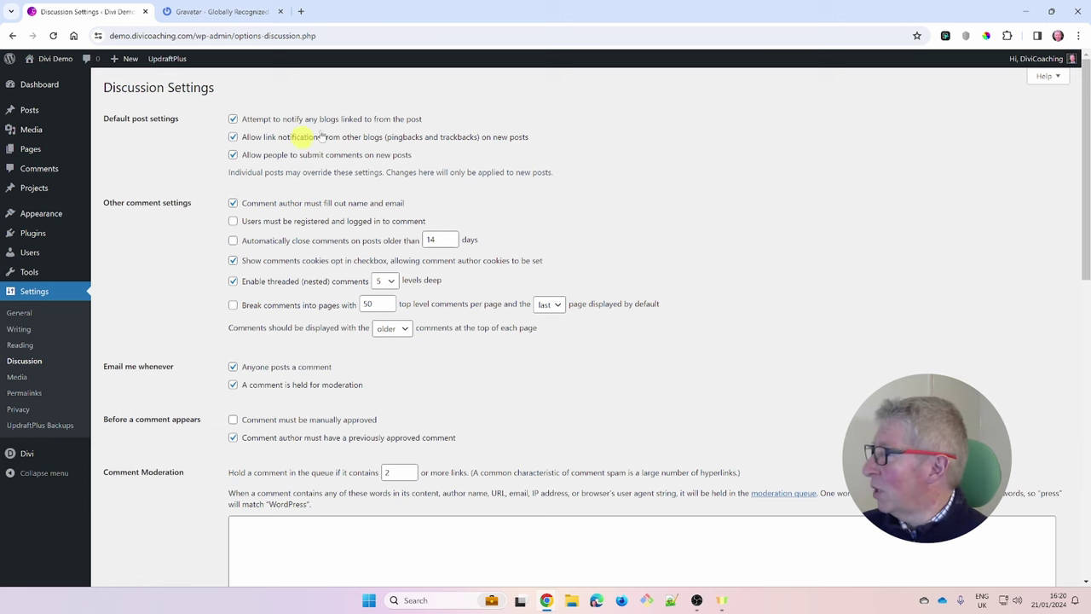
In the media settings, try allowing the Editor and Author roles to upload SVG files, and clear both roles again.
left_click(20, 380)
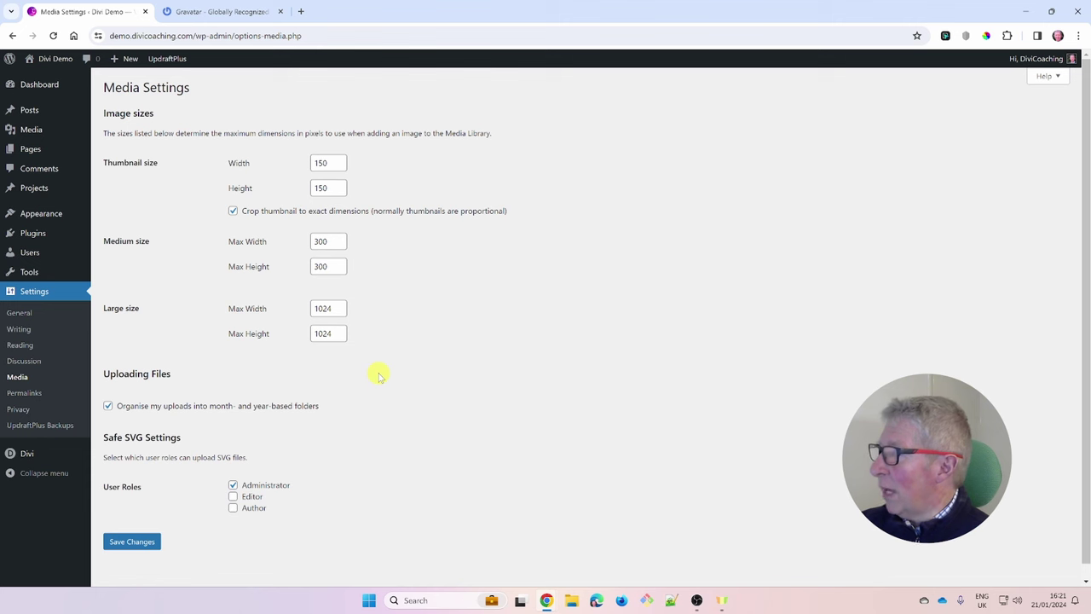
left_click(232, 497)
left_click(233, 508)
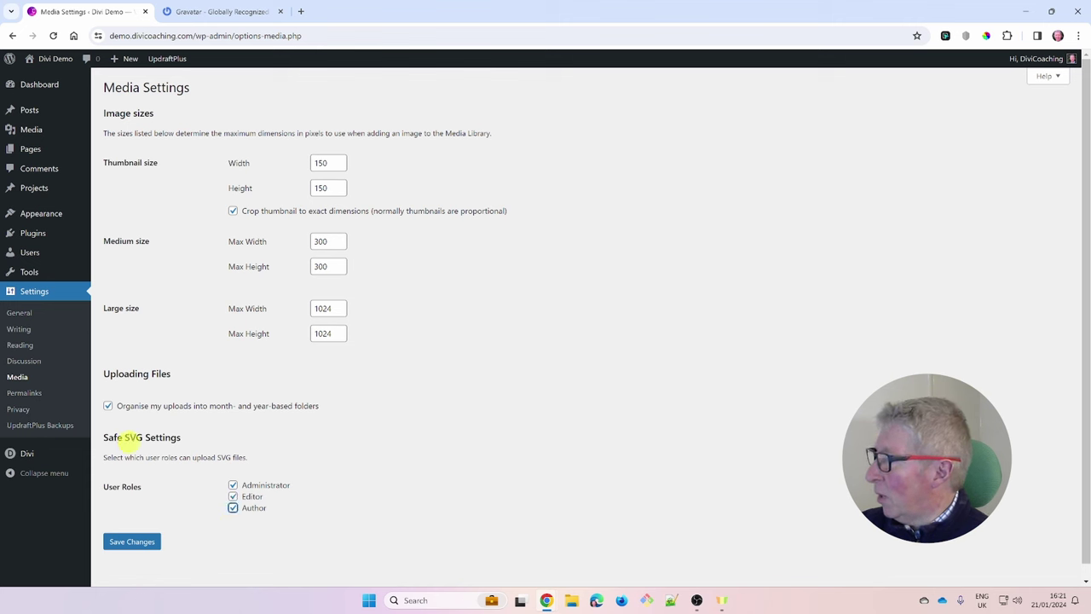
scroll(238, 454, "down", 1)
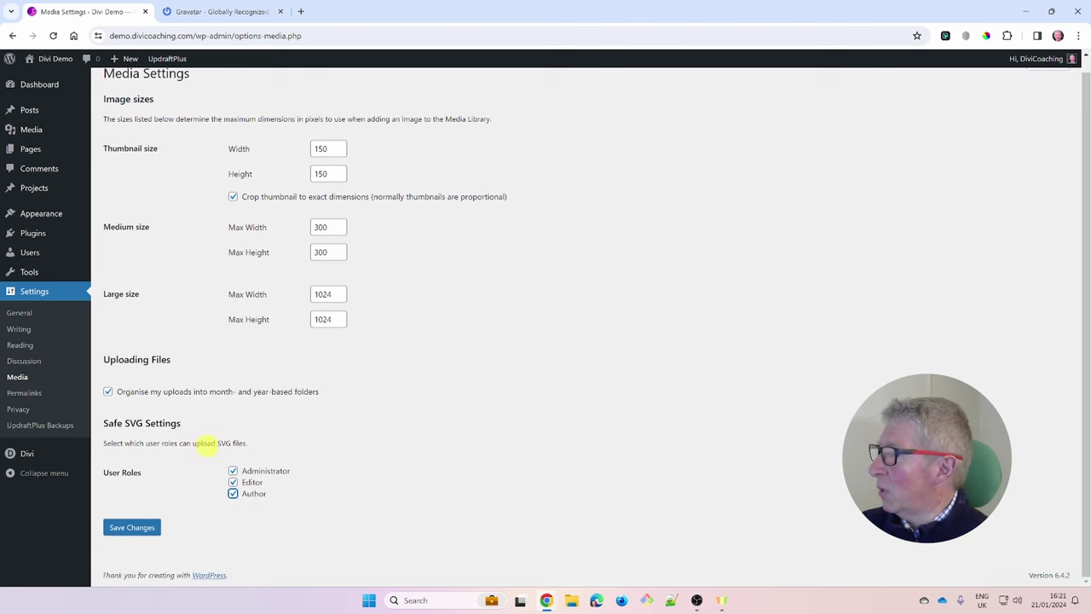
left_click(232, 481)
left_click(233, 493)
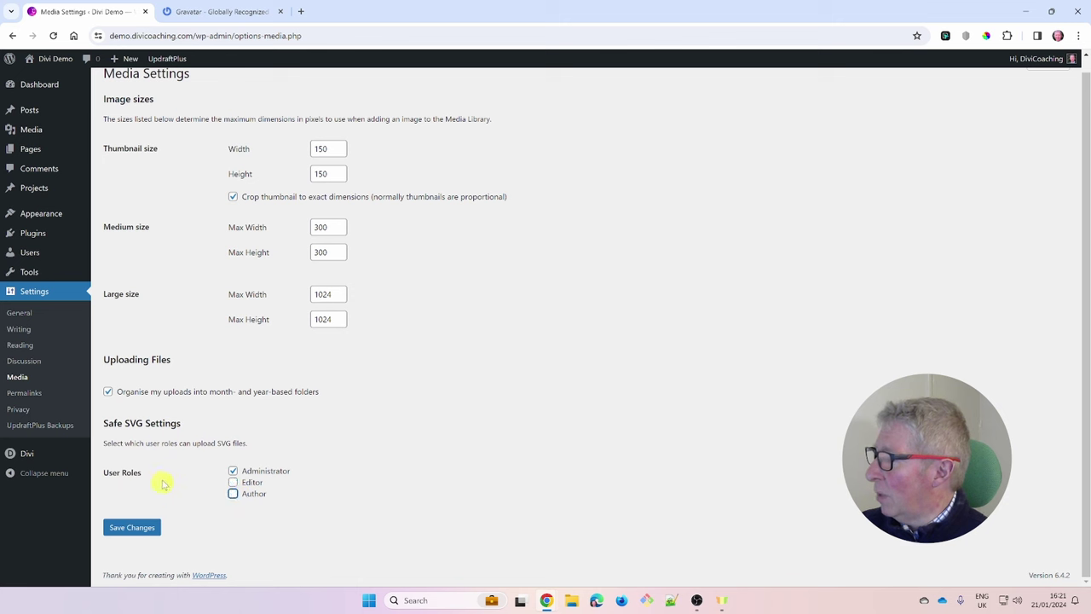
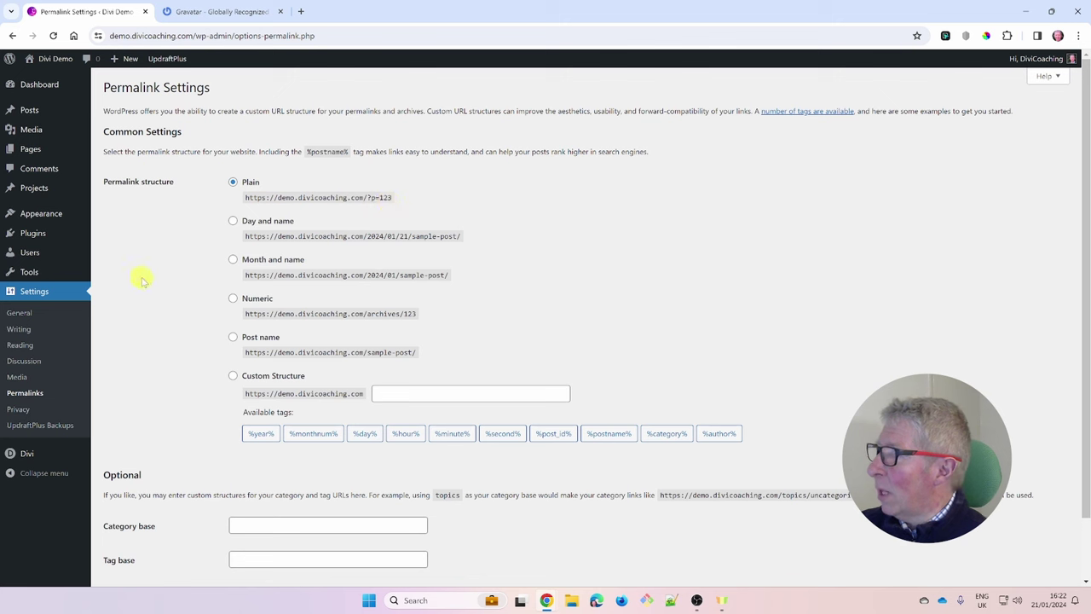
Set the site's permalink structure to Post name and save the changes.
left_click(233, 337)
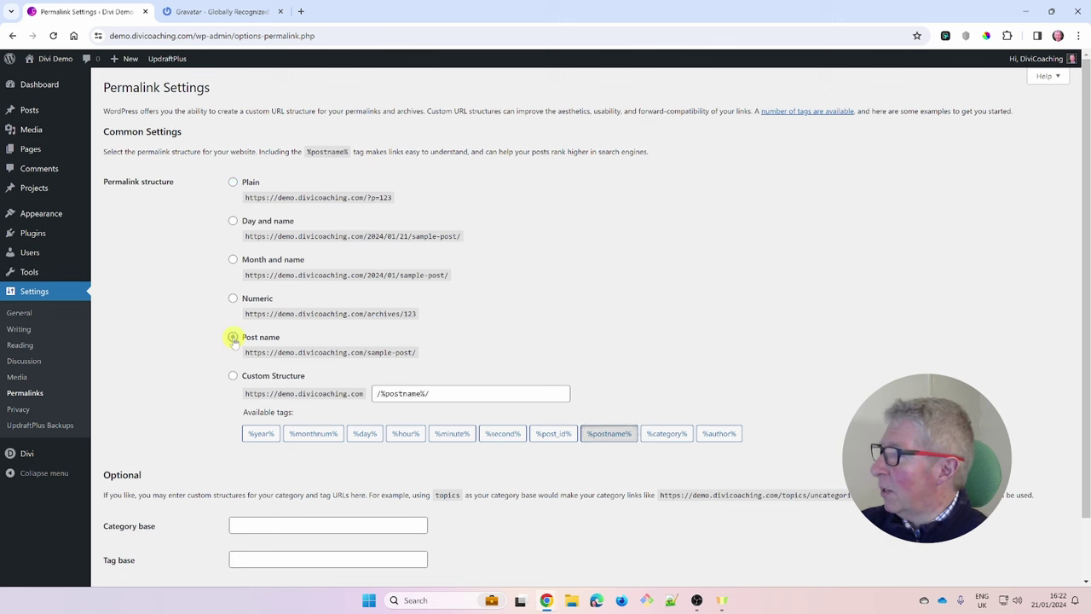
scroll(146, 333, "down", 2)
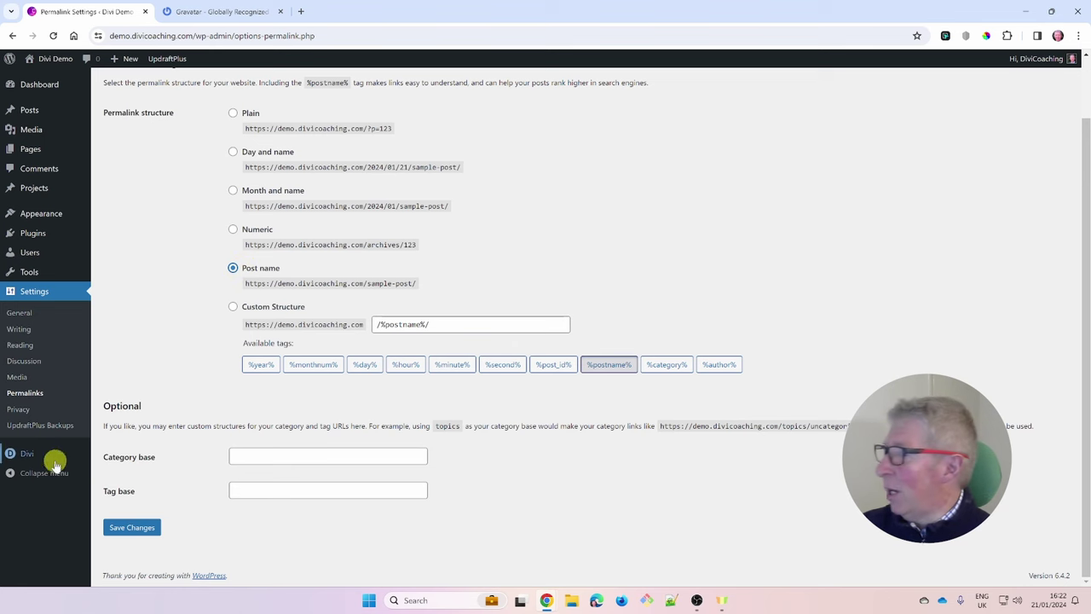
key("ctrl+l")
left_click(130, 529)
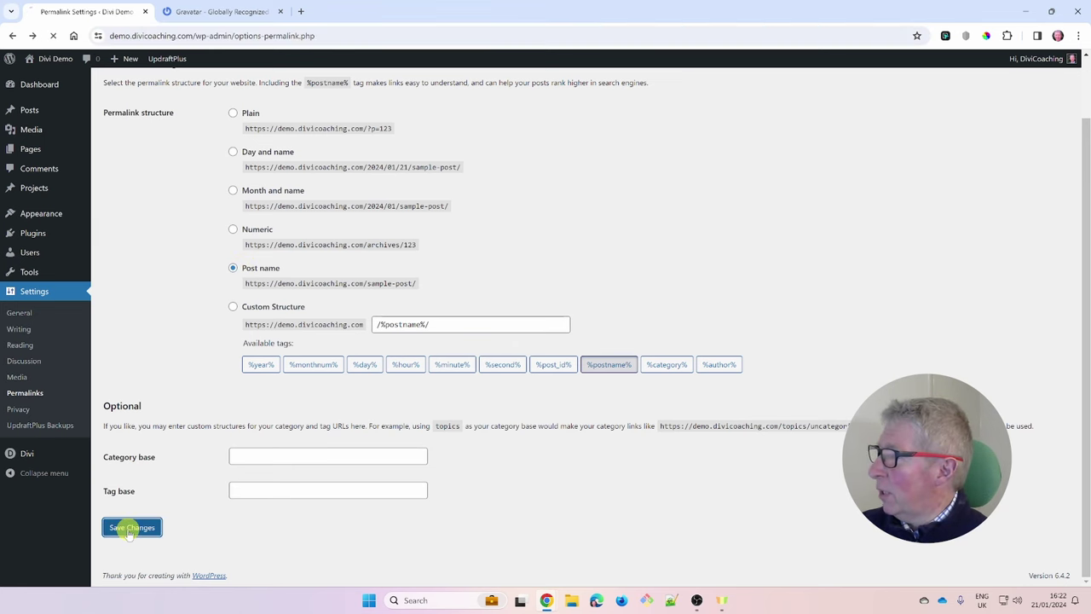
Look over the privacy settings, and run a new UpdraftPlus backup that includes the database and files.
left_click(18, 410)
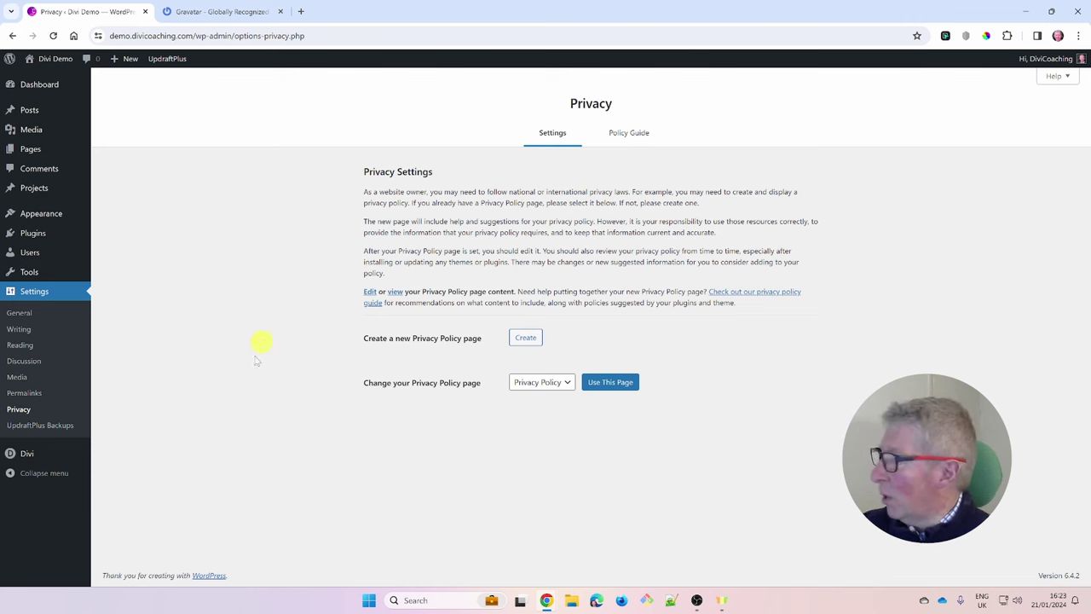
left_click(28, 425)
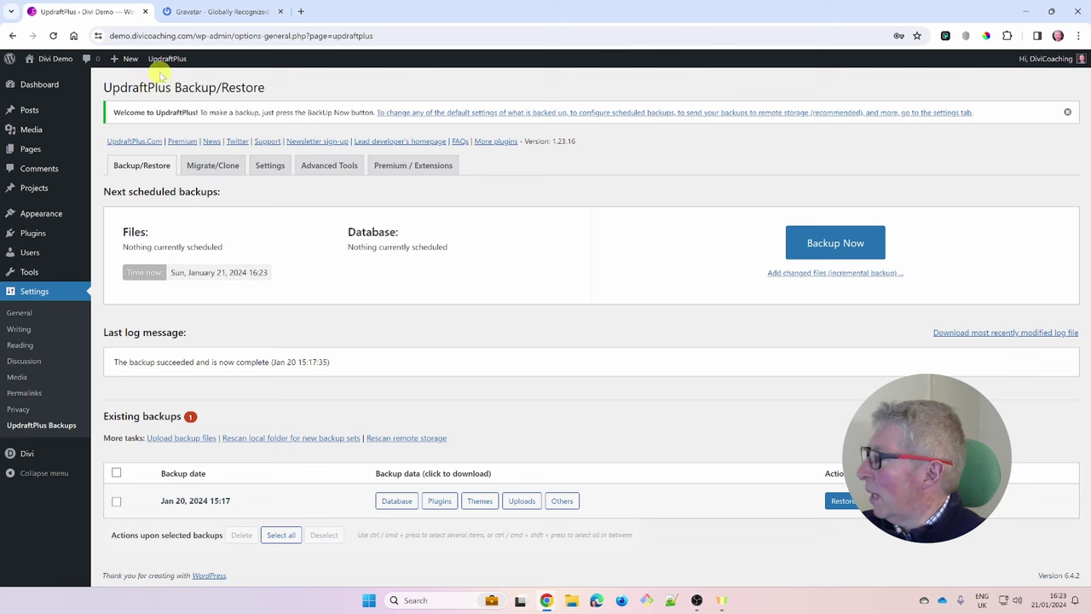
mouse_move(163, 68)
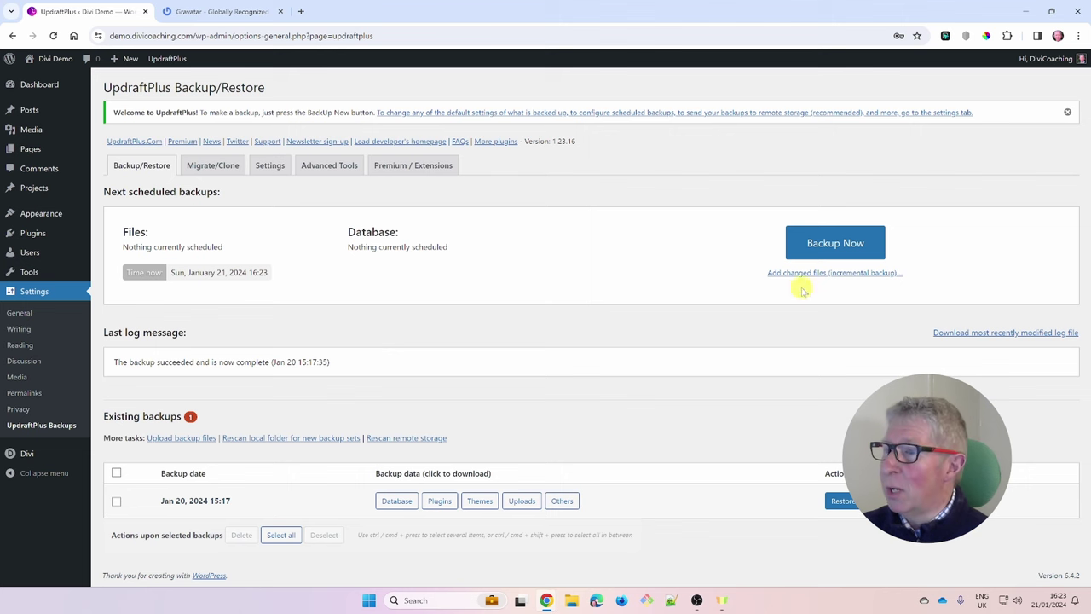
left_click(821, 247)
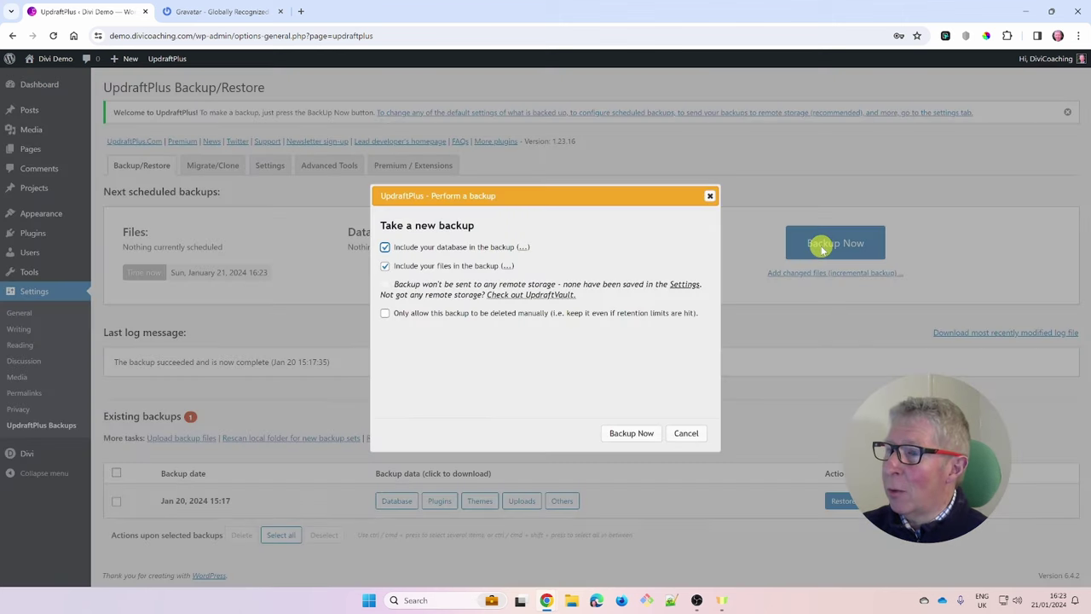
left_click(622, 435)
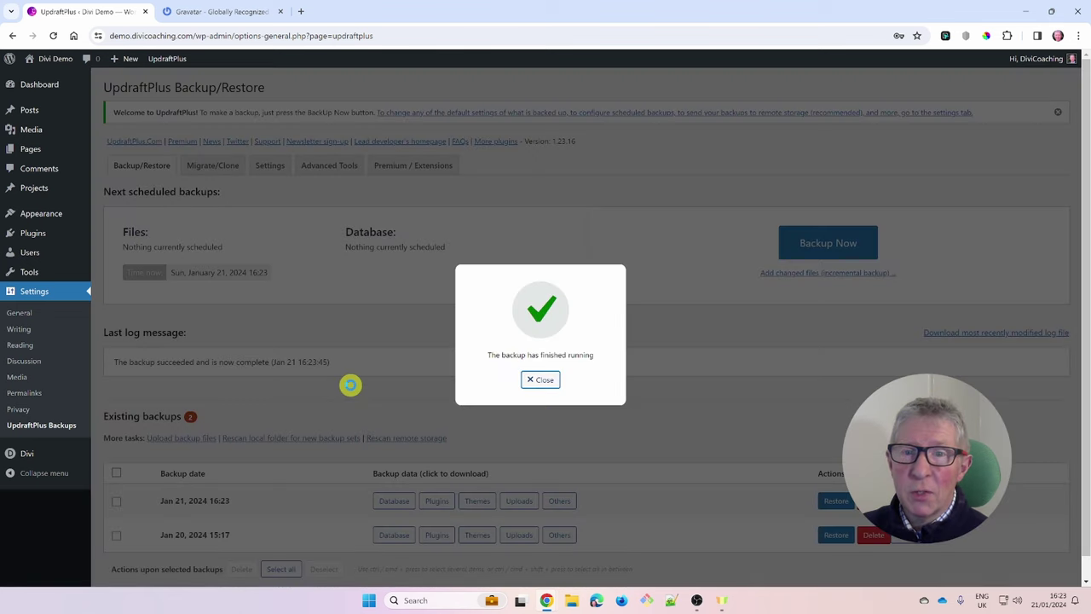
left_click(540, 378)
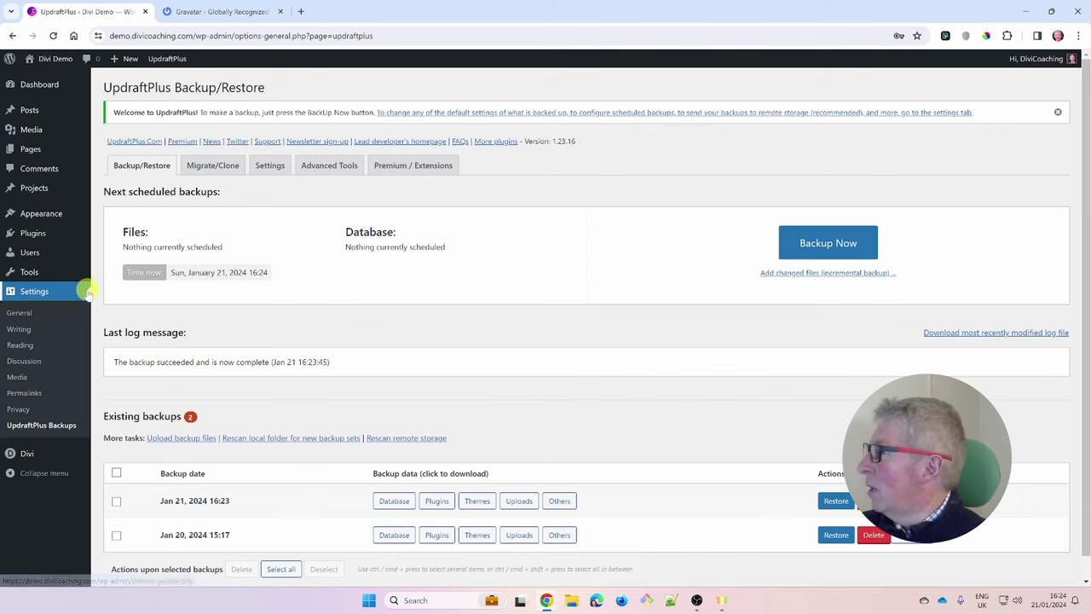
Create and publish a new page titled Homepage, and return to the list of pages.
left_click(30, 151)
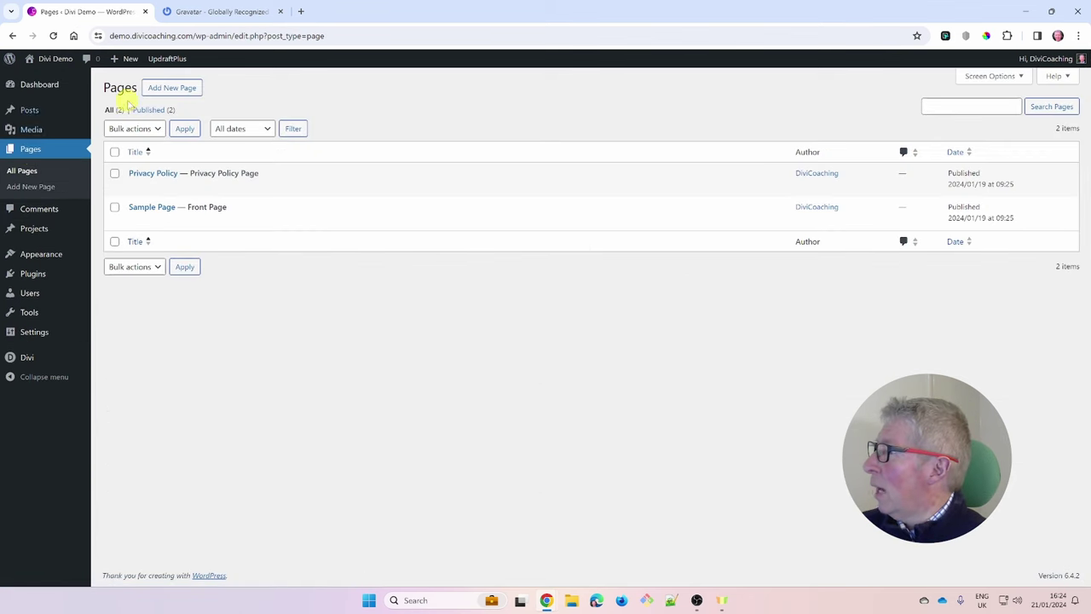
left_click(180, 90)
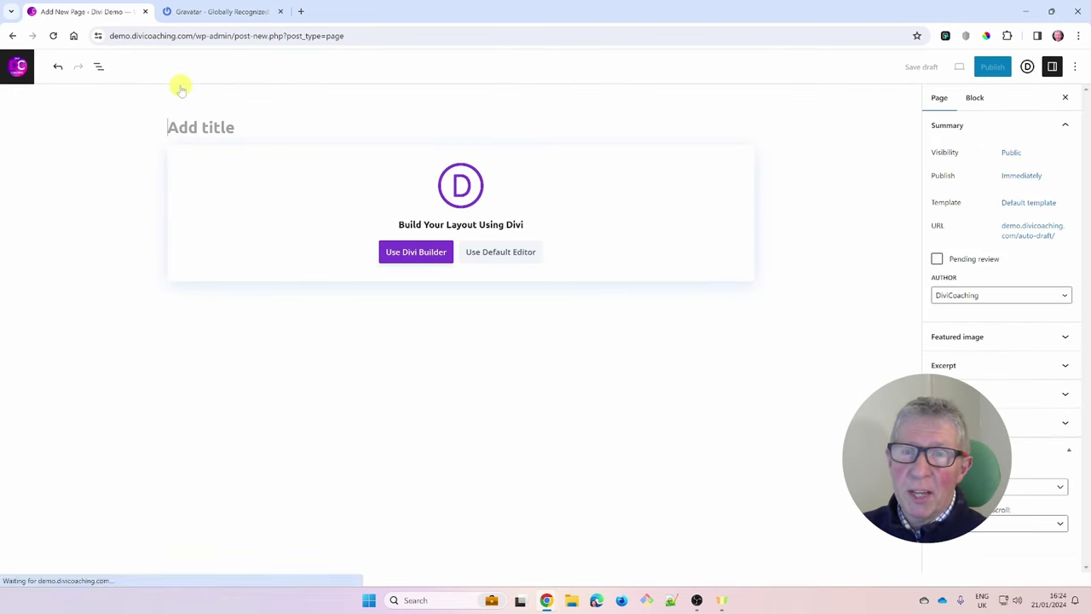
type("Homepage")
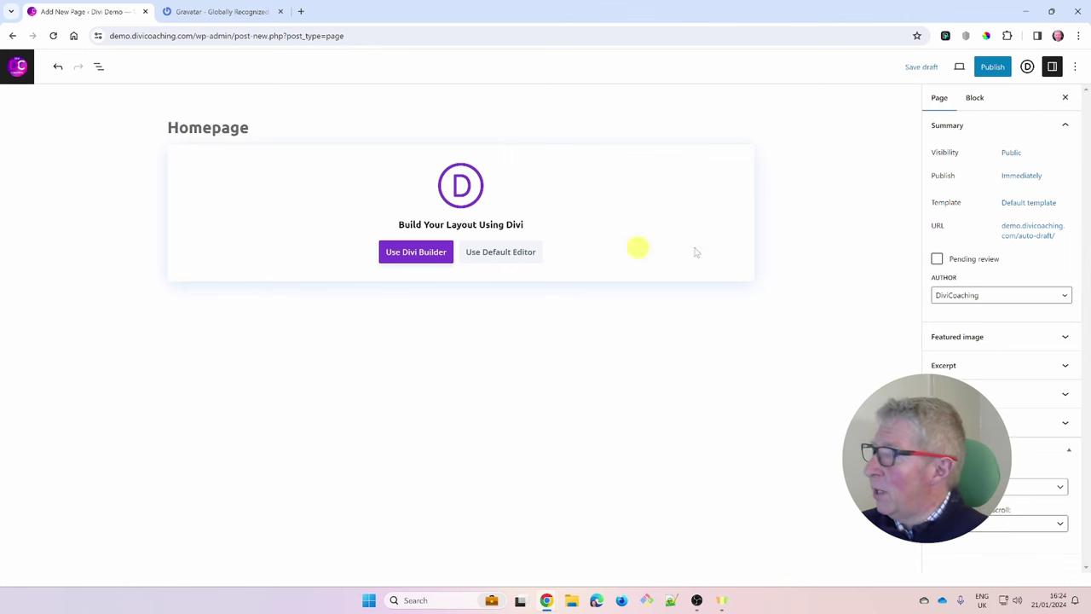
left_click(994, 68)
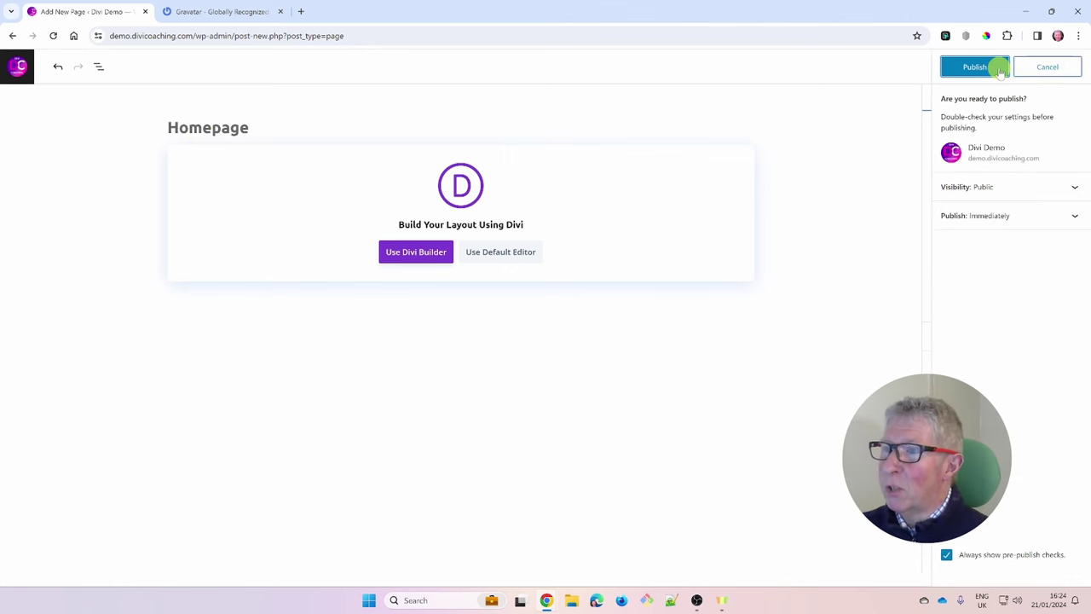
left_click(997, 68)
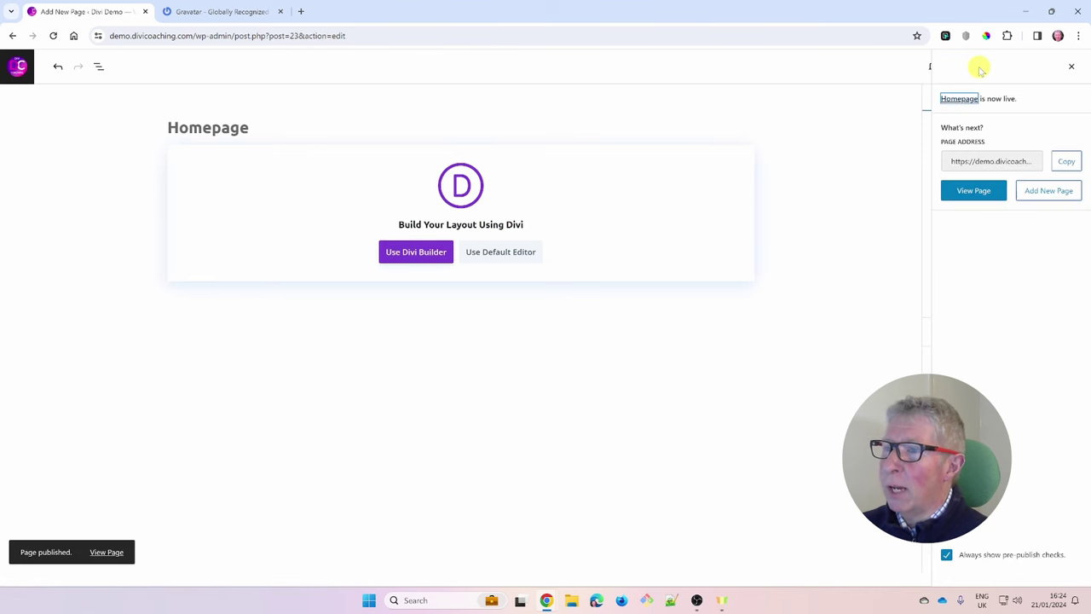
left_click(18, 68)
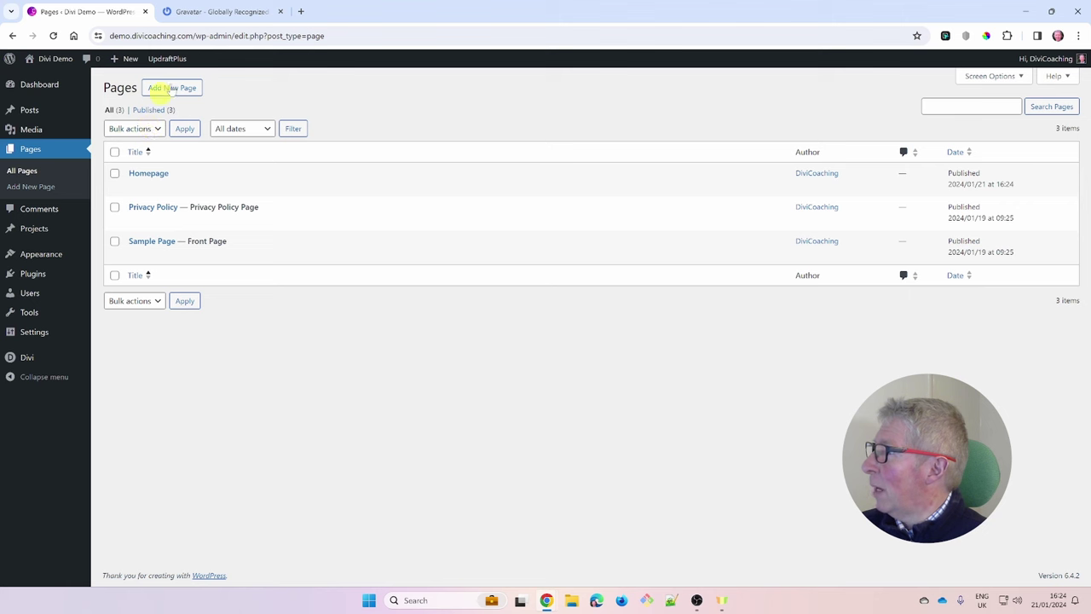
Create and publish a new page titled About Us.
left_click(174, 89)
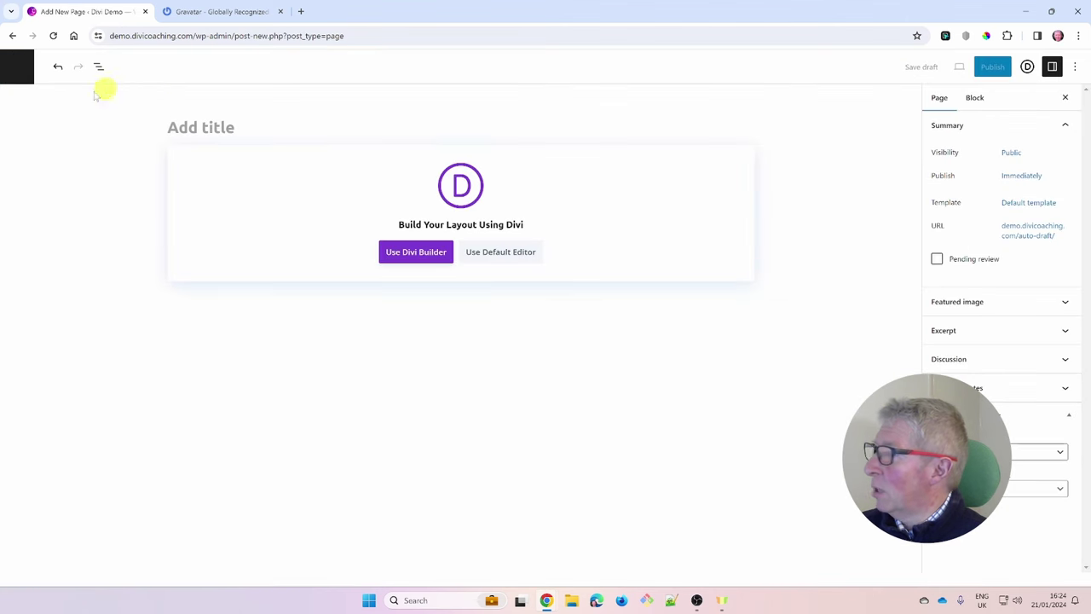
type("About Us")
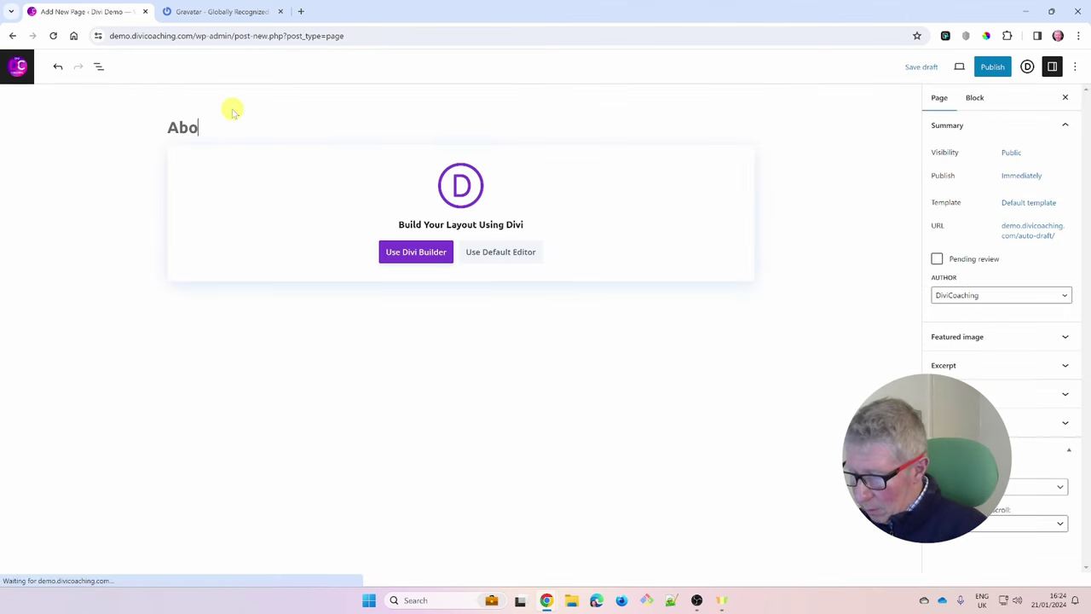
left_click(992, 67)
left_click(984, 72)
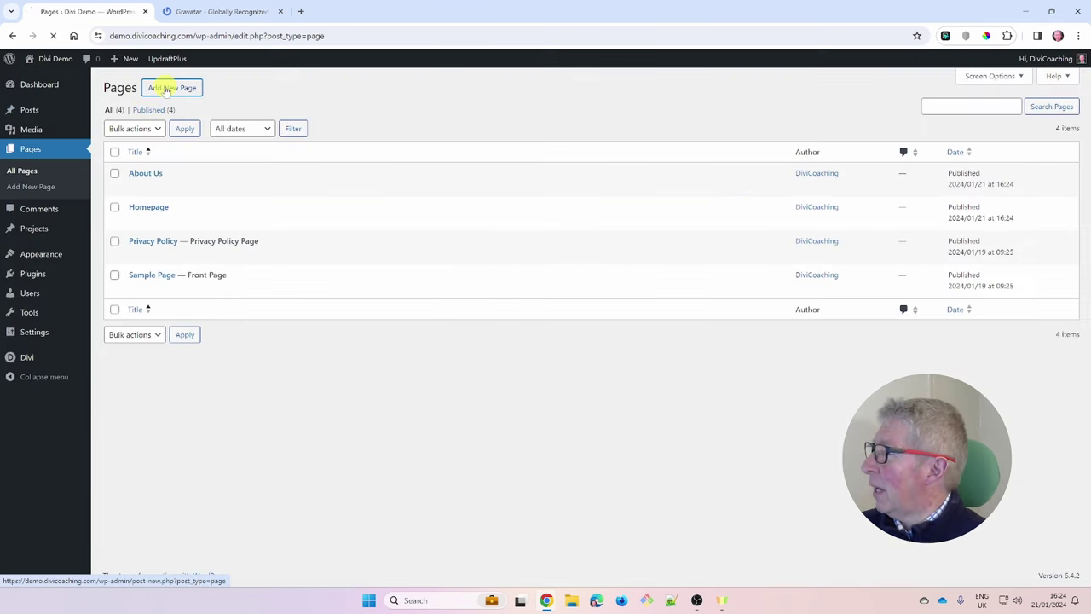
Create and publish a new page titled Contact.
left_click(167, 89)
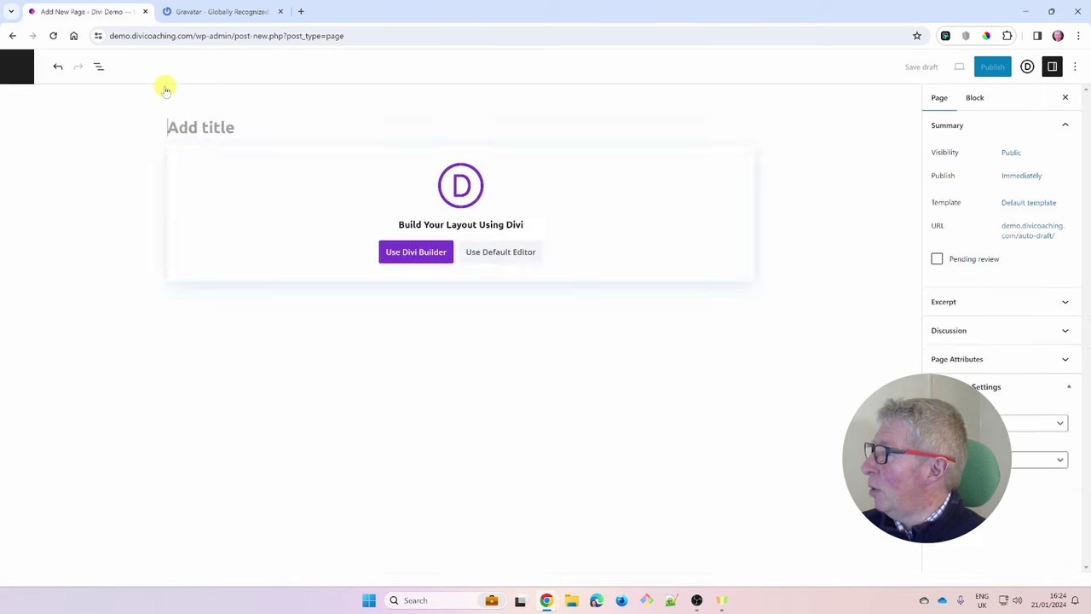
type("Contact")
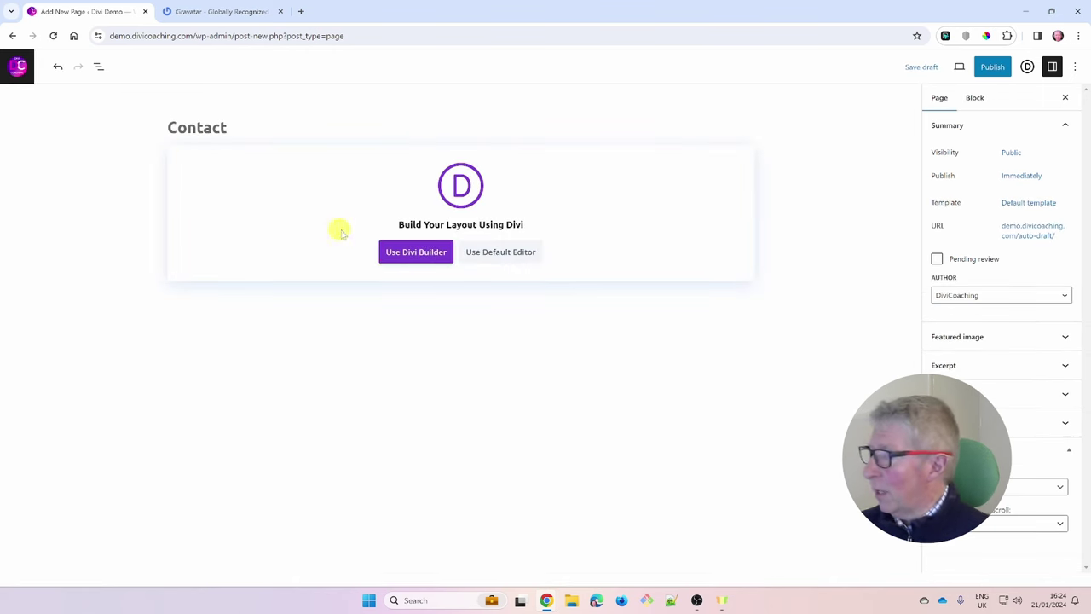
left_click(989, 66)
left_click(989, 67)
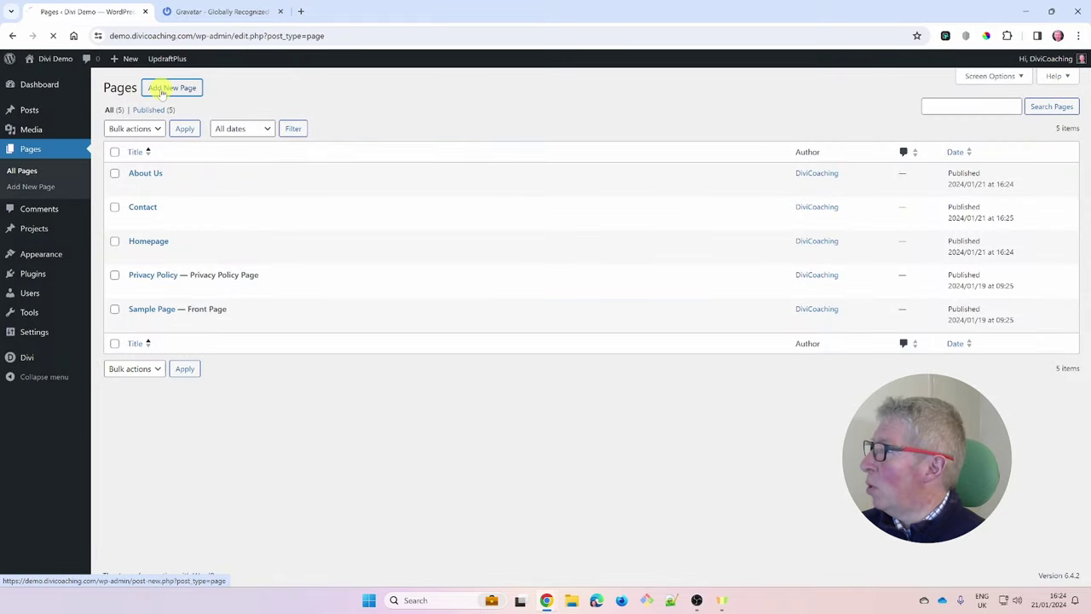
Create and publish a new page titled Services.
left_click(162, 89)
type("Services")
key("ctrl+a")
key("BackSpace")
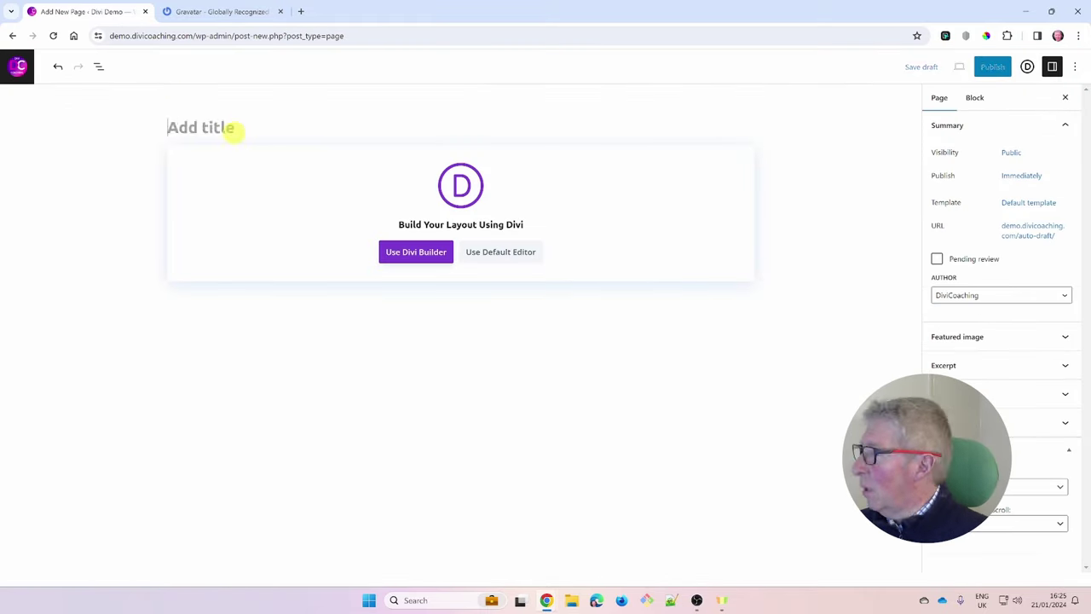
Title the new page Blog, publish it, and return to the list of pages.
type("Blog")
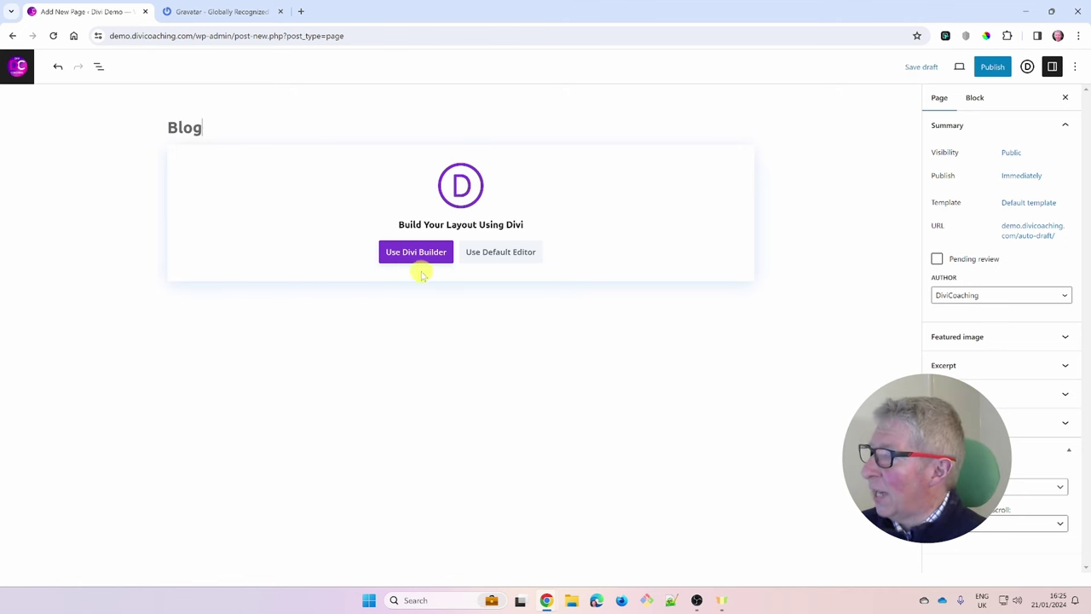
left_click(994, 68)
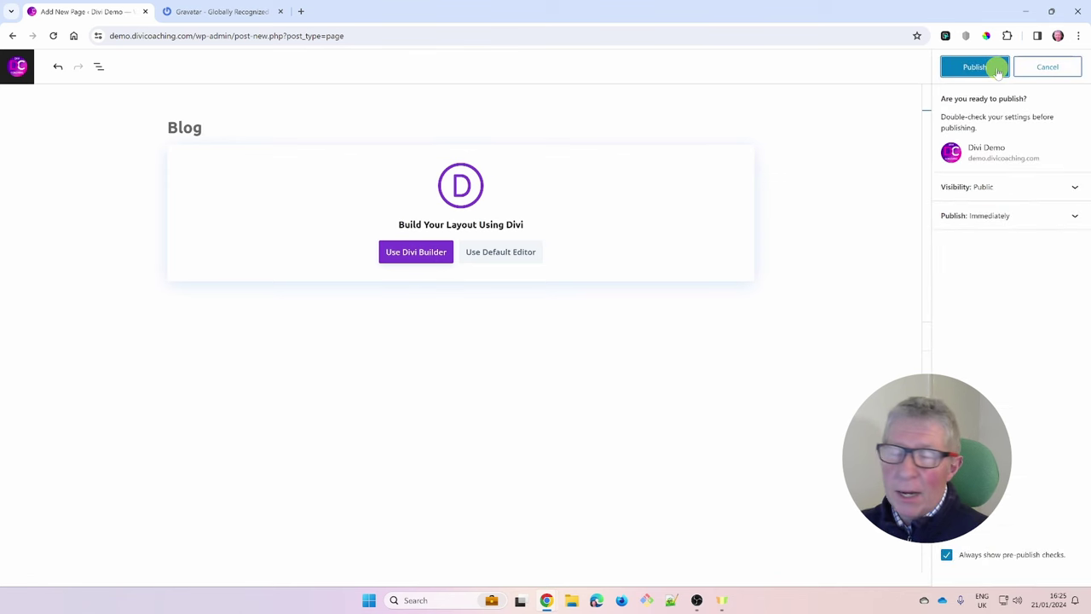
left_click(996, 68)
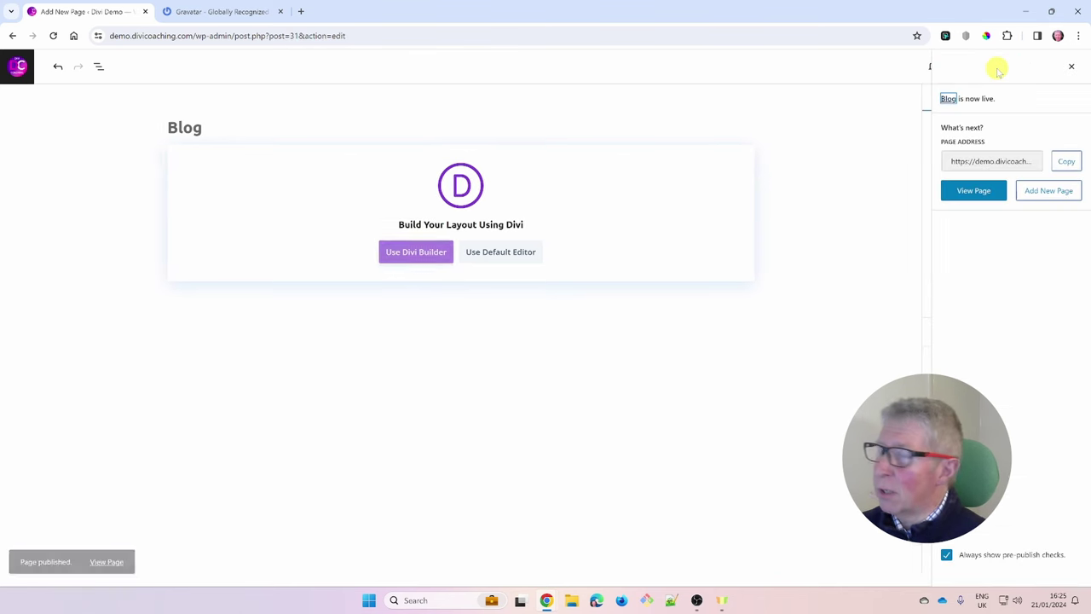
left_click(19, 67)
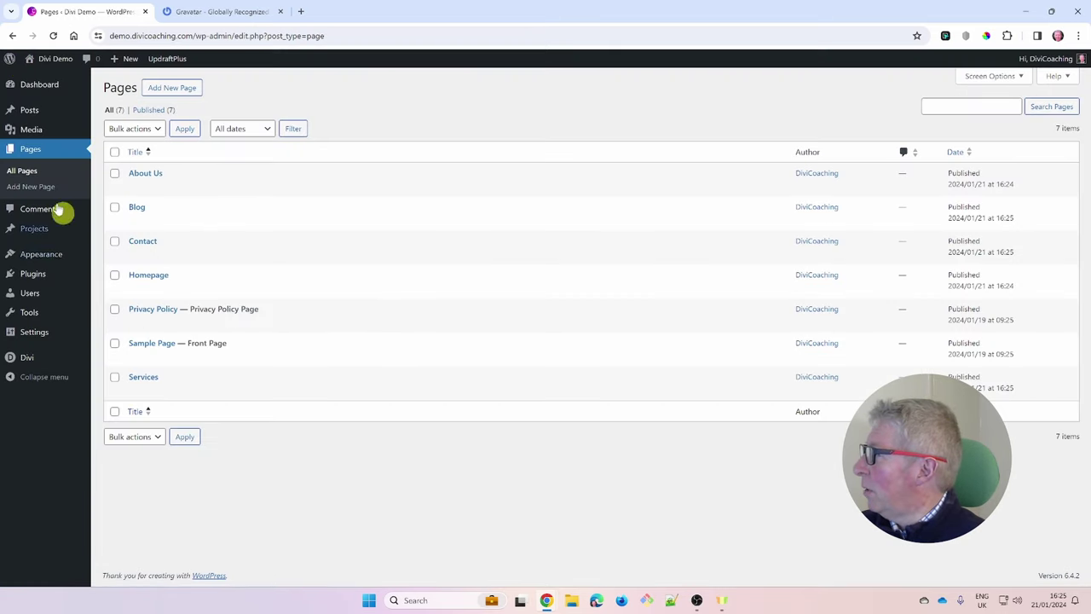
Create a new navigation menu named Main Menu.
mouse_move(43, 254)
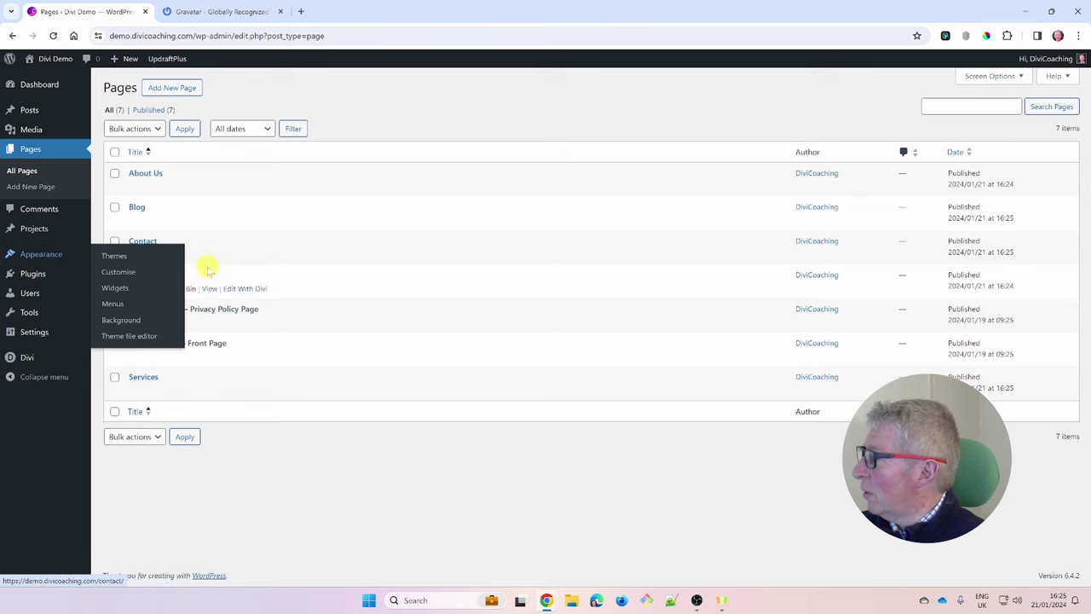
left_click(113, 304)
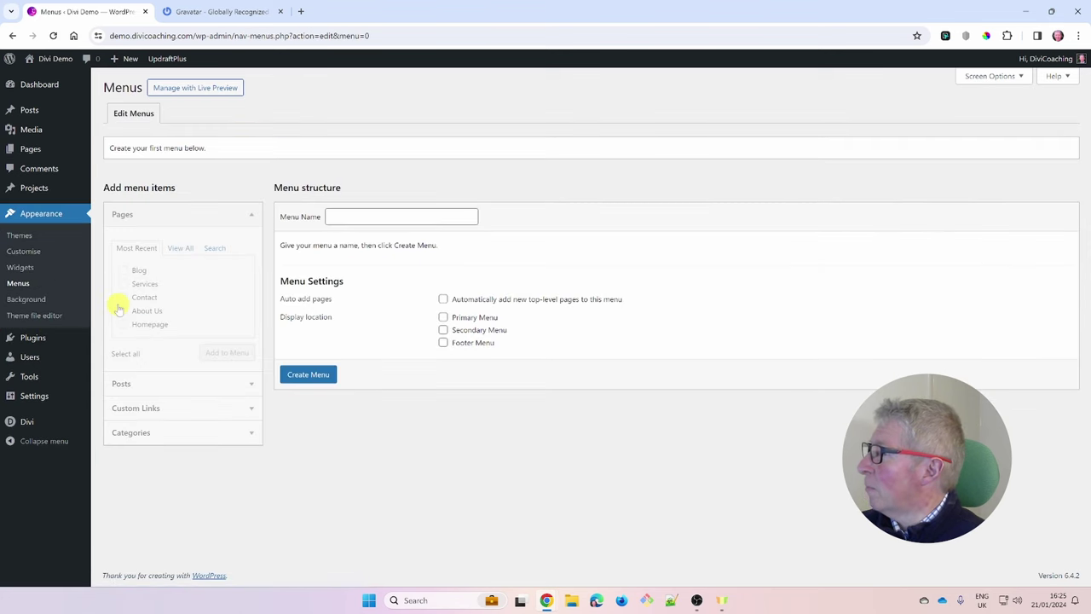
left_click(338, 217)
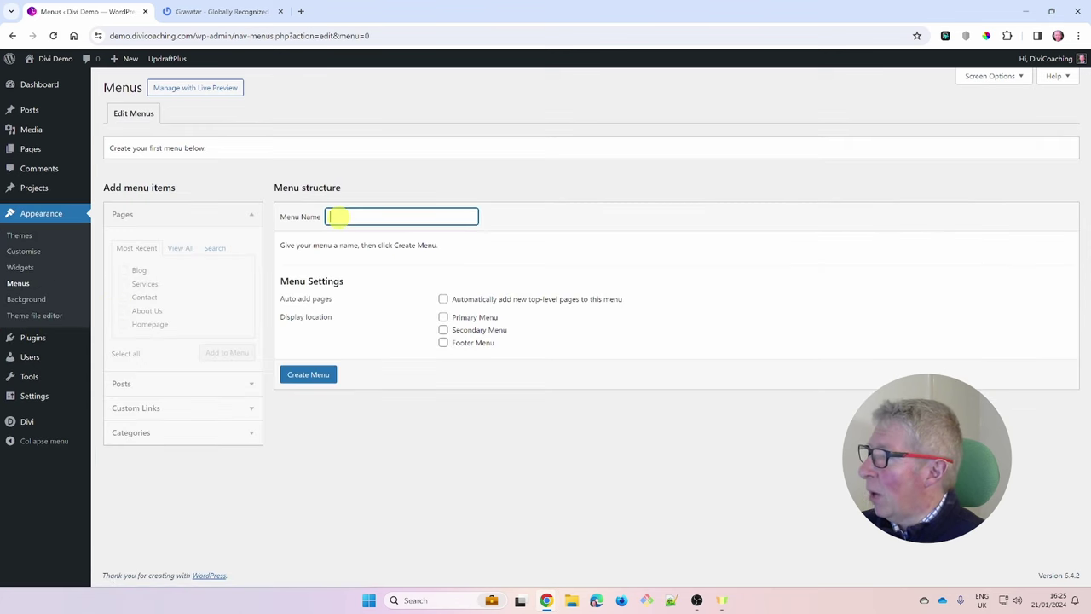
type("Main Menu")
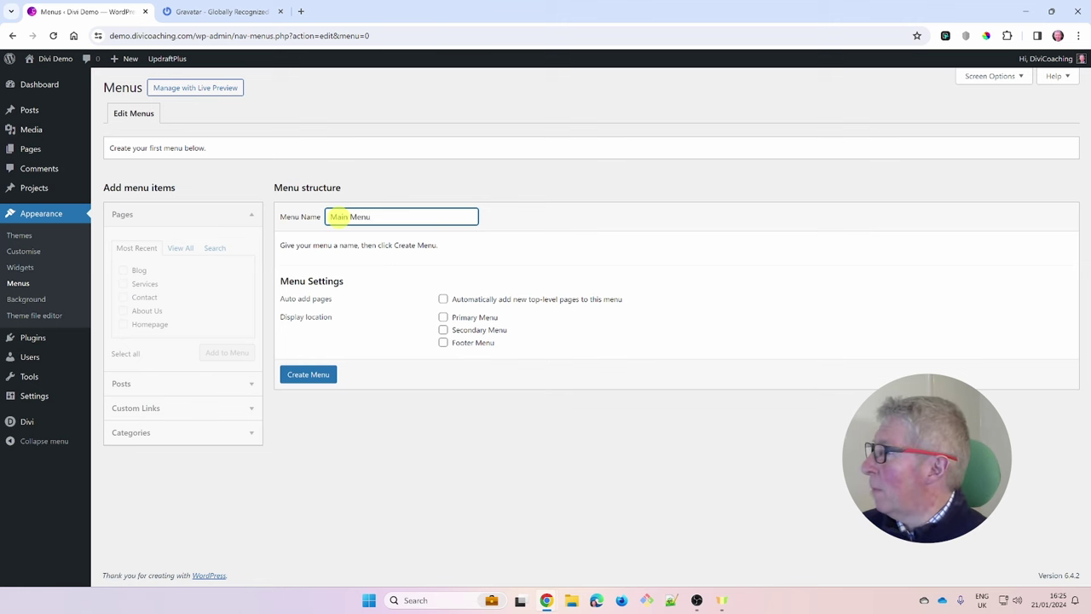
left_click(308, 376)
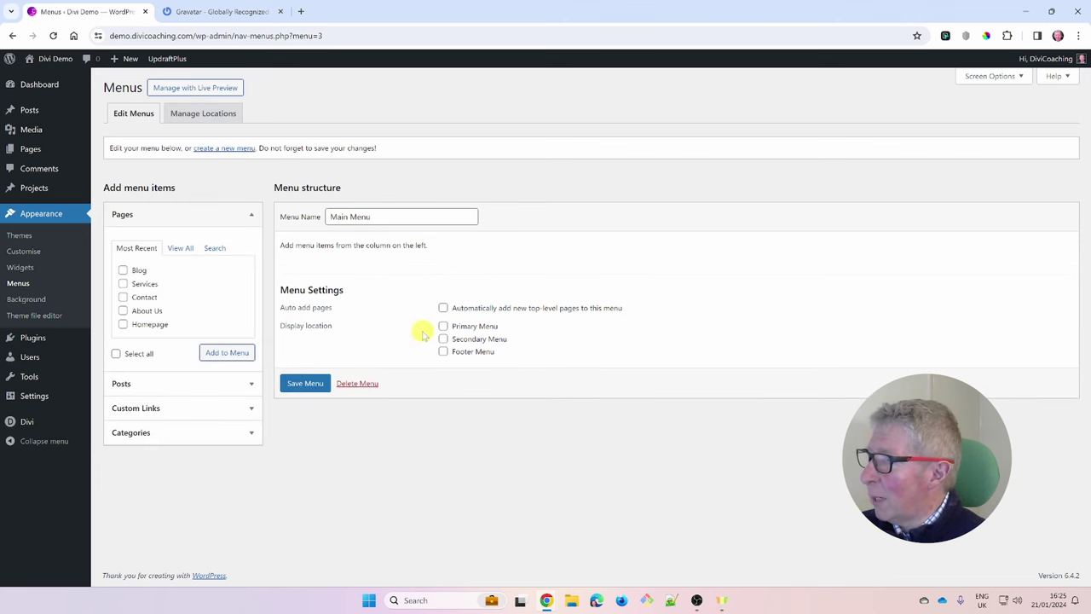
Assign Main Menu to the Primary Menu display location, leaving automatic adding of new pages off, and save it.
left_click(443, 308)
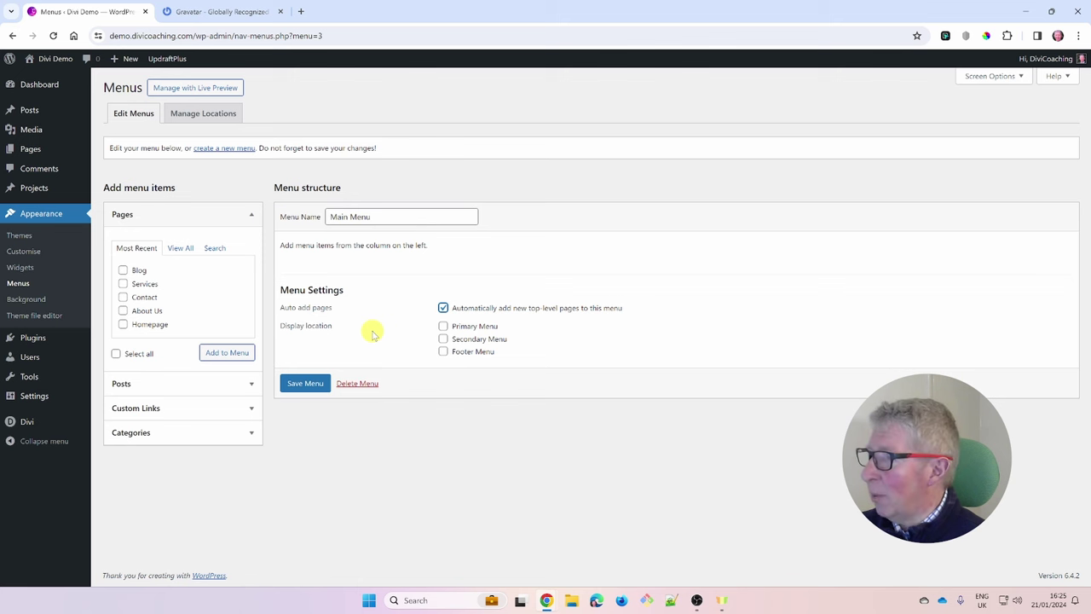
left_click(443, 308)
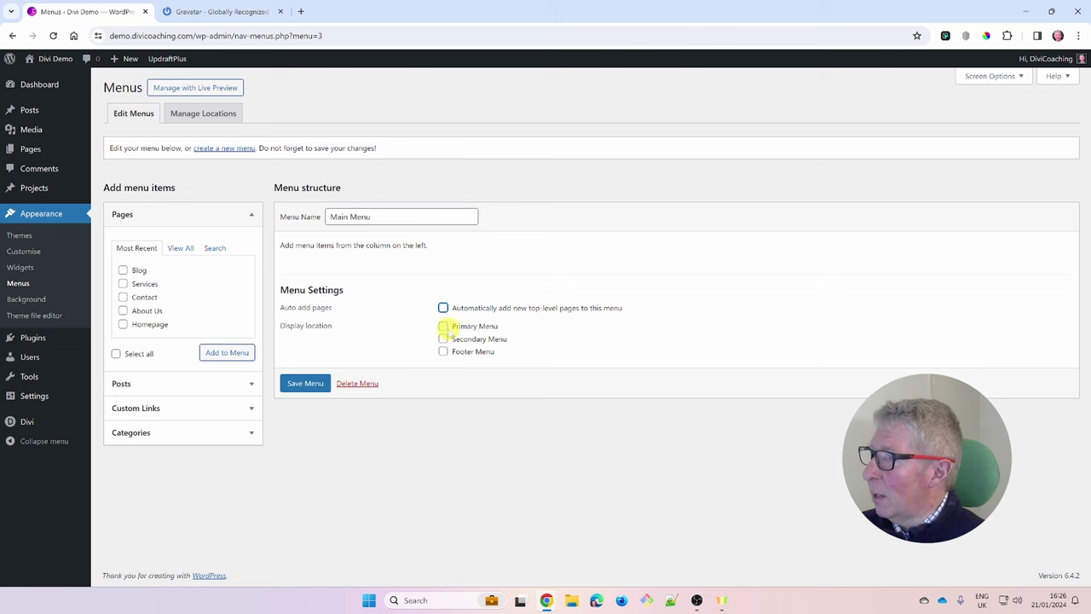
left_click(443, 326)
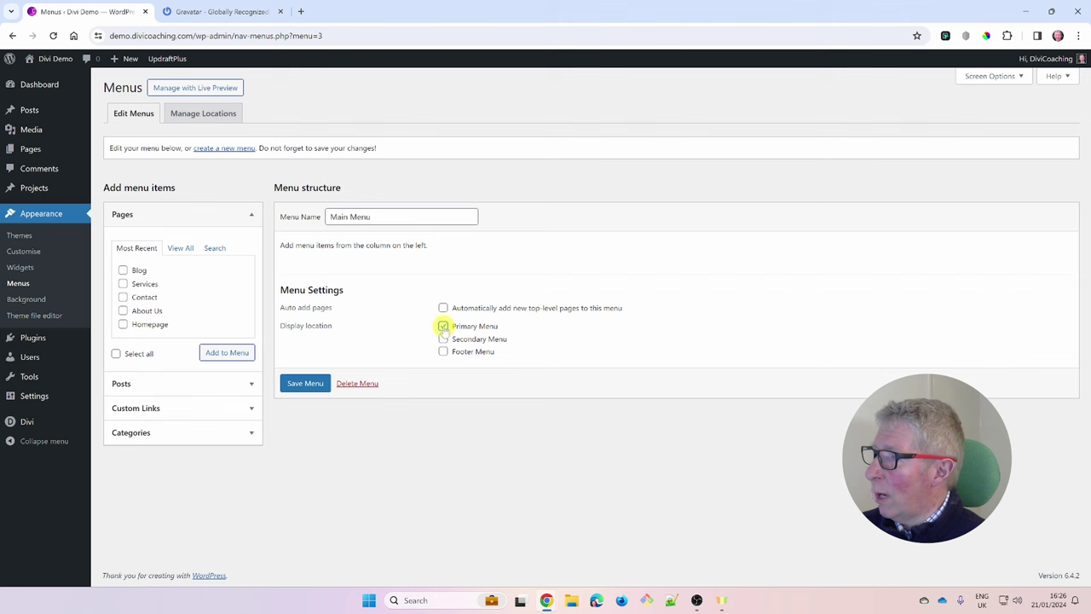
left_click(304, 385)
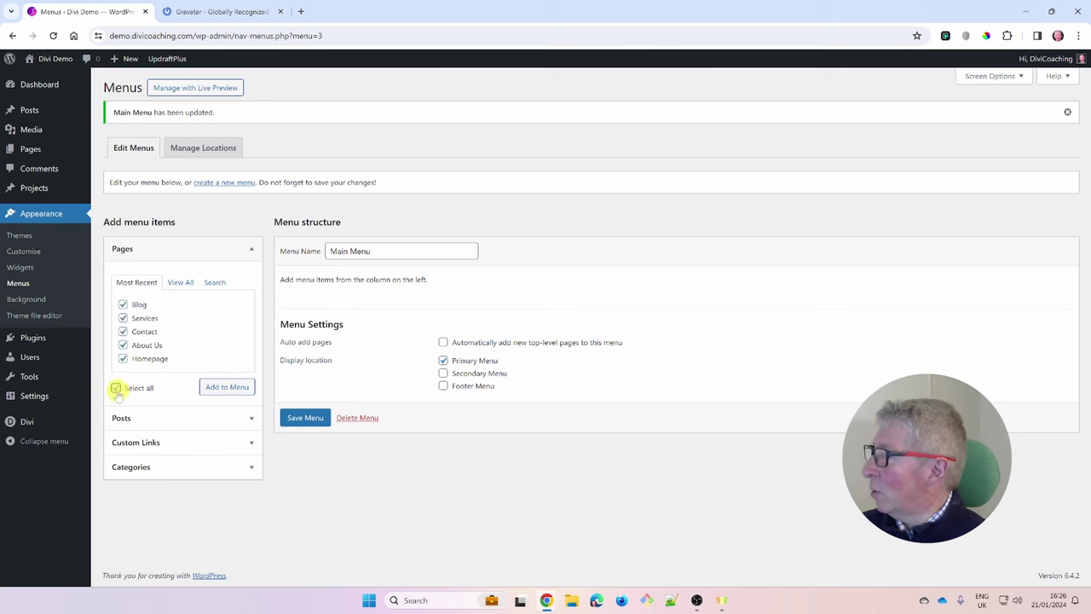
Add all recent pages to Main Menu in the order Homepage, About Us, Services, Blog, Contact, and save the menu.
left_click(218, 387)
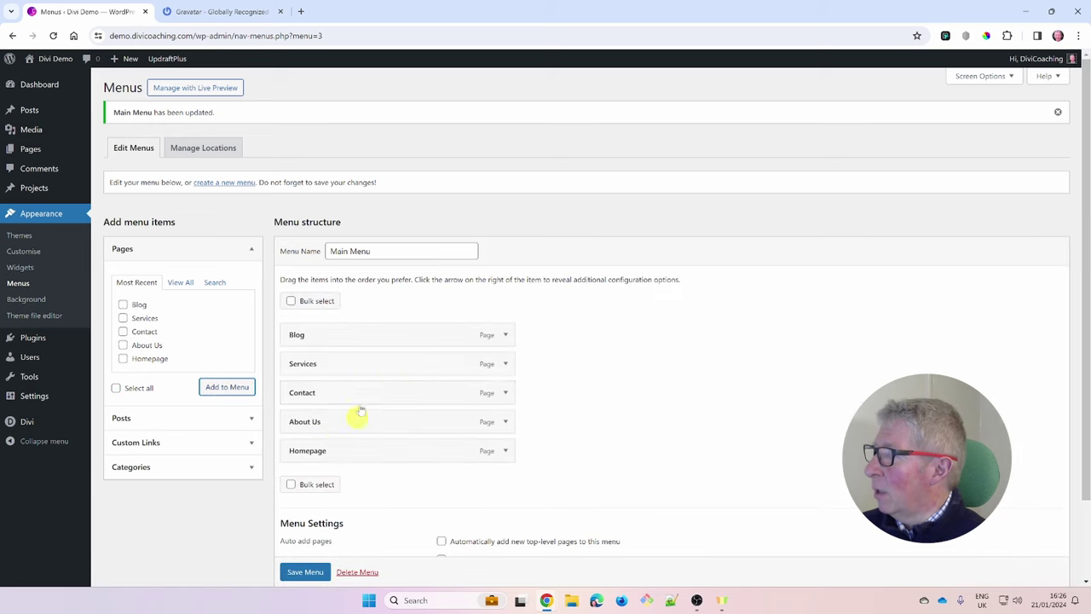
scroll(656, 403, "down", 2)
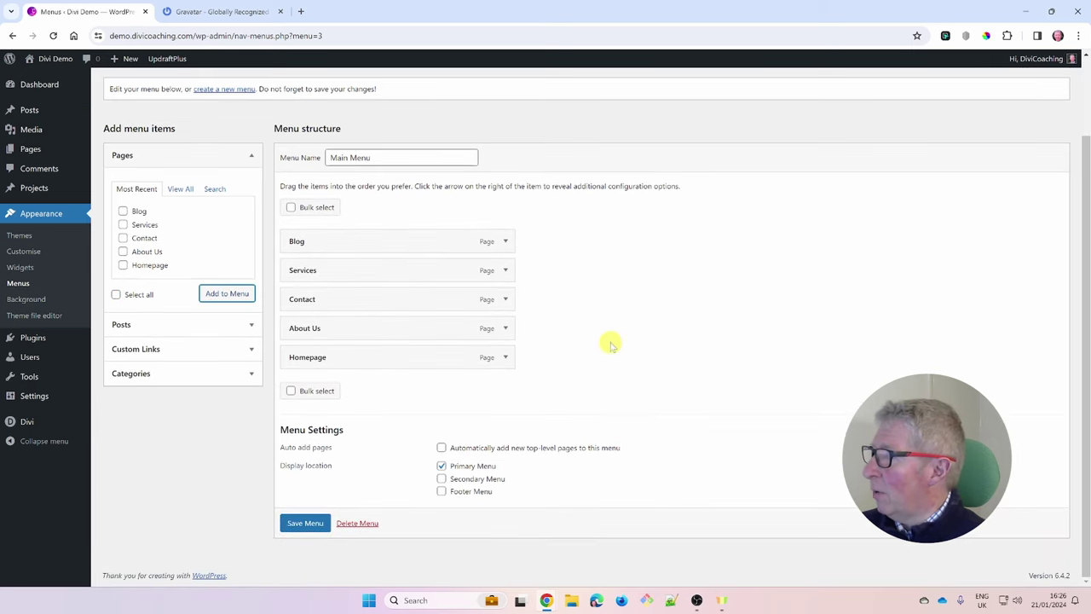
left_click_drag(308, 357, 307, 231)
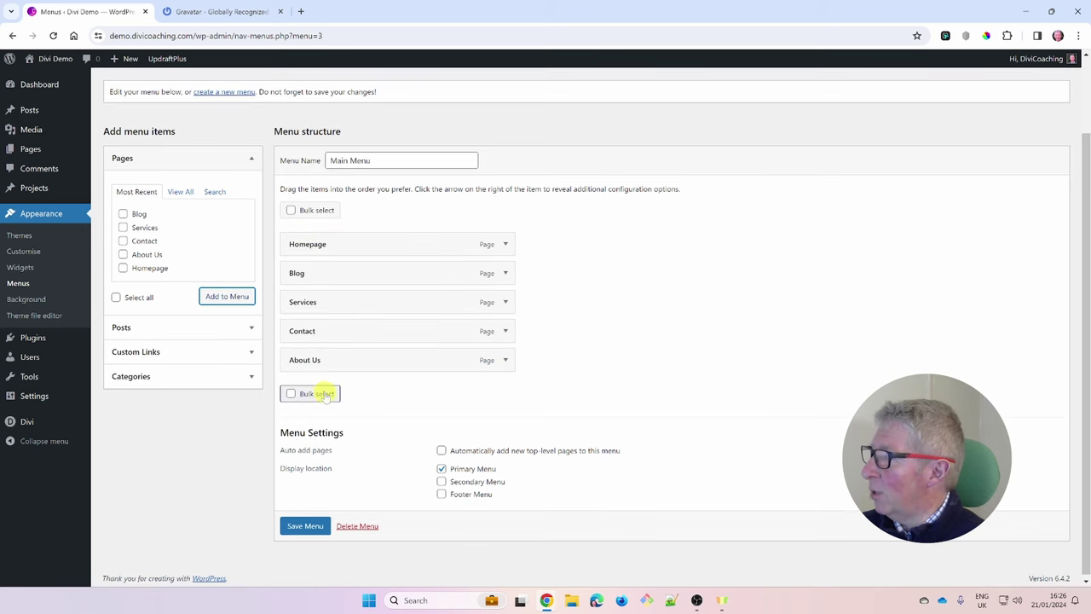
left_click_drag(312, 359, 346, 280)
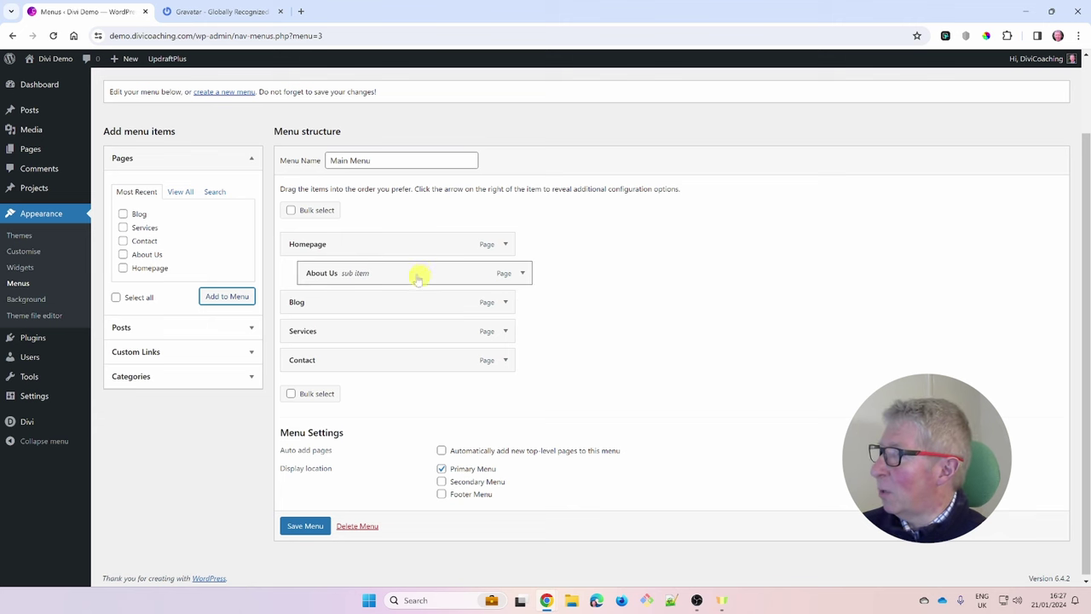
left_click_drag(421, 277, 395, 273)
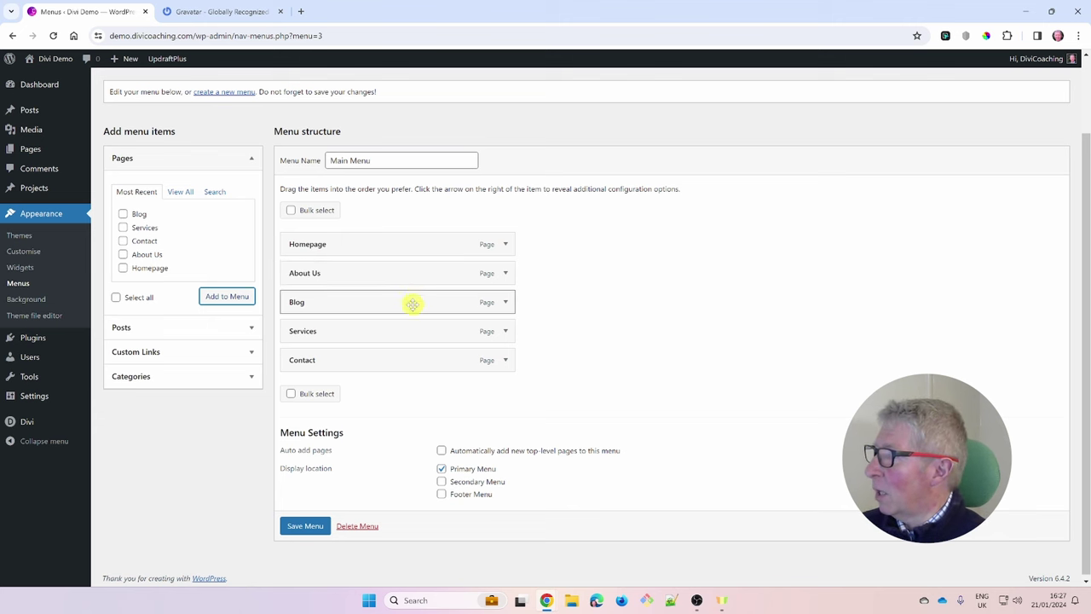
left_click_drag(368, 335, 358, 312)
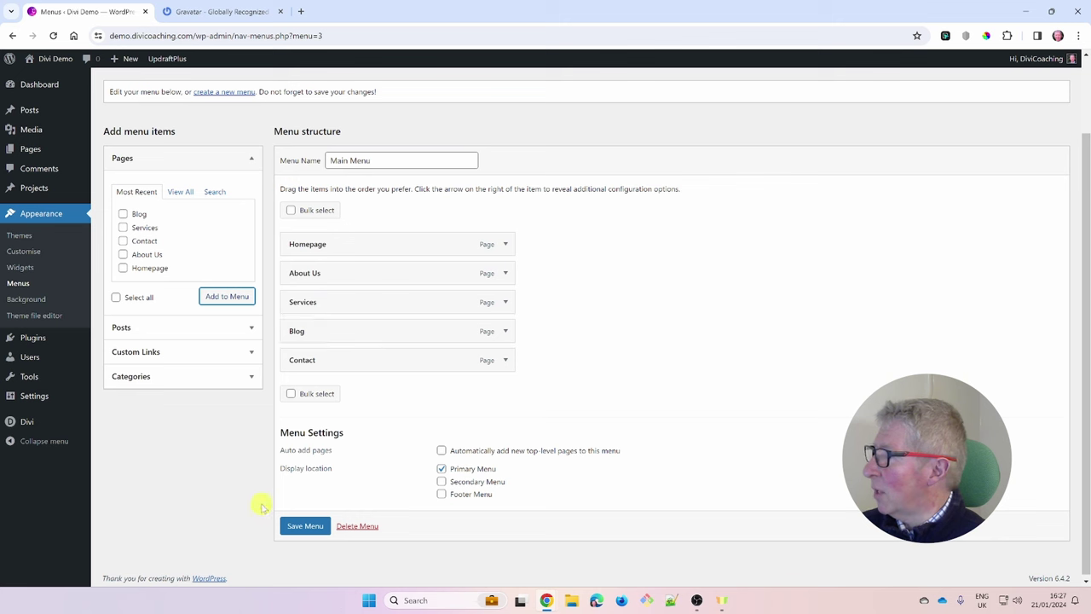
left_click(305, 525)
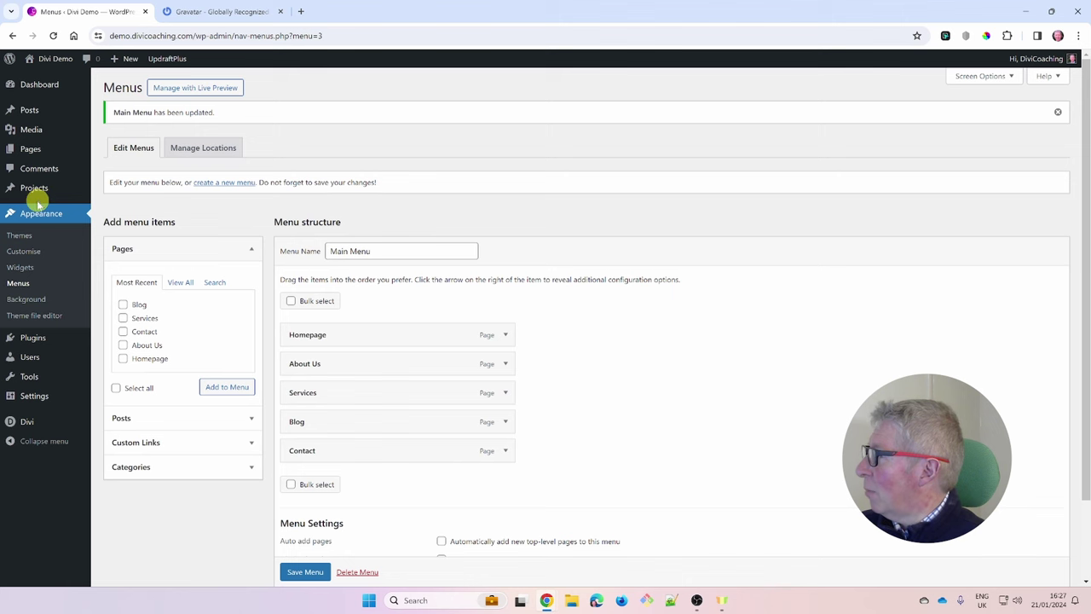
Set the site's static homepage to the Homepage page in the reading settings and save the changes.
mouse_move(36, 402)
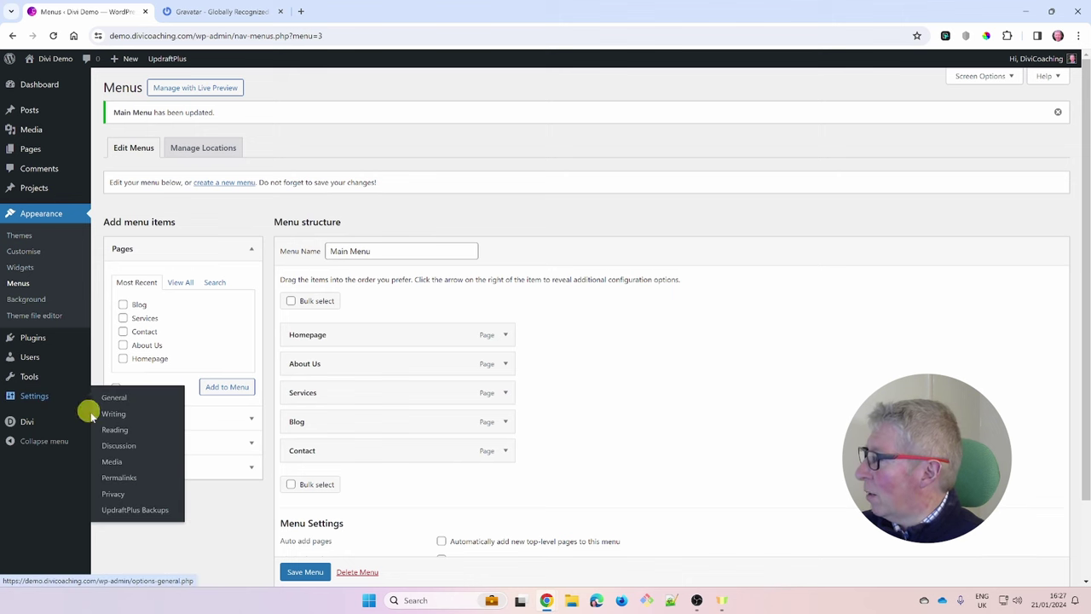
left_click(114, 431)
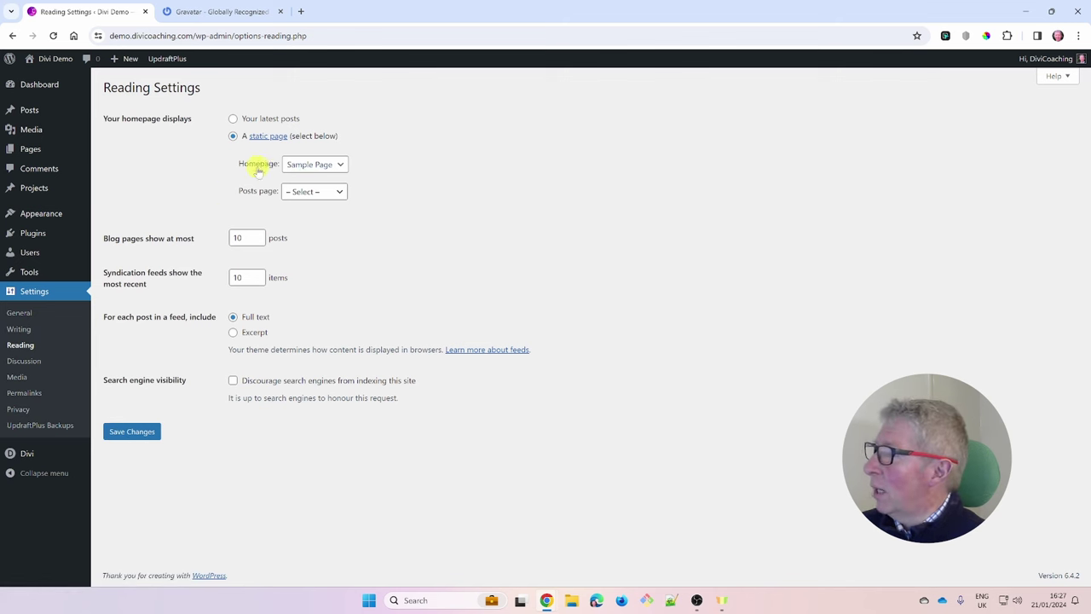
left_click(314, 164)
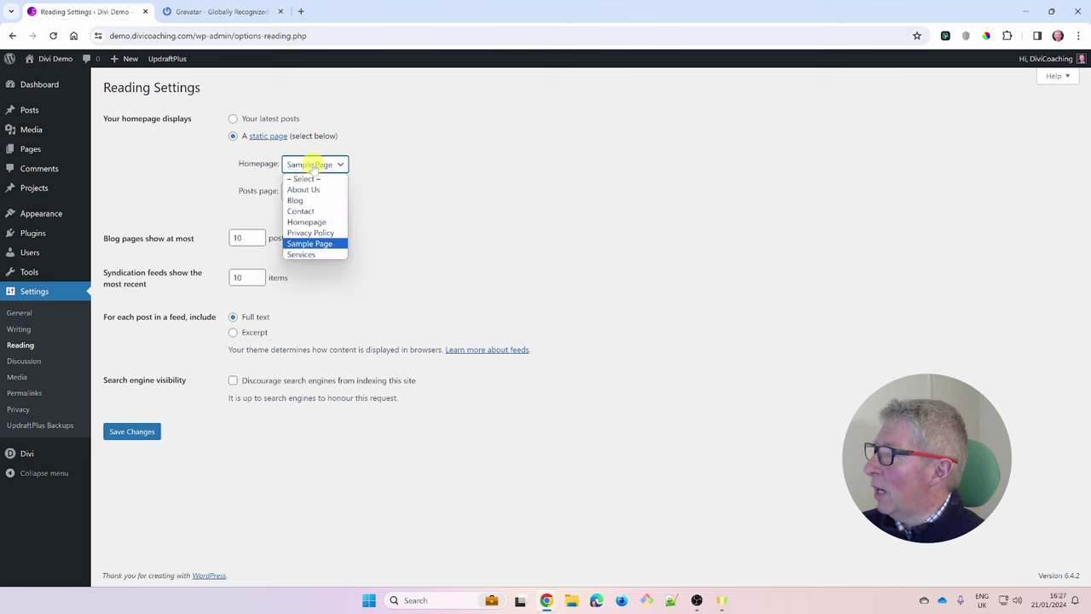
left_click(308, 223)
left_click(128, 431)
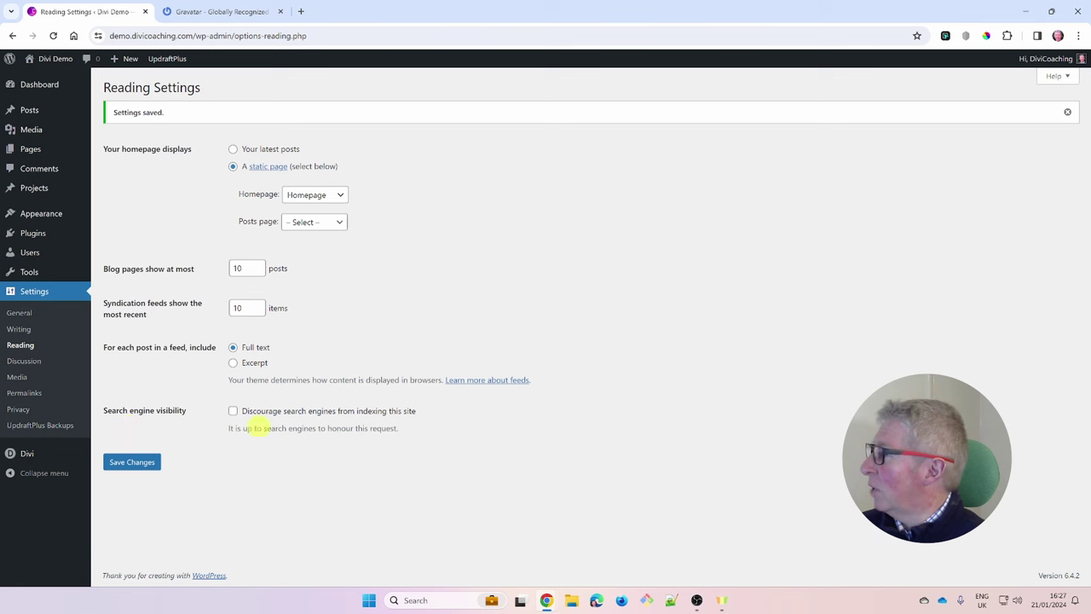
Move the Sample Page and Privacy Policy pages to the bin, and view the live site.
left_click(30, 157)
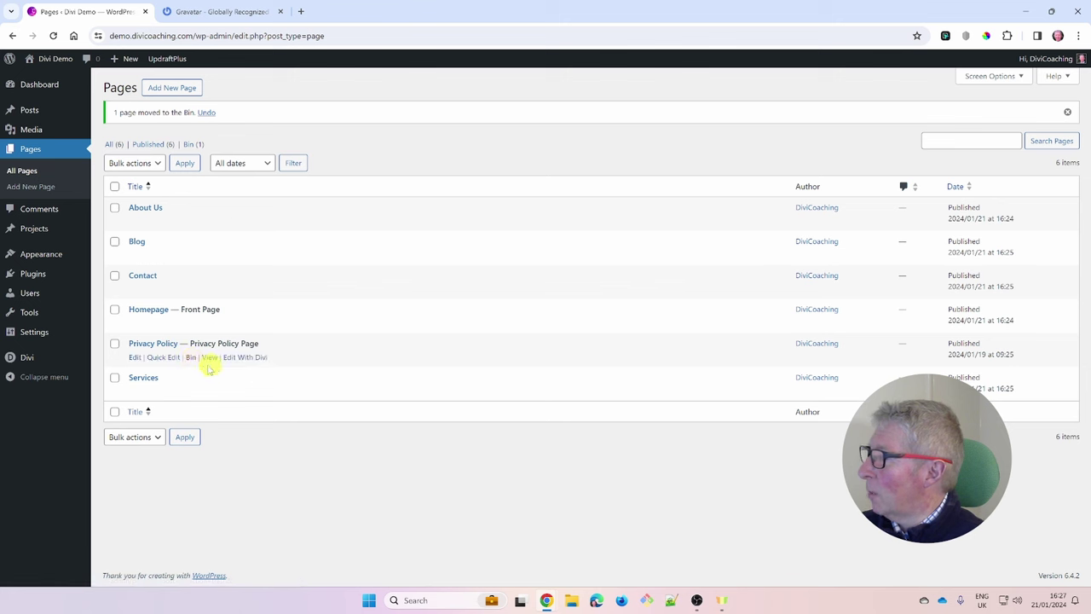
left_click(191, 358)
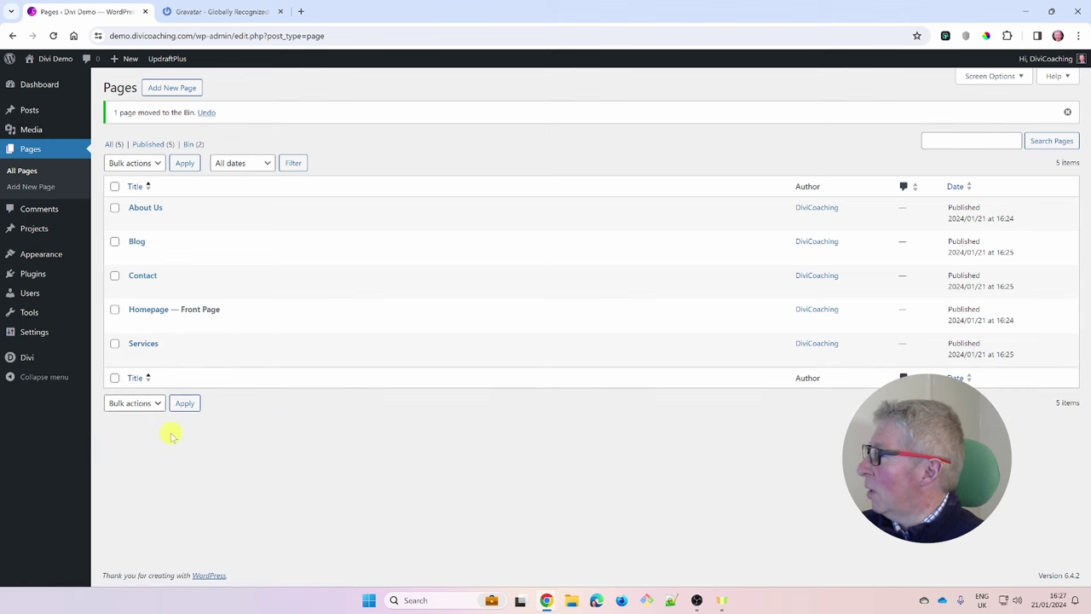
mouse_move(49, 59)
left_click(40, 80)
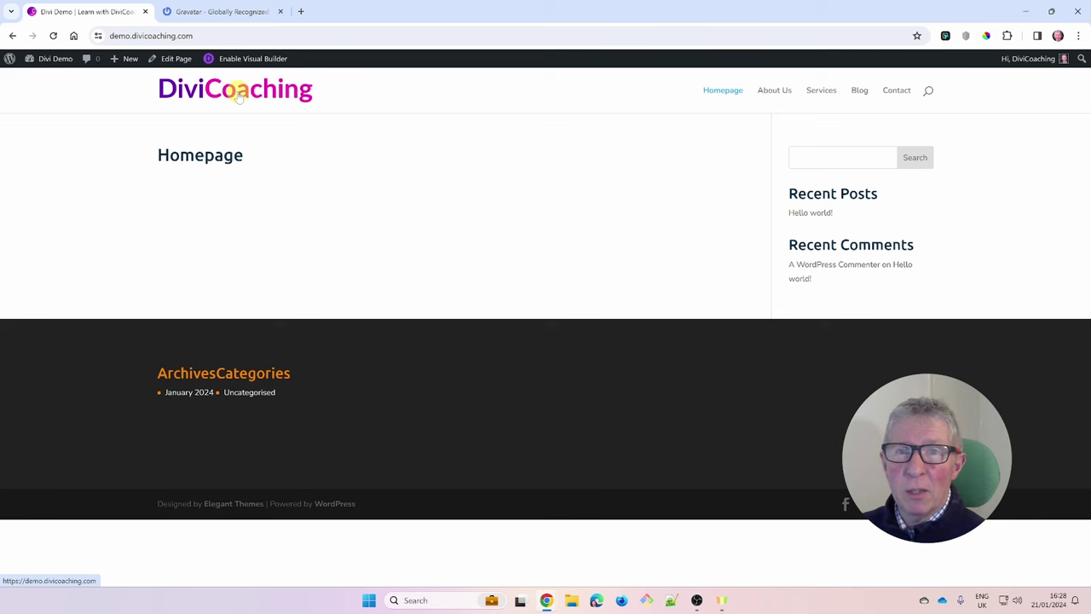
Look at the general Divi Theme Options, and return to the live site's homepage.
left_click(48, 59)
mouse_move(34, 356)
left_click(122, 358)
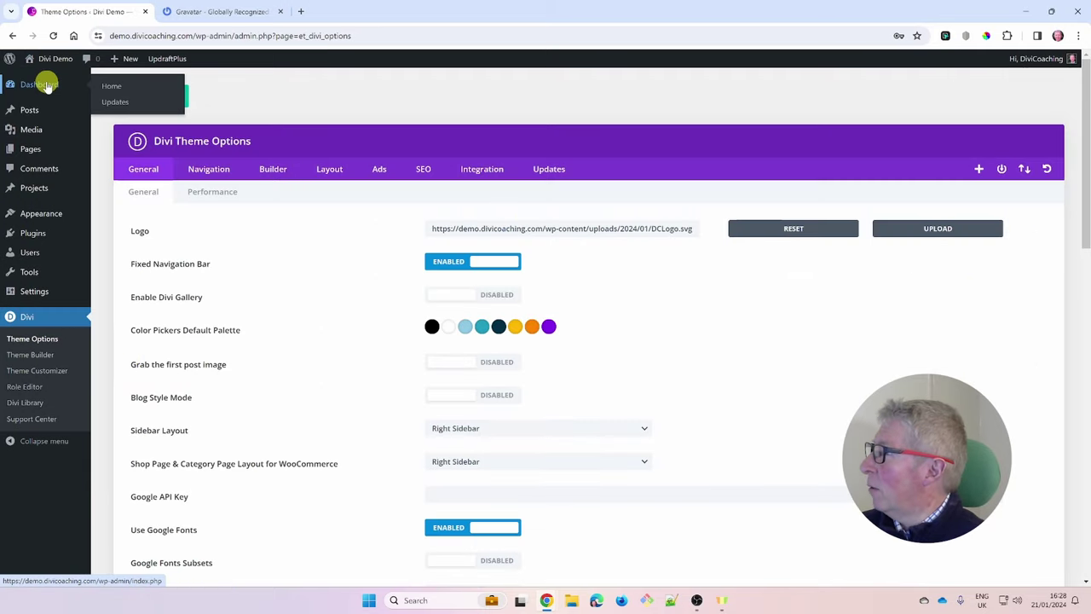
left_click(47, 85)
left_click(47, 79)
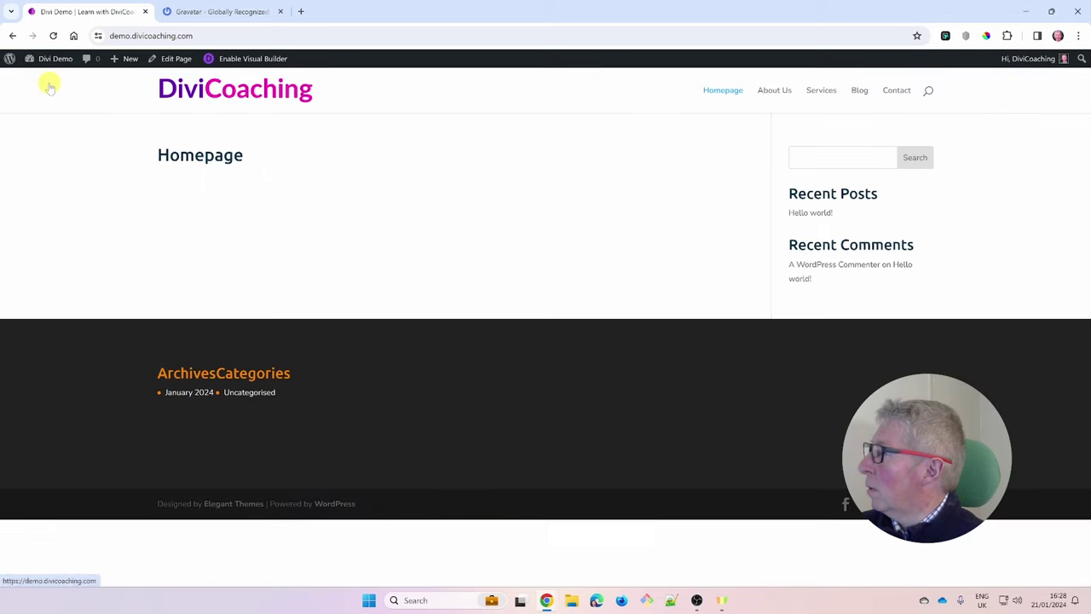
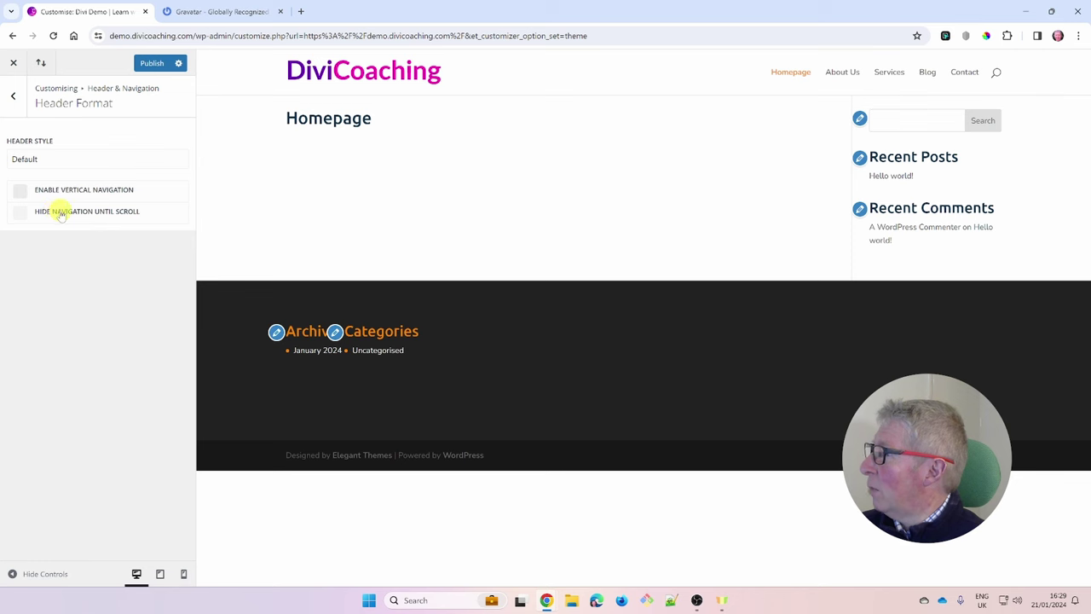
Try hiding the navigation until scroll in the header format, and turn the option back off.
left_click(60, 212)
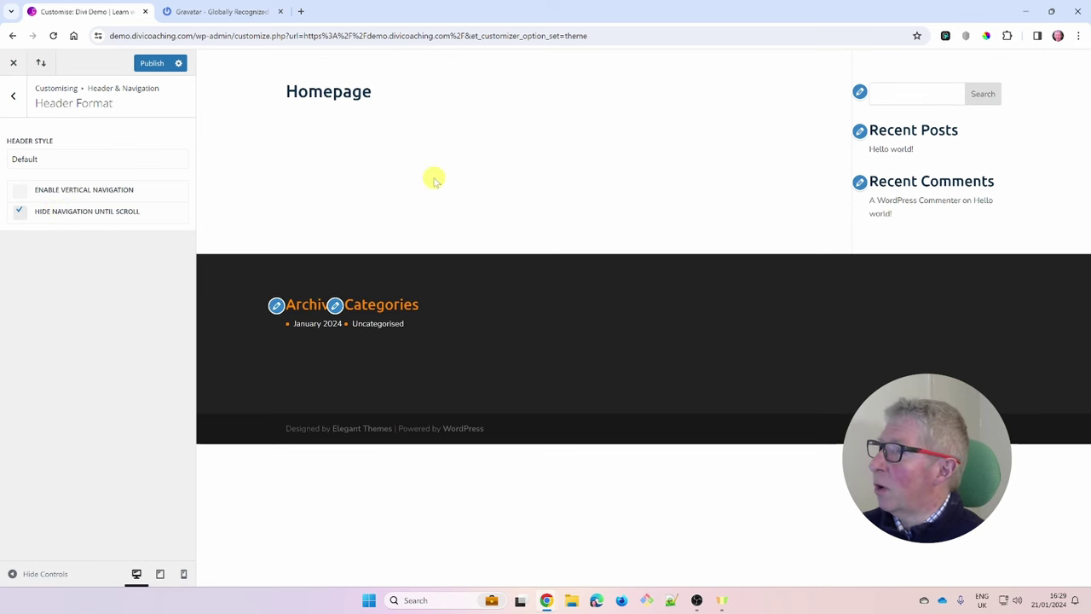
left_click(22, 213)
Set the font style of the primary menu bar to all capitals.
left_click(14, 96)
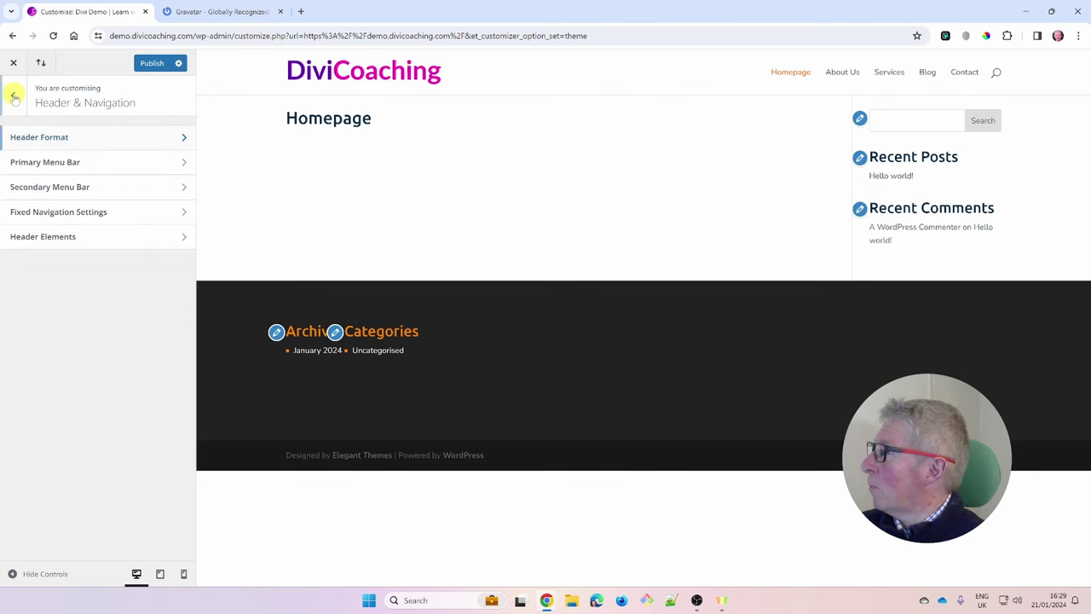
left_click(40, 162)
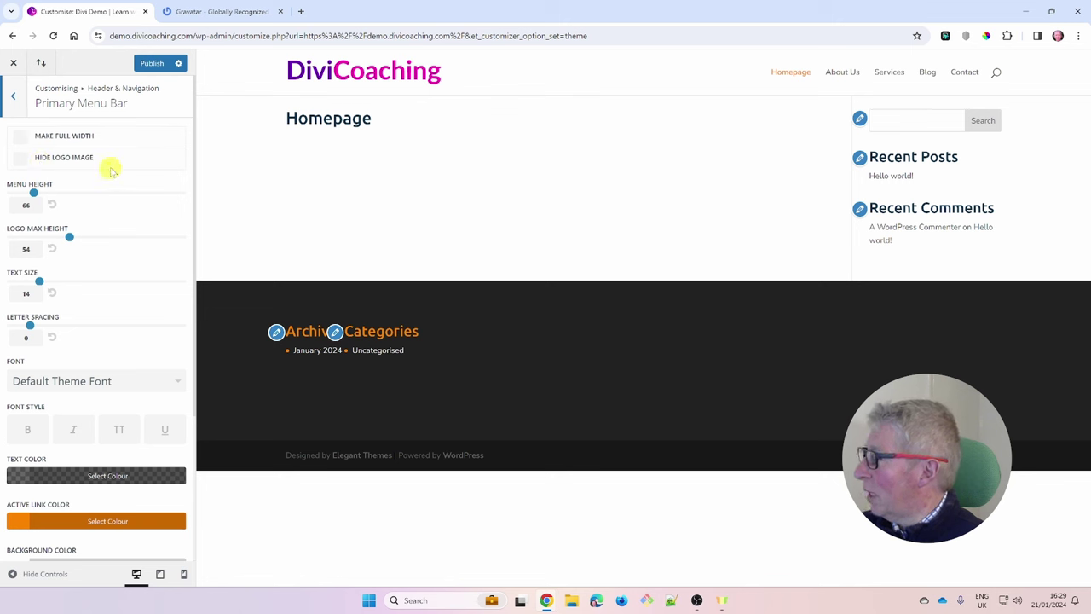
left_click(119, 431)
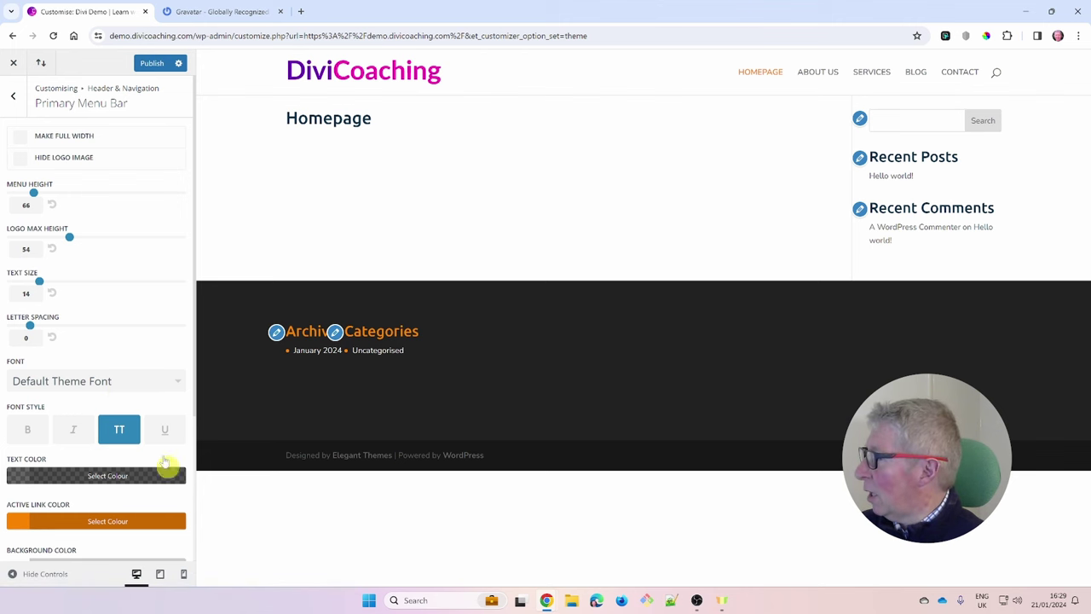
Try a different menu height and reset it, then set the primary menu bar's logo max height to 50 and letter spacing to 1.
mouse_move(33, 192)
left_mouse_down()
mouse_move(59, 196)
mouse_move(34, 206)
left_mouse_up()
left_click(52, 204)
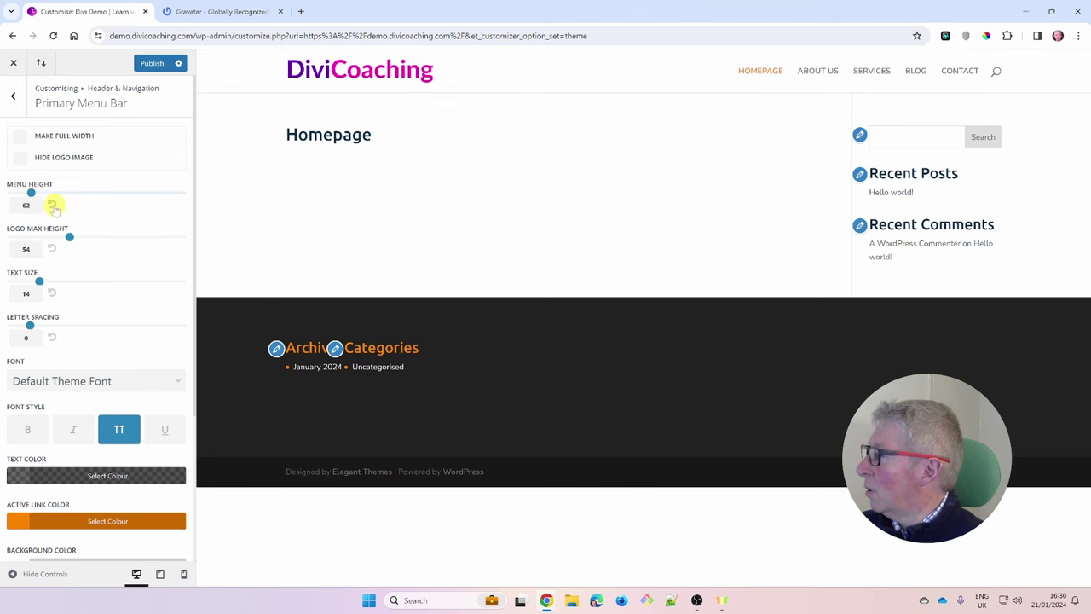
mouse_move(71, 236)
left_mouse_down()
mouse_move(114, 236)
mouse_move(39, 243)
mouse_move(80, 237)
mouse_move(59, 236)
left_mouse_up()
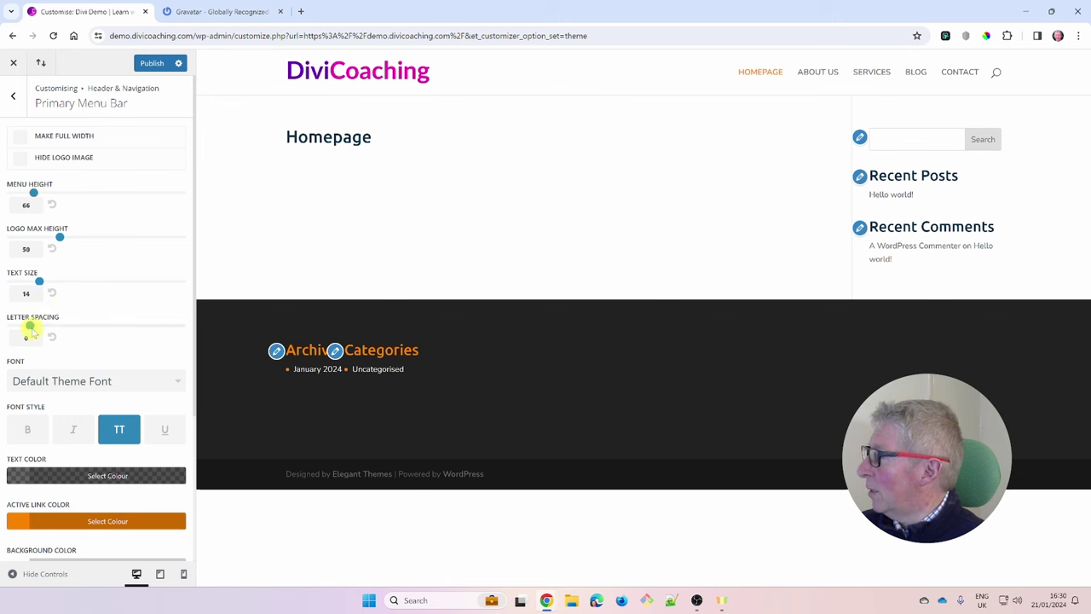
mouse_move(30, 326)
left_mouse_down()
mouse_move(96, 320)
mouse_move(48, 325)
left_mouse_up()
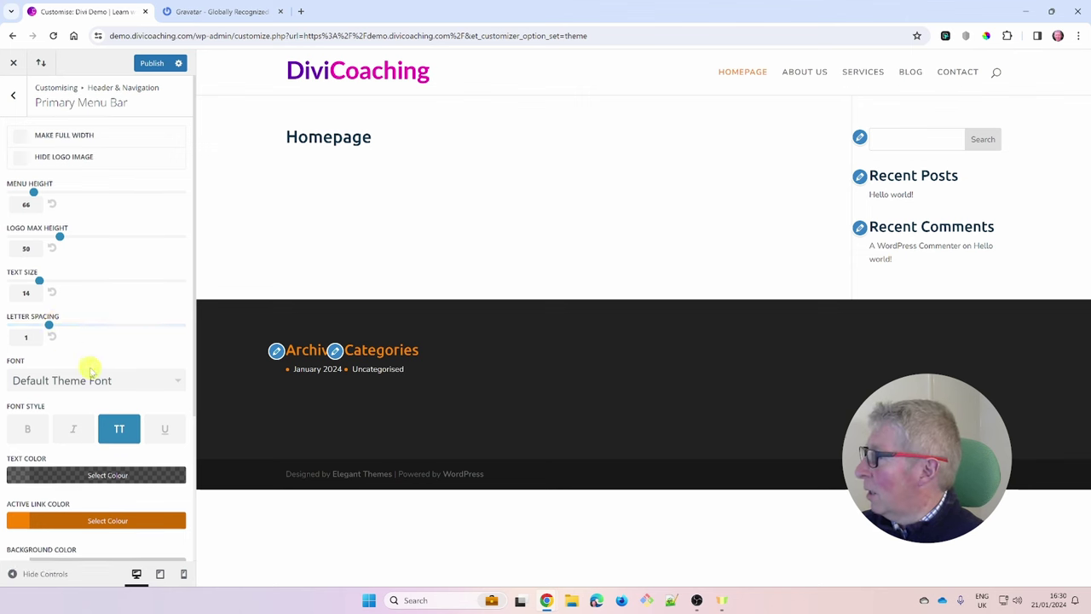
Try the Aboreto font for the primary menu bar, and return it to Default Theme Font.
scroll(90, 365, "down", 2)
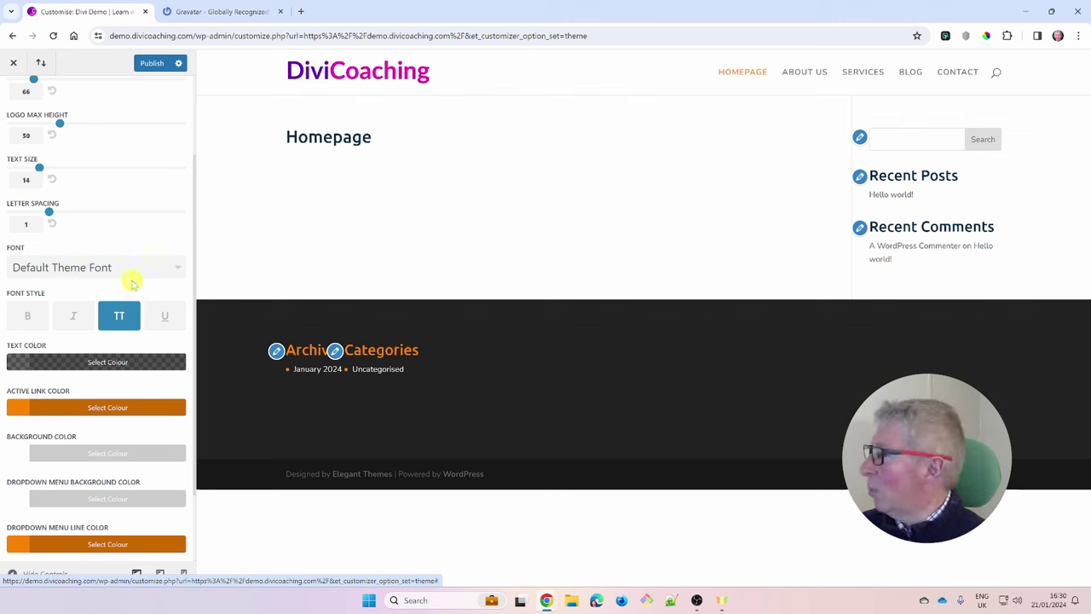
left_click(88, 270)
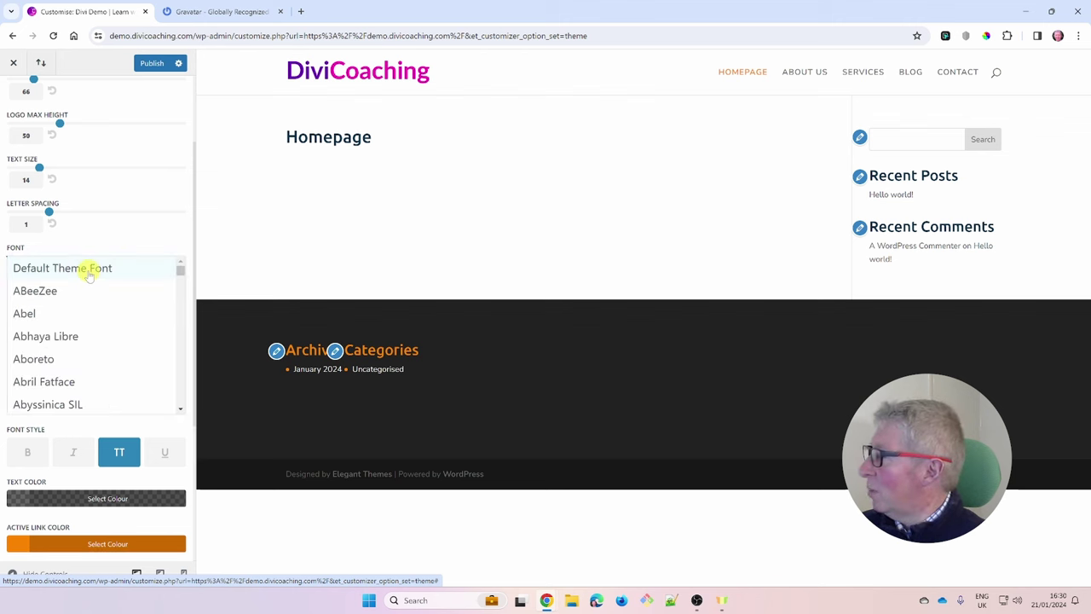
left_click(51, 359)
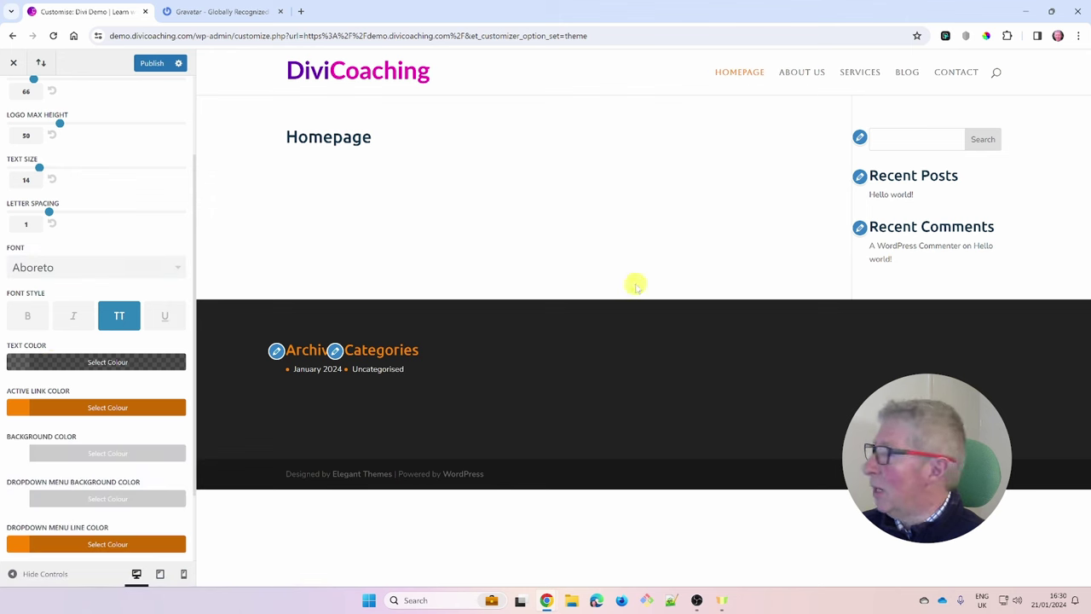
left_click(133, 268)
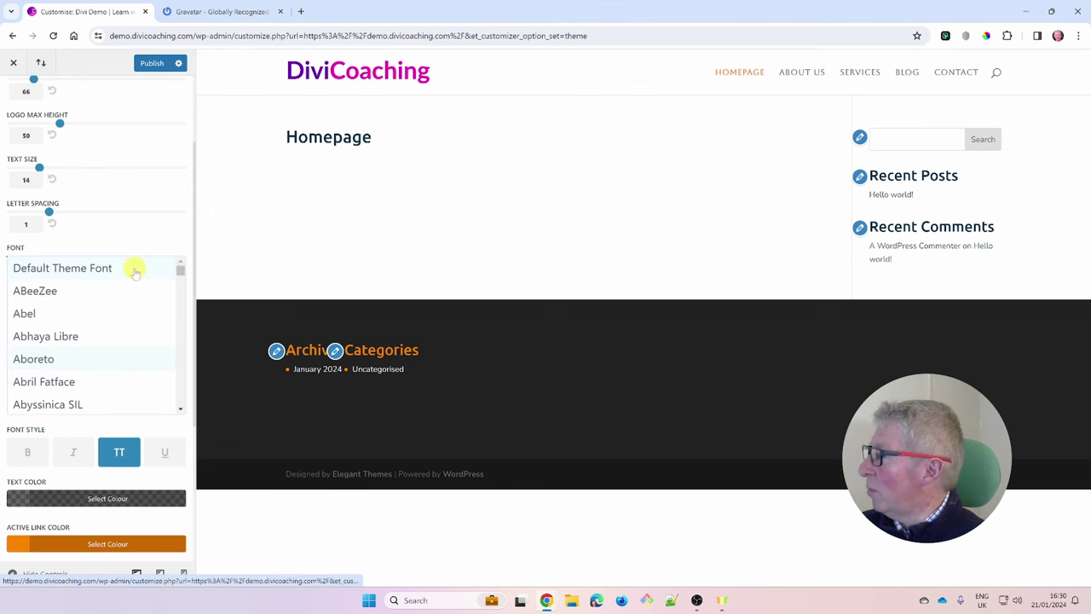
left_click(86, 270)
scroll(85, 339, "down", 1)
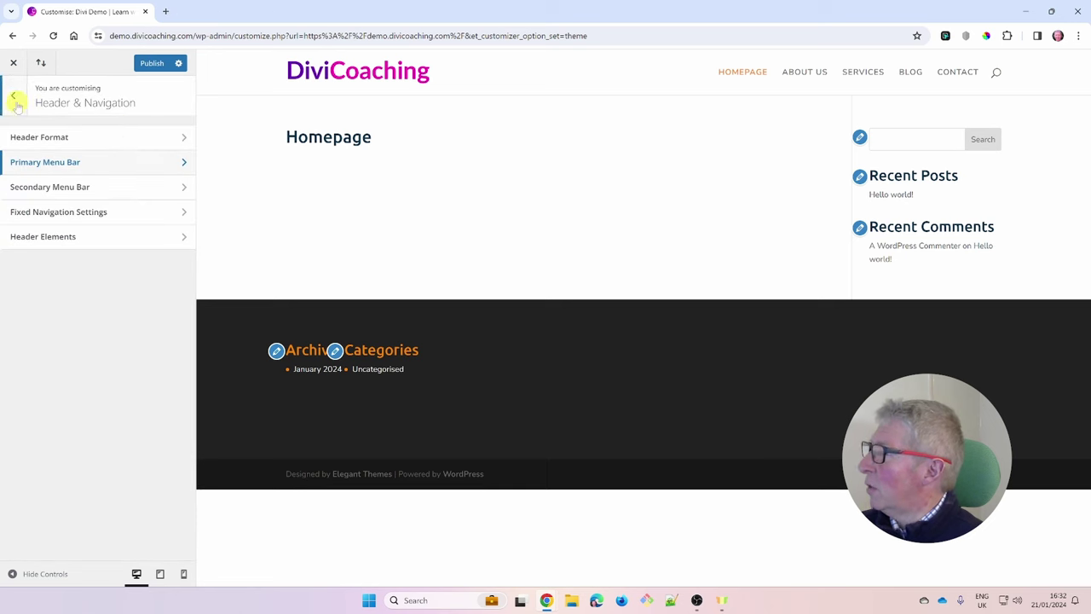
Look at the Secondary Menu Bar settings, and leave the theme customiser.
left_click(75, 189)
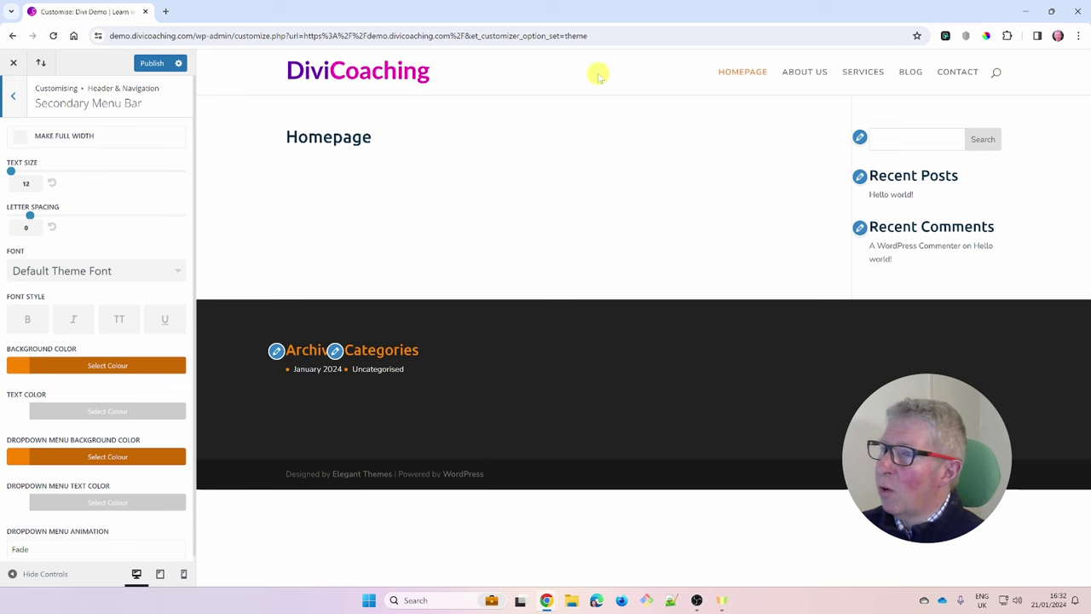
left_click(13, 63)
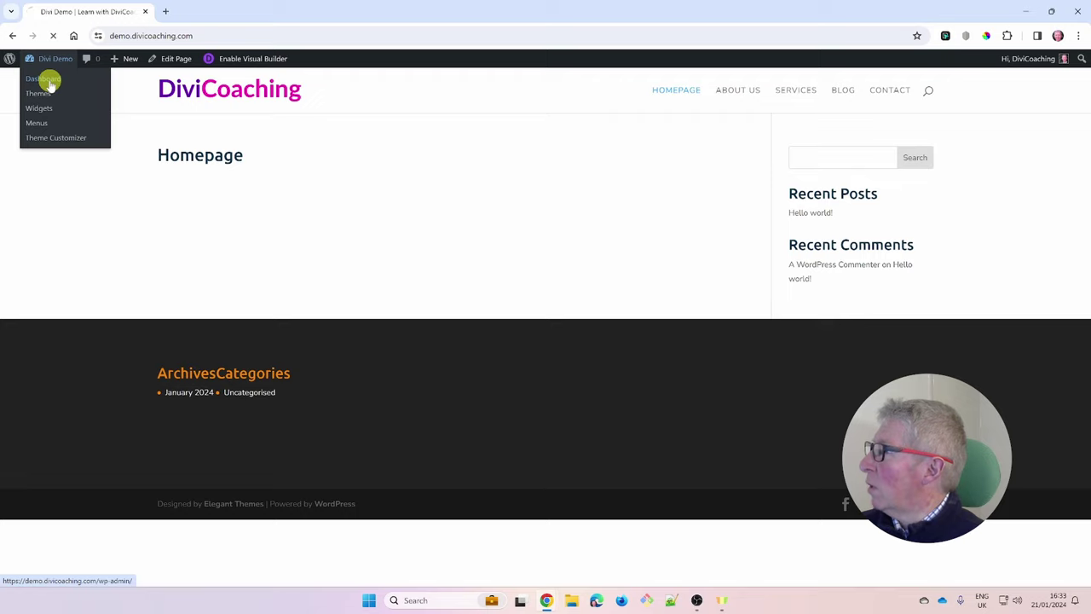
Rename Main Menu to Secondary, assign it to the Secondary Menu location instead of Primary Menu, and save it.
left_click(44, 81)
mouse_move(36, 256)
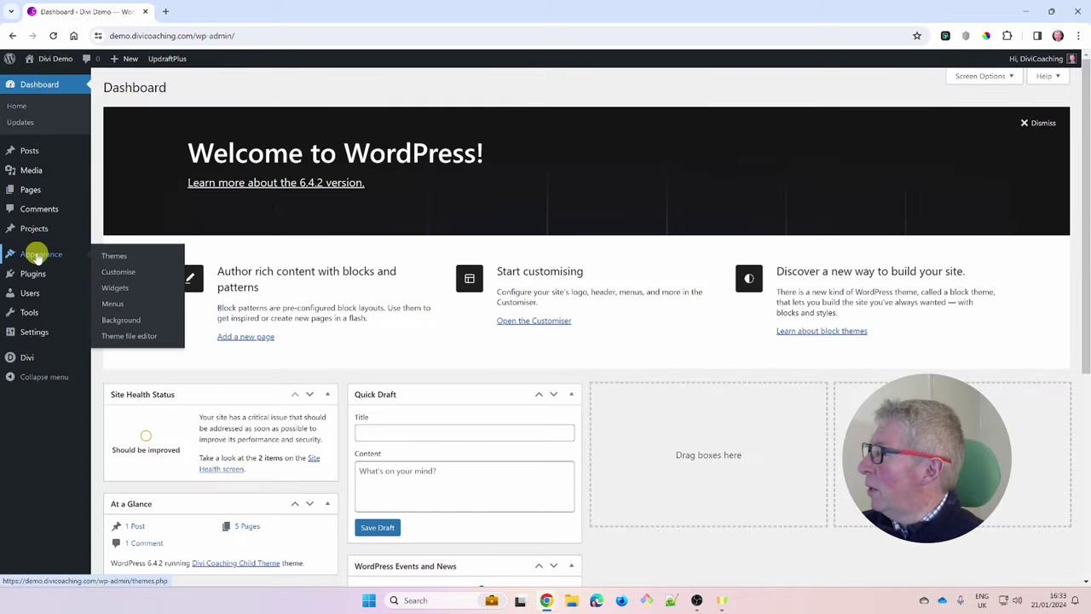
left_click(113, 305)
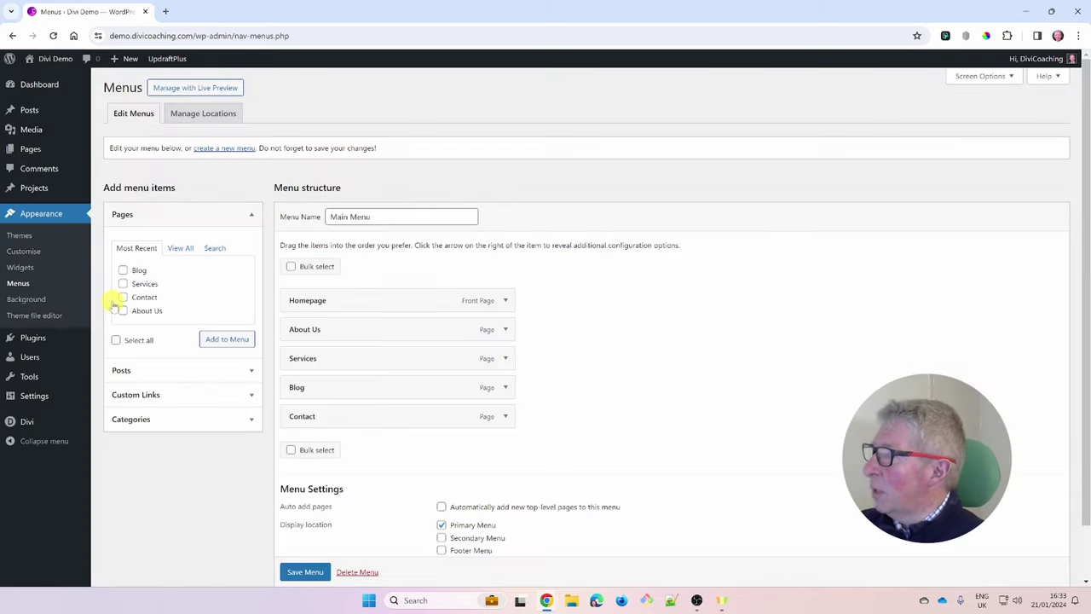
scroll(591, 406, "down", 2)
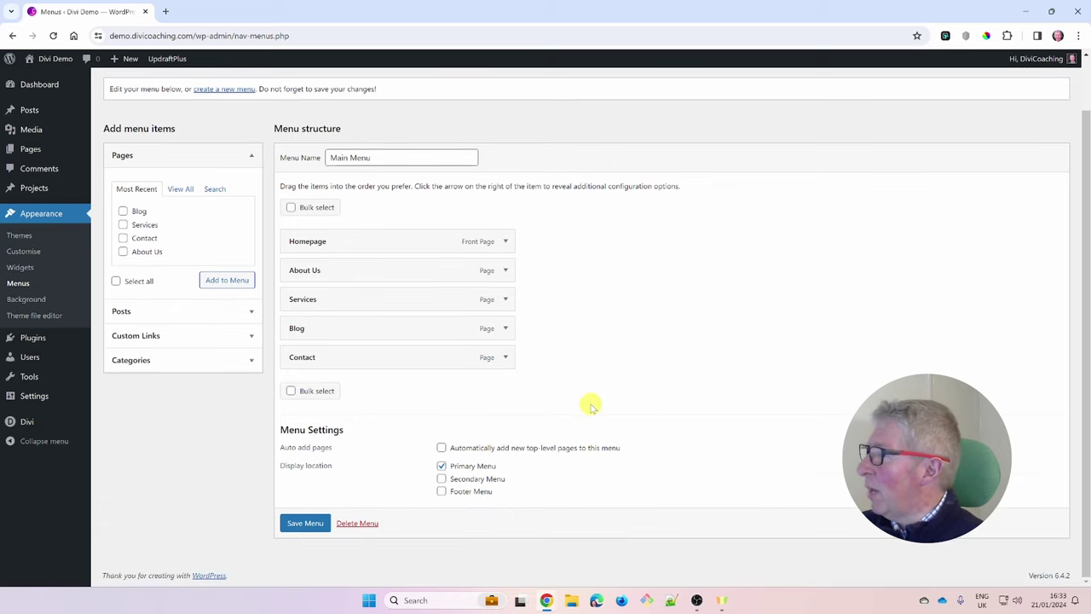
left_click_drag(380, 156, 329, 158)
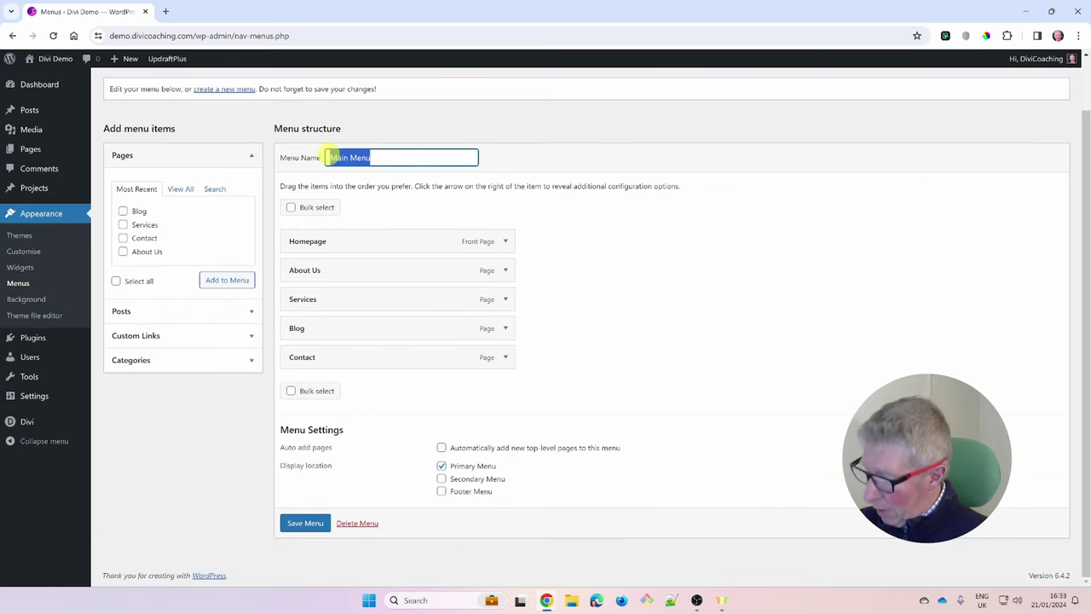
type("Secondary")
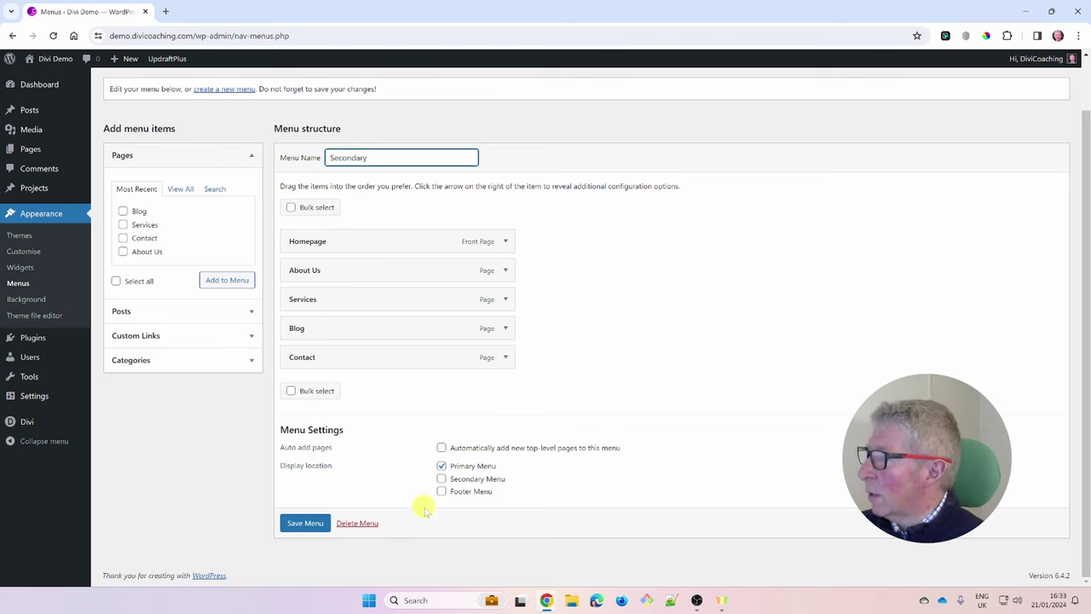
left_click(441, 479)
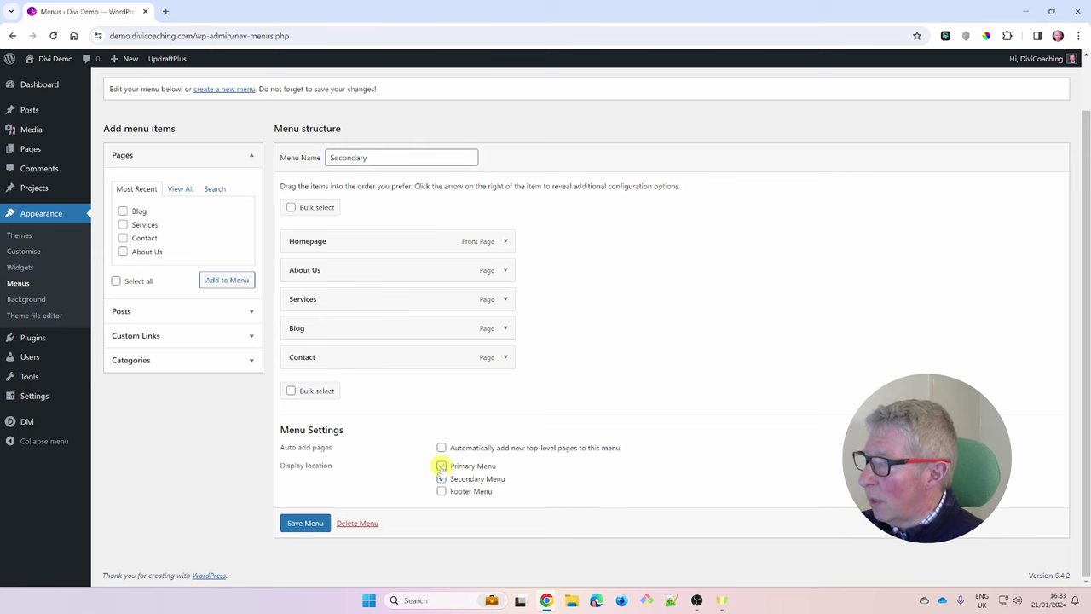
left_click(304, 523)
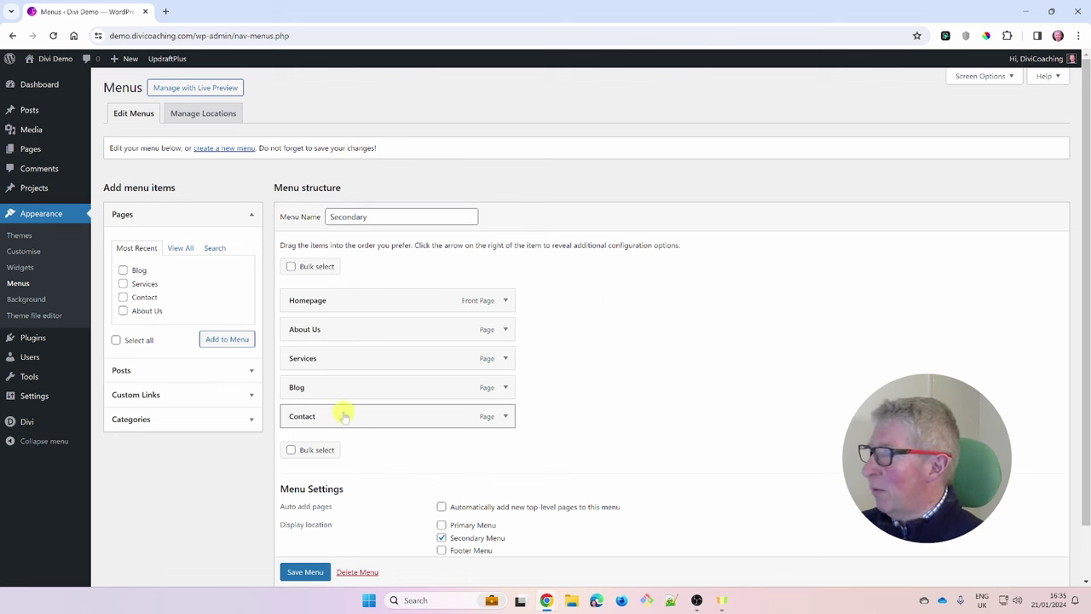
Remove the Homepage, About Us, Services and Blog items from the Secondary menu.
left_click(506, 300)
left_click(300, 405)
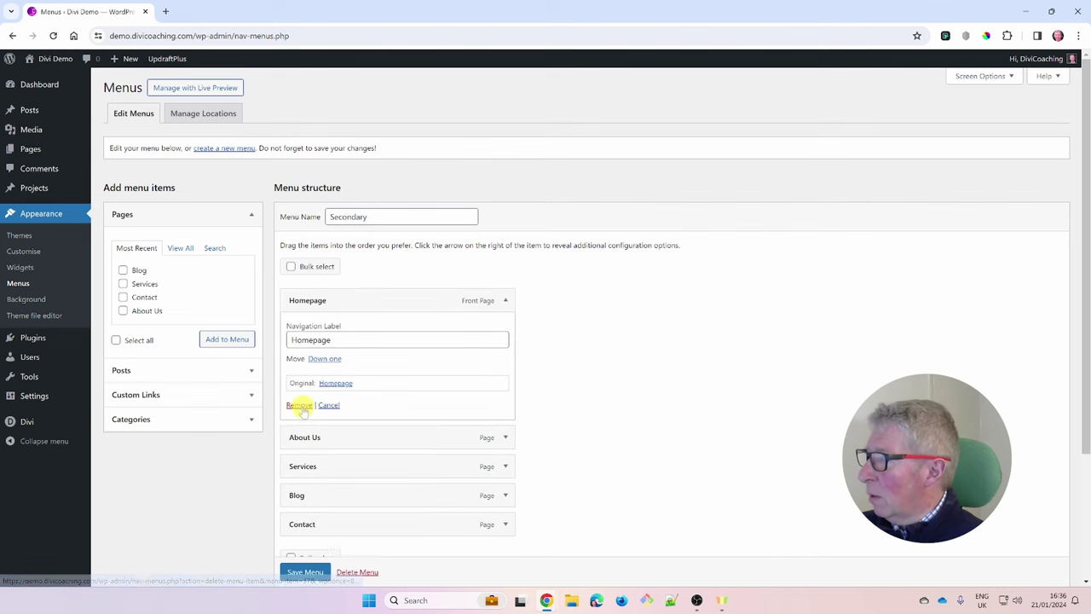
left_click(505, 301)
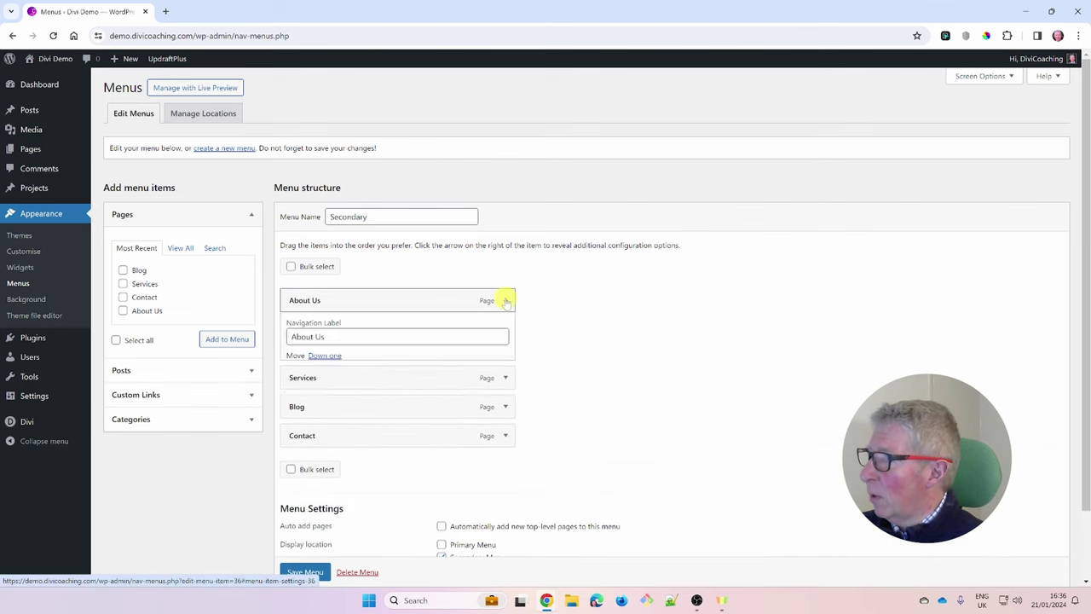
left_click(300, 405)
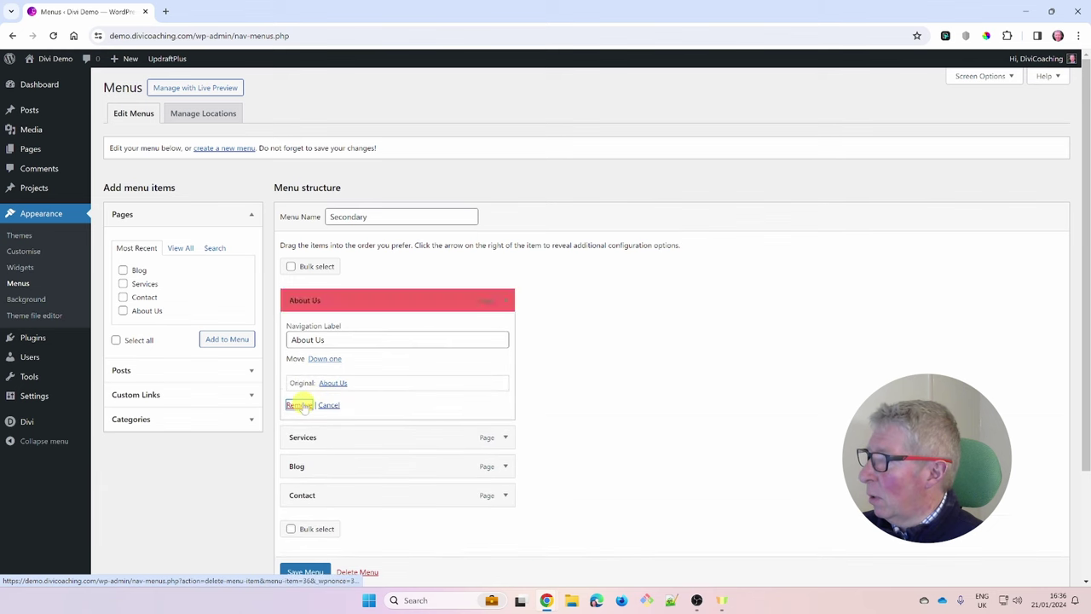
left_click(505, 301)
left_click(298, 405)
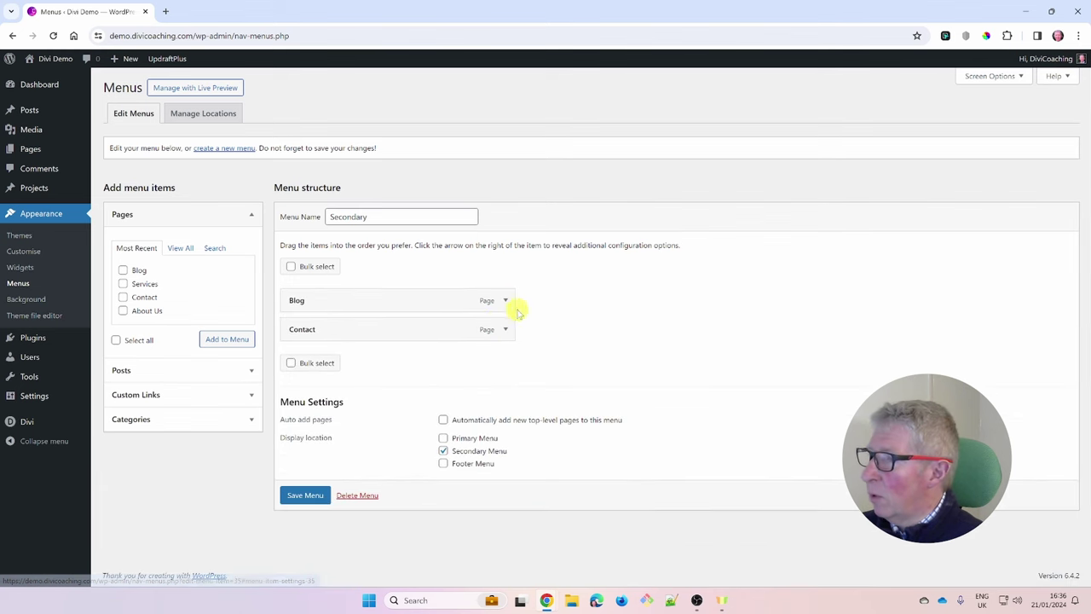
left_click(506, 301)
left_click(300, 405)
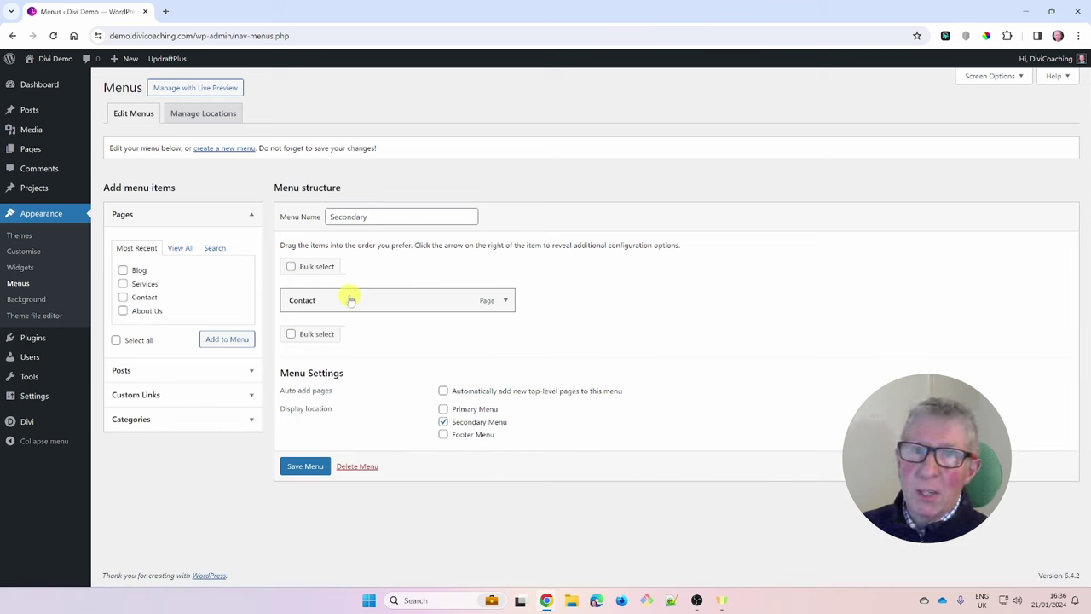
Add a custom link named Some Link with the URL # to the Secondary menu, and save the menu.
left_click(139, 394)
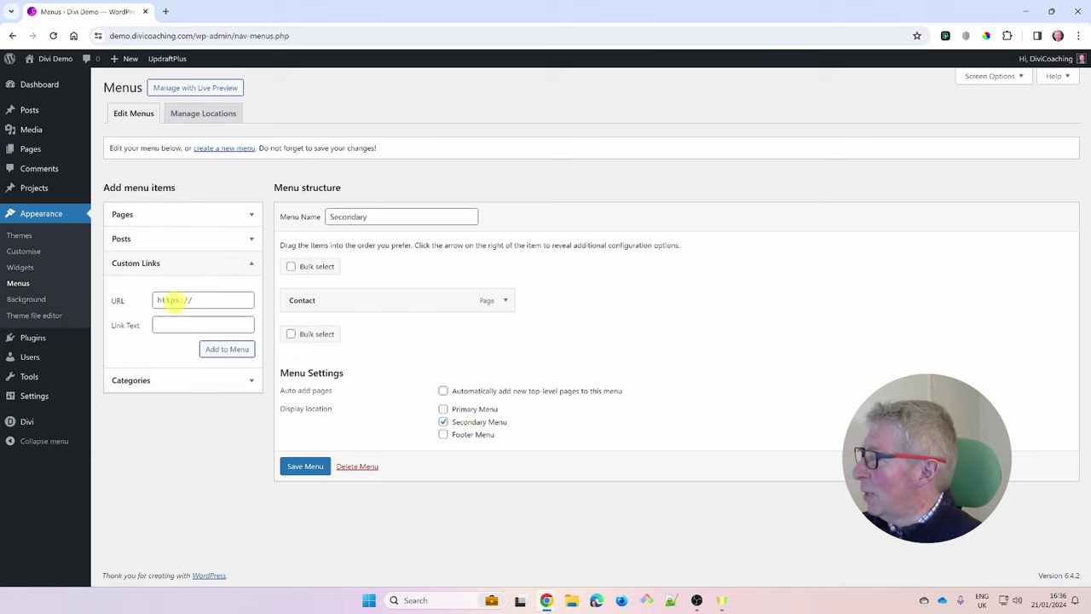
left_click(171, 300)
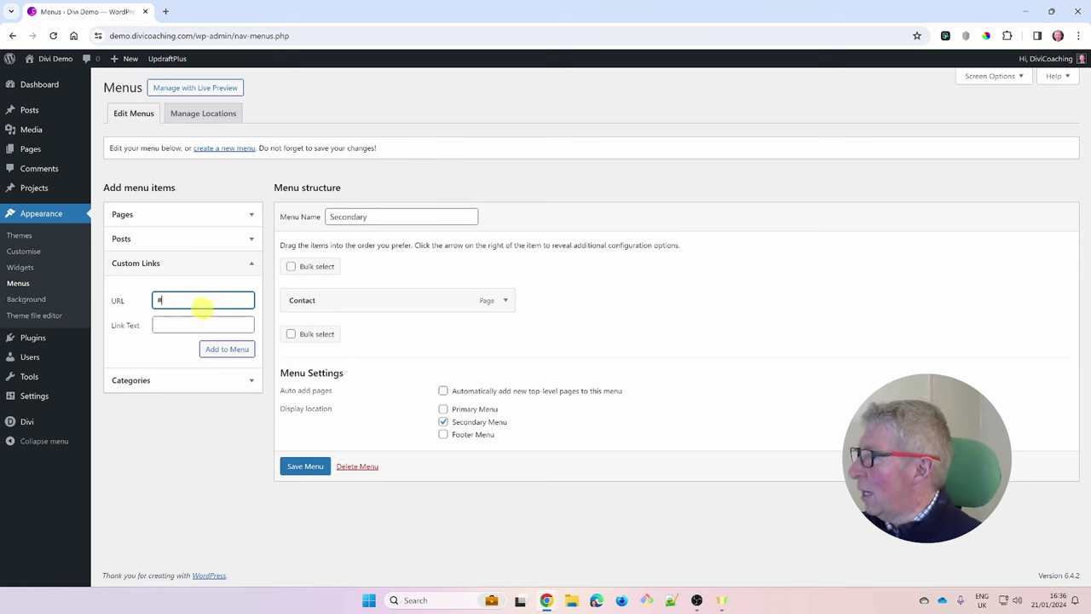
left_click(185, 325)
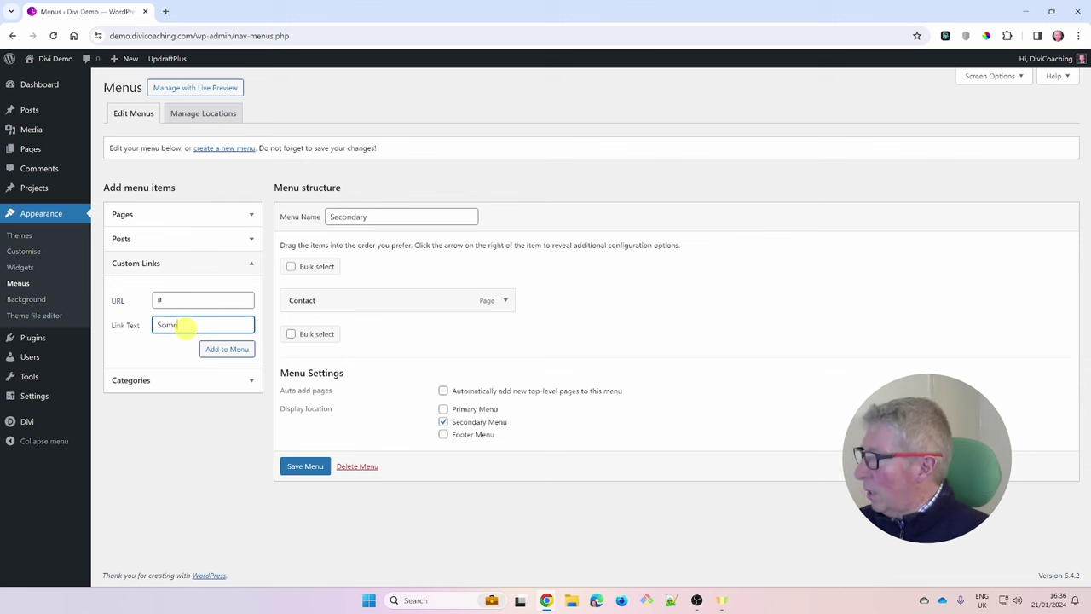
left_click(224, 349)
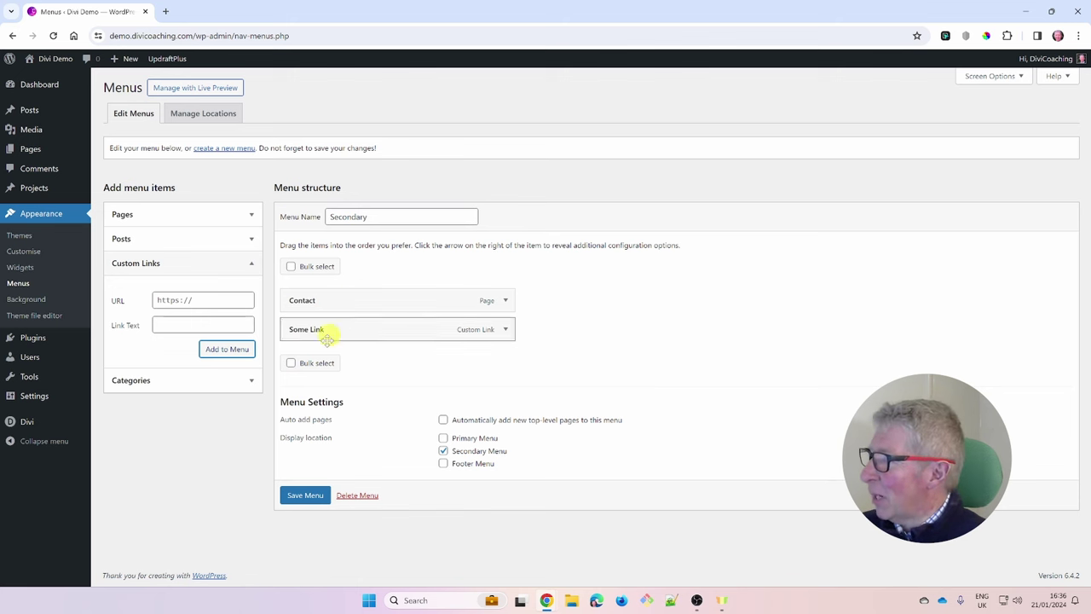
left_click(304, 498)
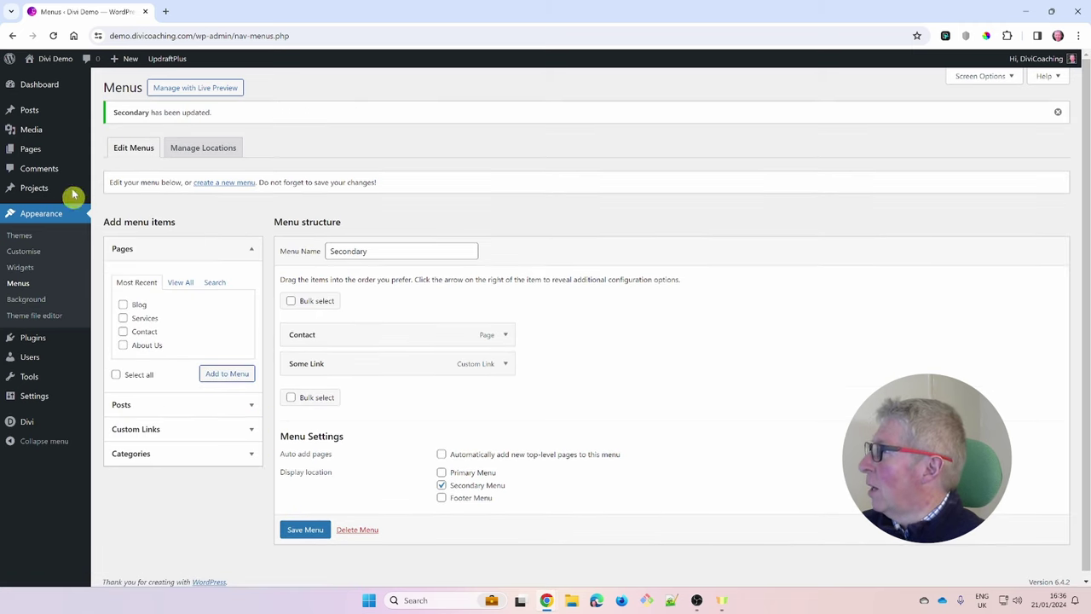
View the live homepage, and examine the header's Fixed Navigation Settings in the theme customiser.
mouse_move(47, 68)
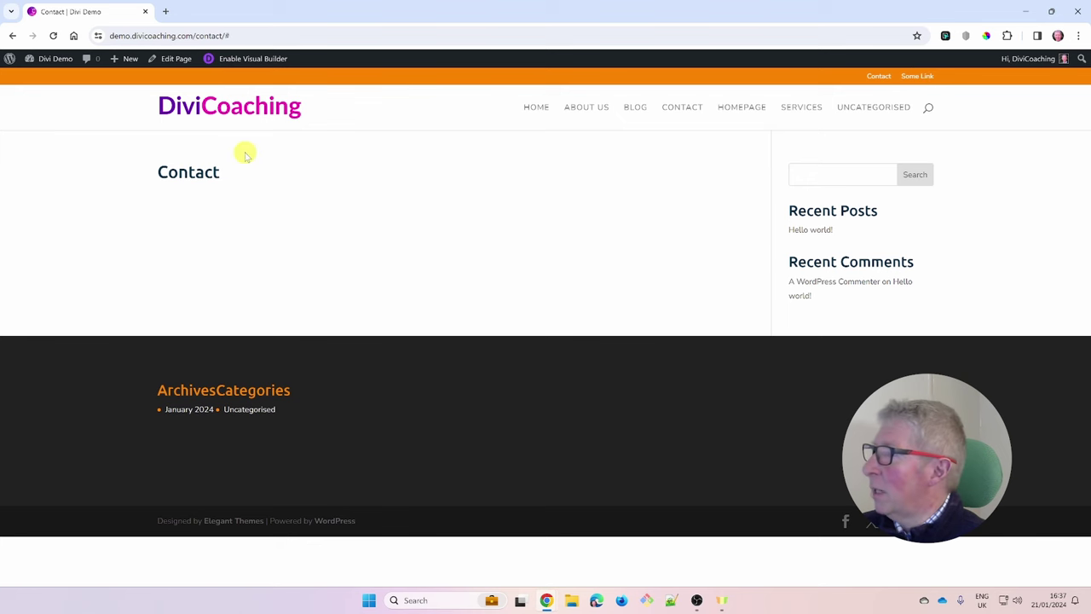
left_click(220, 104)
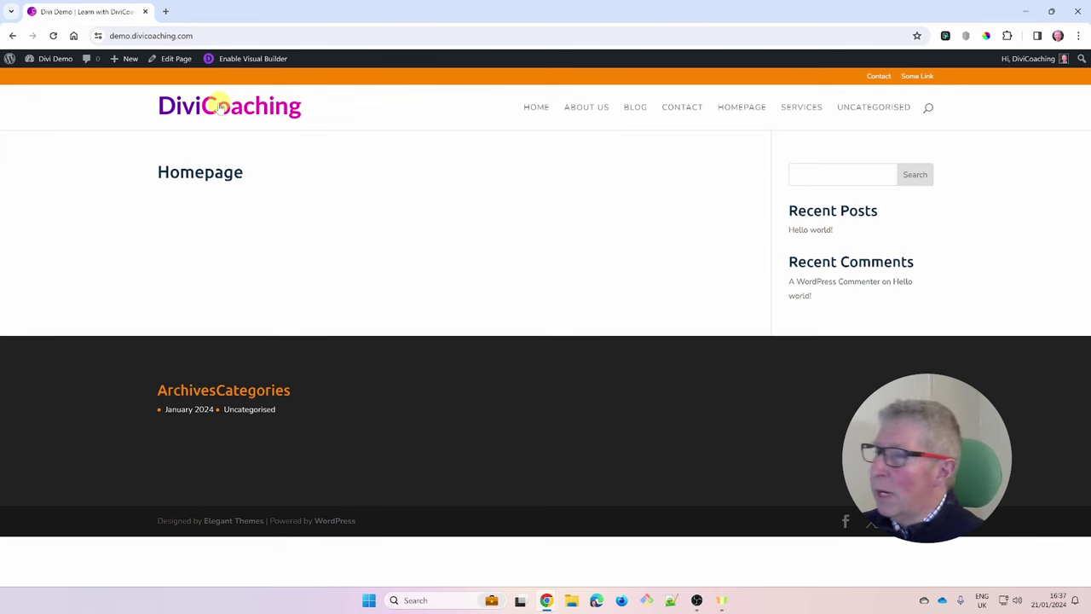
left_click(51, 136)
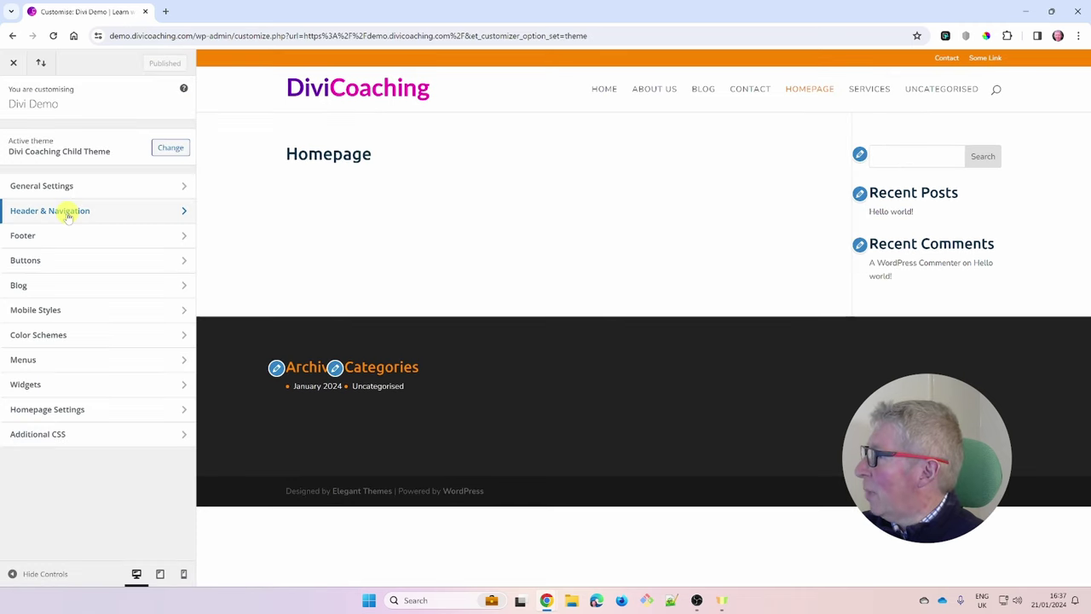
left_click(68, 216)
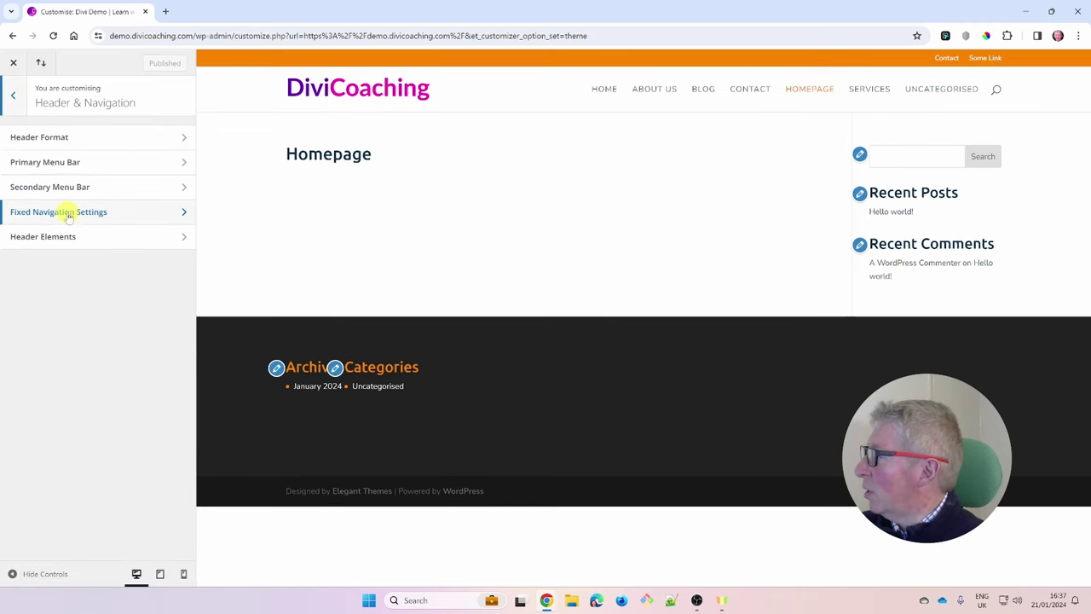
left_click(67, 212)
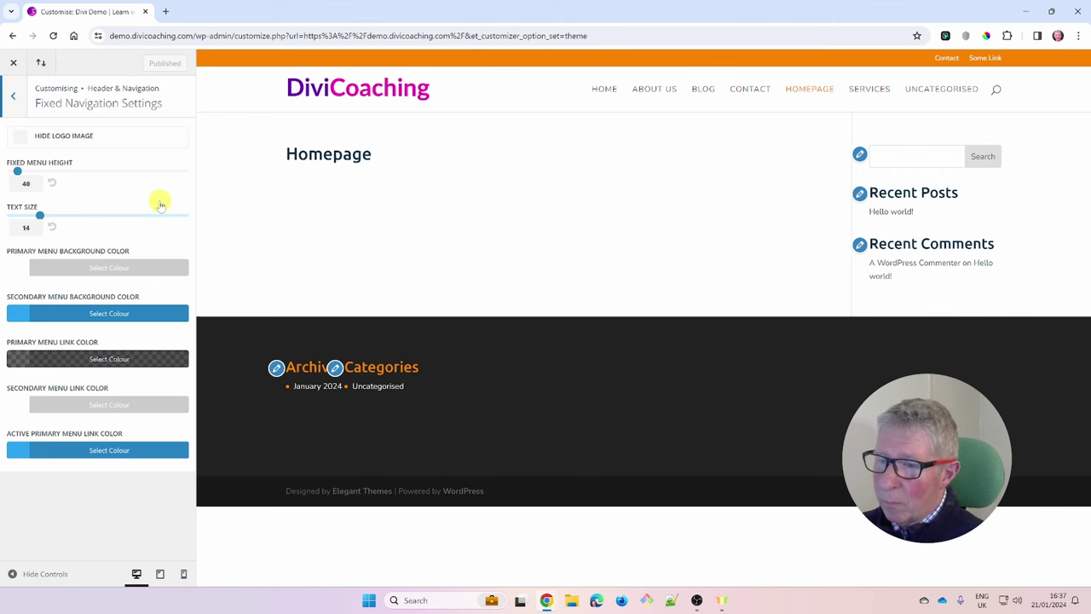
left_click(14, 64)
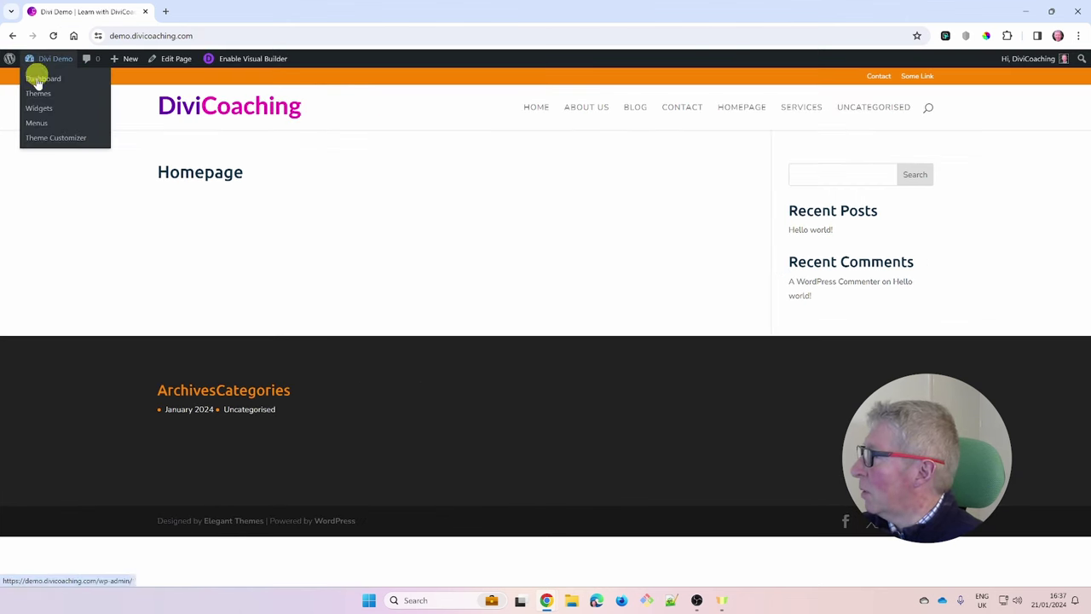
Open the Divi Theme Options from the dashboard, and examine the general settings, including Fixed Navigation Bar.
left_click(38, 83)
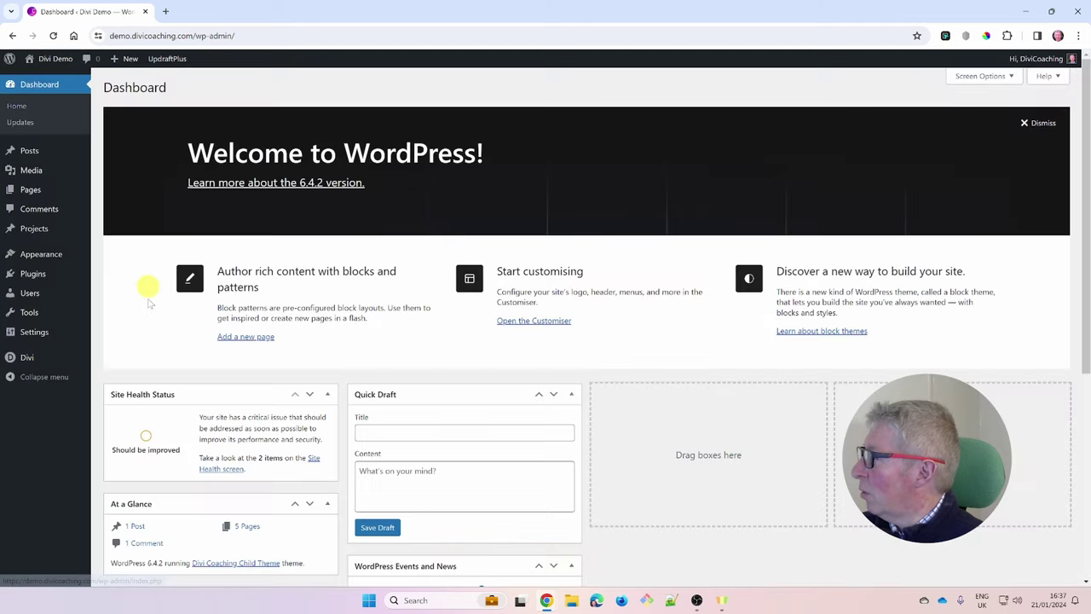
left_click(33, 358)
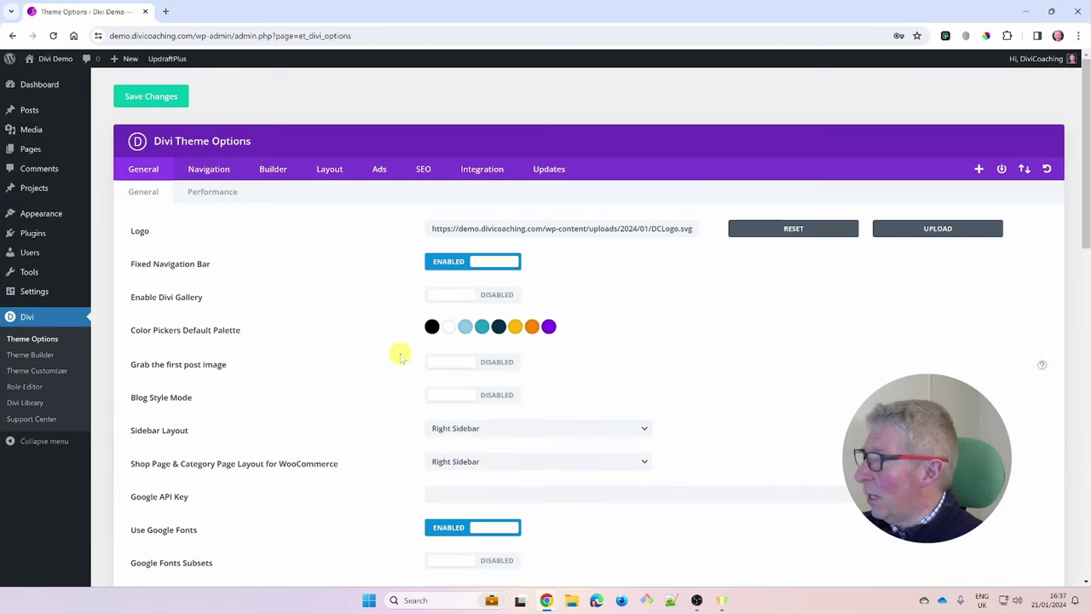
scroll(401, 357, "down", 2)
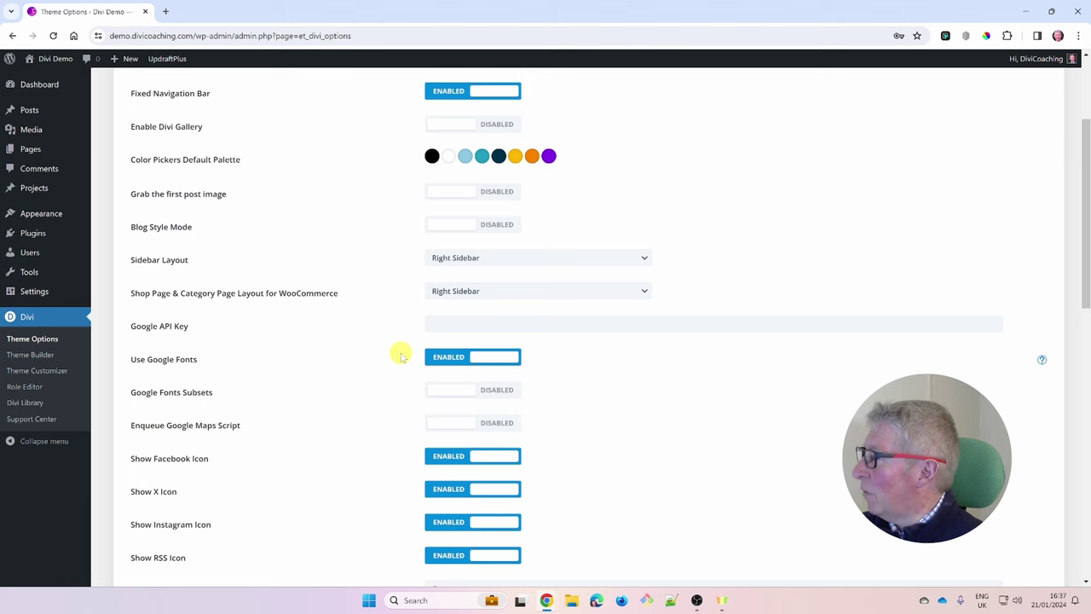
scroll(401, 356, "up", 1)
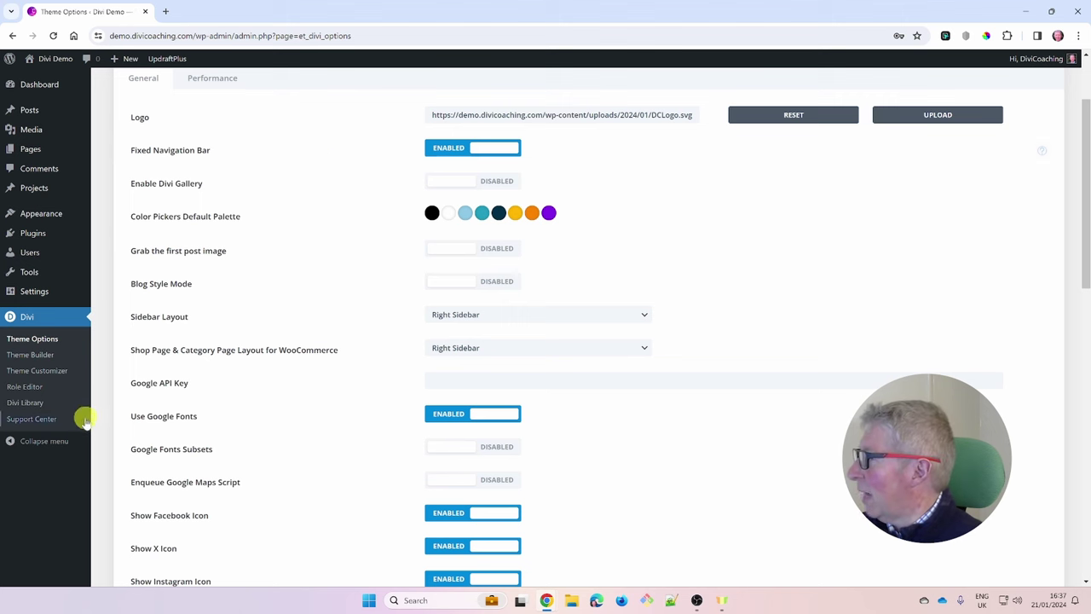
Reopen the theme customiser, and review the Fixed Navigation Settings for the header.
left_click(27, 373)
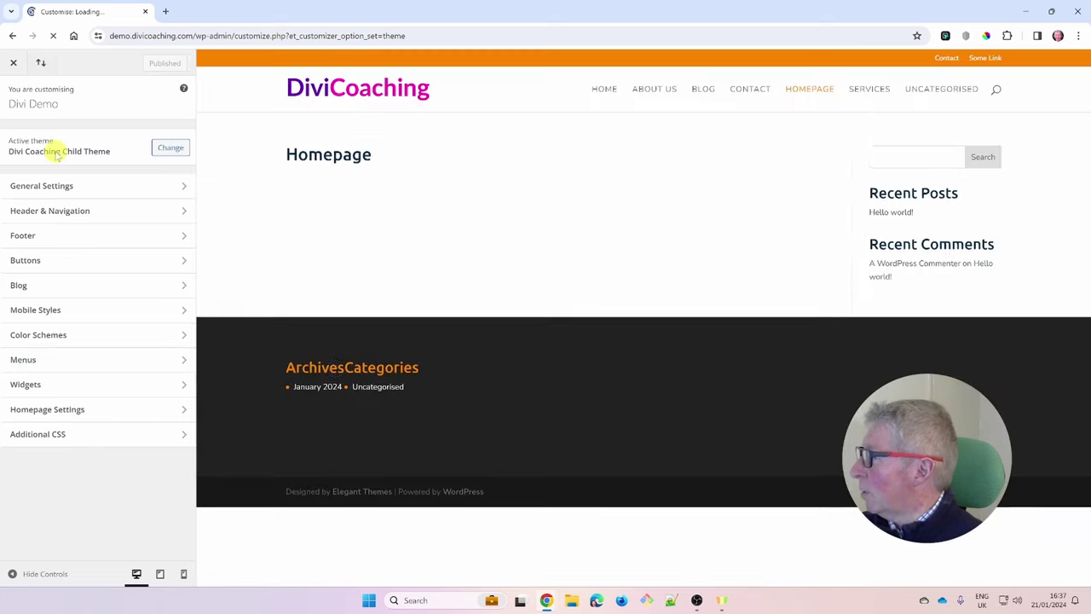
left_click(42, 212)
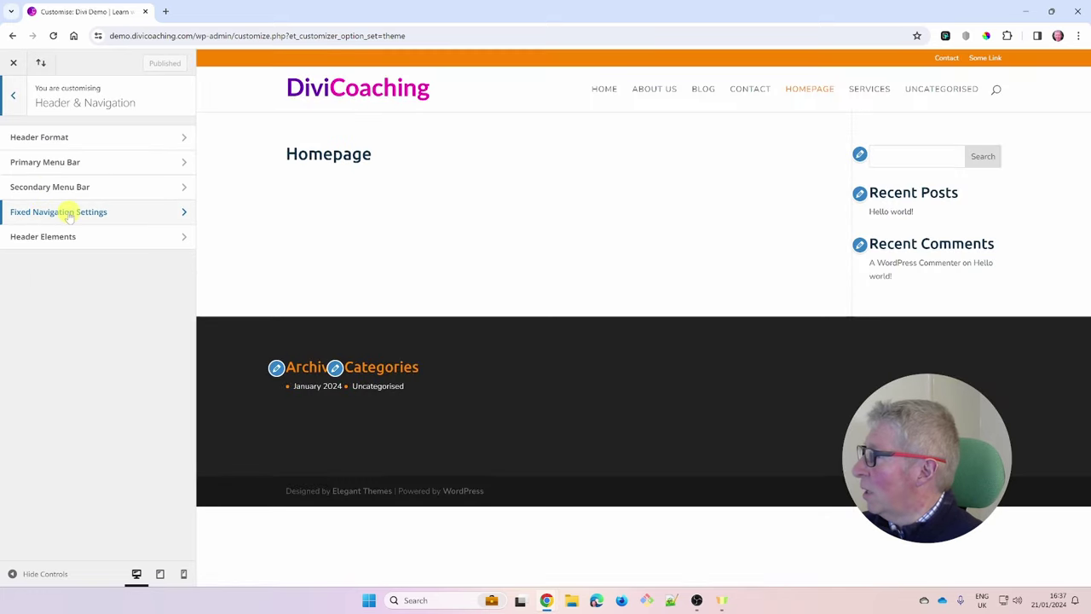
left_click(68, 213)
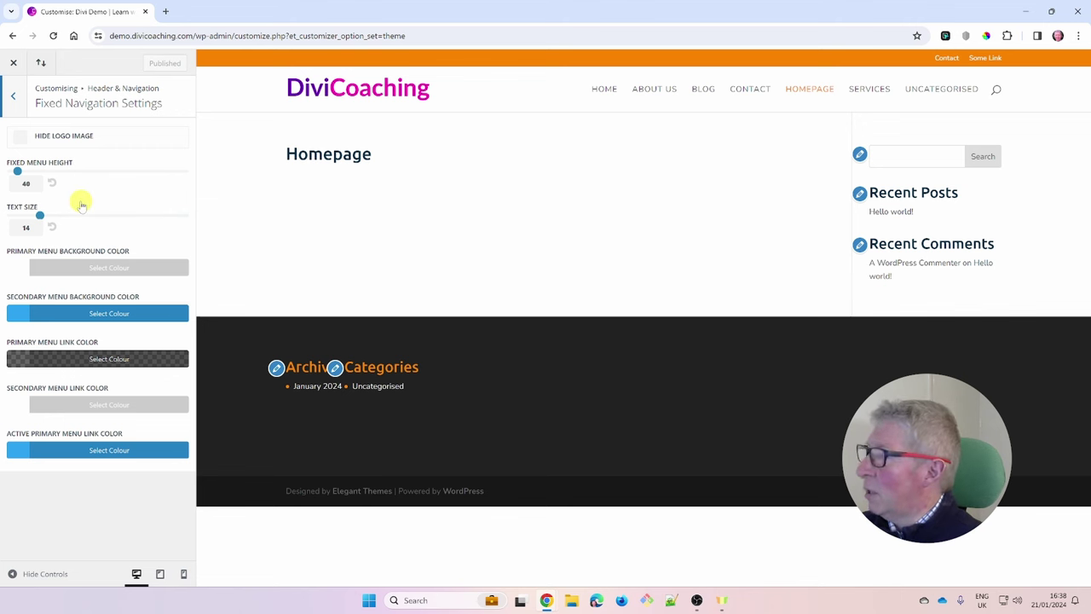
left_click(13, 96)
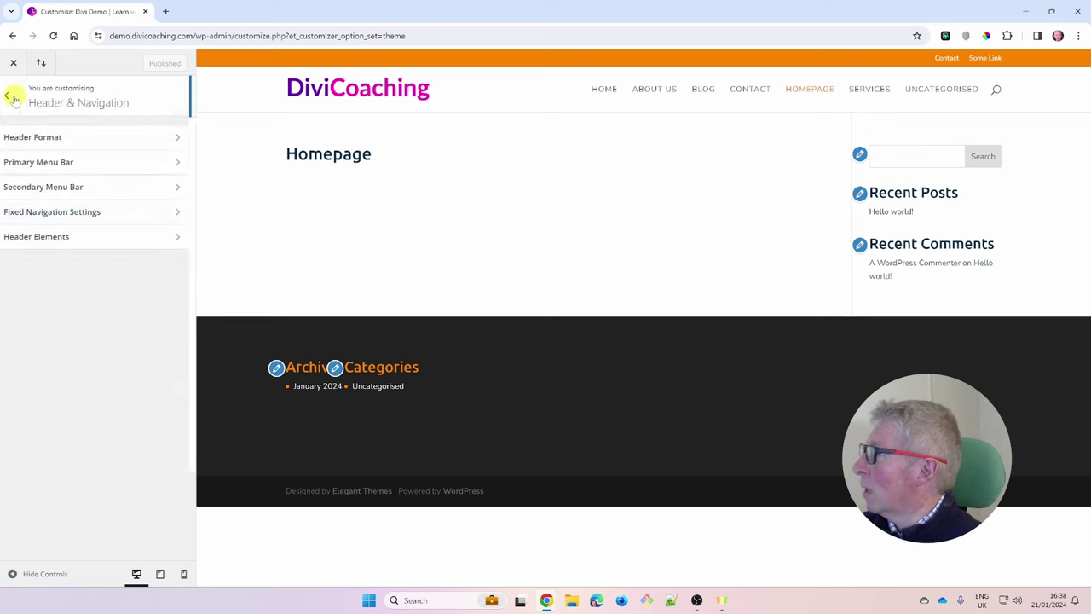
In Header Elements, hide the search icon and show it again, and publish the customiser settings.
left_click(54, 237)
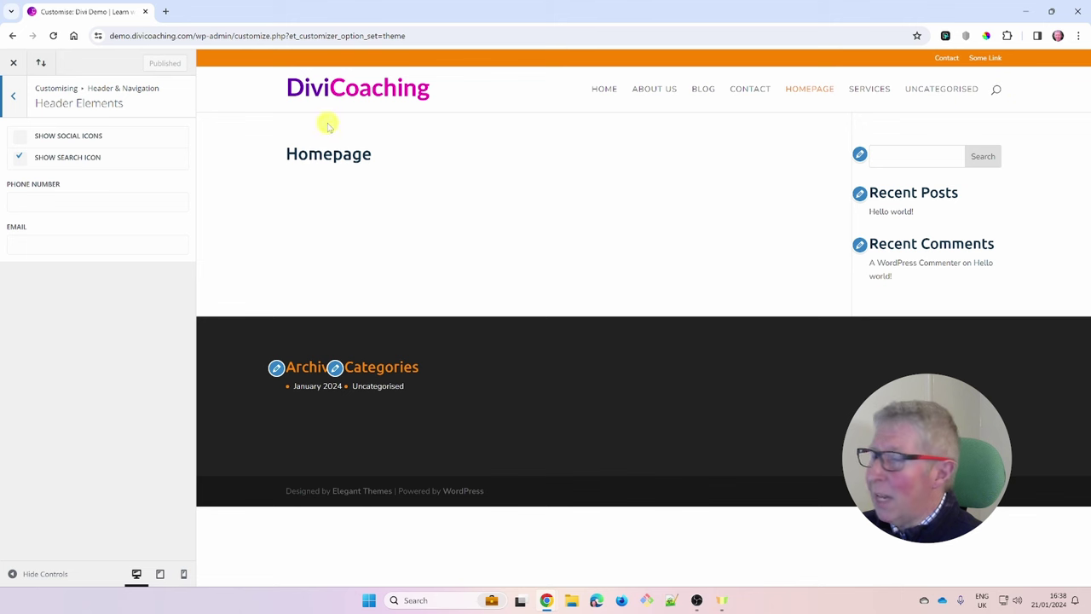
left_click(76, 164)
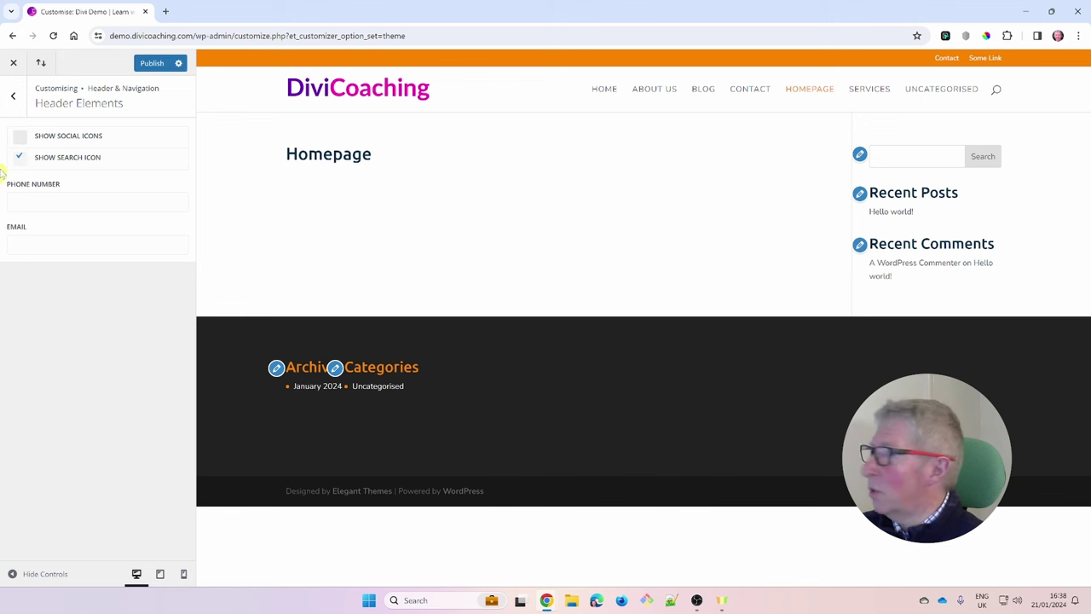
left_click(20, 159)
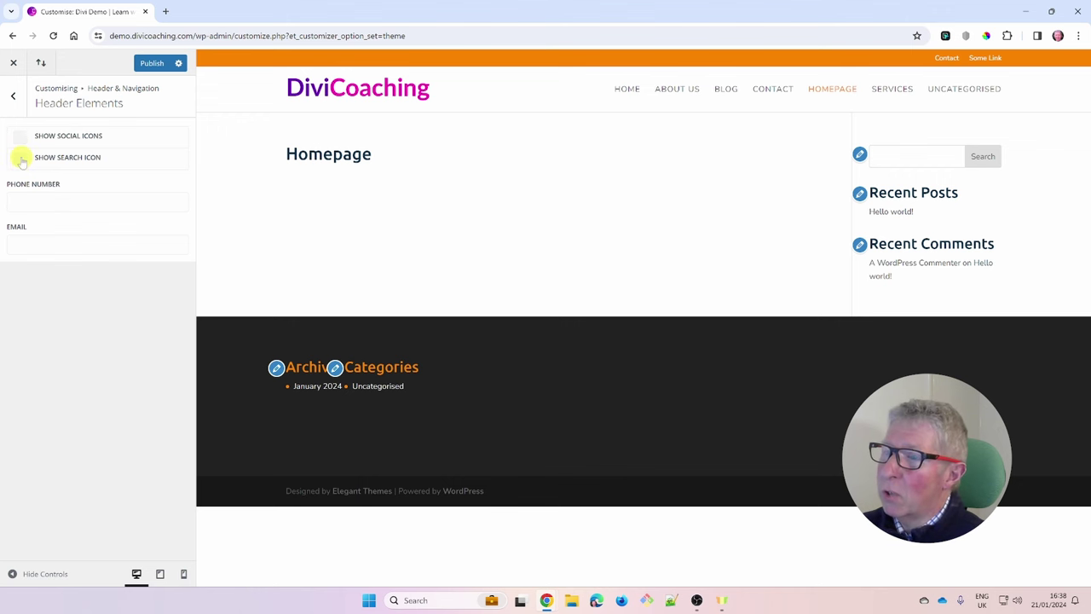
left_click(21, 160)
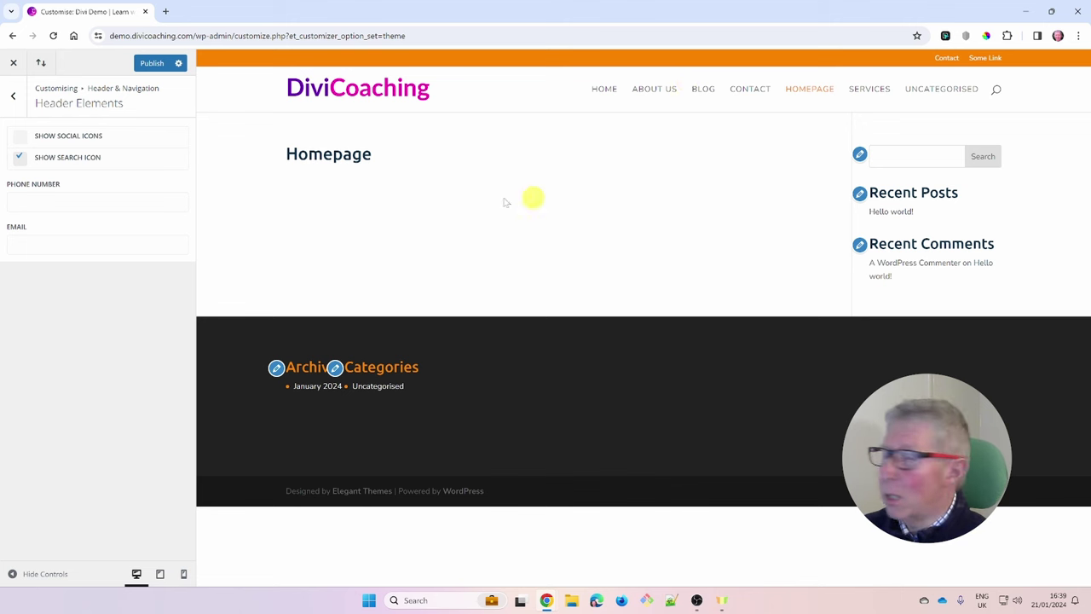
left_click(139, 67)
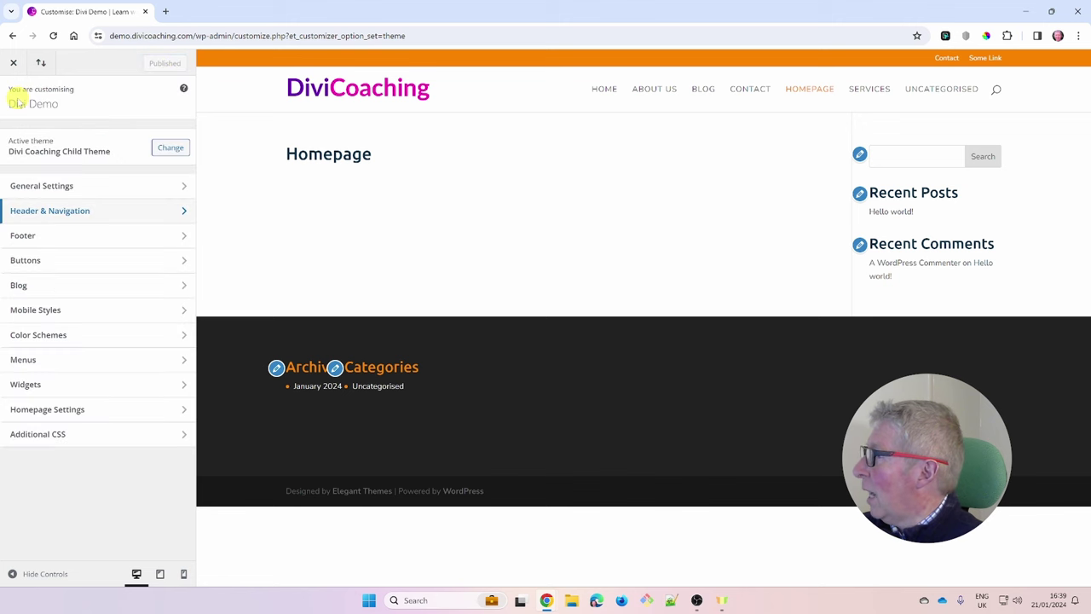
Preview grey, teal, orange and yellow as the footer's background colour, and set it to black (#000000).
left_click(37, 237)
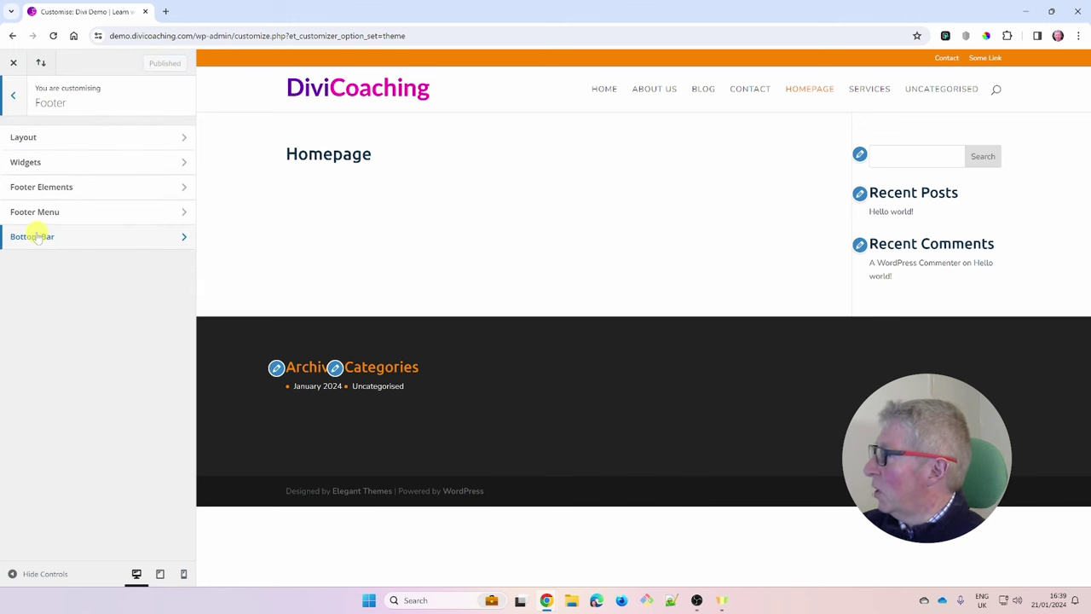
left_click(28, 138)
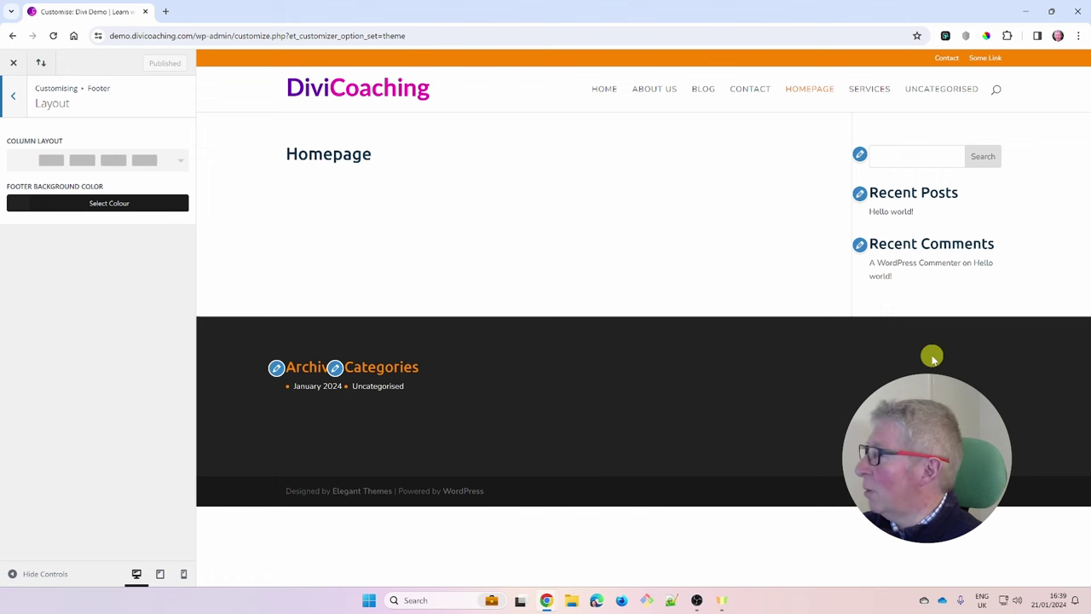
left_click(75, 203)
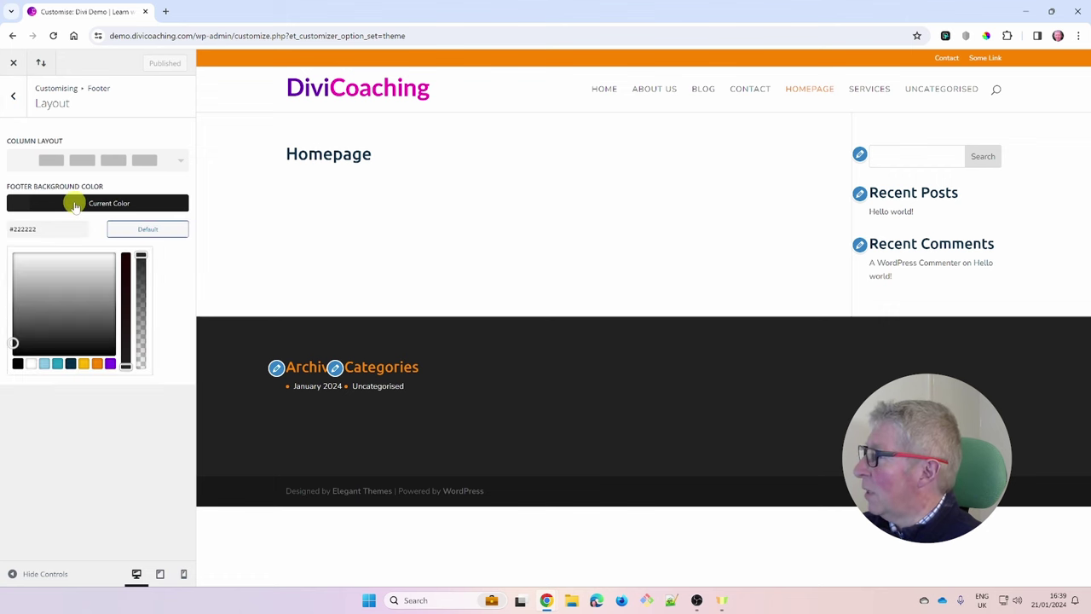
mouse_move(54, 288)
left_mouse_down()
mouse_move(74, 297)
mouse_move(76, 272)
mouse_move(47, 305)
mouse_move(37, 267)
mouse_move(43, 312)
mouse_move(26, 333)
mouse_move(37, 315)
left_mouse_up()
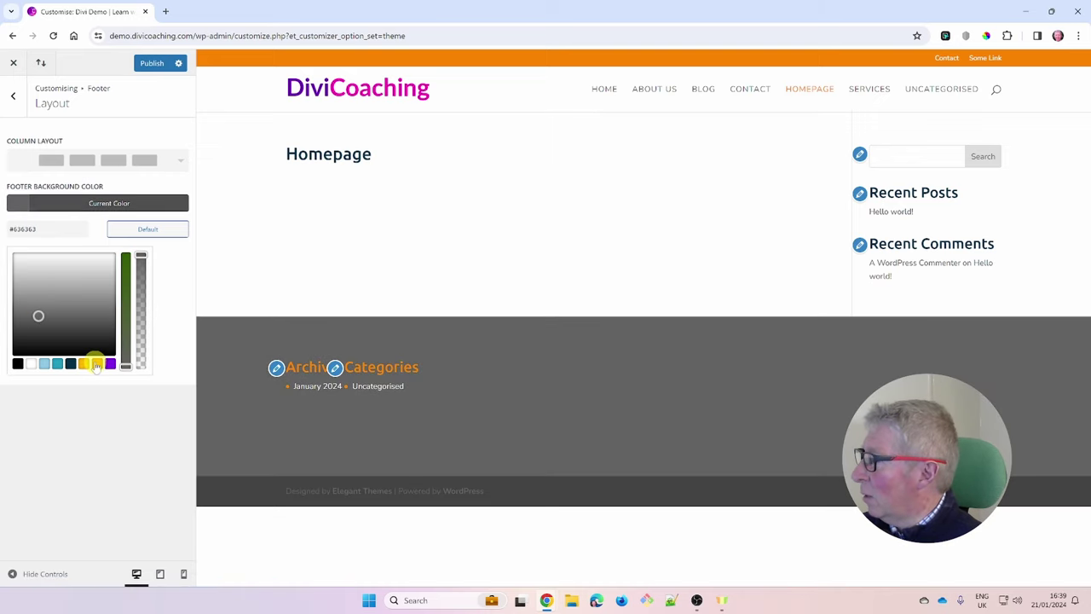
left_click(58, 364)
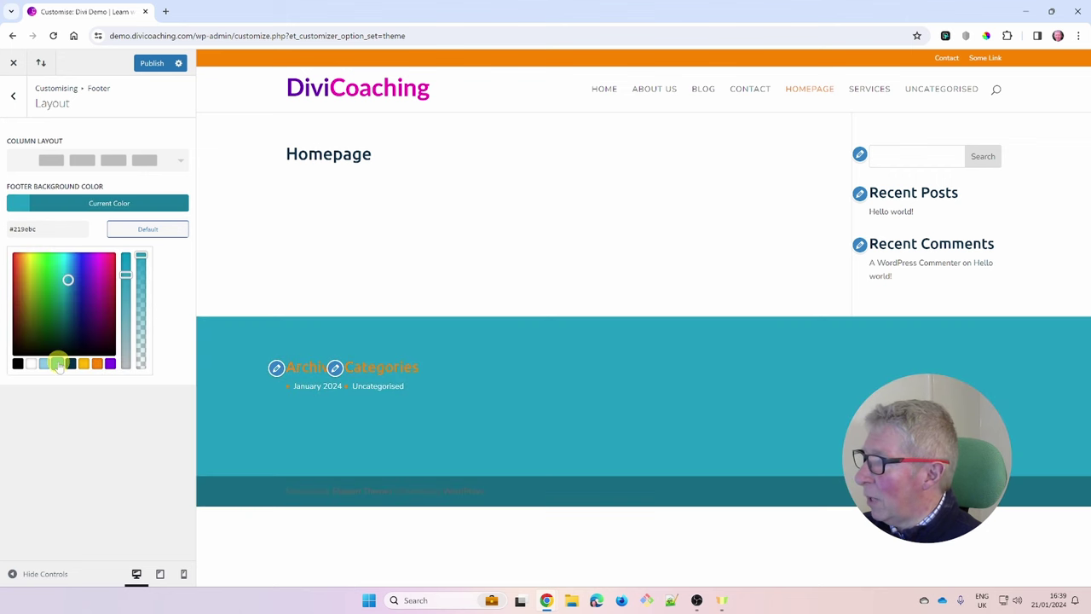
left_click(94, 364)
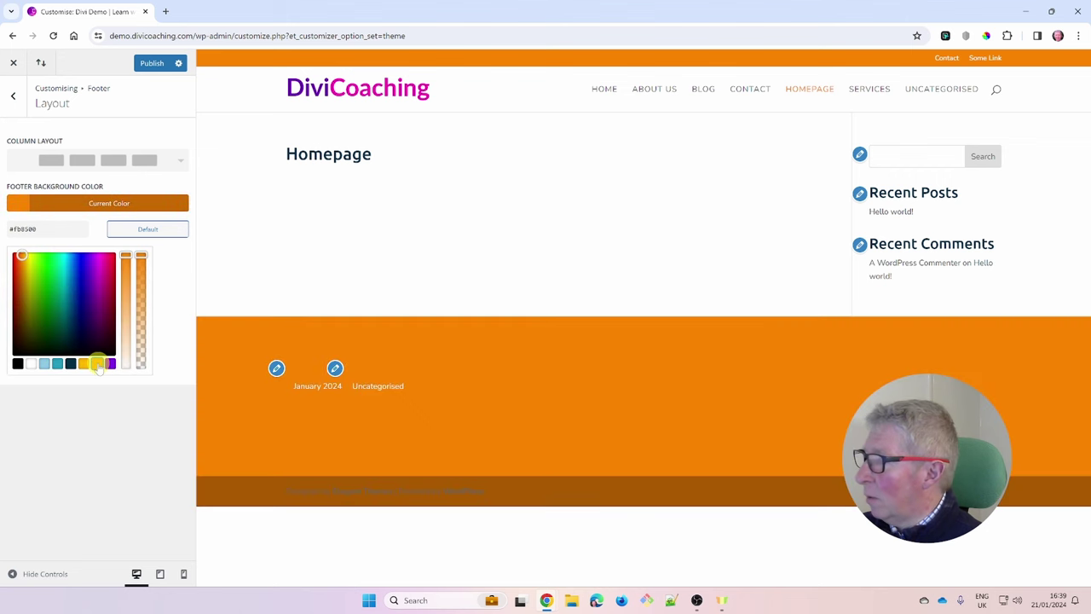
left_click(84, 364)
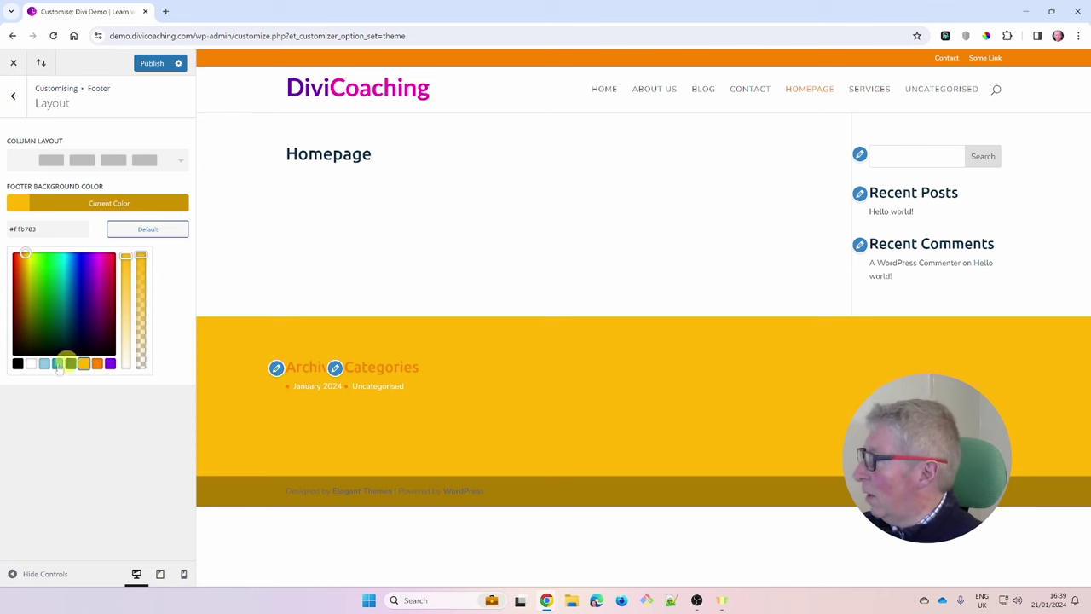
left_click(17, 365)
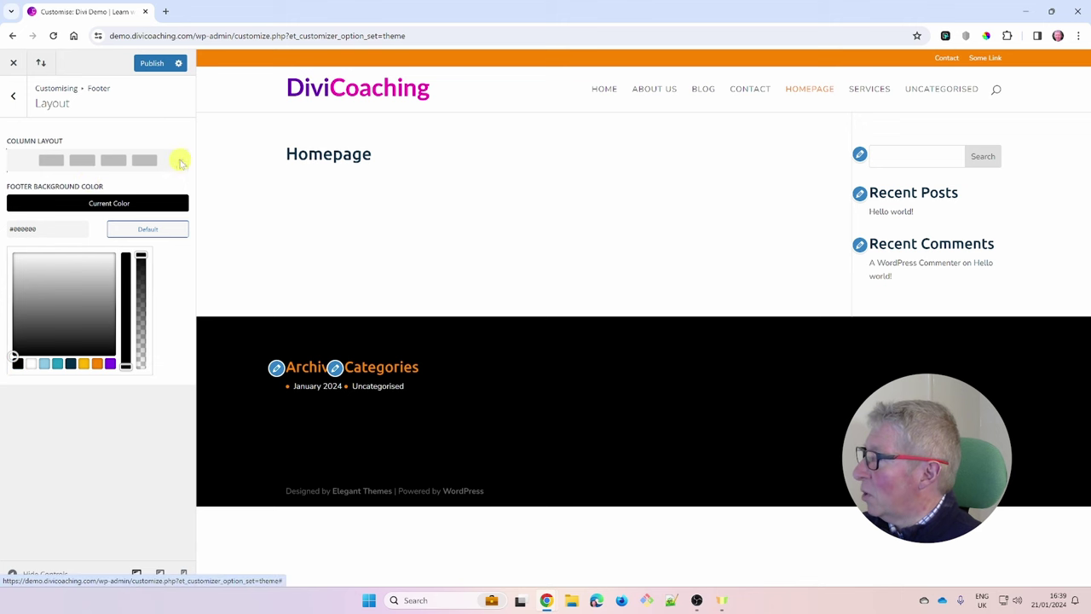
Try the single-column layout for the footer, and return it to four equal columns.
left_click(184, 162)
left_click(83, 233)
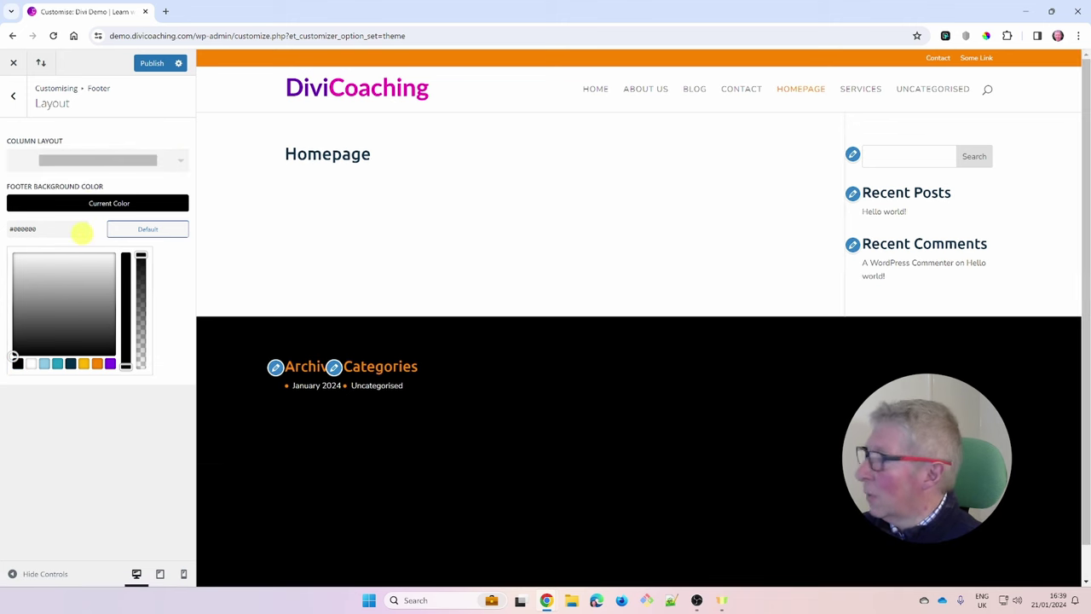
left_click(179, 161)
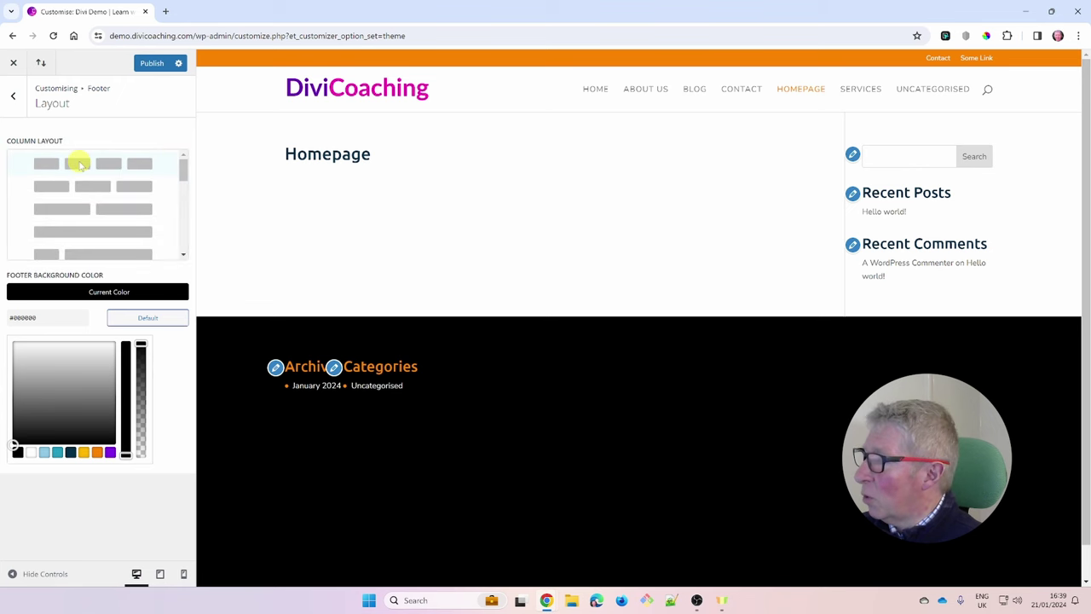
left_click(79, 163)
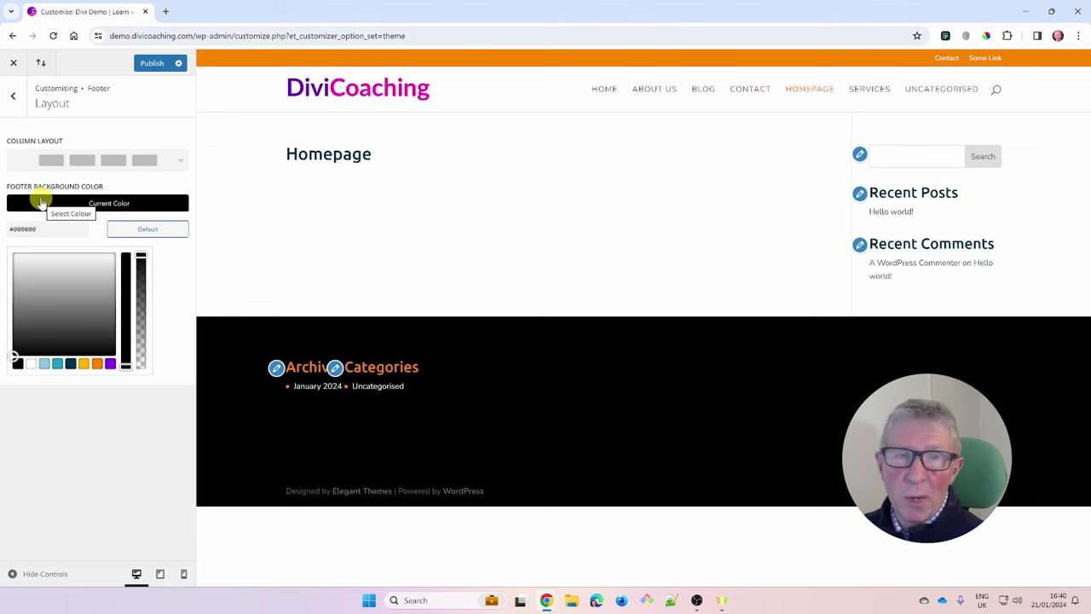
left_click(15, 100)
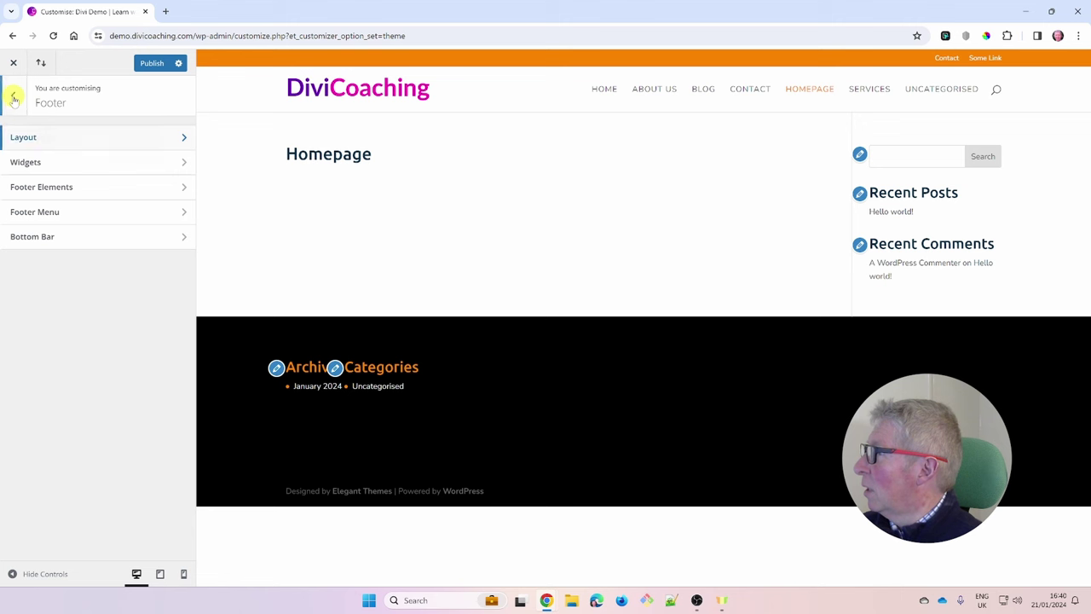
Examine the footer's Widgets, Footer Elements and Footer Menu settings, trying the Show Social Icons option.
left_click(25, 161)
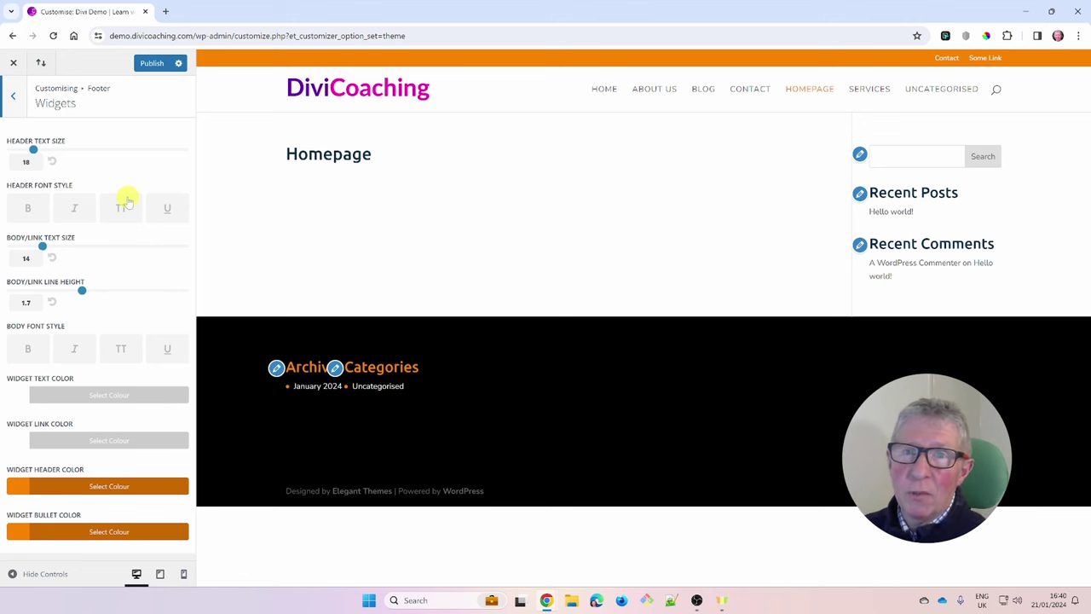
left_click(12, 96)
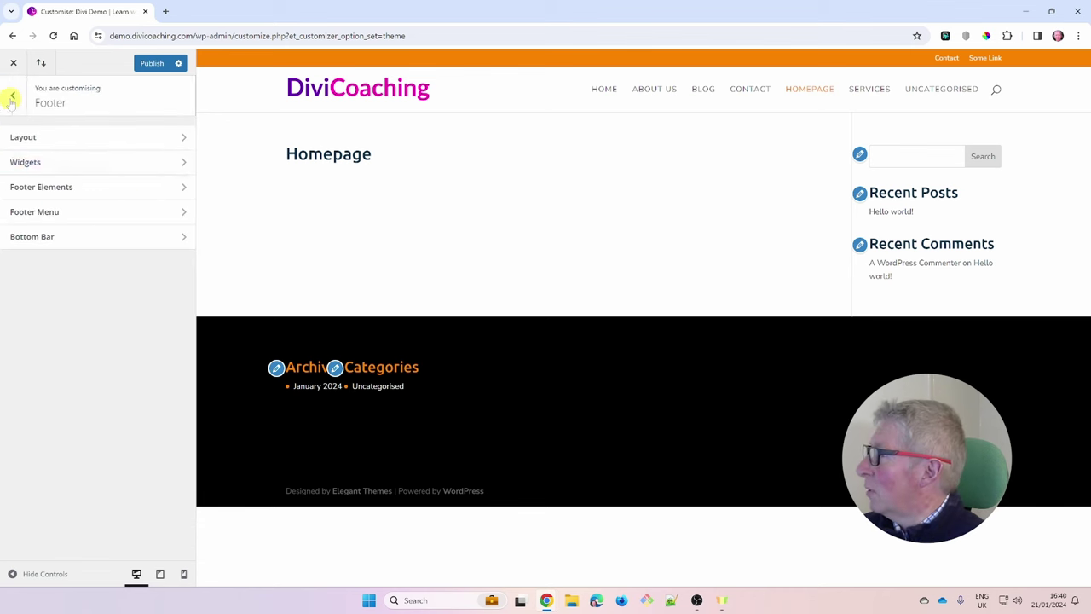
left_click(40, 189)
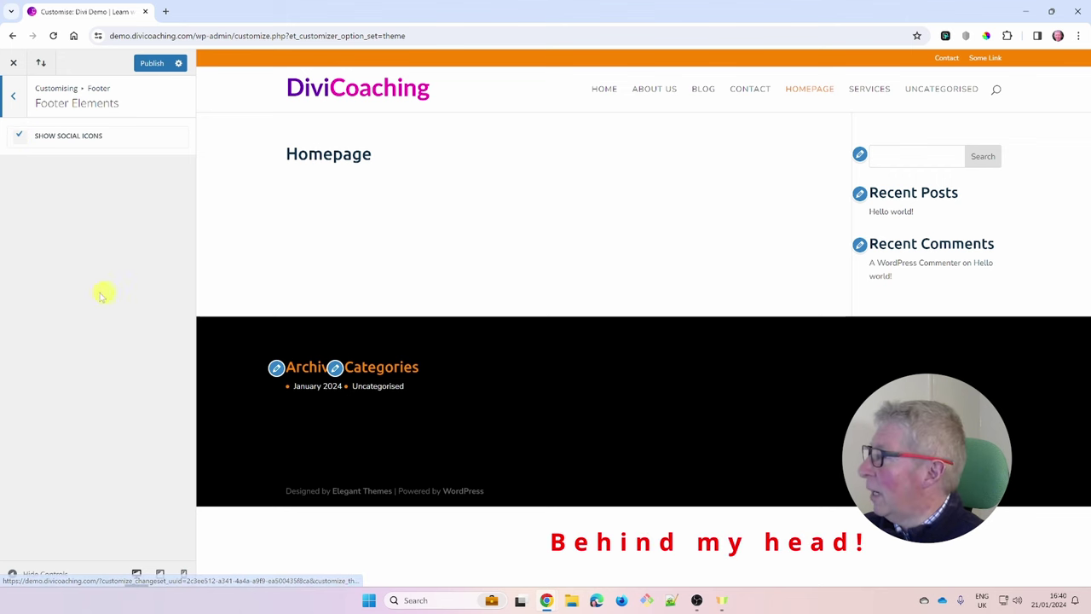
left_click(19, 137)
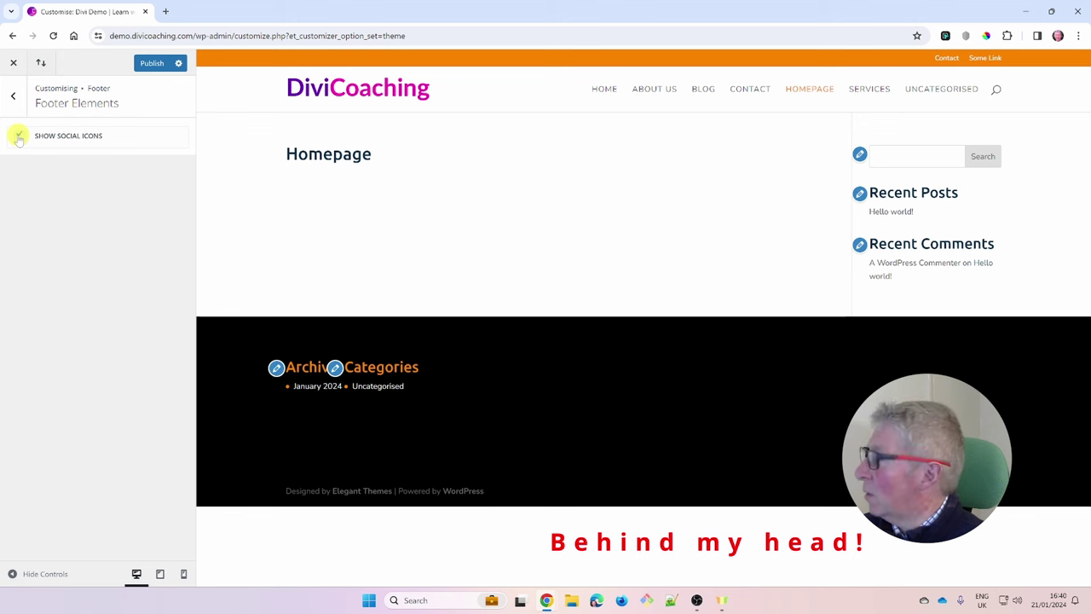
left_click(13, 96)
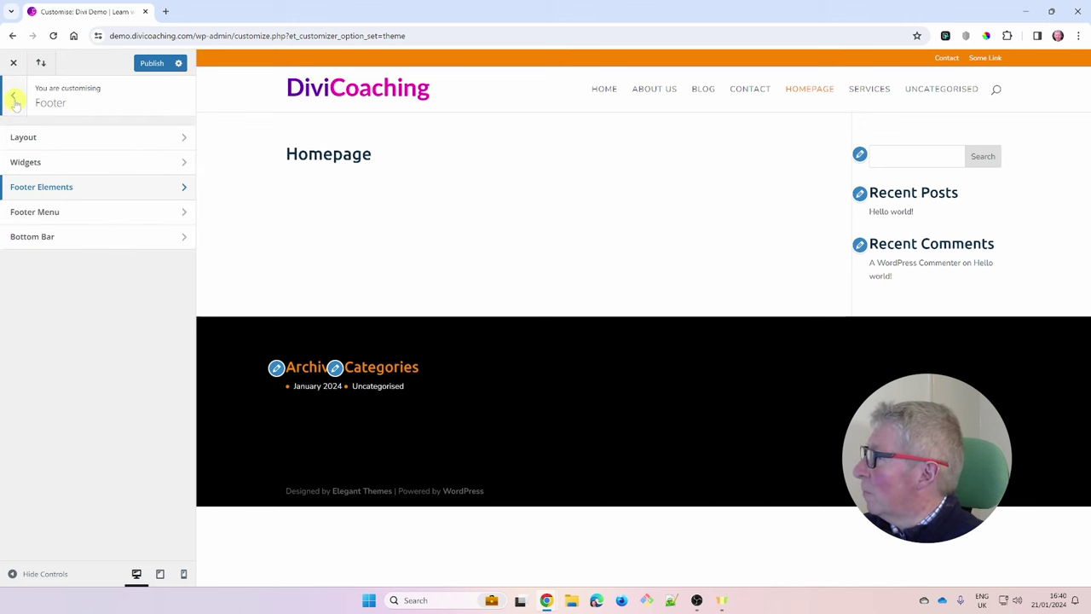
left_click(41, 215)
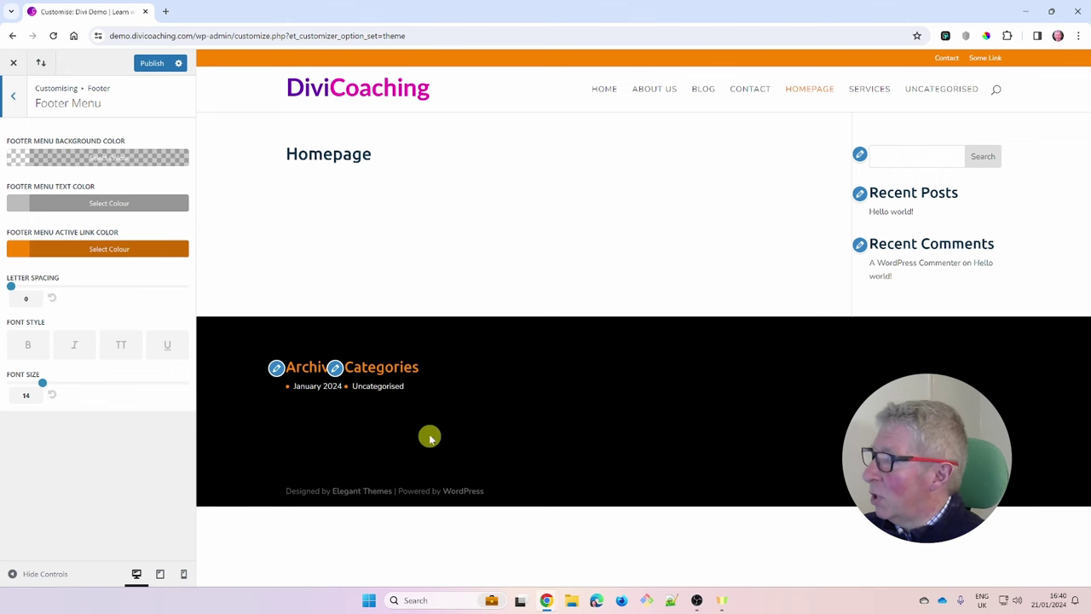
left_click(15, 105)
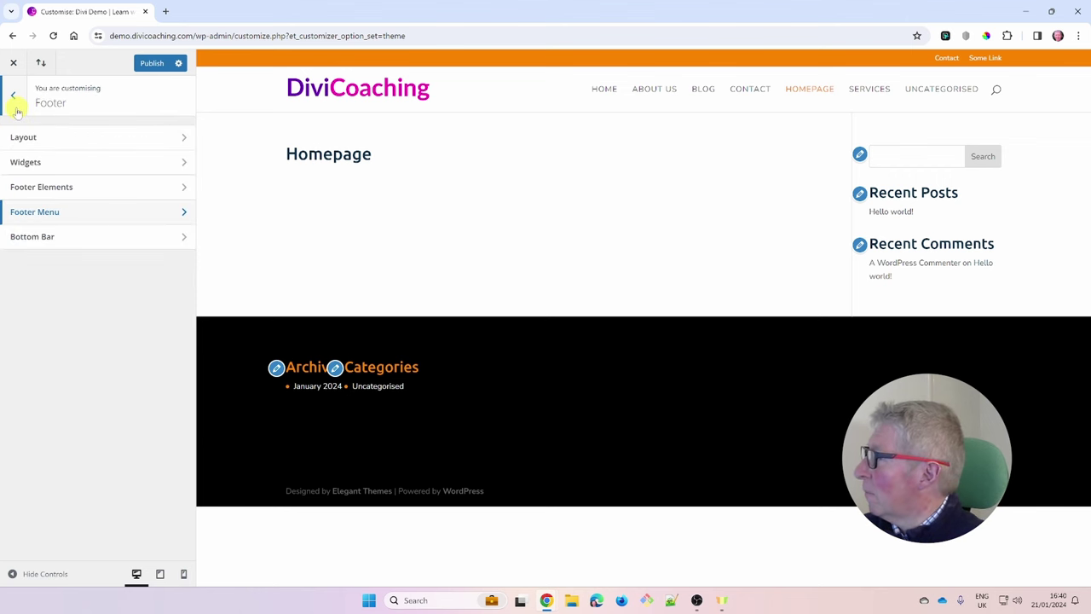
Set the text colour of the footer's bottom bar to white (#ffffff).
left_click(49, 237)
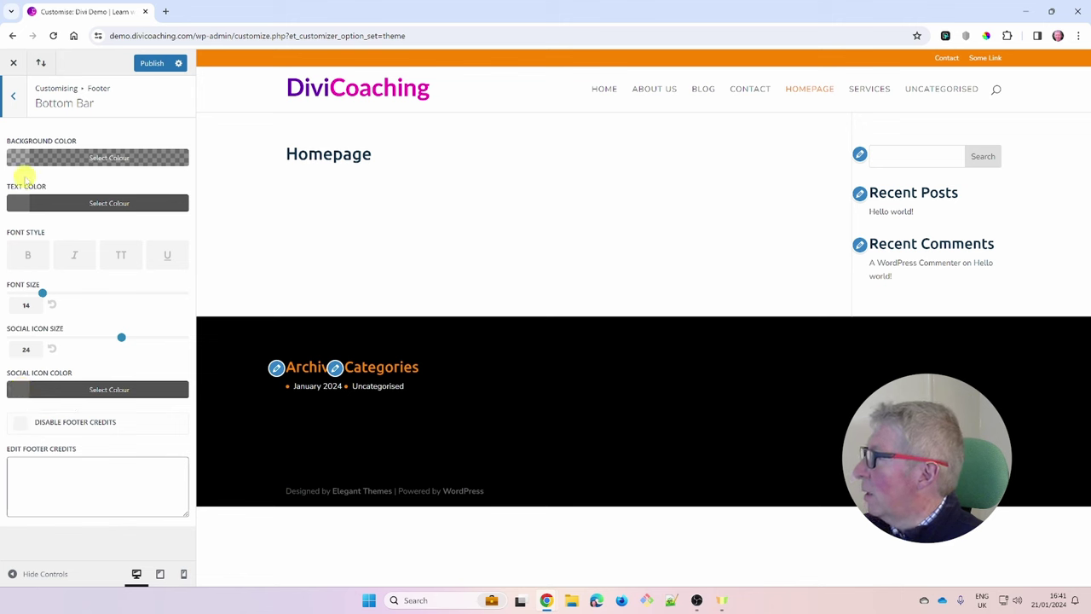
left_click(21, 204)
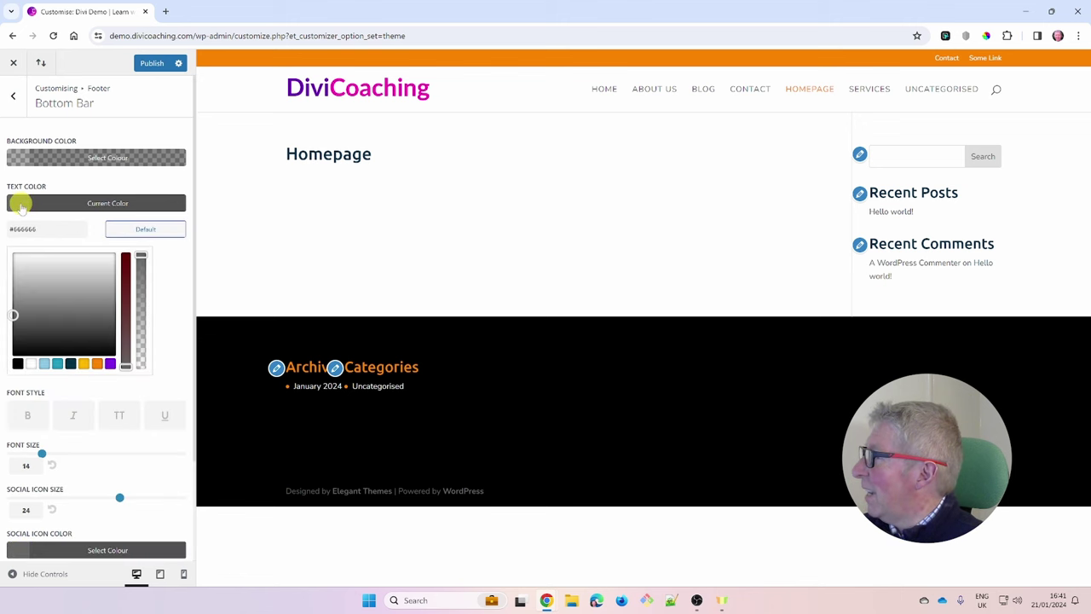
left_click_drag(12, 316, 9, 244)
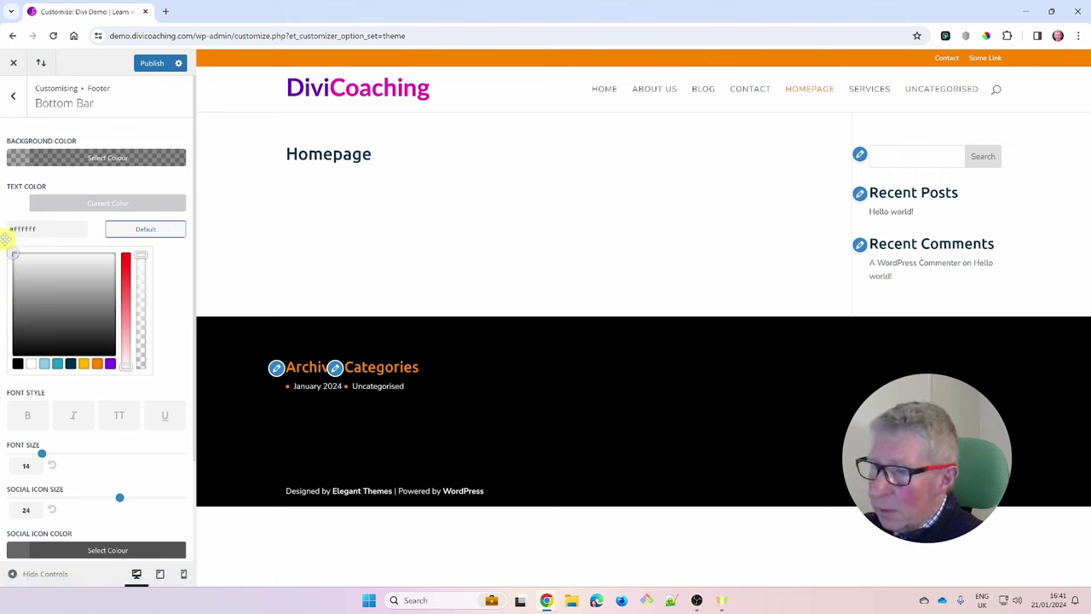
Set the social icon colour of the footer's bottom bar to white (#ffffff).
left_click(6, 239)
left_click(15, 390)
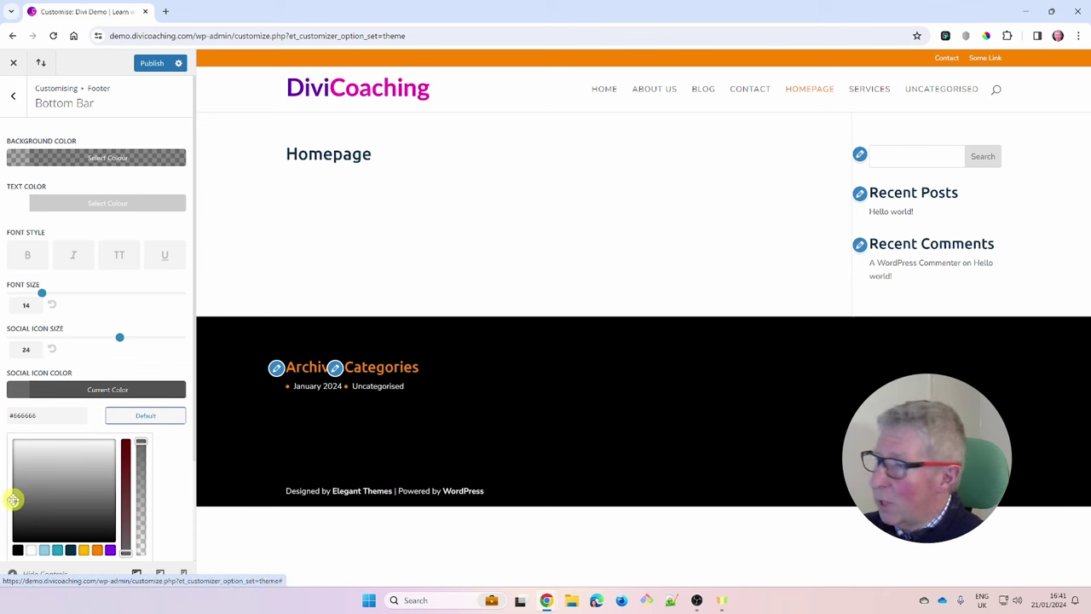
left_click_drag(12, 502, 10, 437)
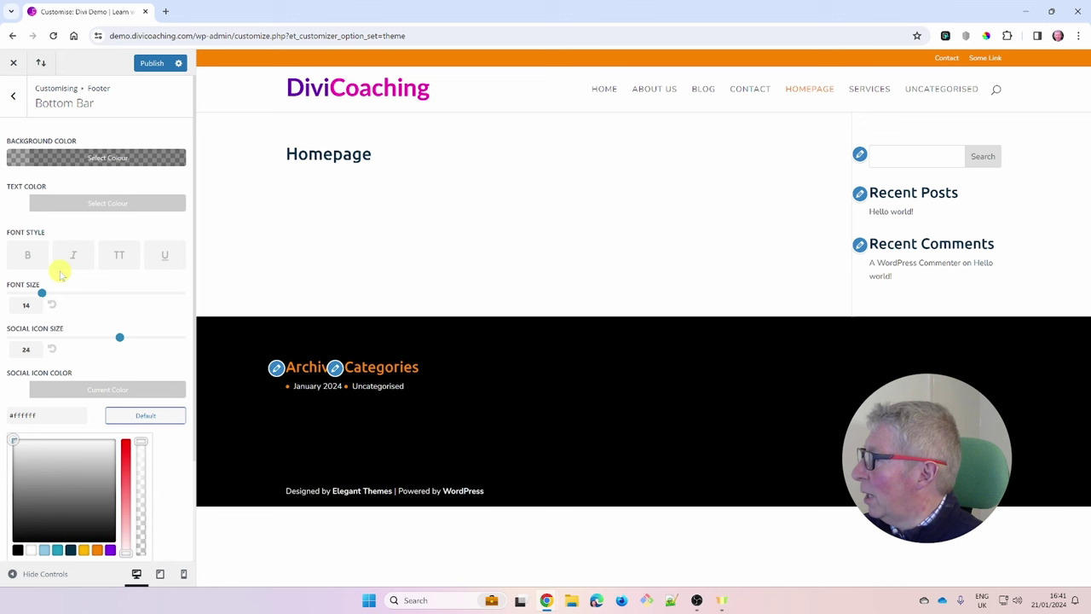
left_click(15, 99)
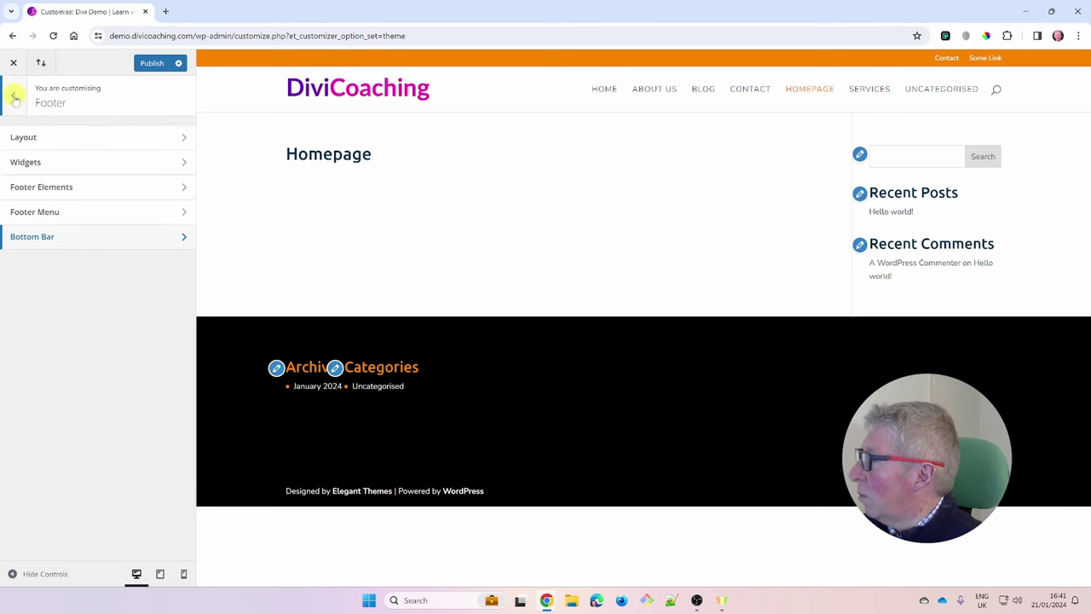
Copy the default credits line from the footer preview into the bottom bar's footer credits text.
left_click(43, 239)
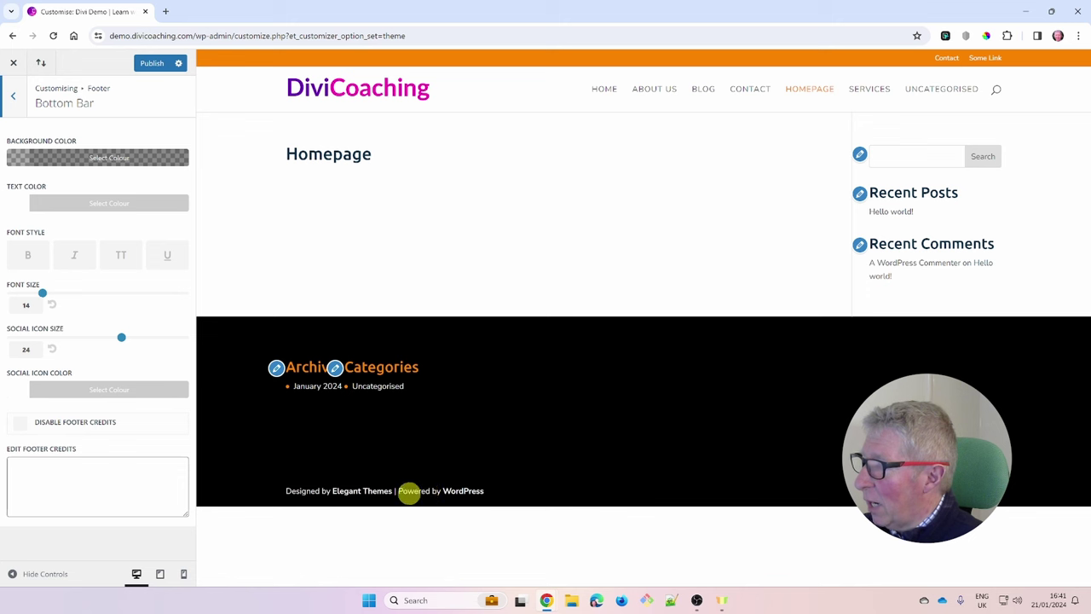
left_click_drag(487, 494, 290, 495)
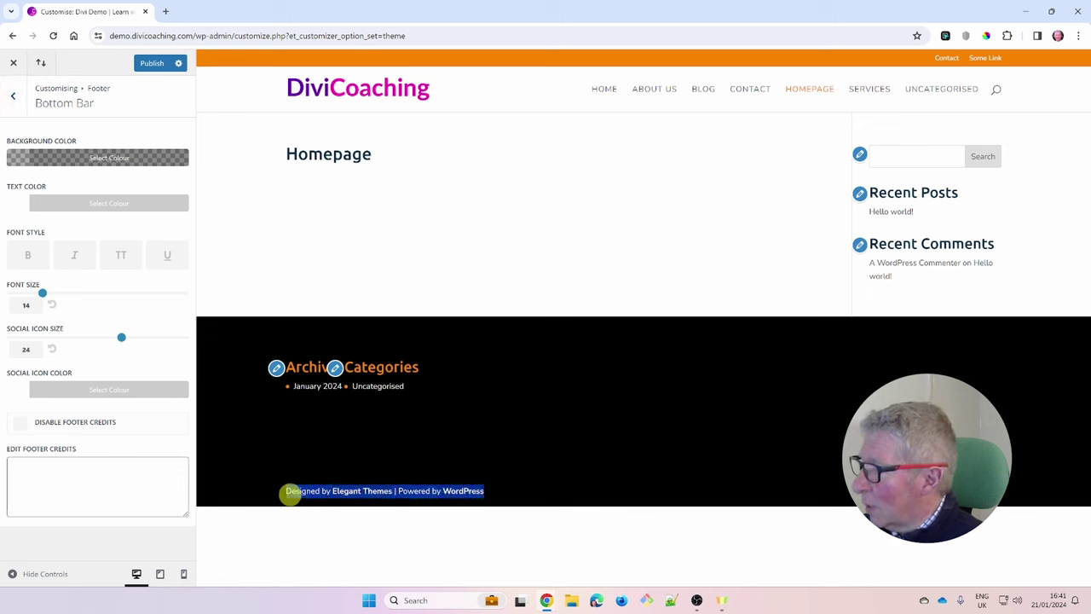
right_click(290, 494)
left_click(320, 352)
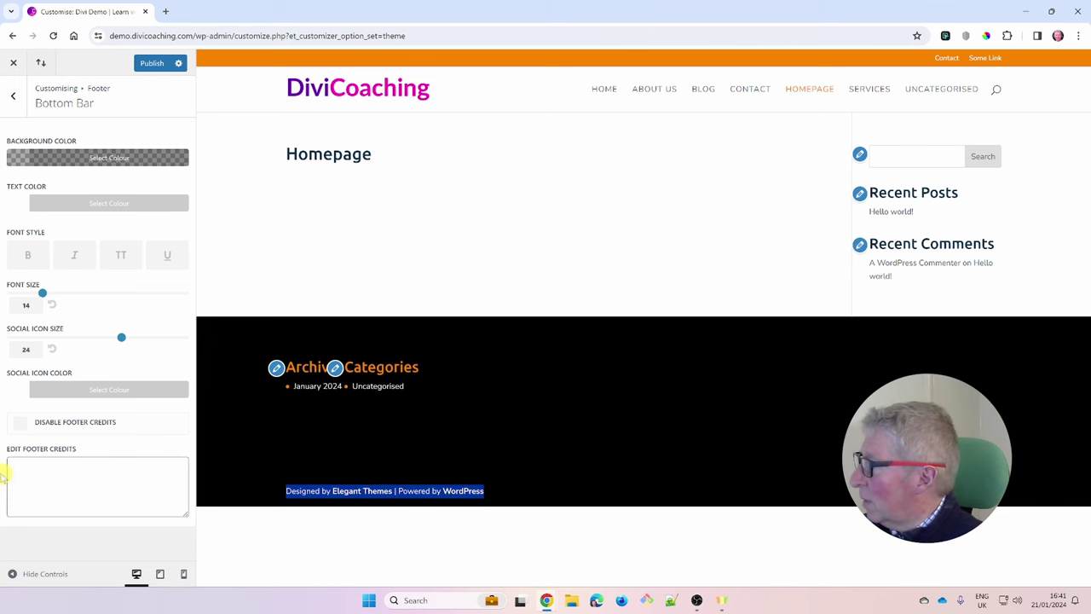
left_click(19, 460)
right_click(24, 457)
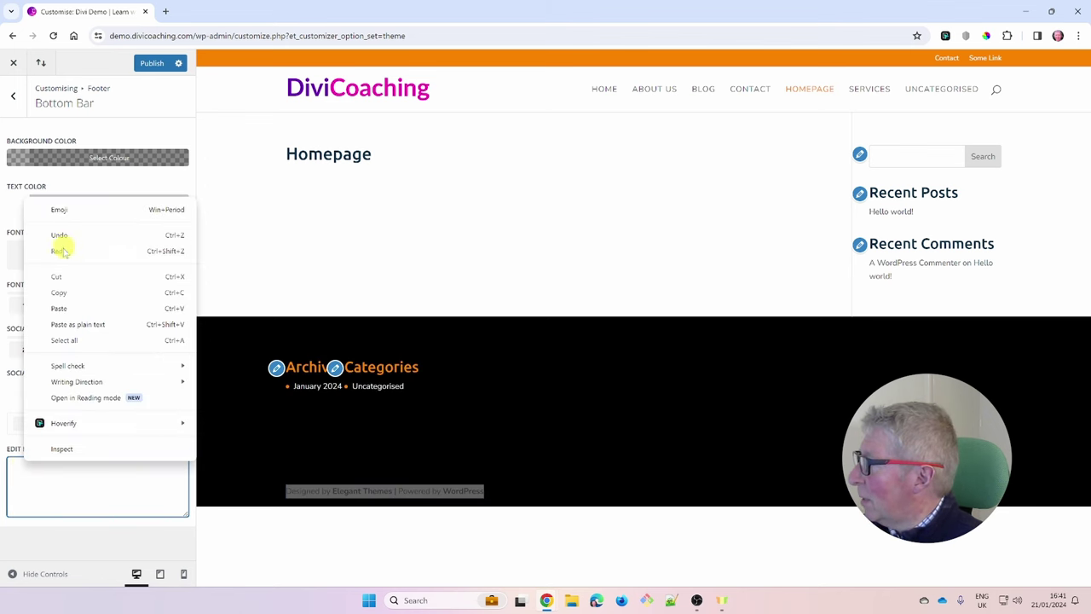
left_click(60, 308)
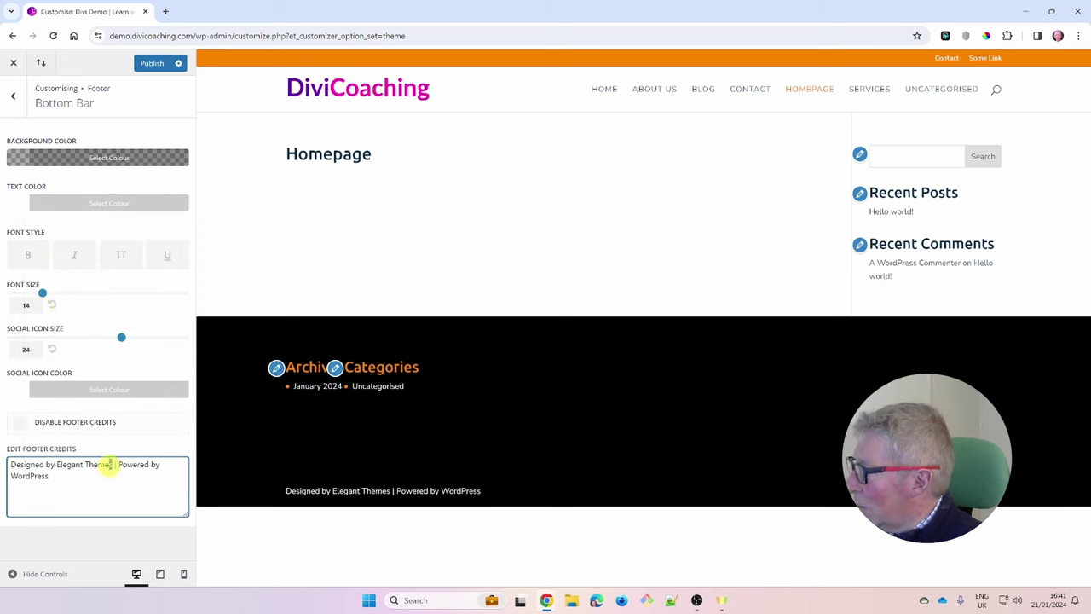
Replace "Elegant Themes" with "DiviCoaching" in the footer credits.
left_click_drag(109, 465, 57, 467)
type("DiviCoac")
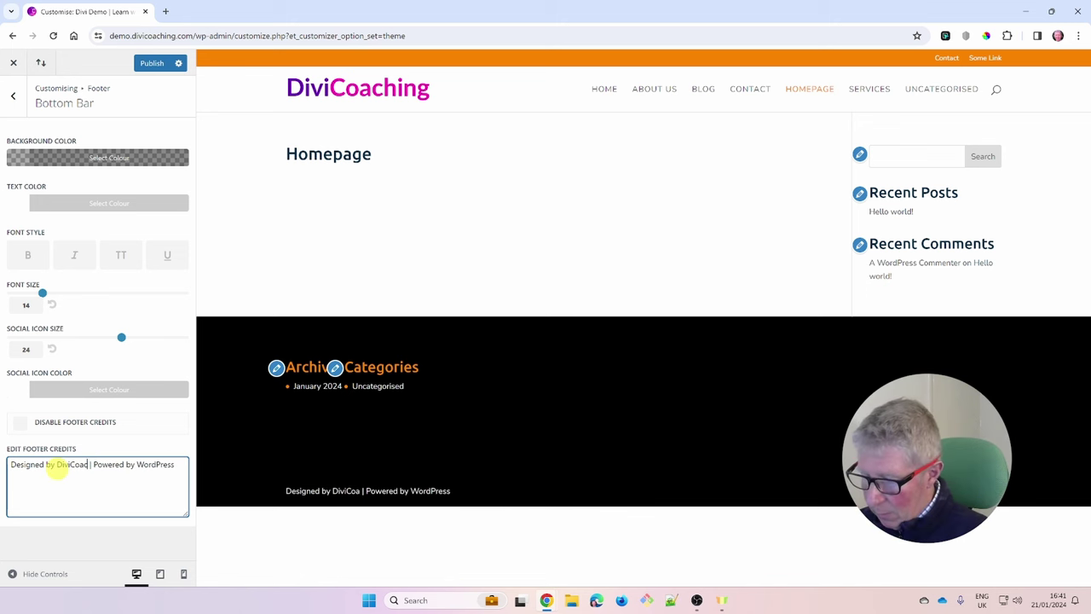
type("hing")
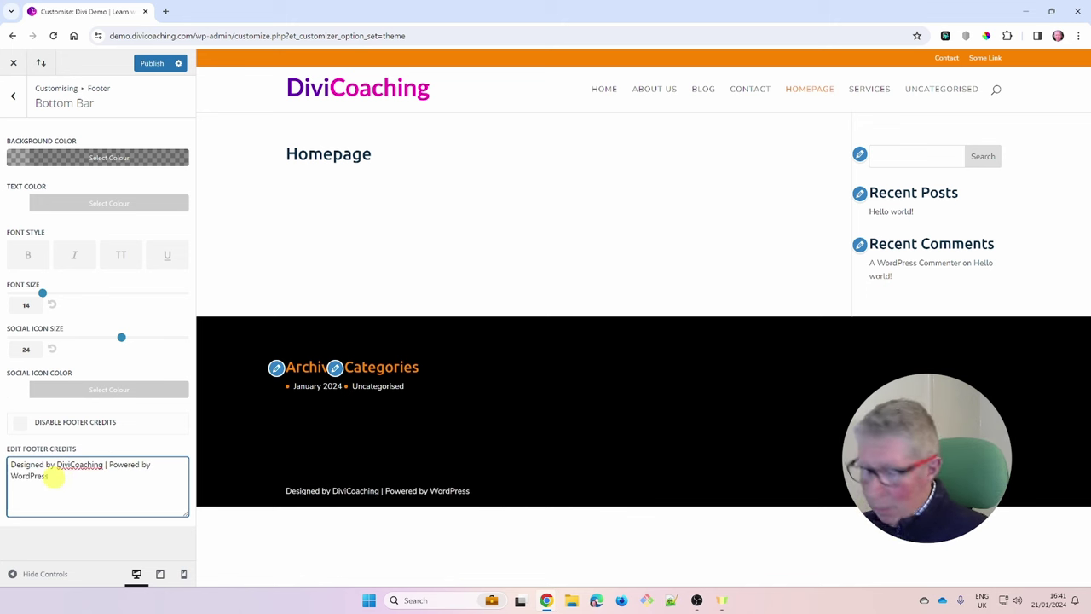
Change the end of the footer credits to "Powered by WordPress and DiviVPS" and publish the customisations.
key("BackSpace")
key("BackSpace")
key("BackSpace")
key("BackSpace")
key("BackSpace")
key("BackSpace")
key("BackSpace")
key("BackSpace")
key("BackSpace")
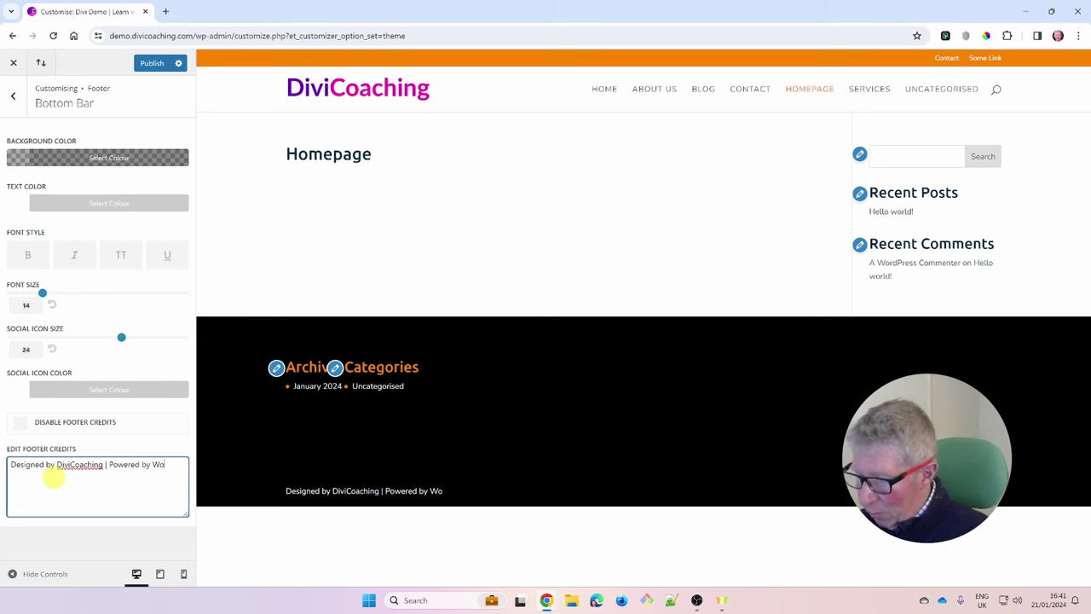
type("WordPress and DiviVPS")
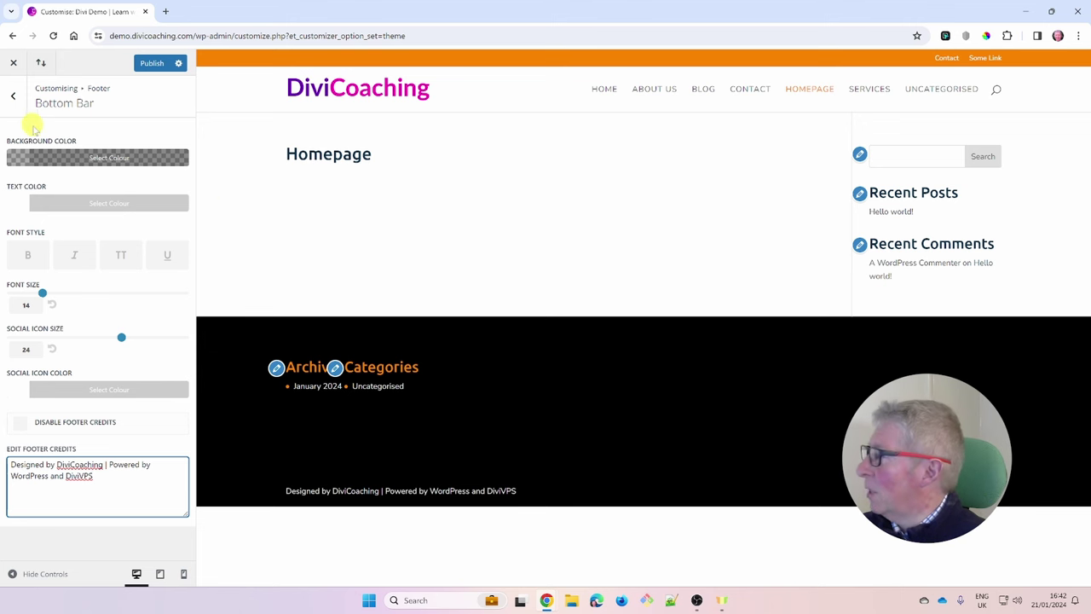
left_click(154, 68)
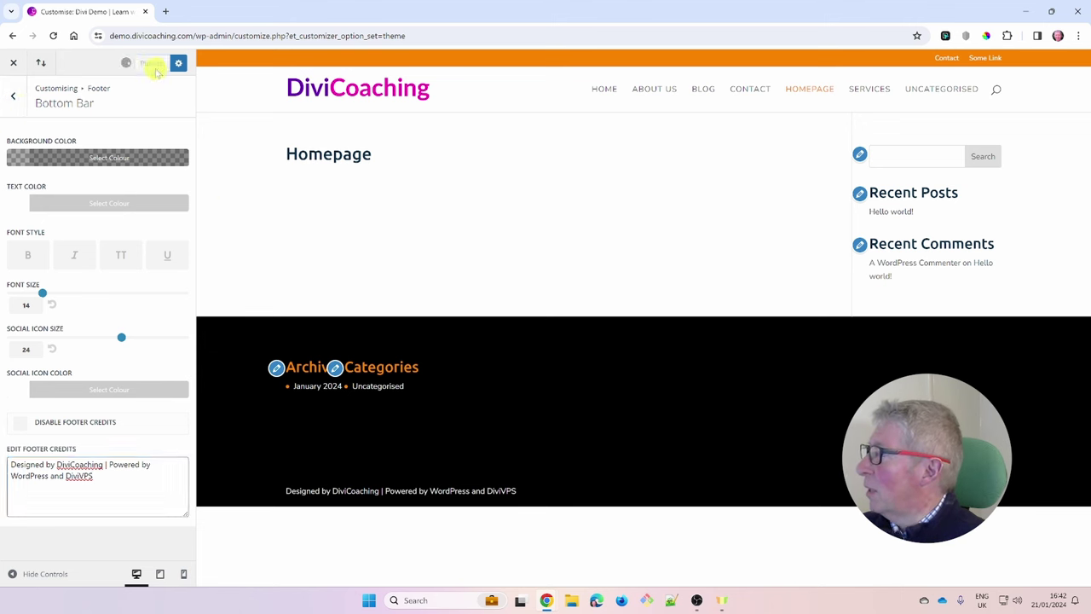
Examine the theme's Buttons, Blog and Color Schemes customisation settings.
left_click(15, 94)
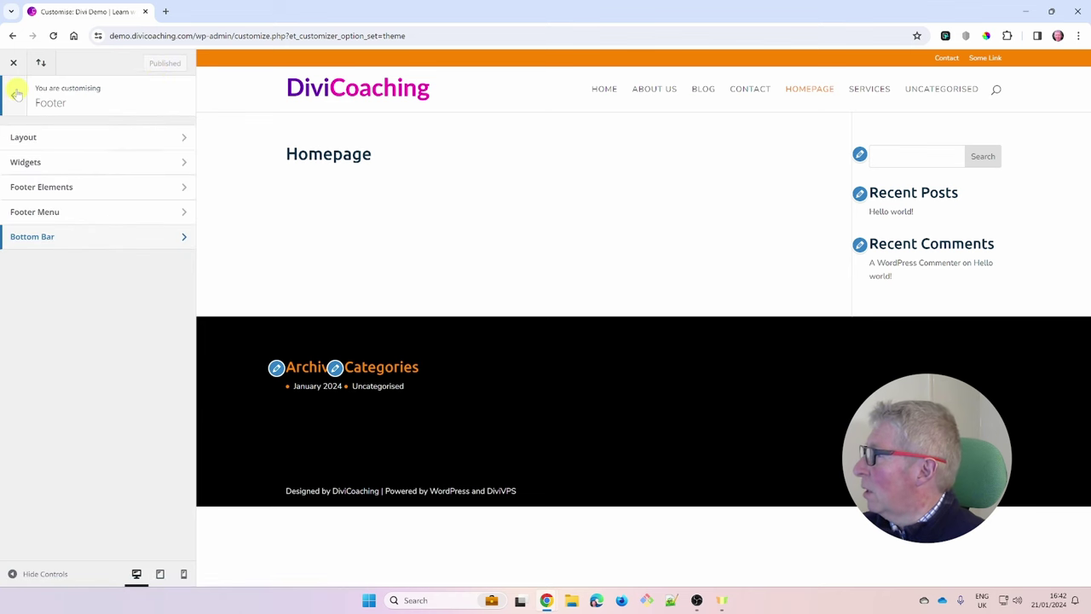
left_click(15, 94)
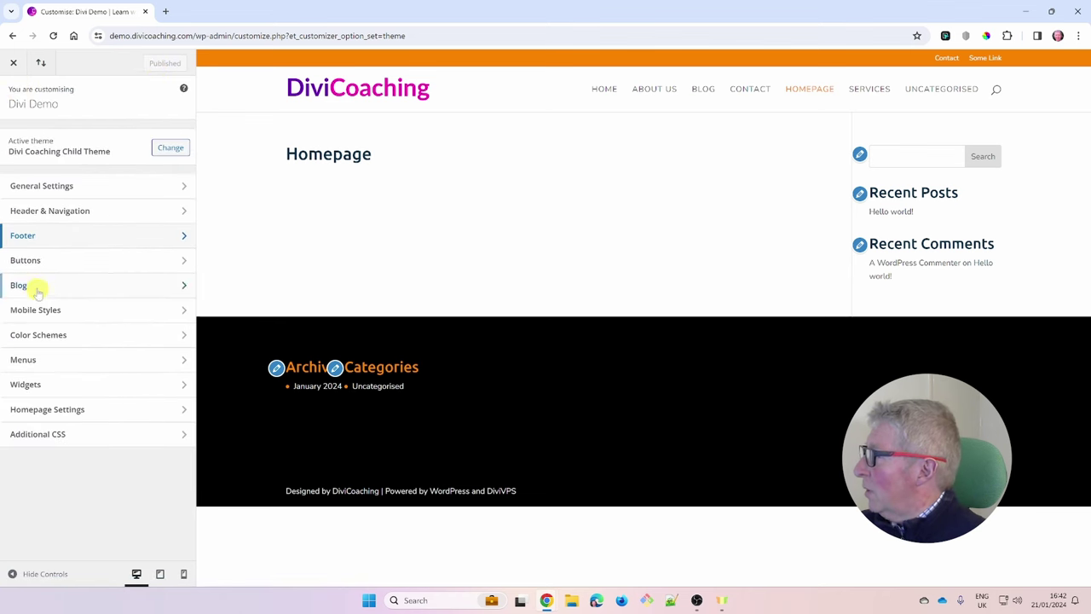
left_click(37, 262)
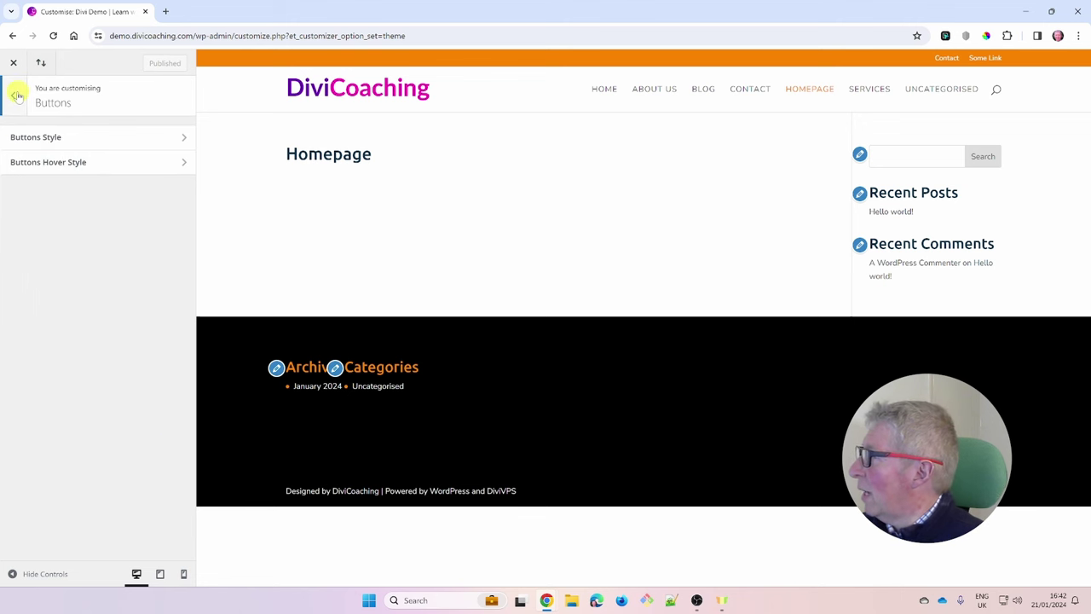
left_click(34, 138)
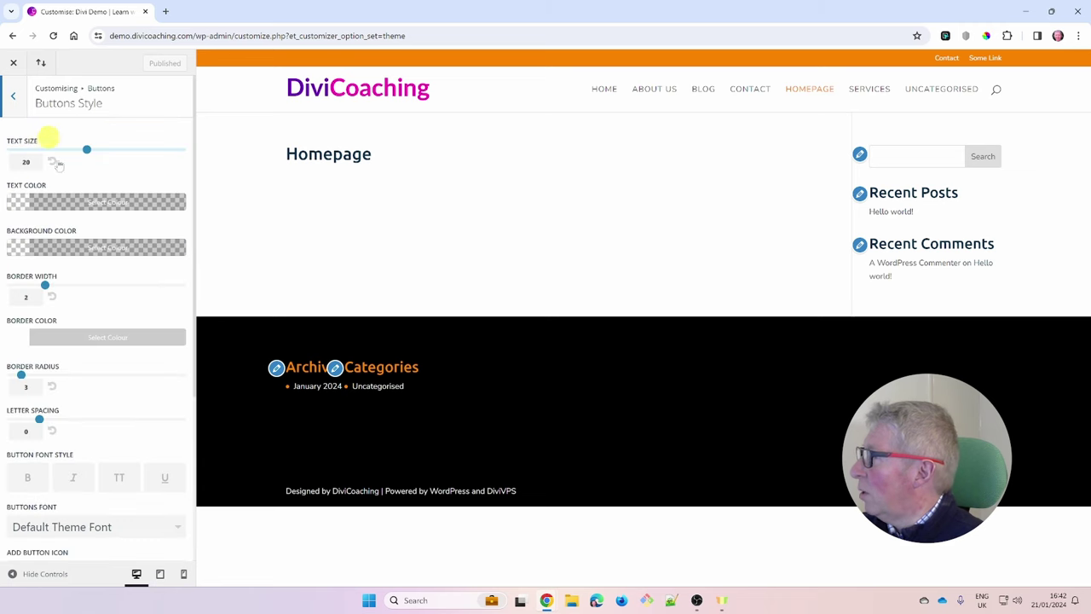
left_click(17, 99)
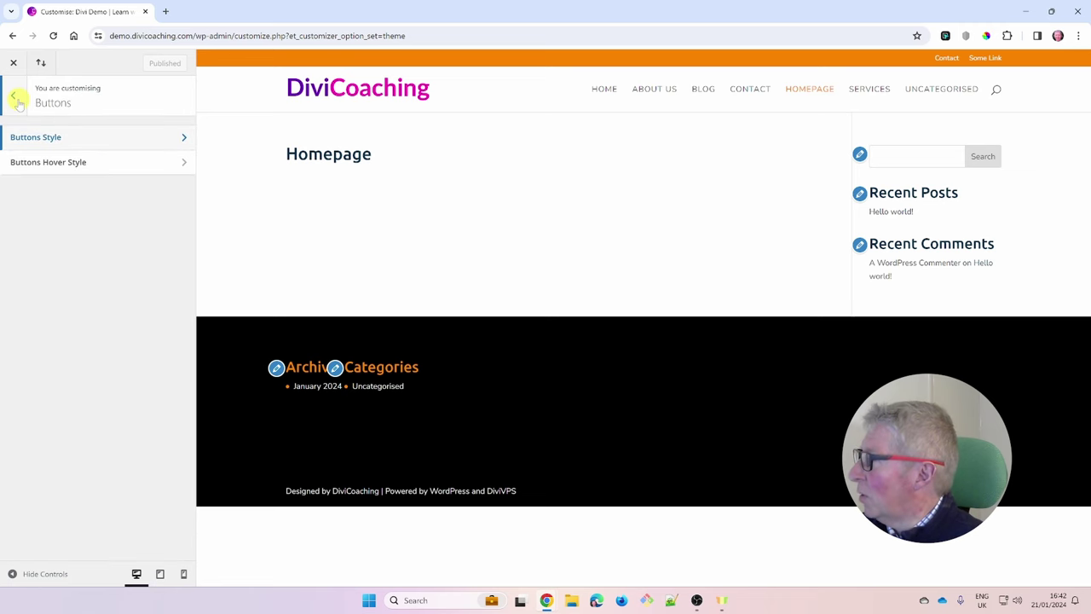
left_click(17, 100)
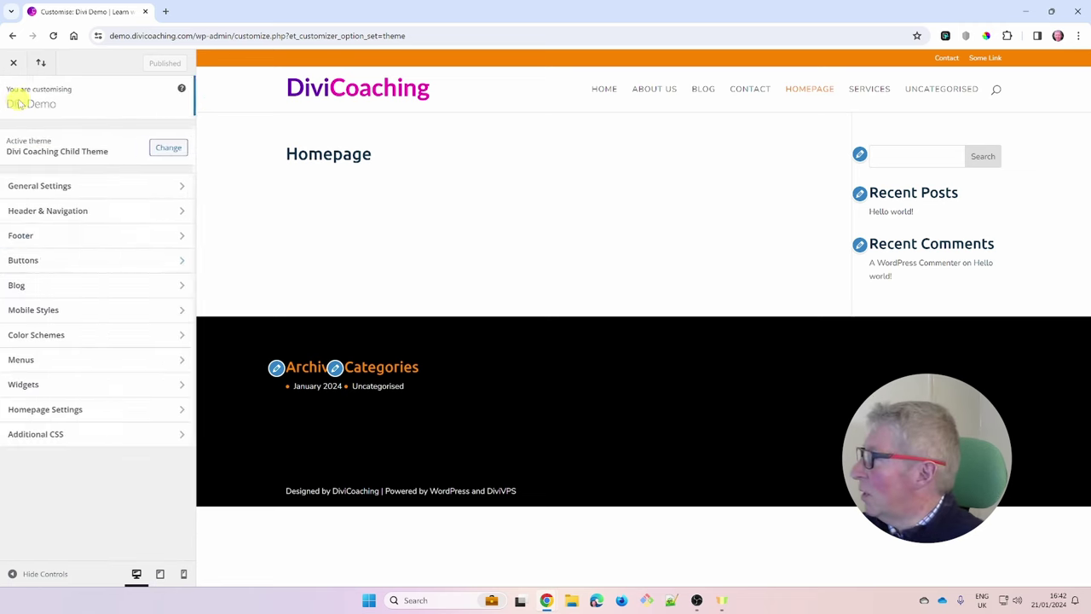
left_click(45, 286)
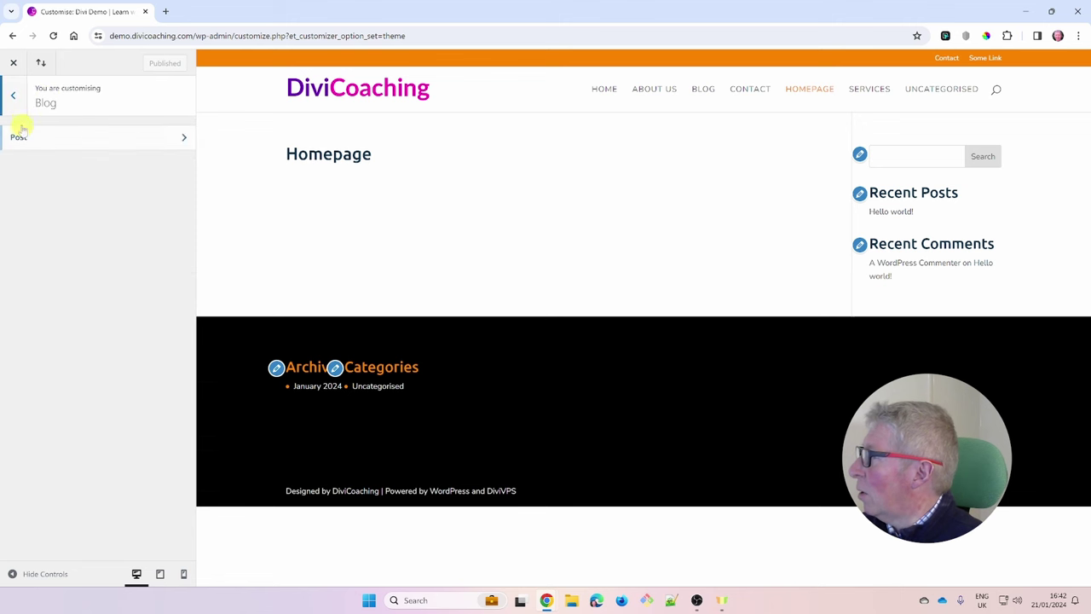
left_click(17, 98)
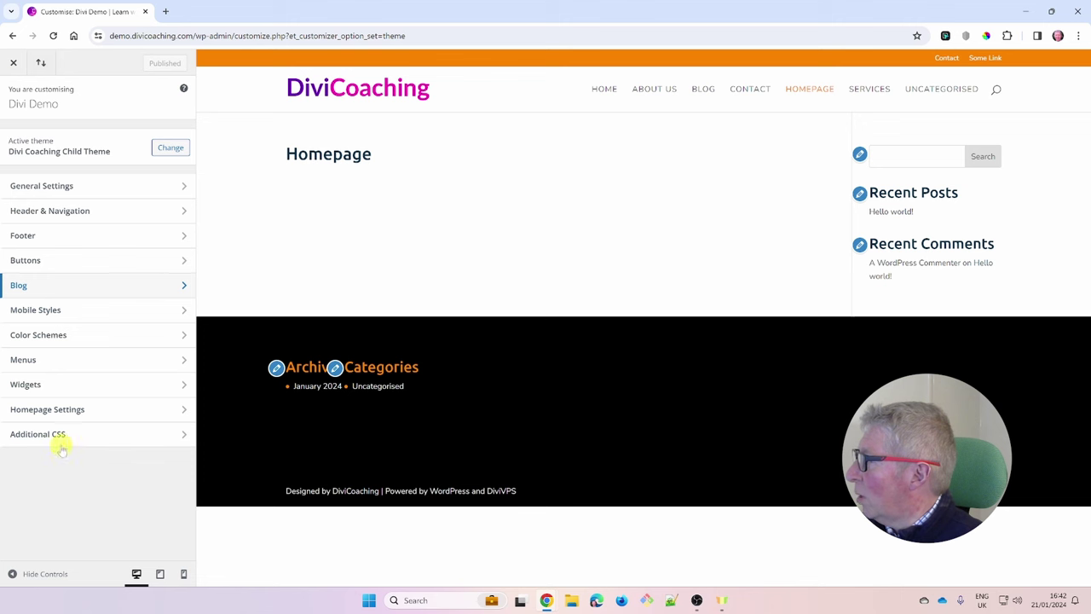
left_click(37, 334)
left_click(17, 97)
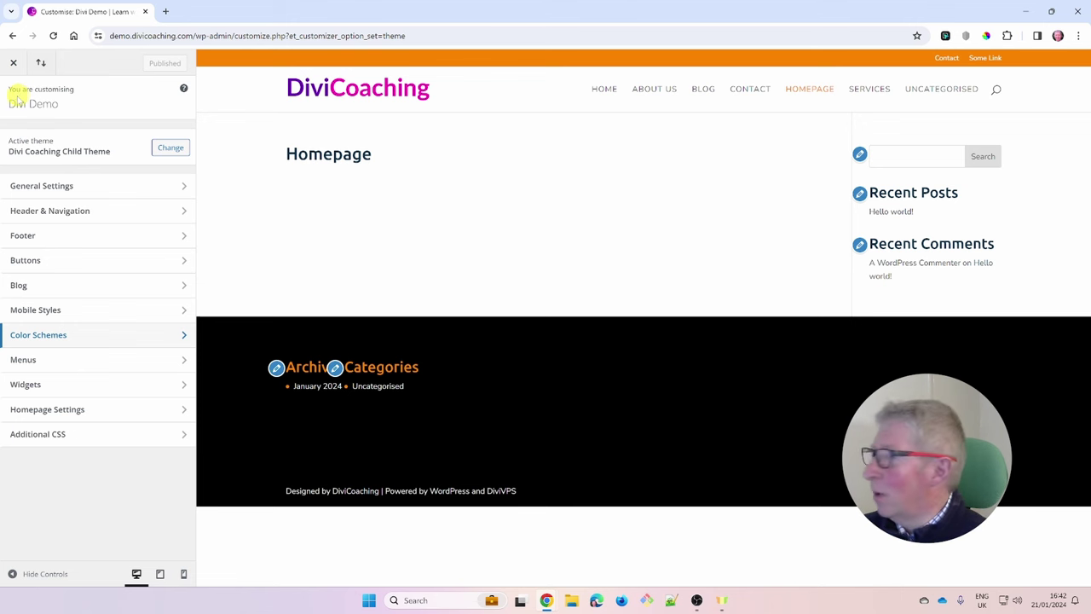
Leave the customiser, save the Divi Theme Options, and view the live site.
left_click(13, 65)
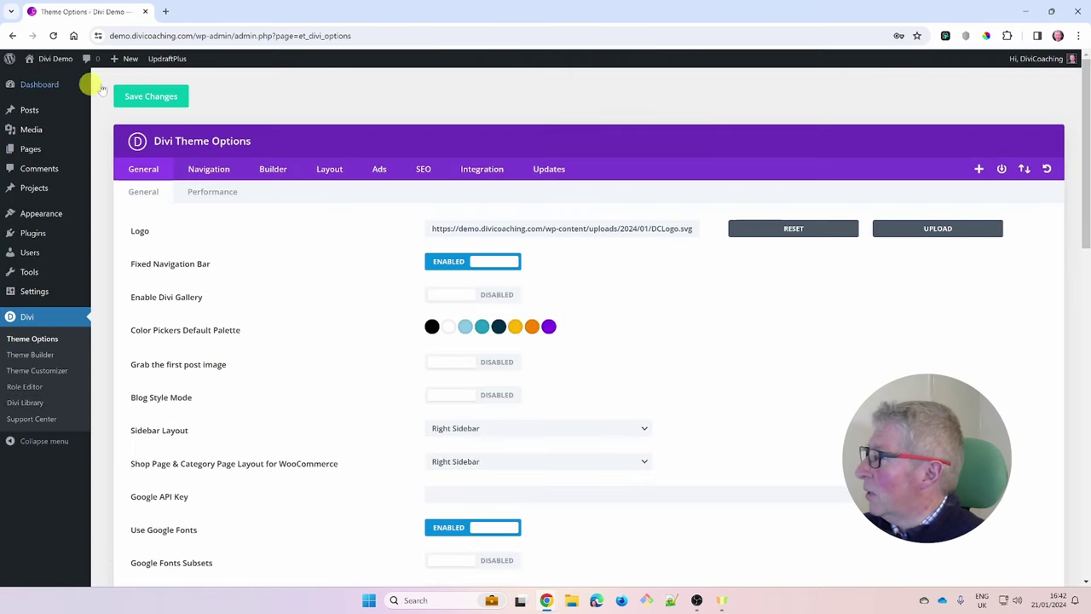
left_click(160, 95)
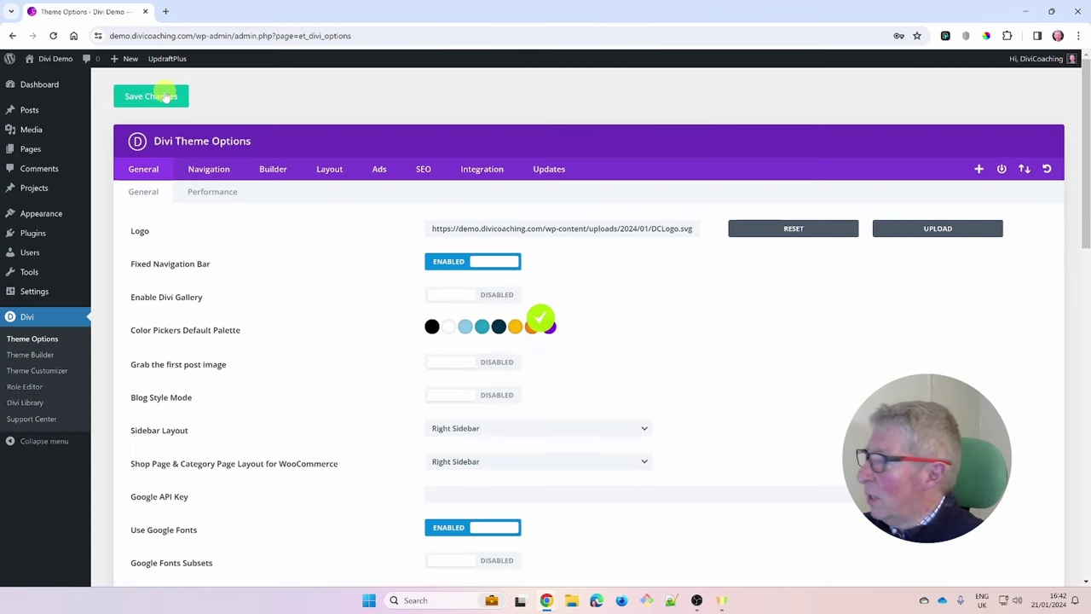
mouse_move(44, 57)
left_click(40, 80)
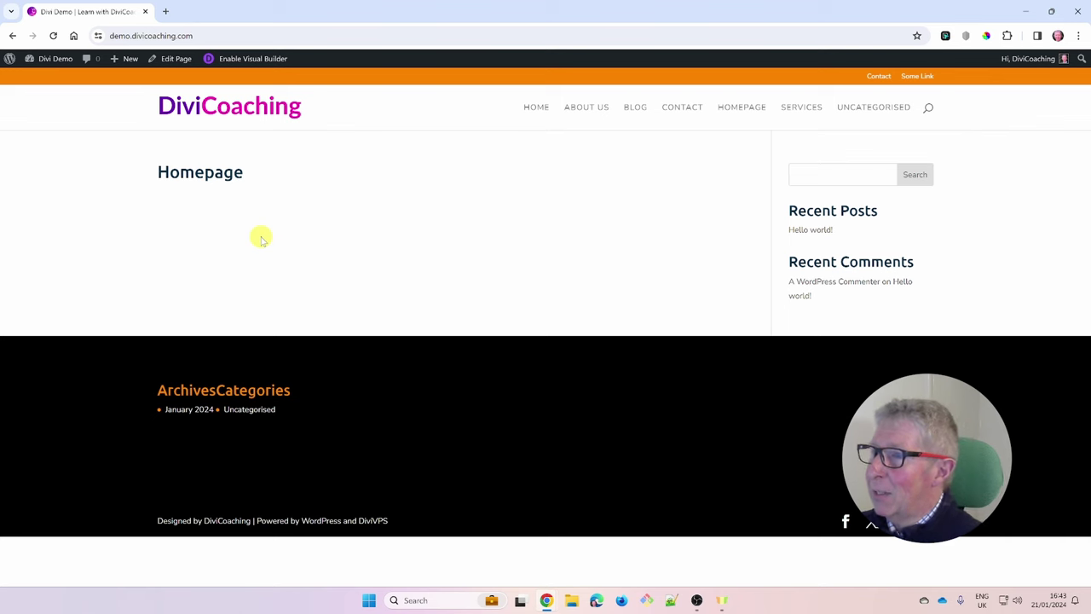
Open the Homepage front page from the site's page list for editing with Divi.
mouse_move(59, 58)
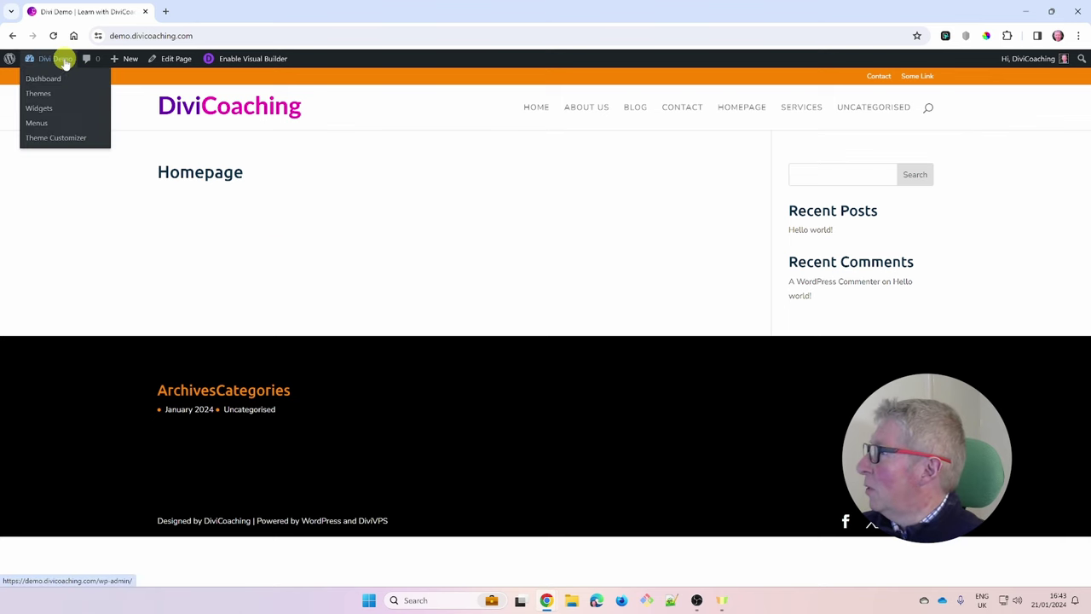
left_click(54, 80)
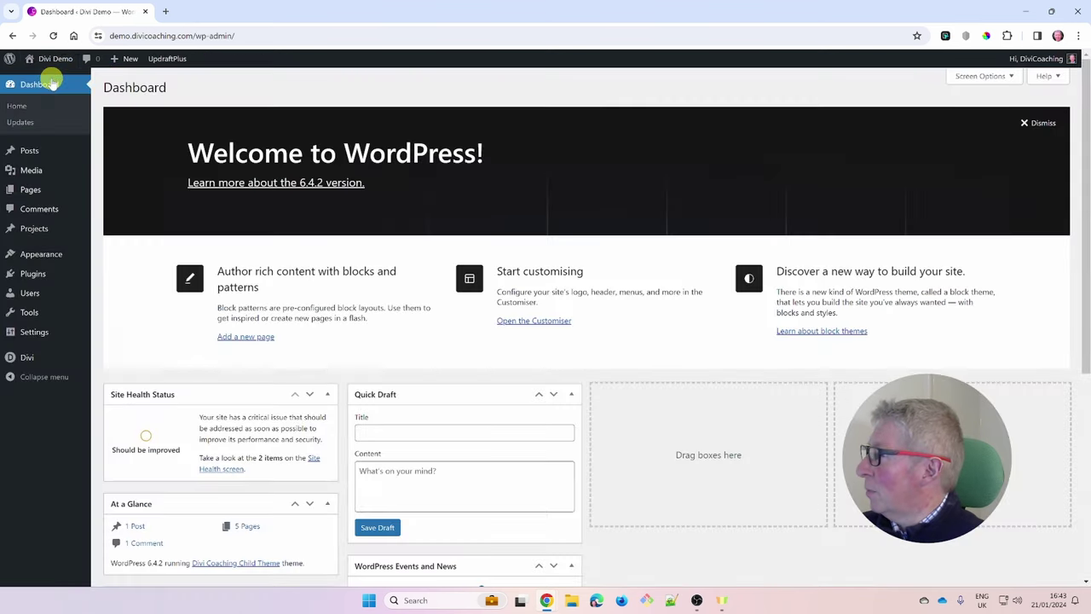
mouse_move(30, 190)
left_click(134, 196)
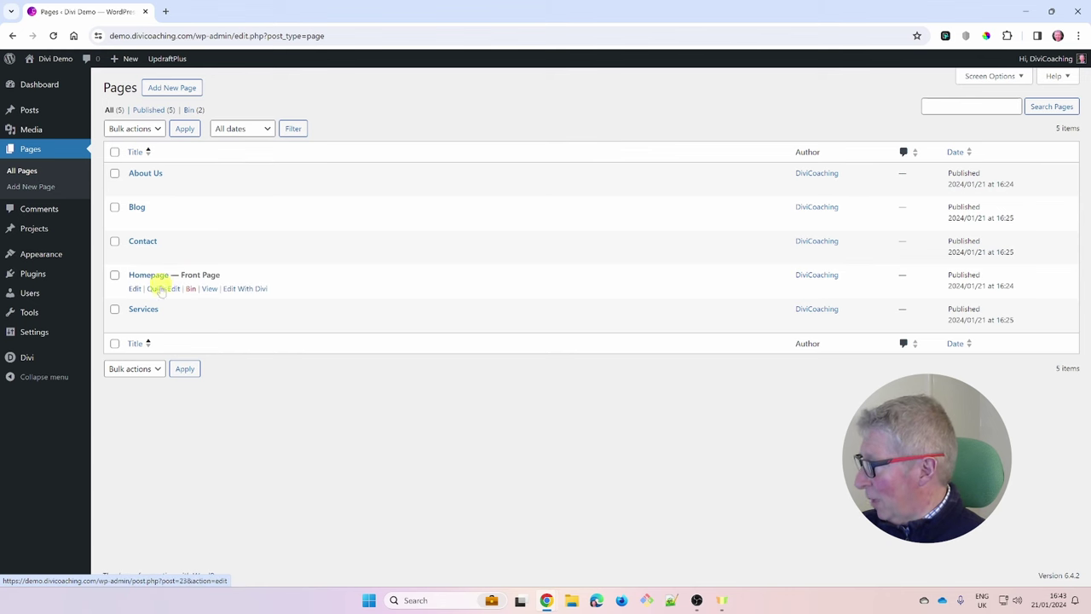
left_click(246, 290)
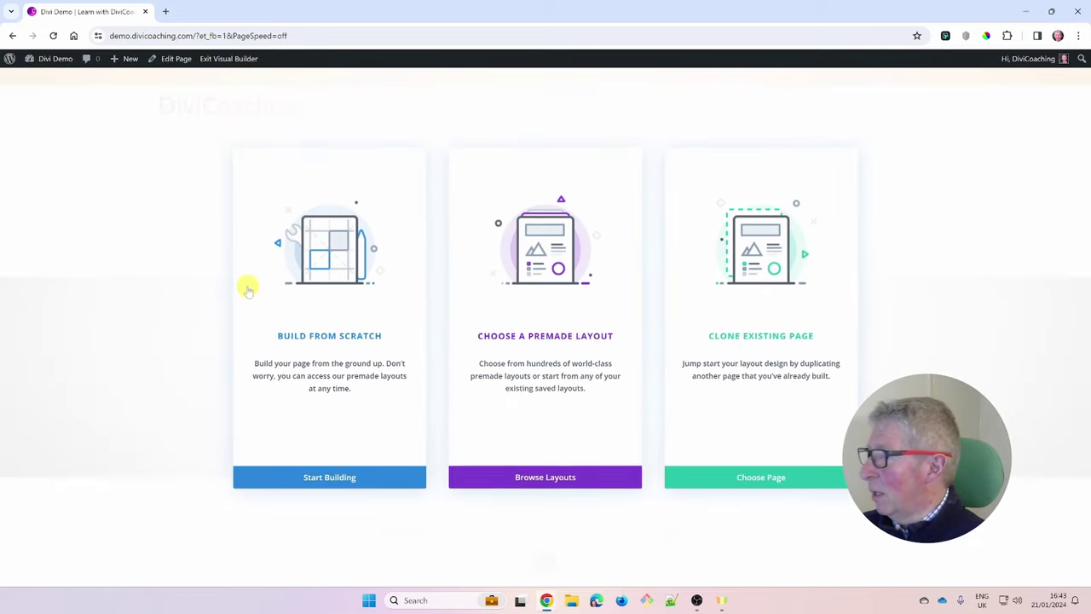
Choose to start the homepage from a premade layout and browse the available layout packs.
left_click(537, 338)
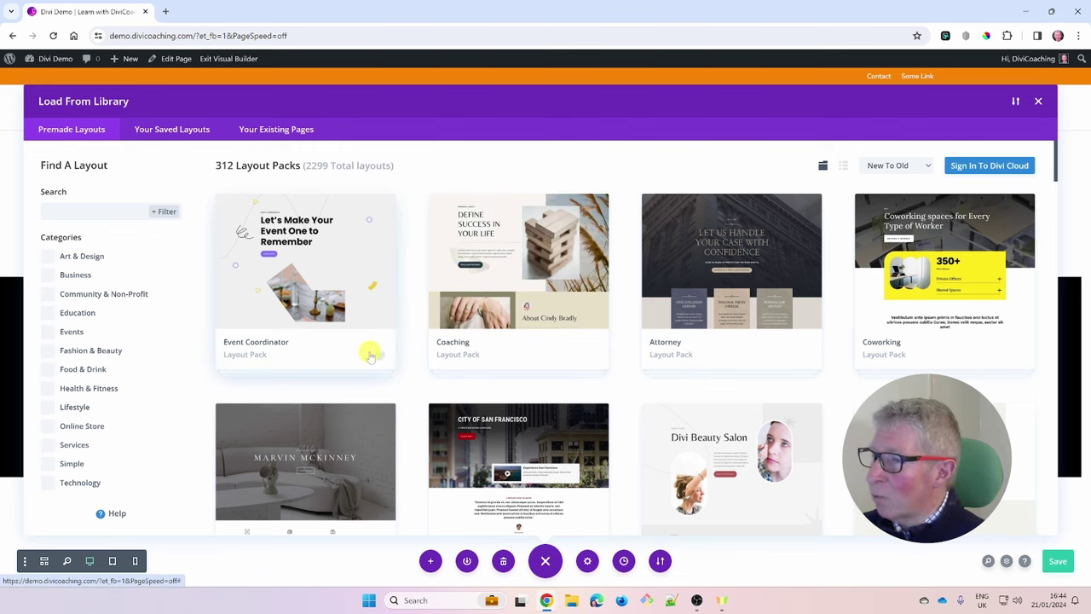
scroll(376, 357, "down", 6)
scroll(375, 353, "up", 7)
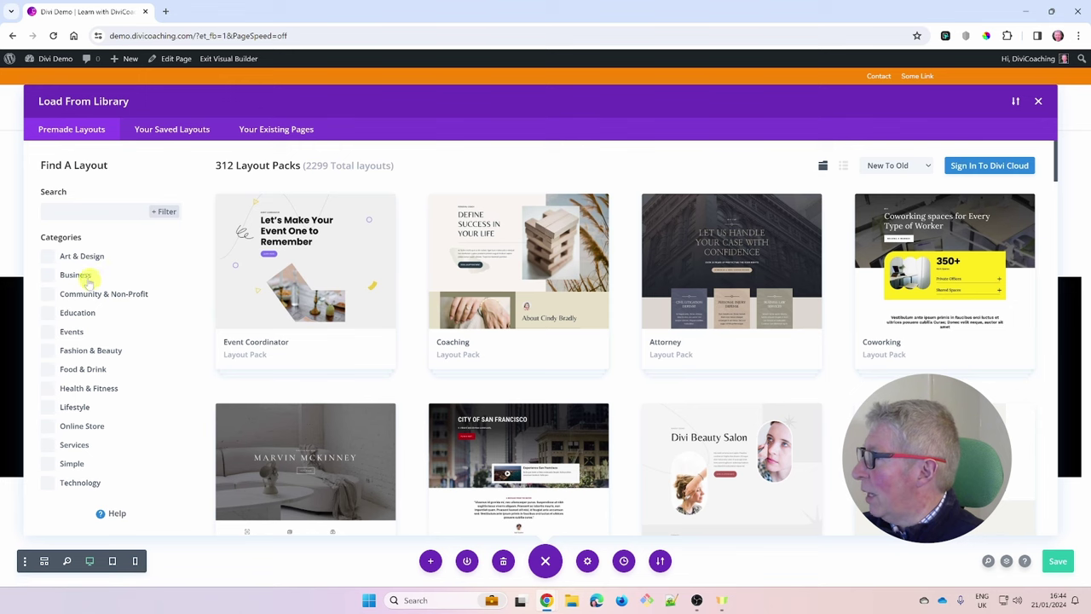
Filter the premade layouts by the Art & Design category and open the Design Agency layout pack.
left_click(47, 255)
scroll(616, 360, "down", 8)
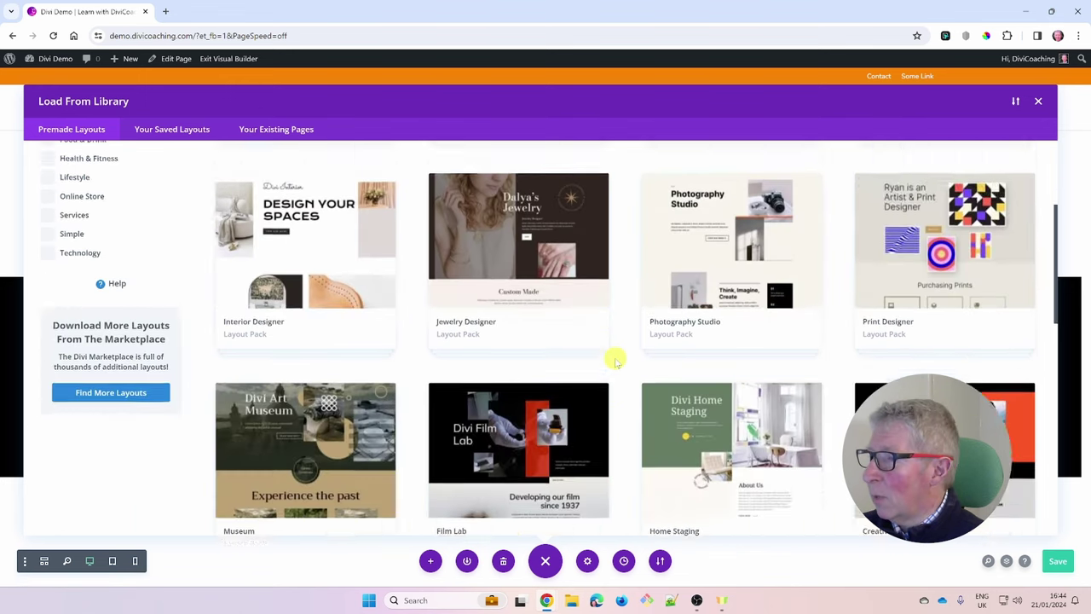
scroll(618, 361, "down", 10)
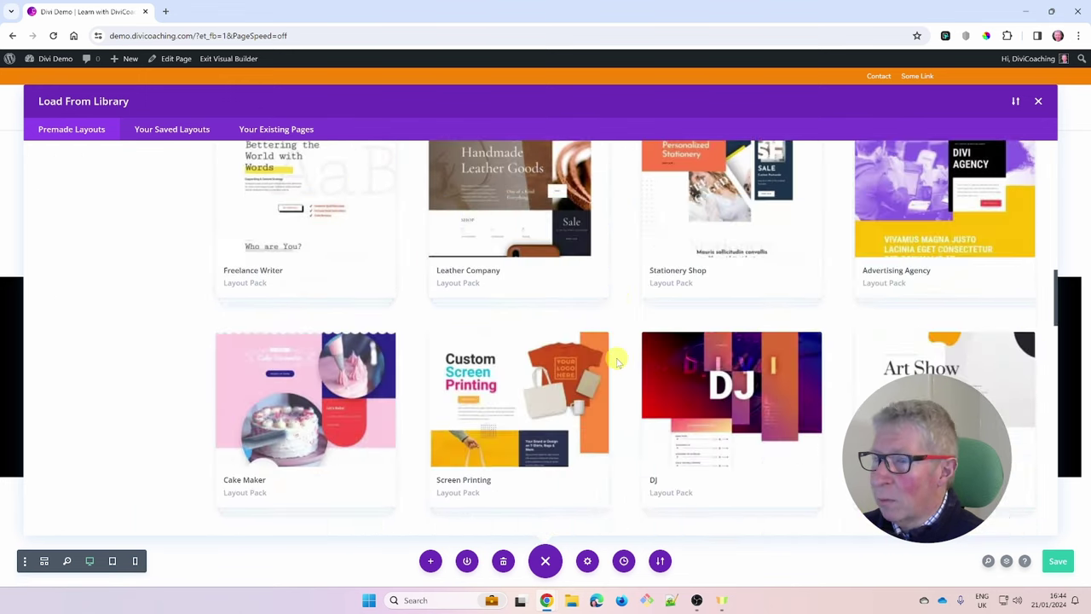
scroll(617, 362, "down", 8)
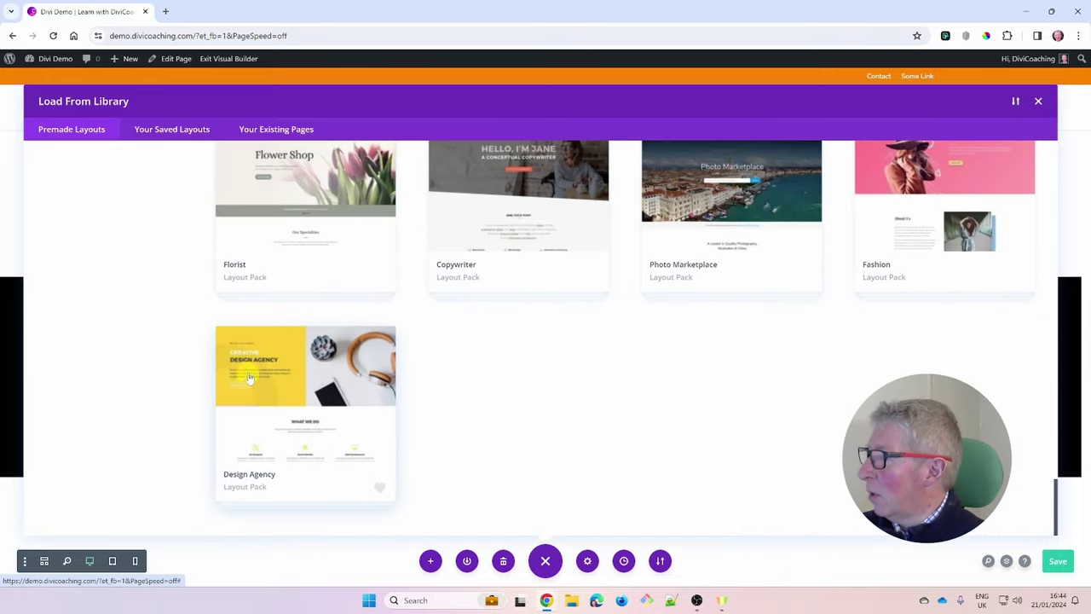
left_click(291, 388)
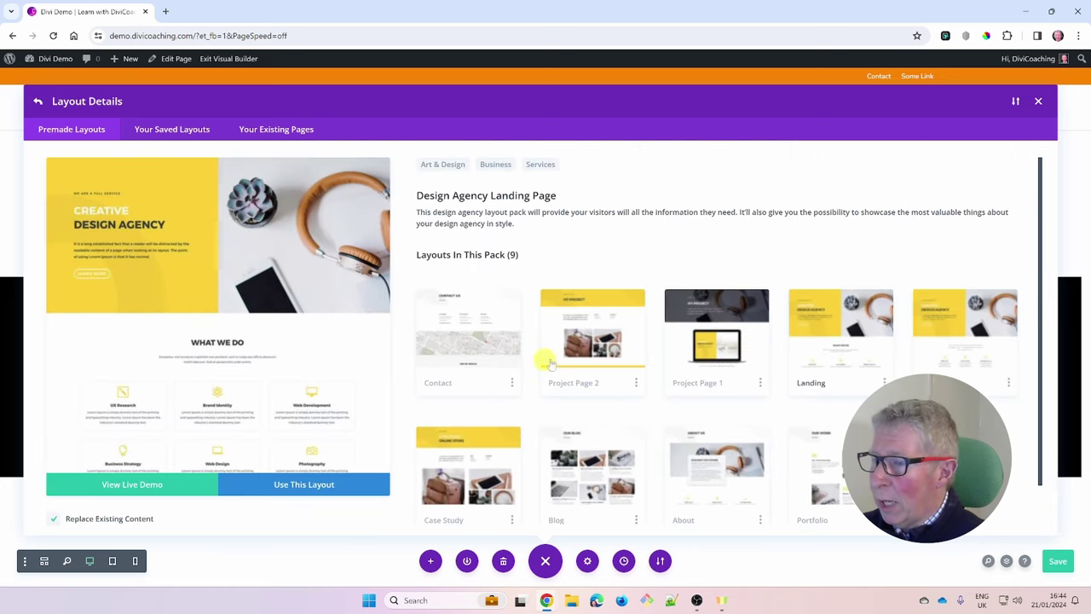
Try to load the Design Agency Home Page layout, and leave the visual builder for the dashboard, discarding the unsaved changes.
left_click(967, 352)
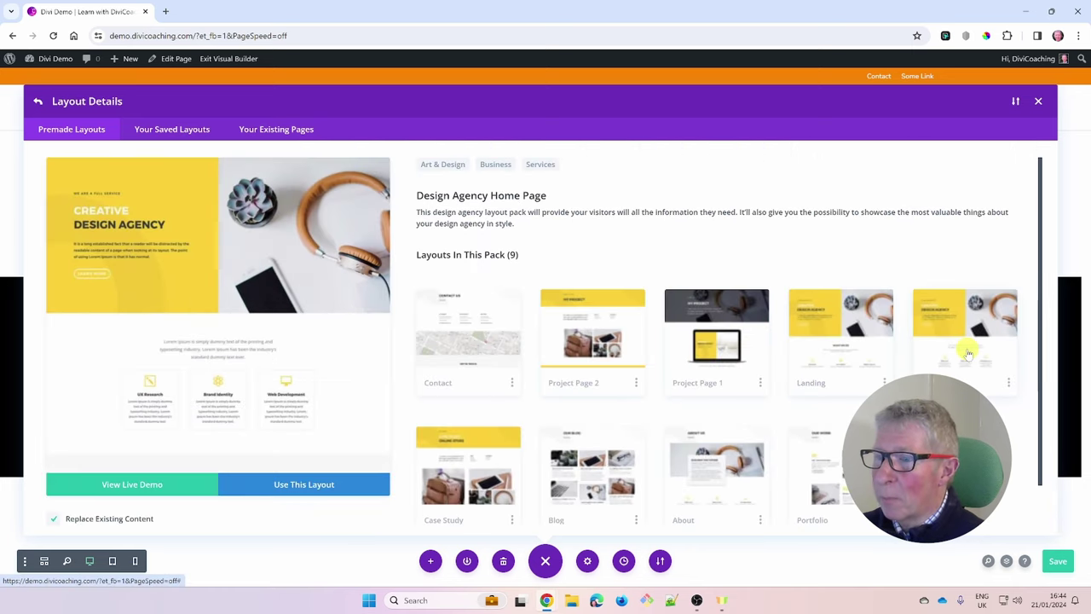
left_click(288, 488)
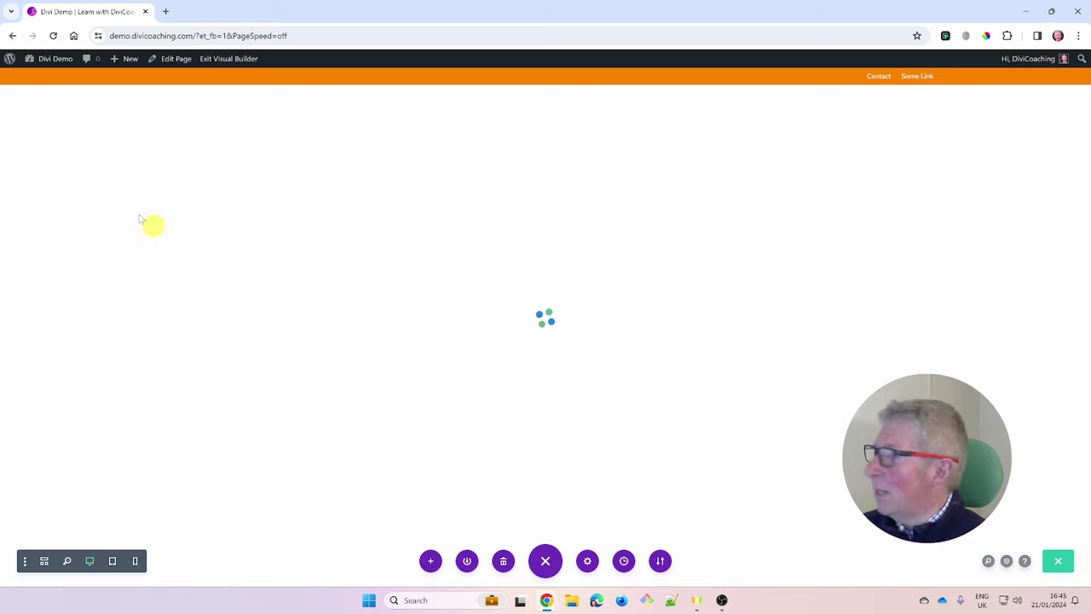
mouse_move(51, 59)
left_click(42, 80)
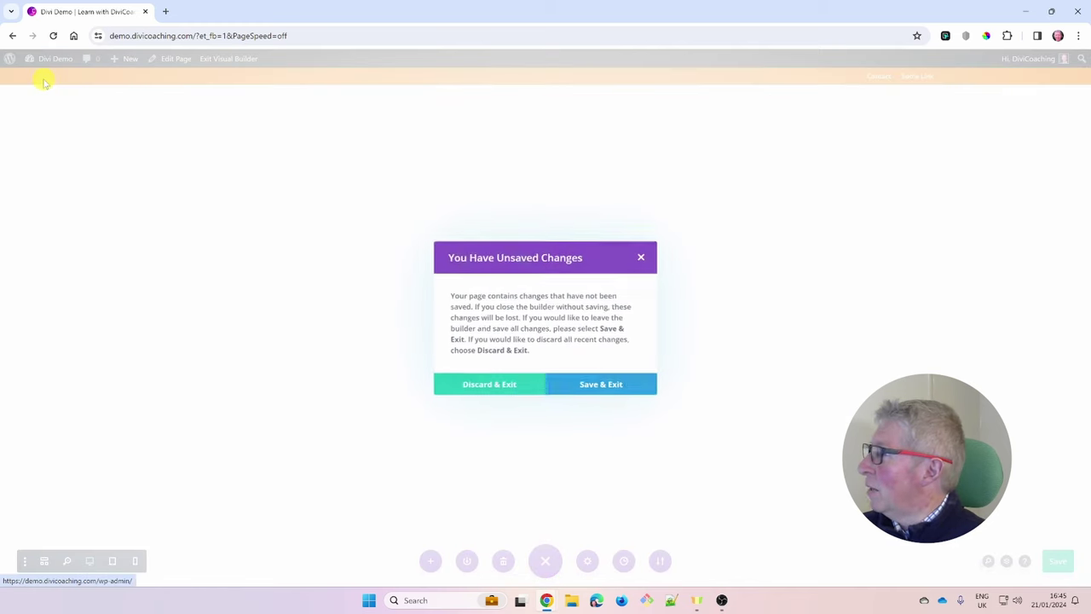
left_click(483, 386)
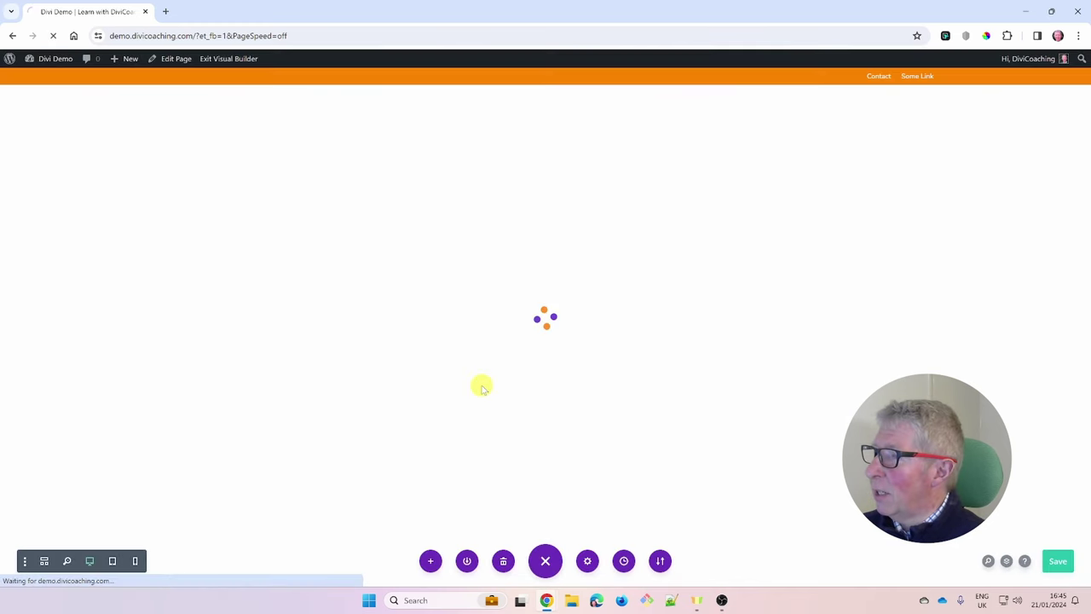
Open the performance settings of the Divi Theme Options and disable Dynamic Module Framework and Dynamic CSS.
mouse_move(34, 355)
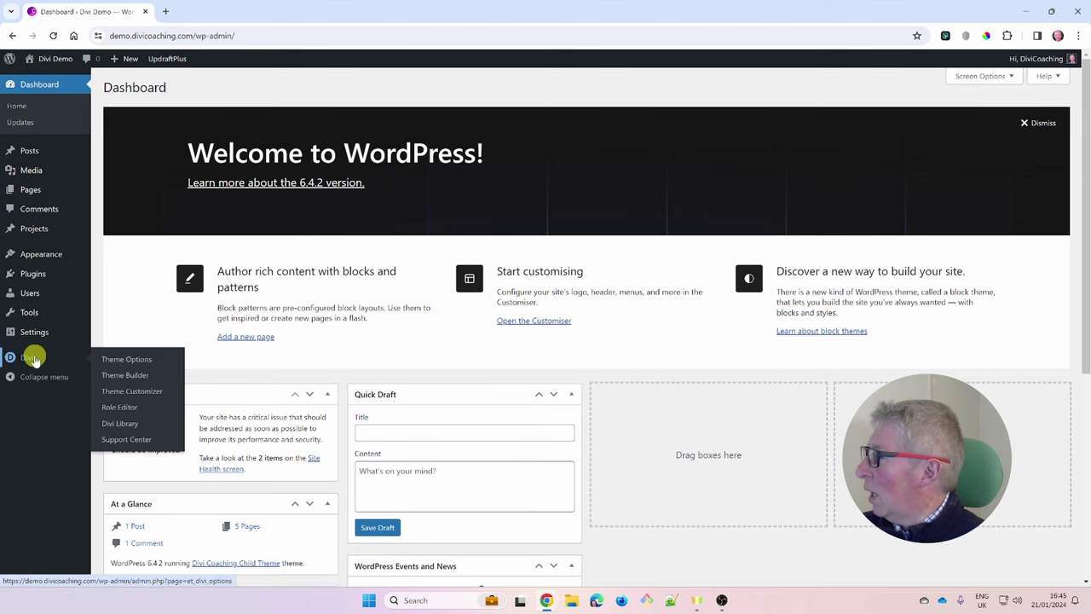
left_click(127, 361)
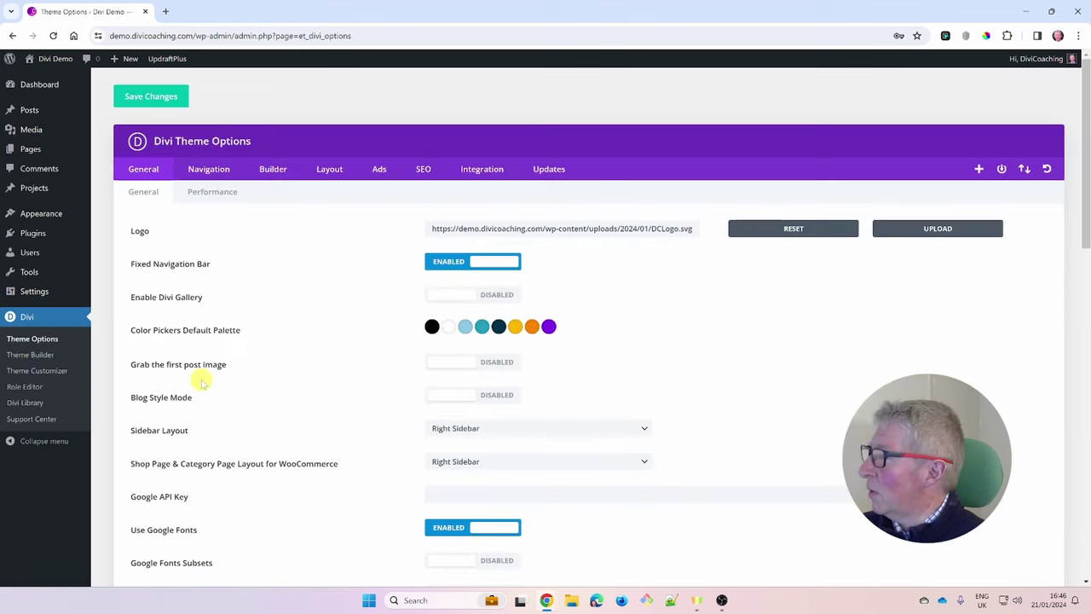
left_click(224, 193)
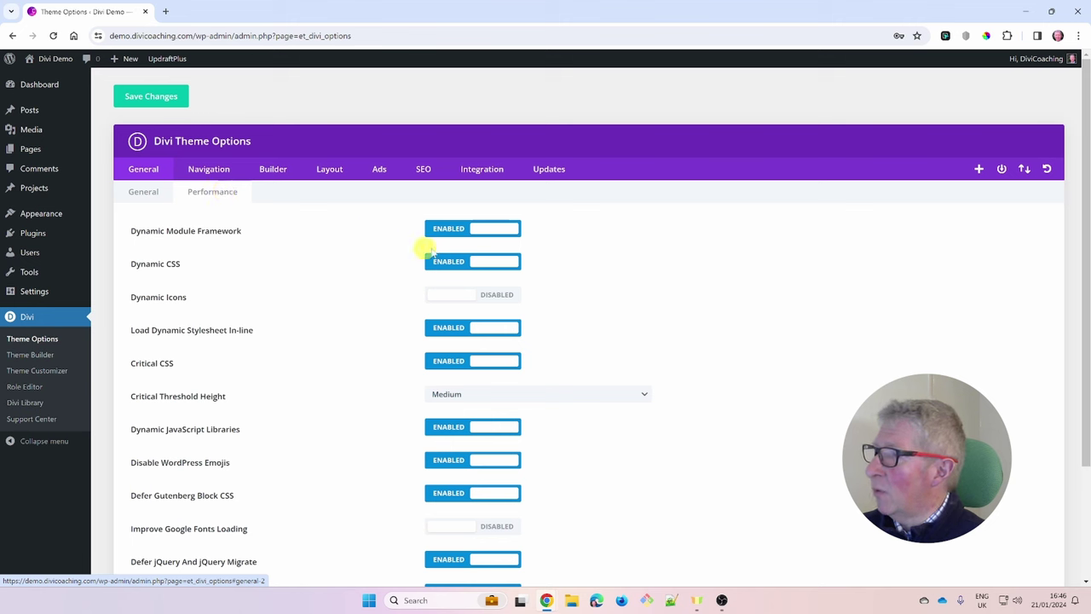
left_click(453, 228)
left_click(450, 265)
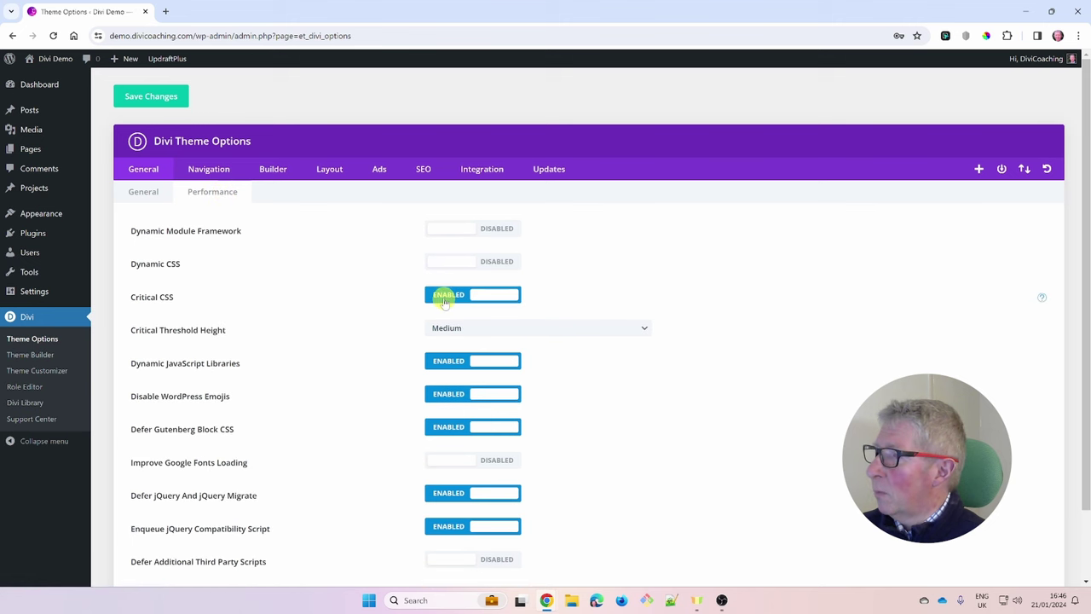
Switch off Critical CSS, Dynamic JavaScript Libraries, Disable WordPress Emojis, Defer Gutenberg Block CSS, and Defer jQuery And jQuery Migrate.
left_click(447, 295)
left_click(446, 328)
left_click(450, 360)
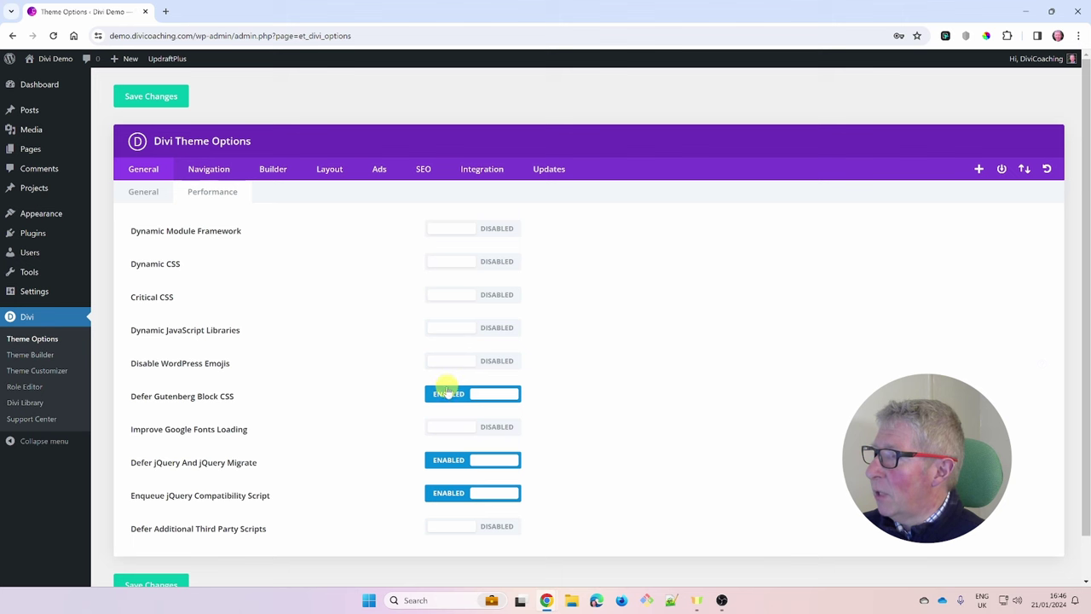
left_click(448, 394)
left_click(448, 461)
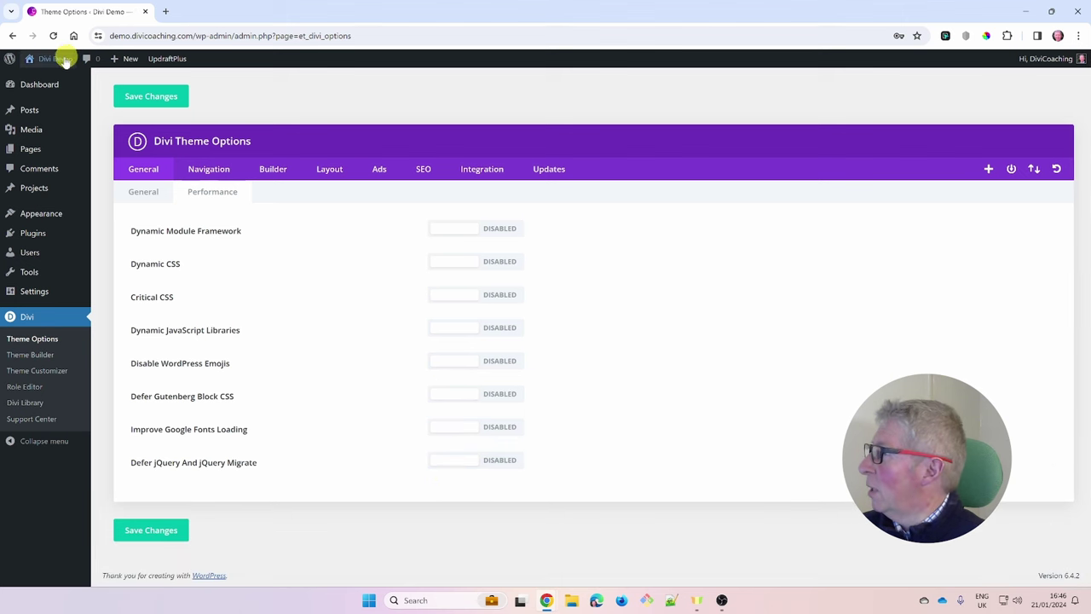
Reopen the Homepage front page for editing with Divi and choose to start from a premade layout.
left_click(48, 80)
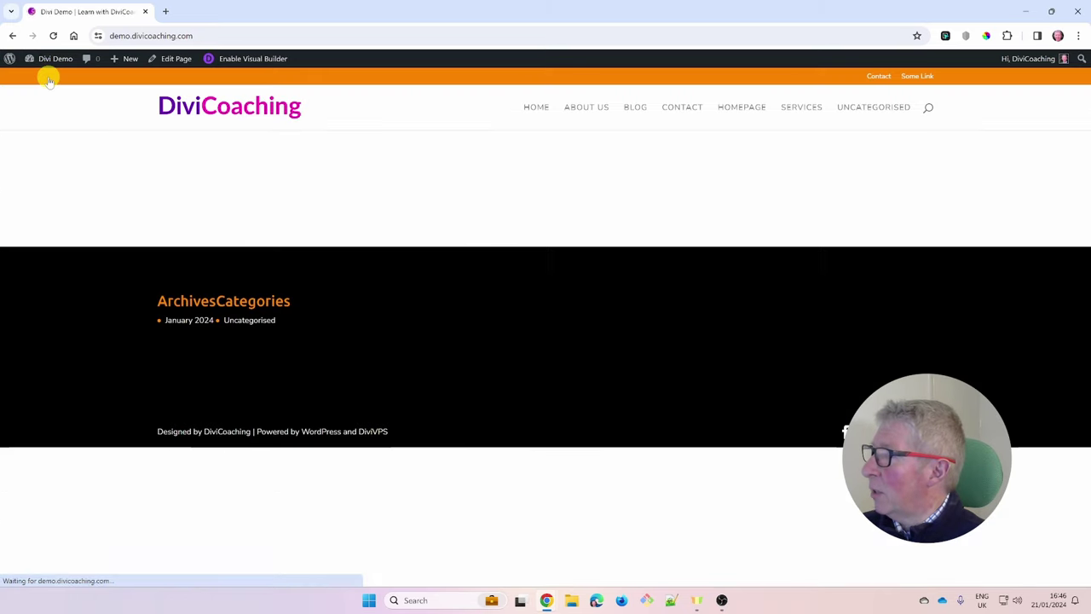
mouse_move(54, 61)
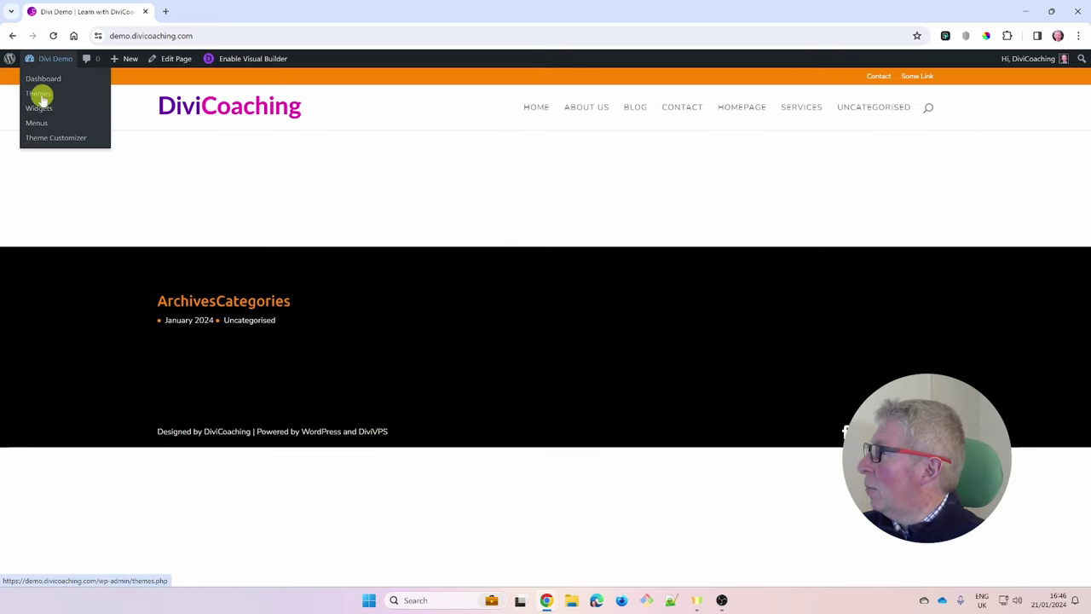
left_click(41, 85)
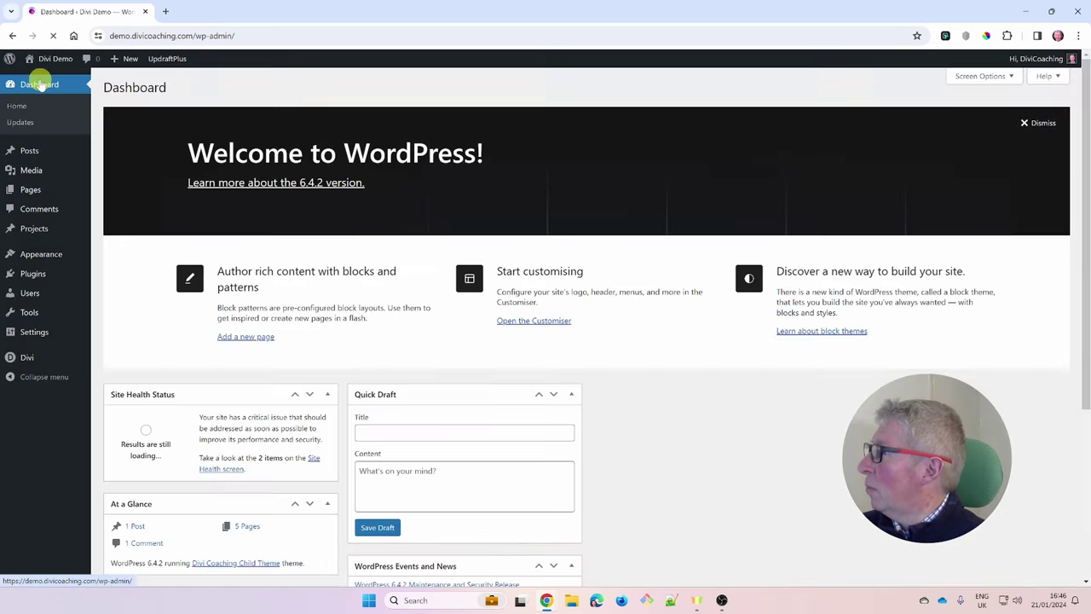
left_click(54, 213)
left_click(239, 289)
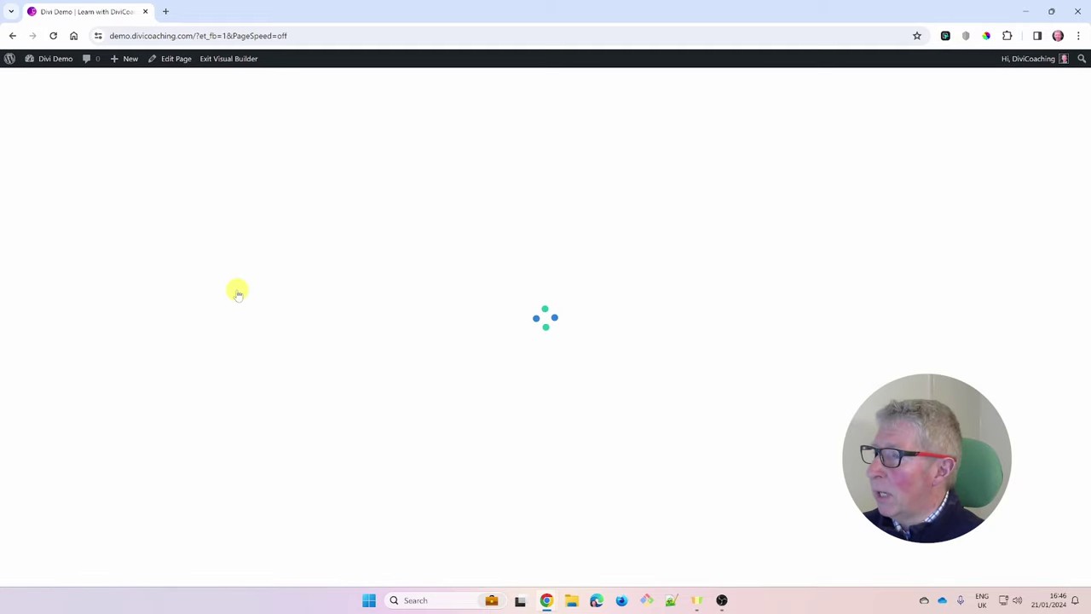
left_click(524, 336)
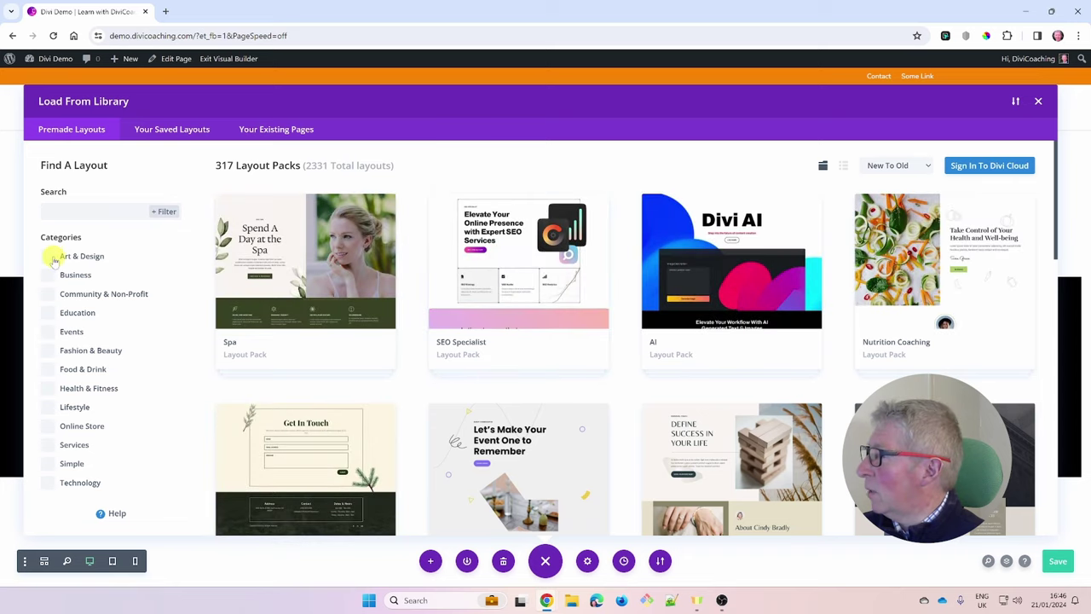
Filter the layout packs by the Art & Design category and open the Design Agency pack.
left_click(51, 257)
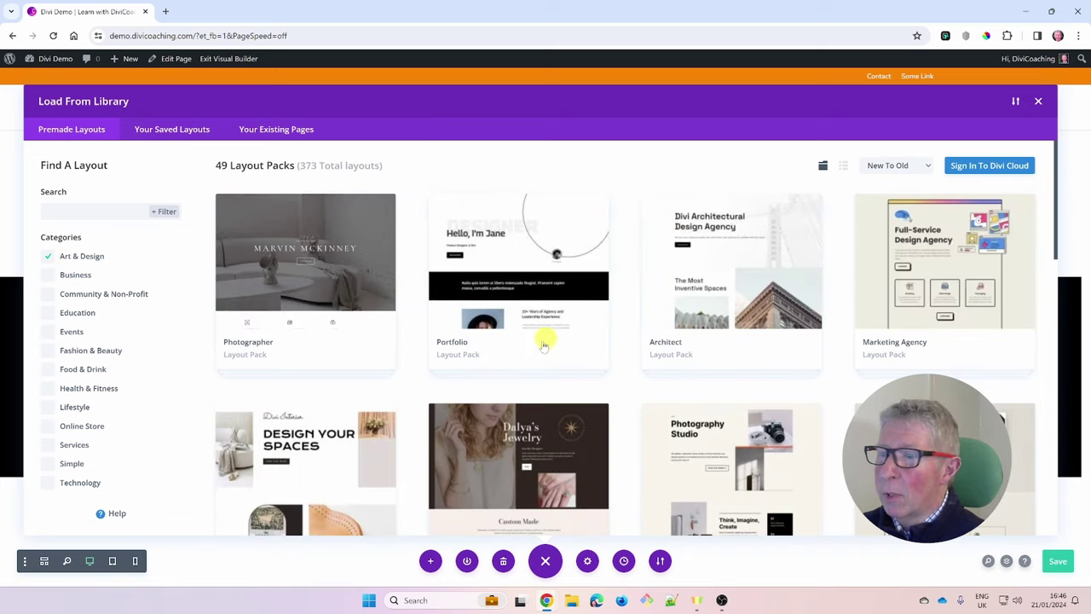
scroll(542, 350, "down", 5)
scroll(542, 358, "down", 10)
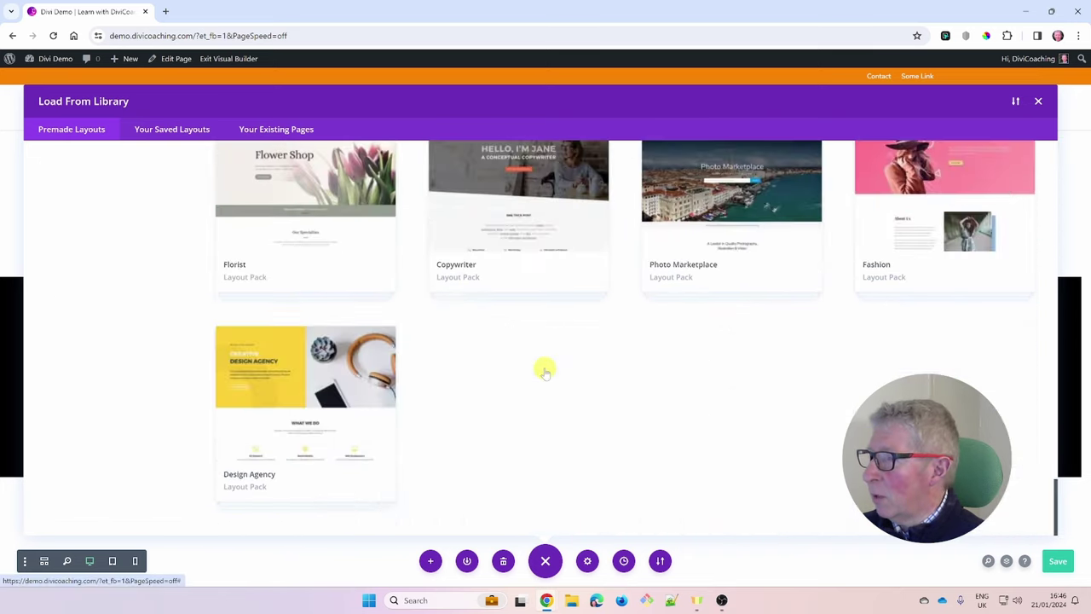
left_click(290, 379)
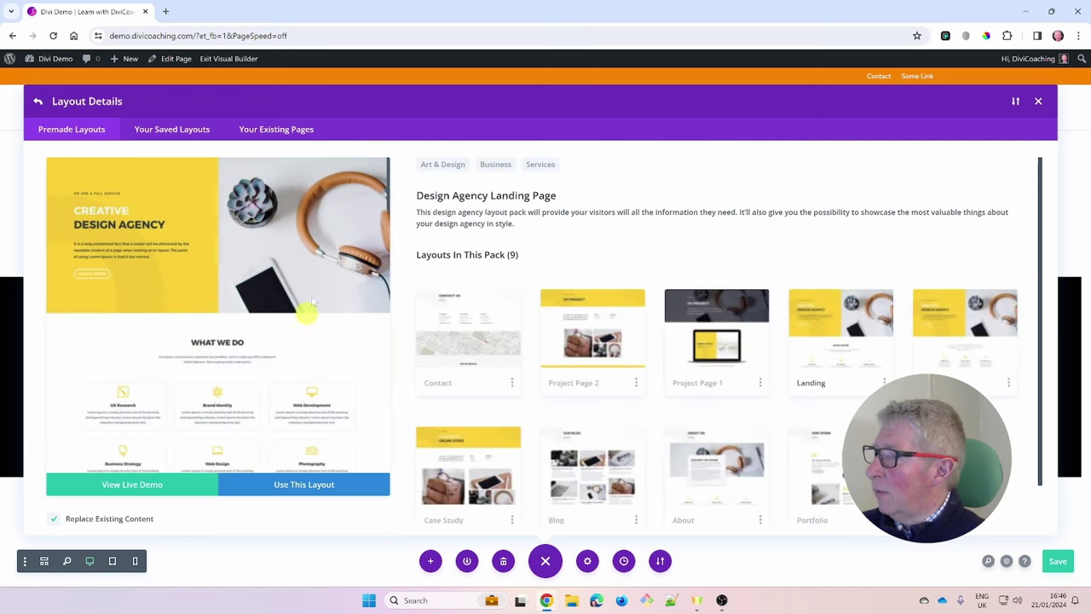
Apply the Design Agency Home Page layout to the page, then save it and exit the visual builder.
left_click(972, 349)
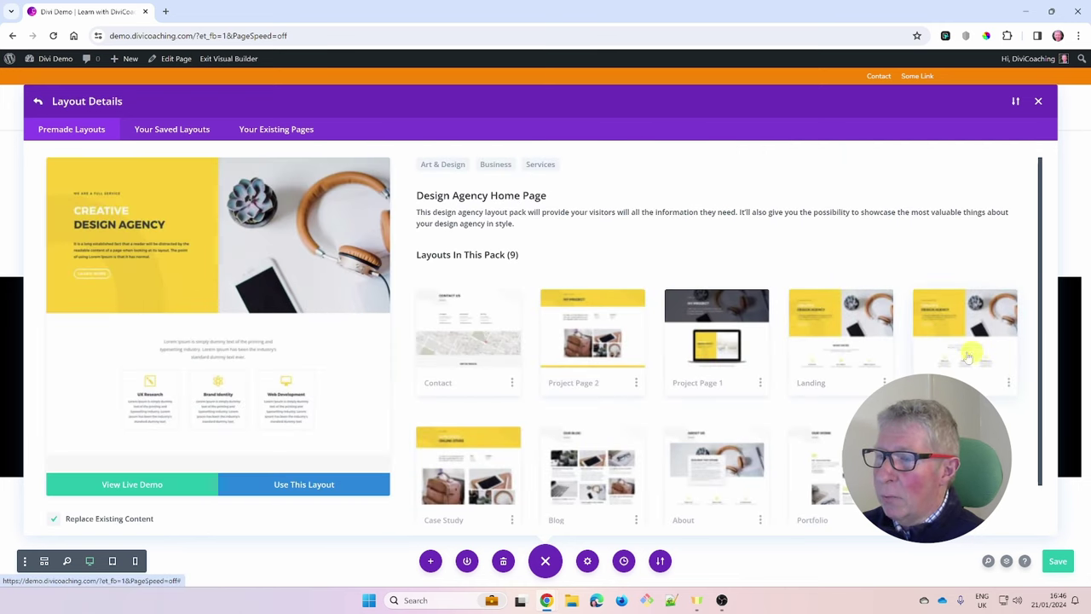
left_click(334, 485)
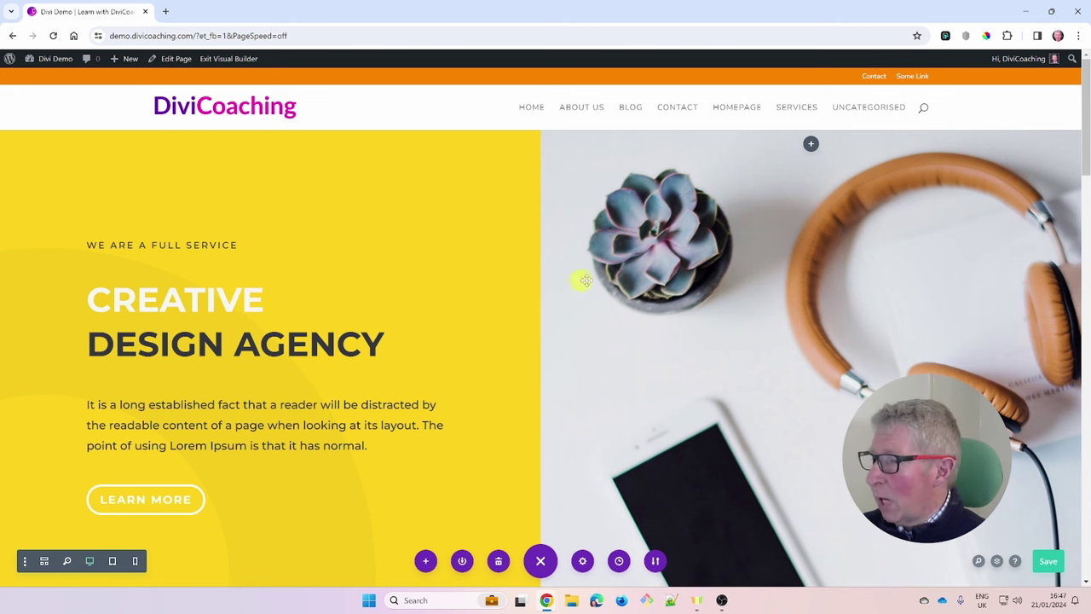
left_click(1048, 564)
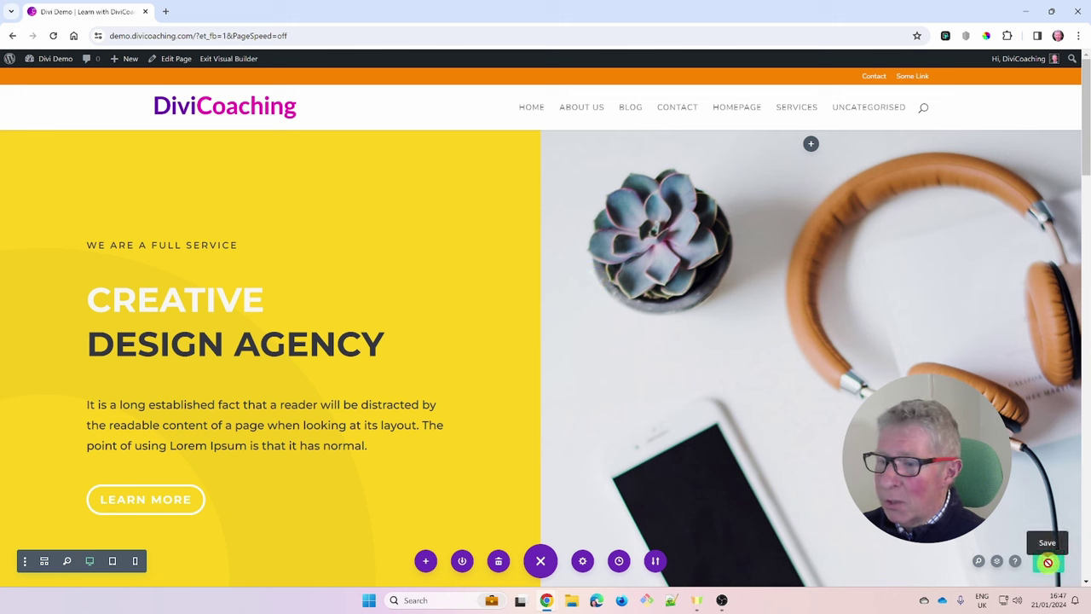
left_click(233, 60)
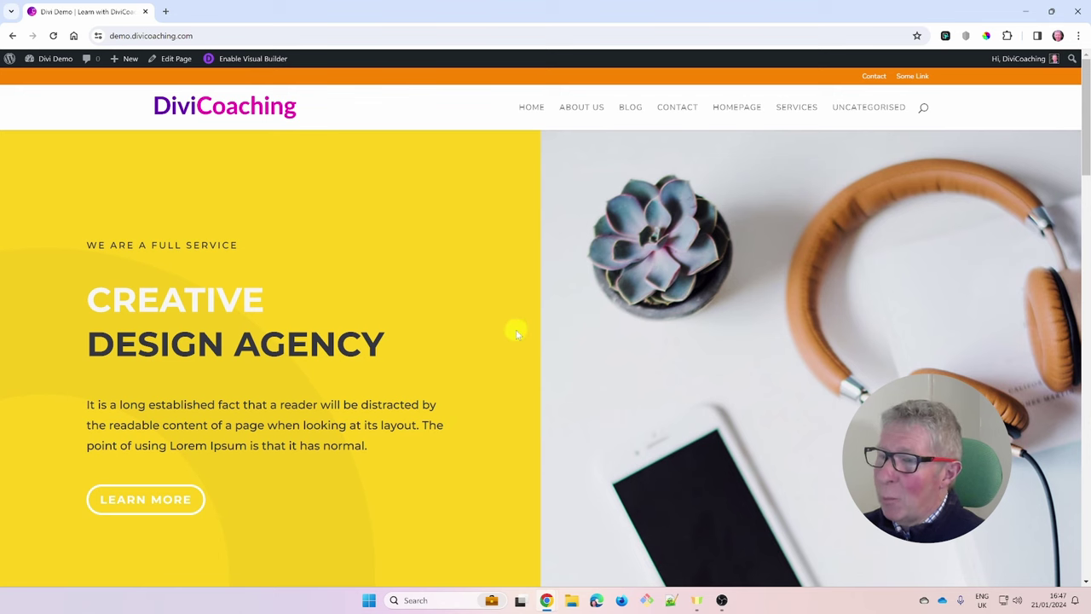
Examine the live homepage's sections from the hero down to the contact form and footer.
scroll(515, 330, "down", 3)
scroll(516, 330, "down", 10)
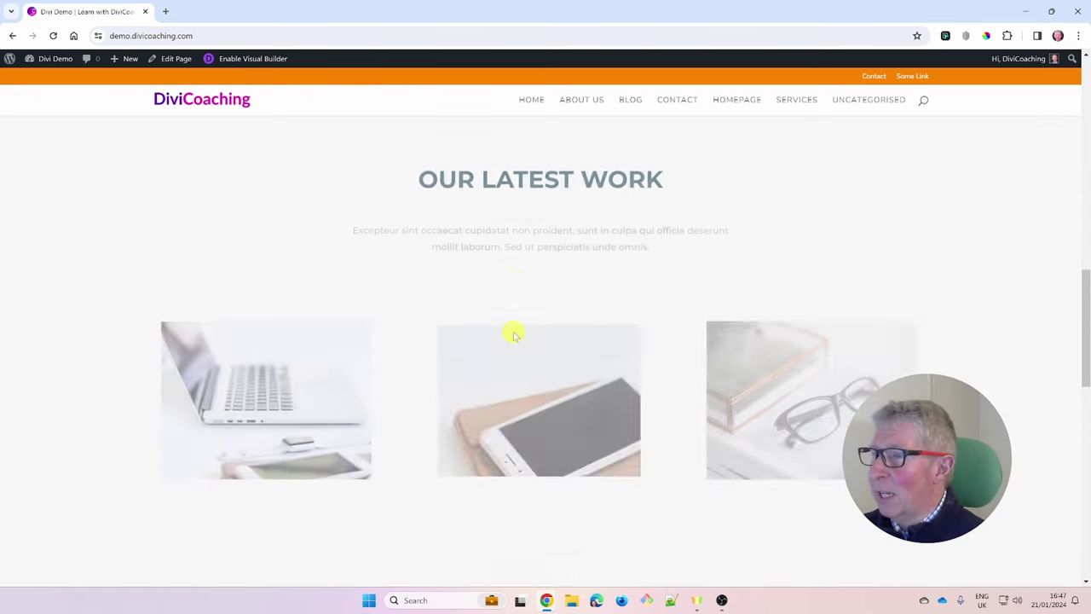
scroll(514, 338, "down", 10)
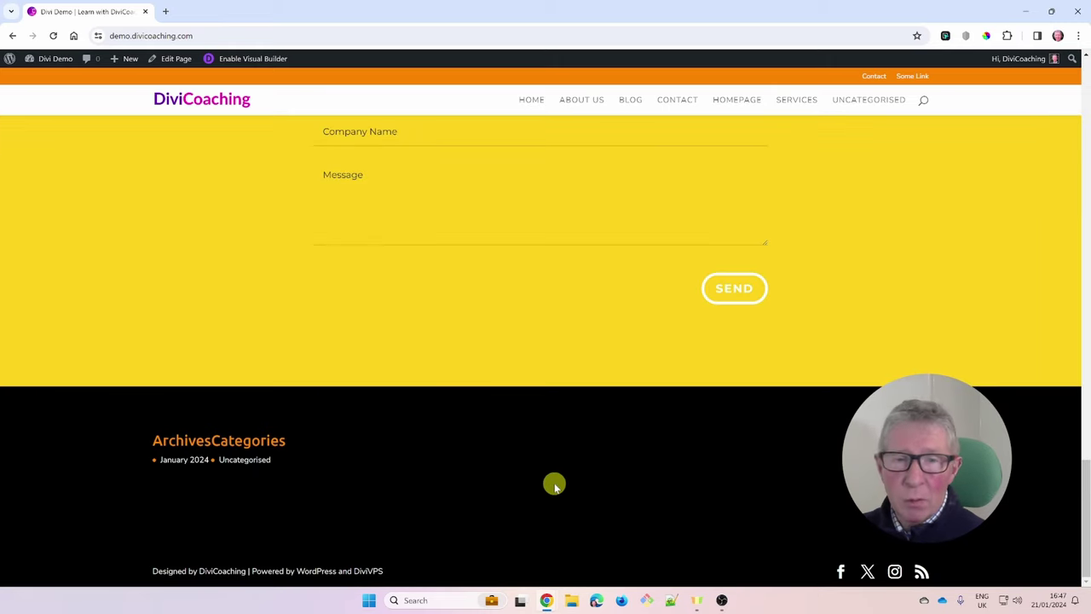
scroll(555, 486, "up", 20)
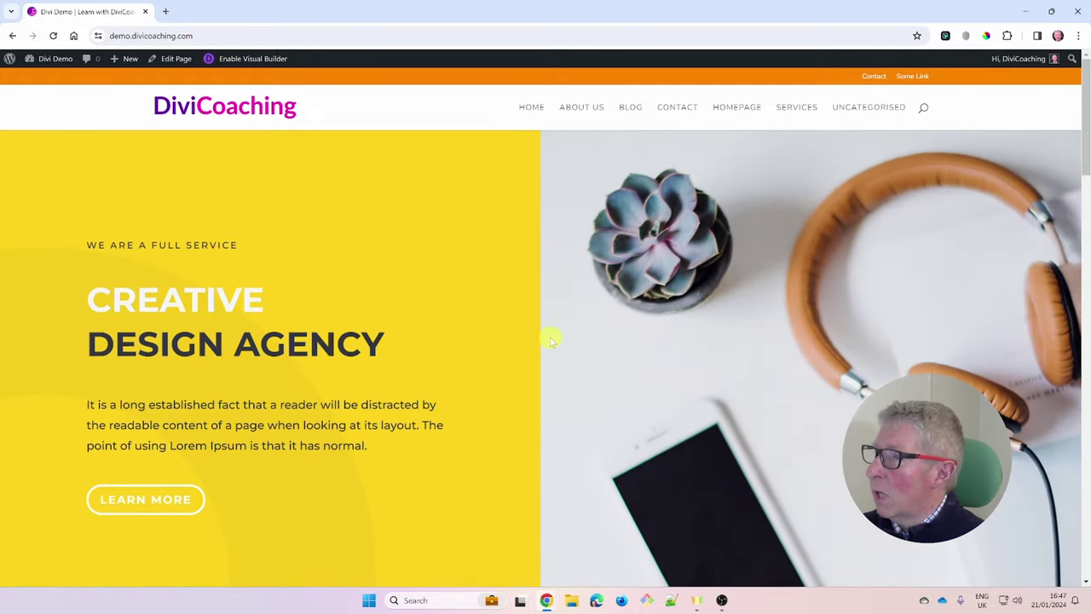
scroll(551, 338, "down", 2)
scroll(551, 338, "down", 4)
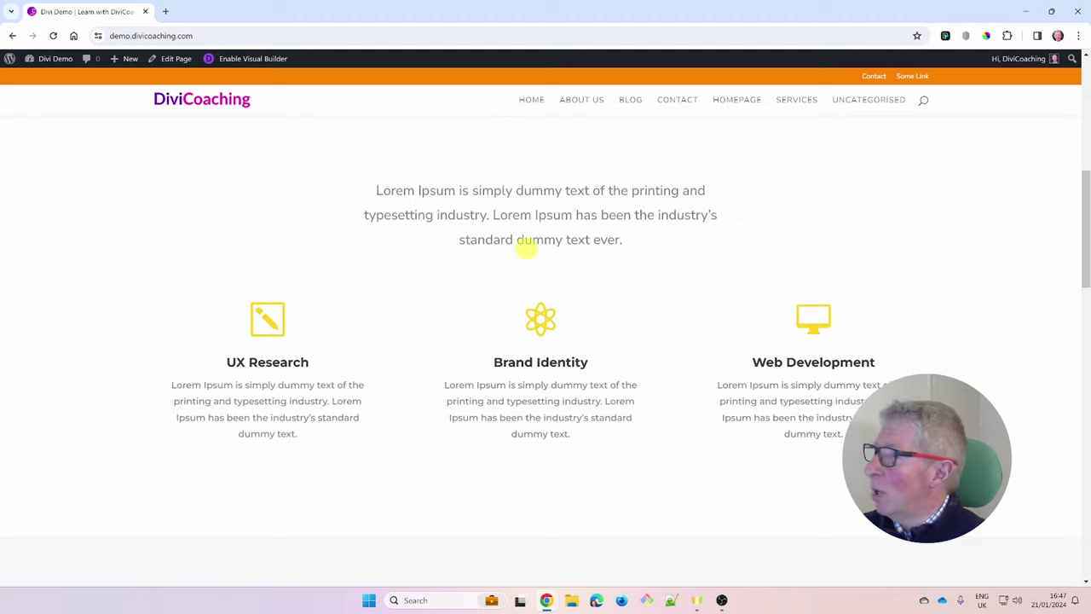
scroll(524, 246, "up", 3)
scroll(527, 248, "up", 3)
Open the theme customiser's Fixed Navigation Settings and check the fixed header's behaviour in the homepage preview.
mouse_move(51, 62)
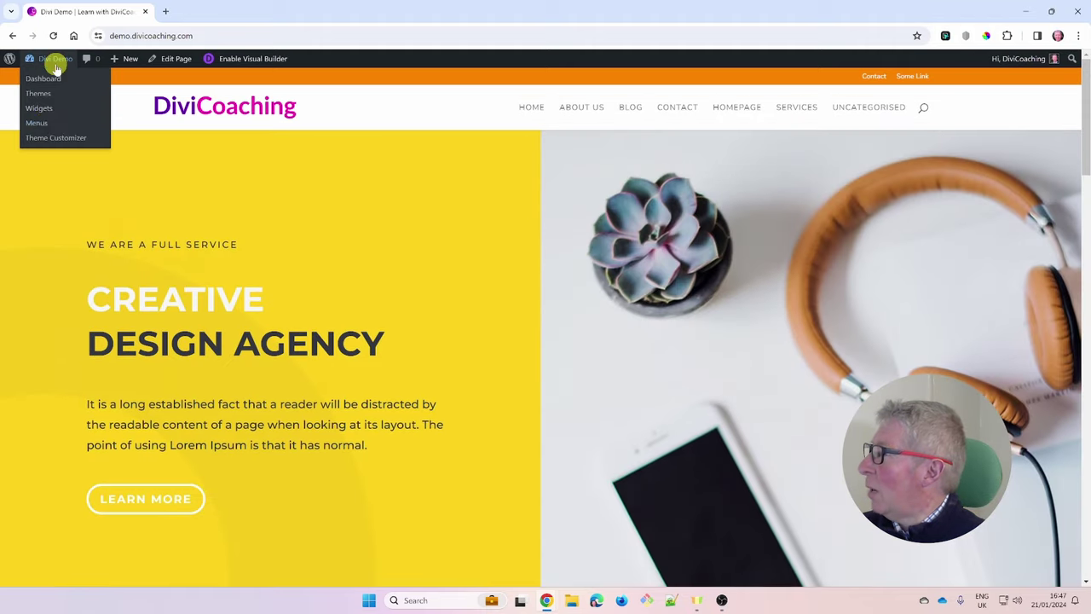
left_click(56, 140)
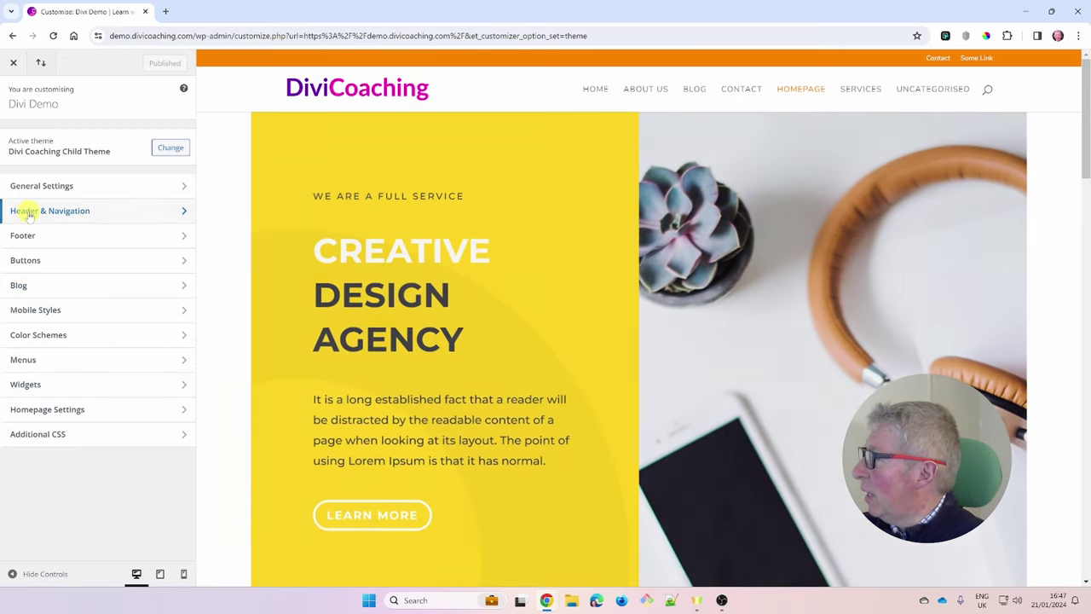
left_click(29, 211)
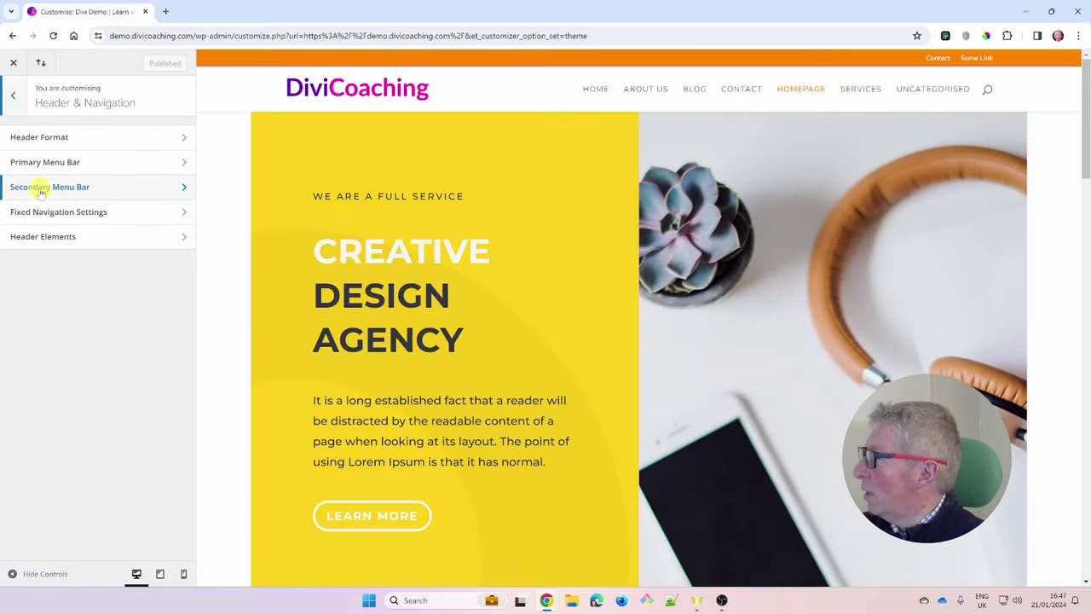
left_click(39, 212)
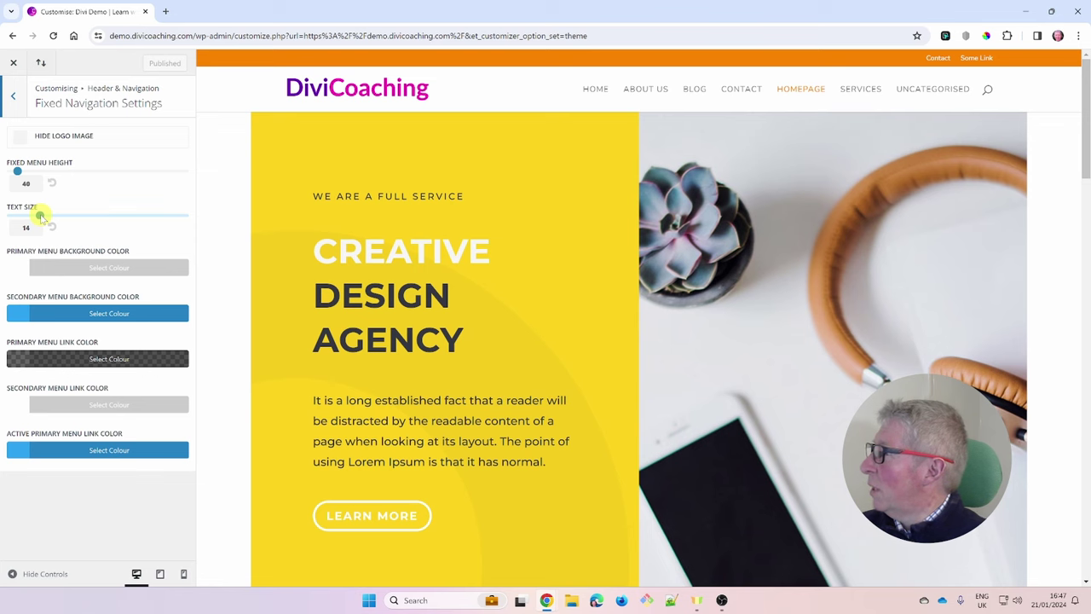
scroll(542, 301, "down", 4)
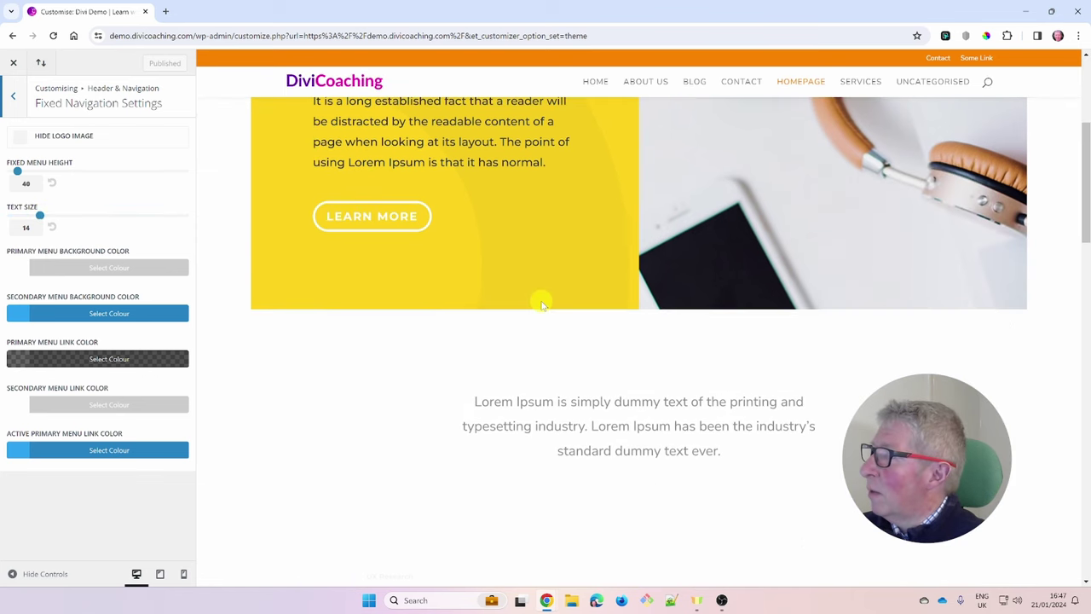
scroll(545, 354, "up", 3)
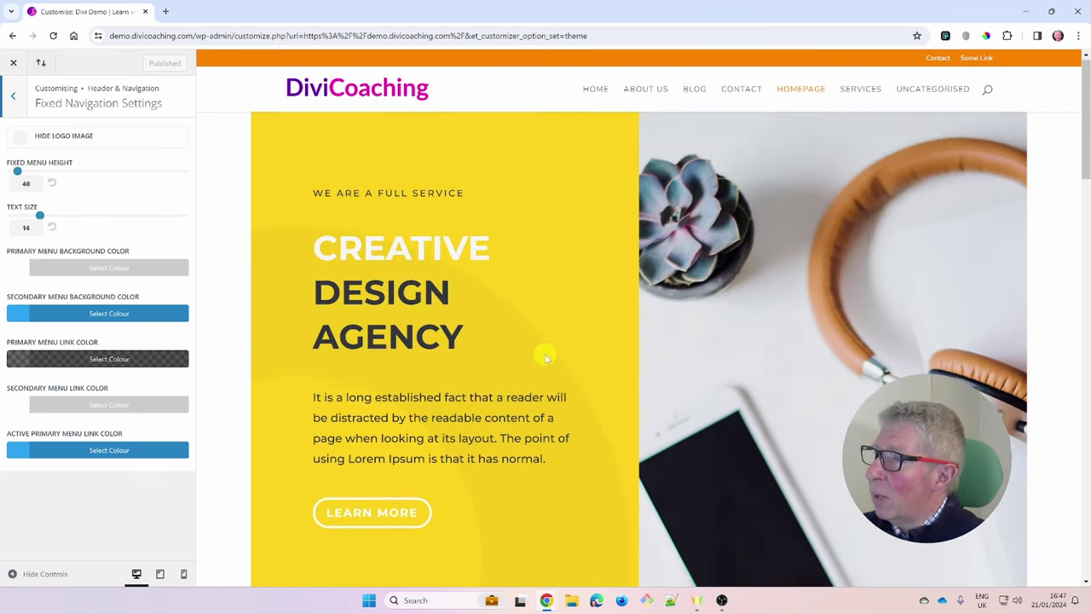
scroll(545, 354, "down", 4)
Set the fixed menu height to 30 and its text size to 12, publish the changes, and close the customiser.
mouse_move(18, 171)
left_mouse_down()
mouse_move(39, 172)
mouse_move(21, 171)
mouse_move(12, 189)
left_mouse_up()
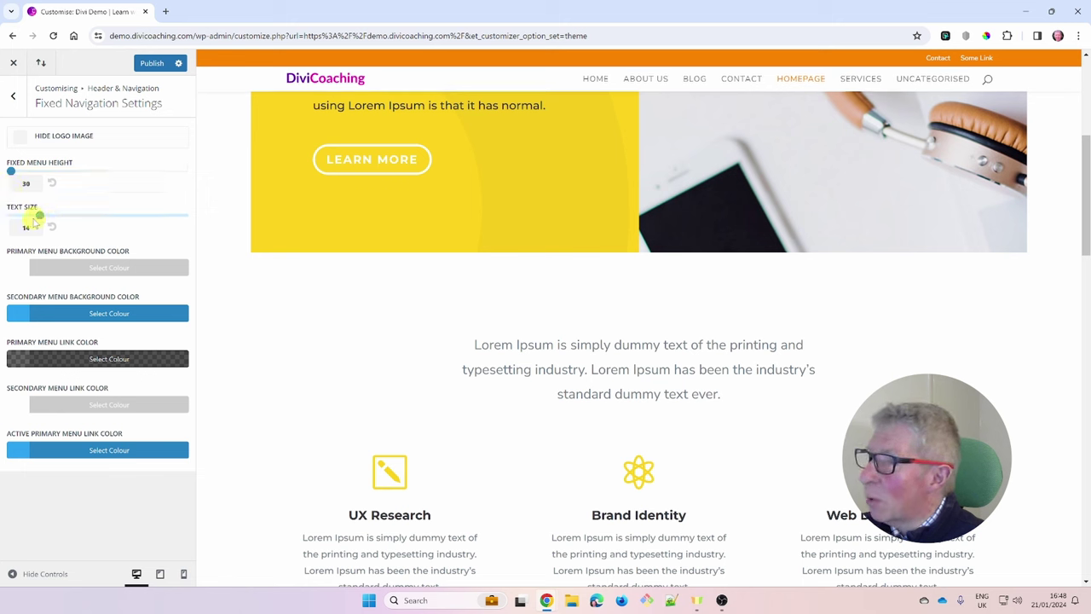
left_click_drag(37, 217, 17, 227)
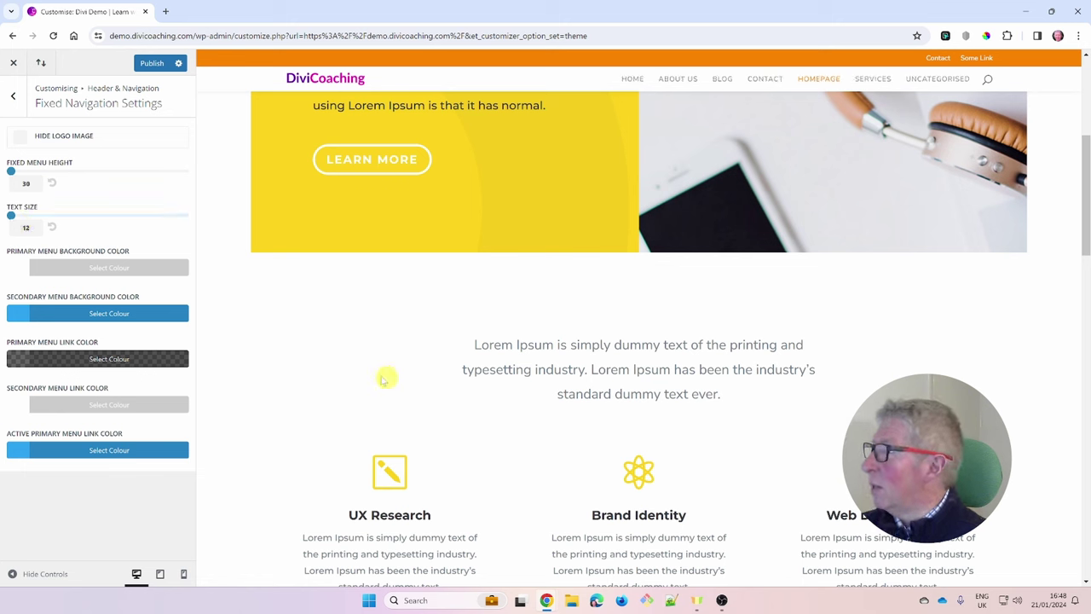
left_click(153, 63)
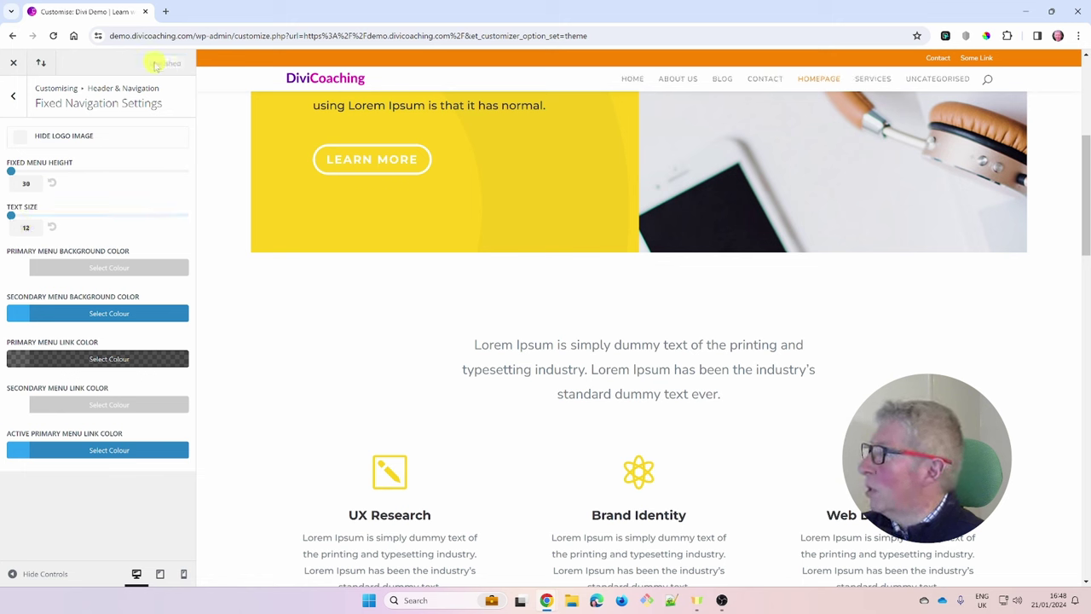
left_click(14, 63)
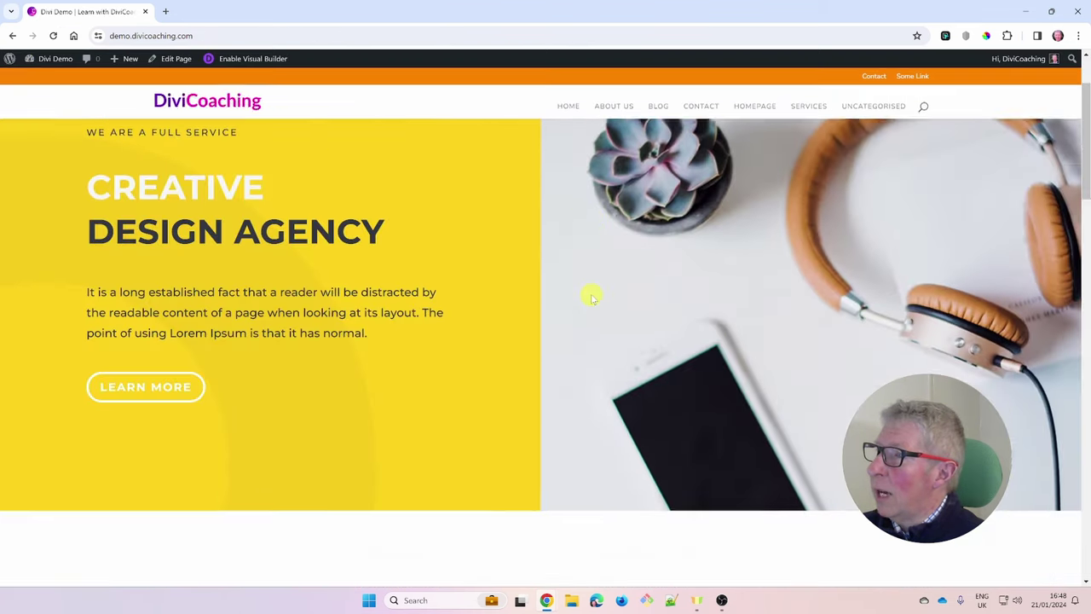
Check how the fixed header's logo and menu shrink while scrolling the live homepage.
scroll(593, 296, "down", 3)
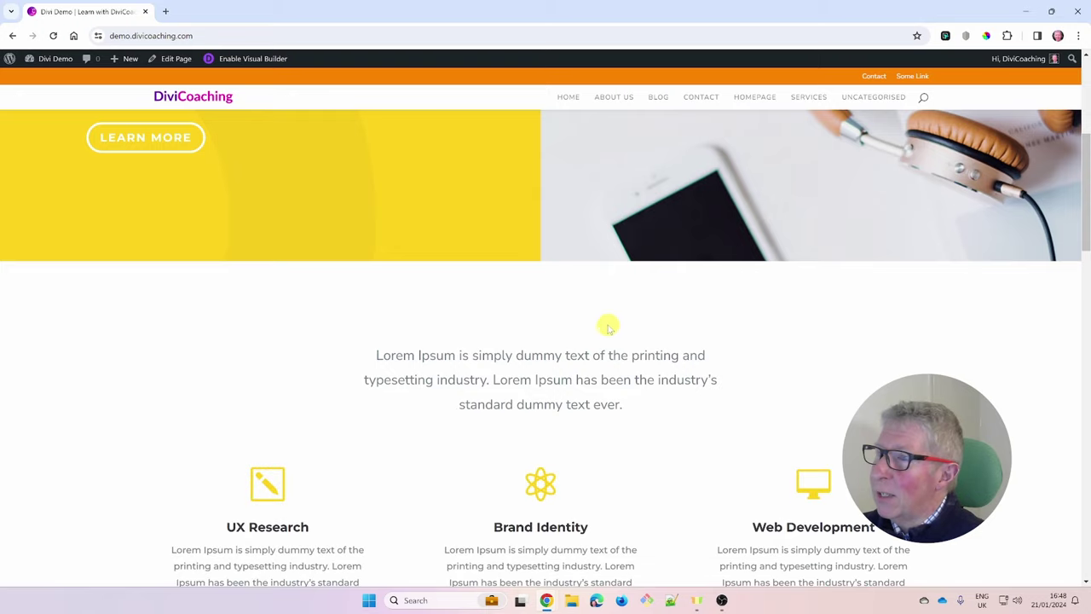
scroll(607, 324, "up", 3)
scroll(605, 324, "down", 3)
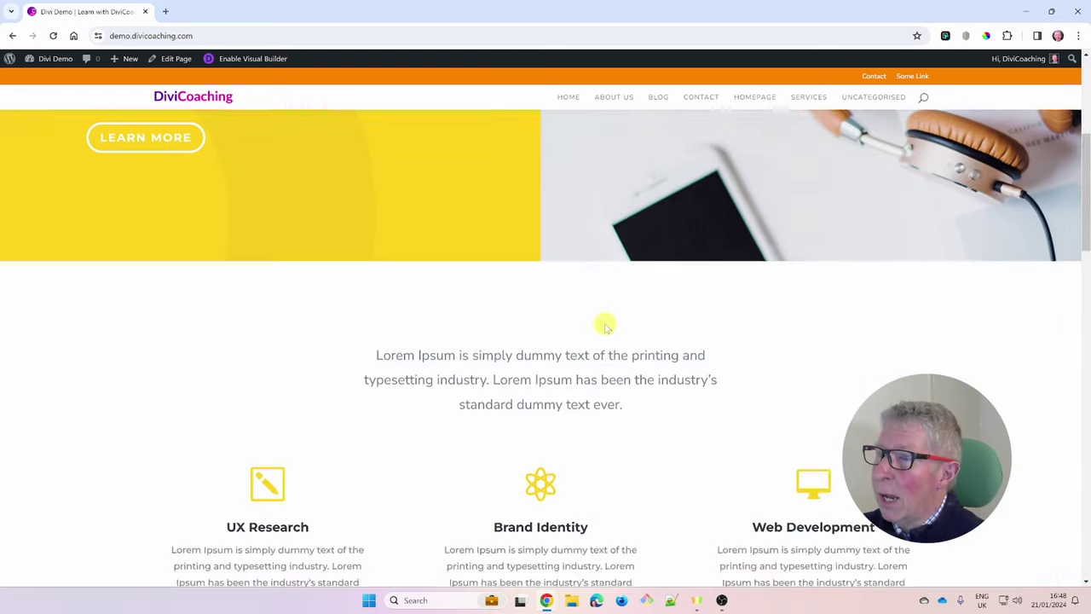
scroll(512, 283, "up", 5)
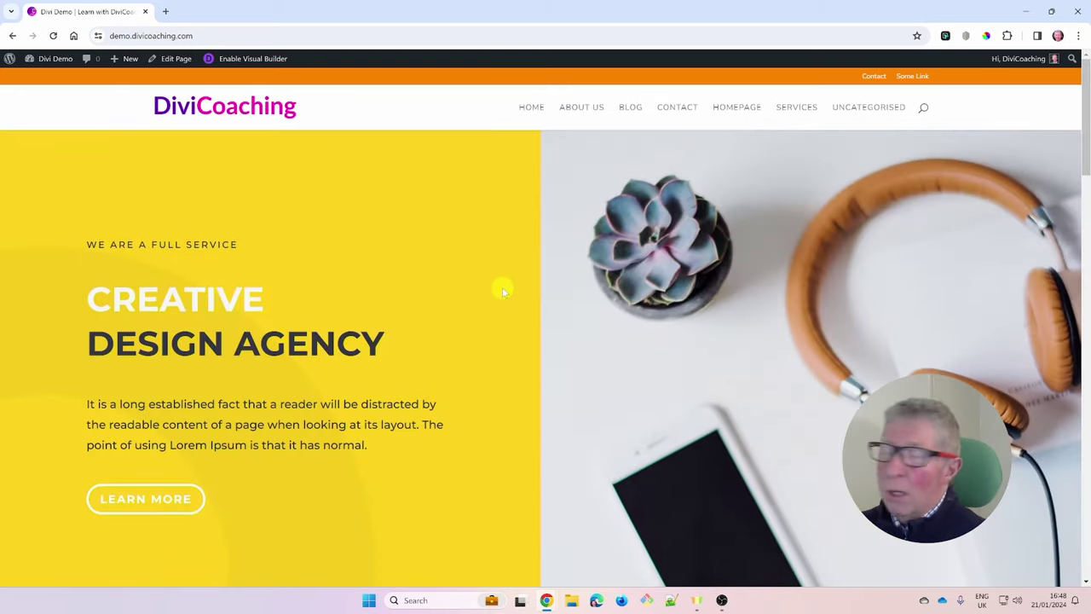